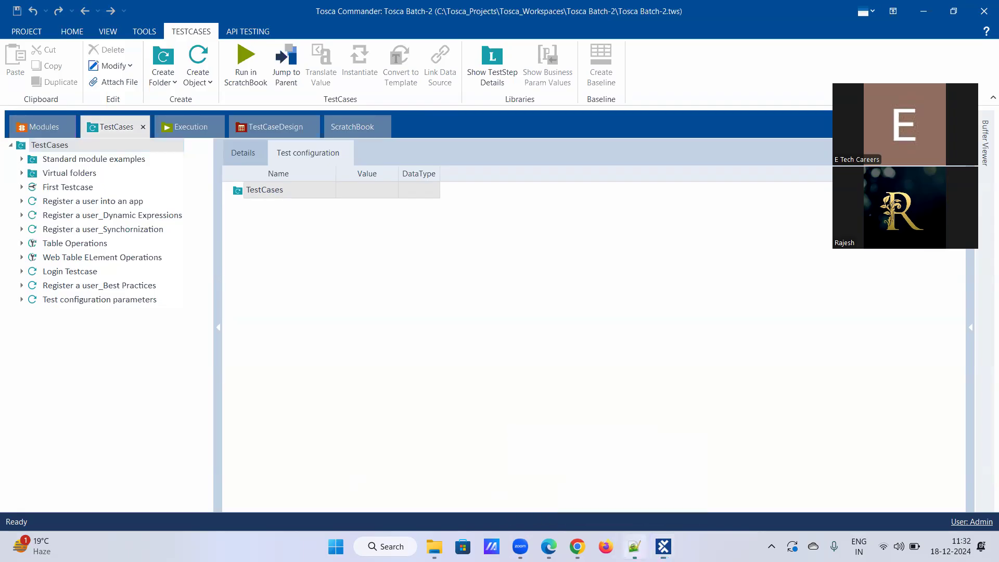
Bring the Batch-2_Tosca notes window in Notepad++ to the front.
{"action": "left_click", "coordinate": [634, 547]}
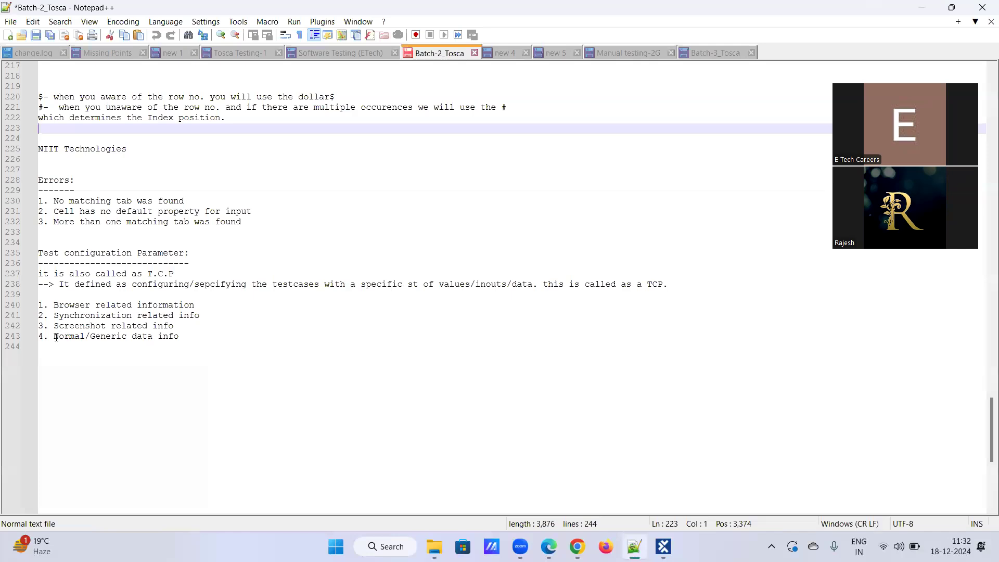
Check the Normal/Generic data note on line 243, then go back to Tosca Commander.
{"action": "left_click_drag", "start_coordinate": [54, 337], "coordinate": [196, 342]}
{"action": "left_click", "coordinate": [216, 337]}
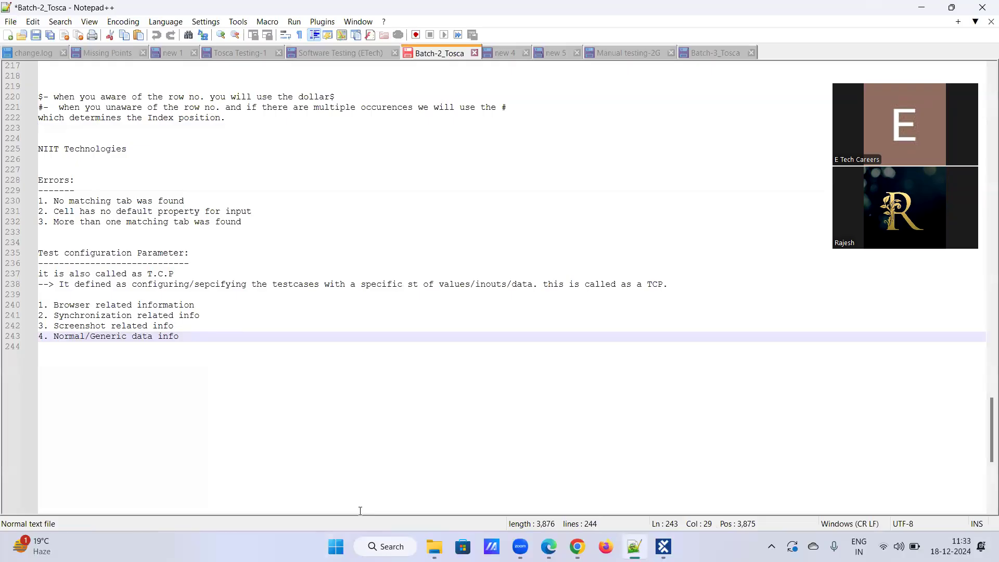
{"action": "left_click", "coordinate": [370, 454]}
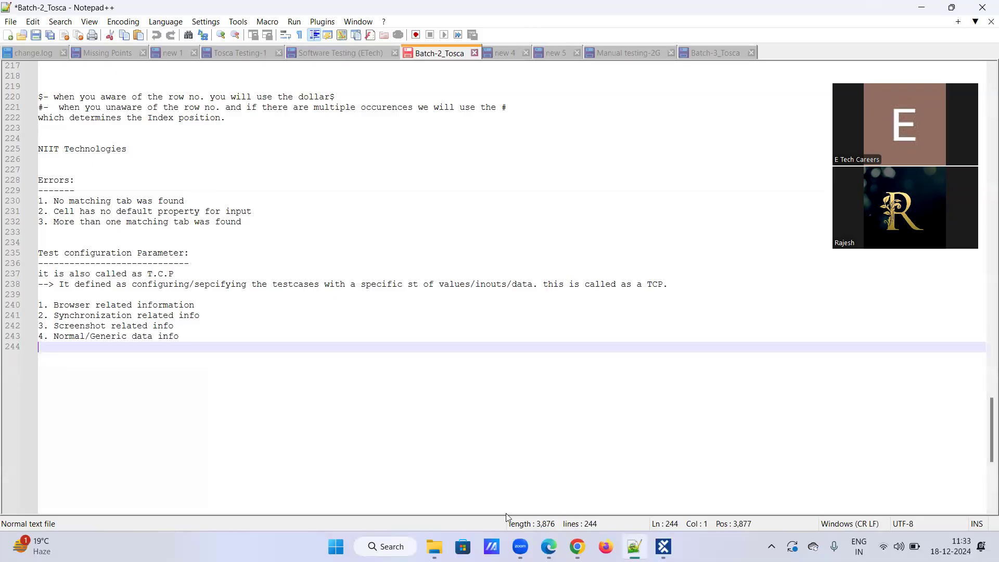
{"action": "mouse_move", "coordinate": [577, 546]}
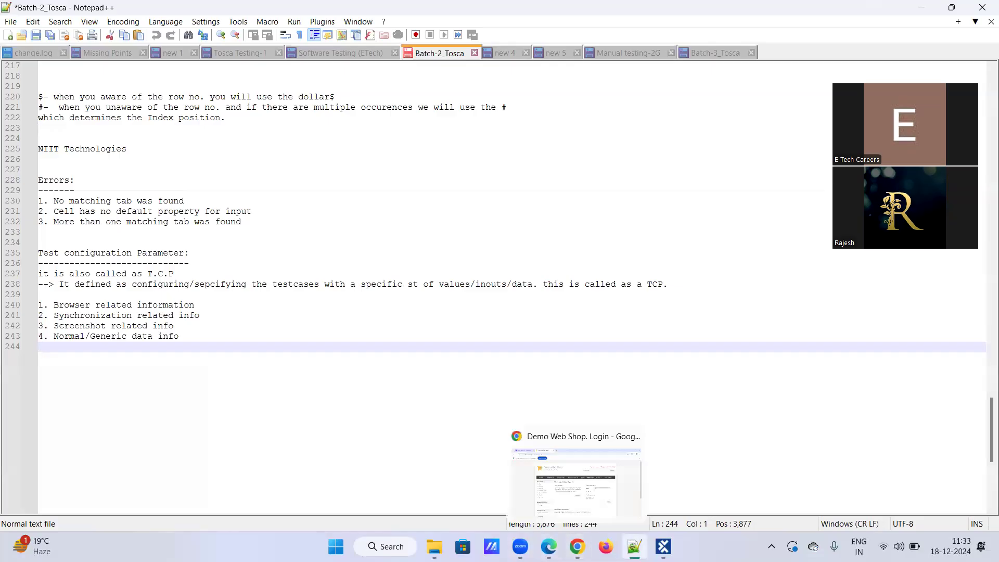
{"action": "left_click", "coordinate": [664, 547]}
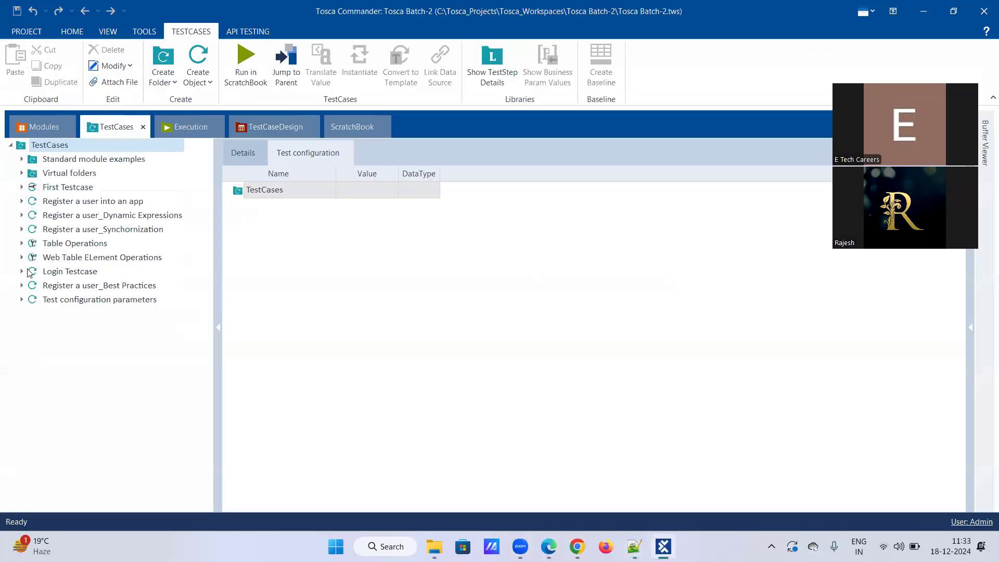
Select the 'Test configuration parameters' test case and inspect its configuration group row's actions.
{"action": "left_click", "coordinate": [53, 304]}
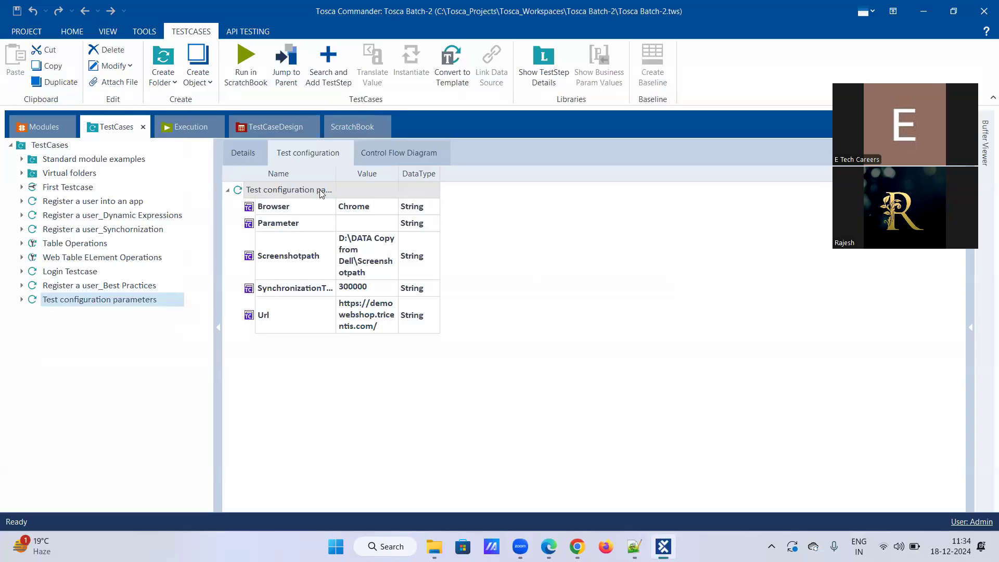
{"action": "left_click", "coordinate": [281, 187]}
{"action": "right_click", "coordinate": [284, 188]}
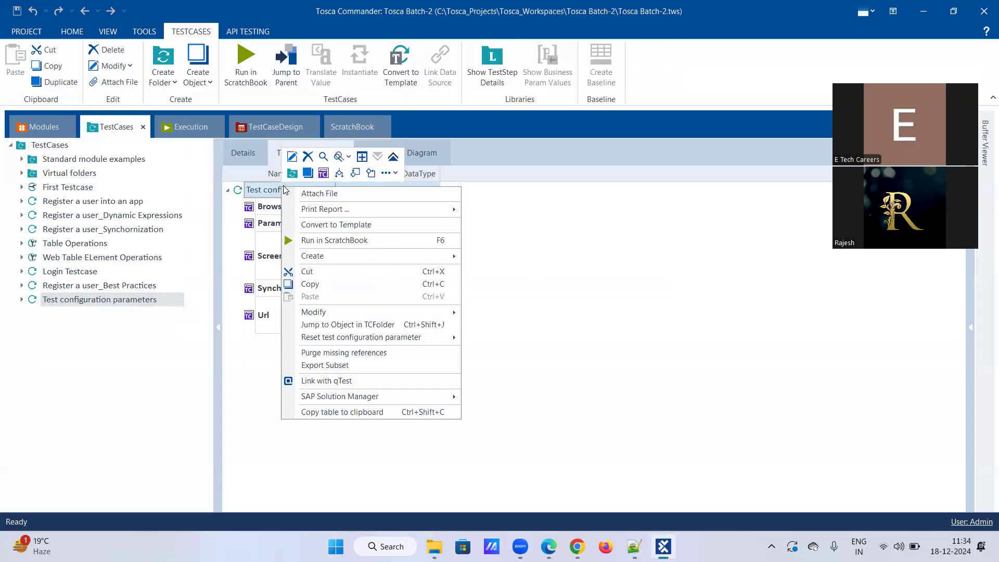
{"action": "left_click", "coordinate": [218, 231]}
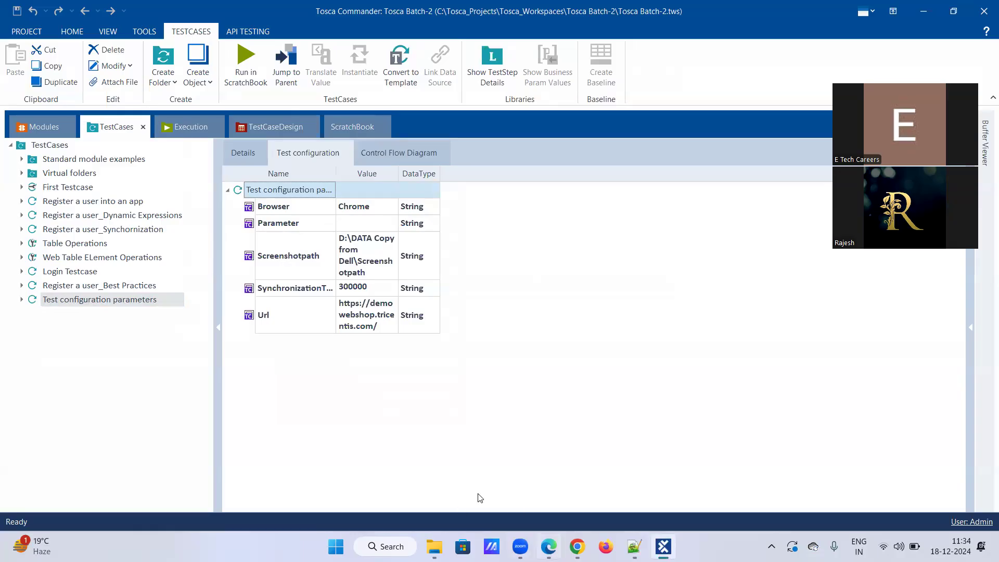
Copy the 'First name:' step name from Enter the registeration details, then reshow the configuration.
{"action": "left_click", "coordinate": [22, 301]}
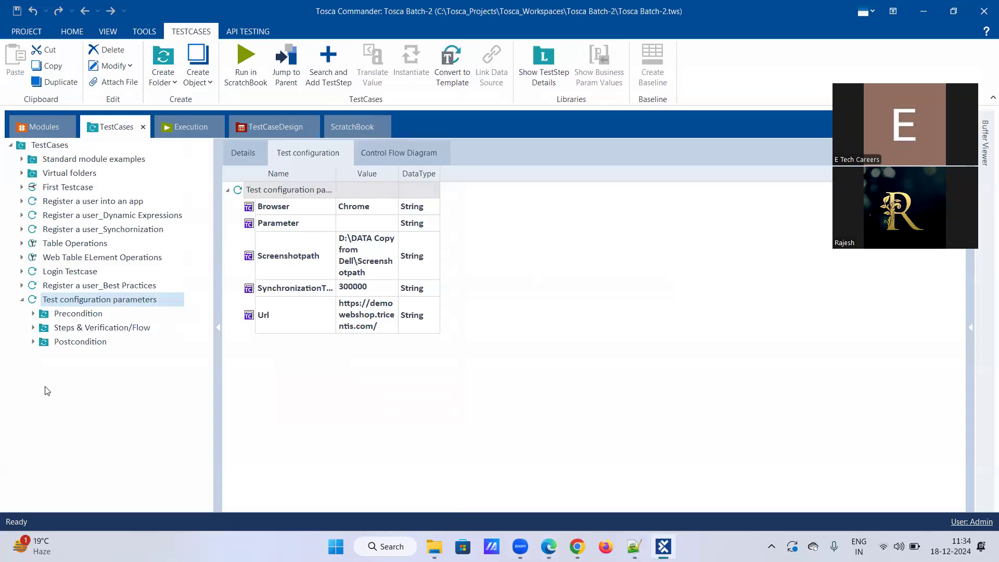
{"action": "left_click", "coordinate": [33, 327]}
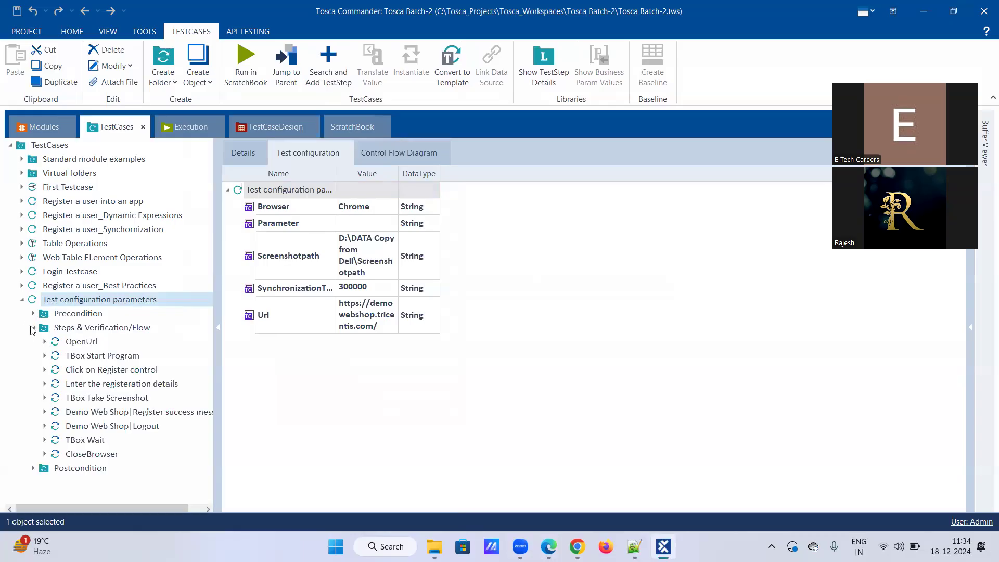
{"action": "left_click", "coordinate": [79, 385]}
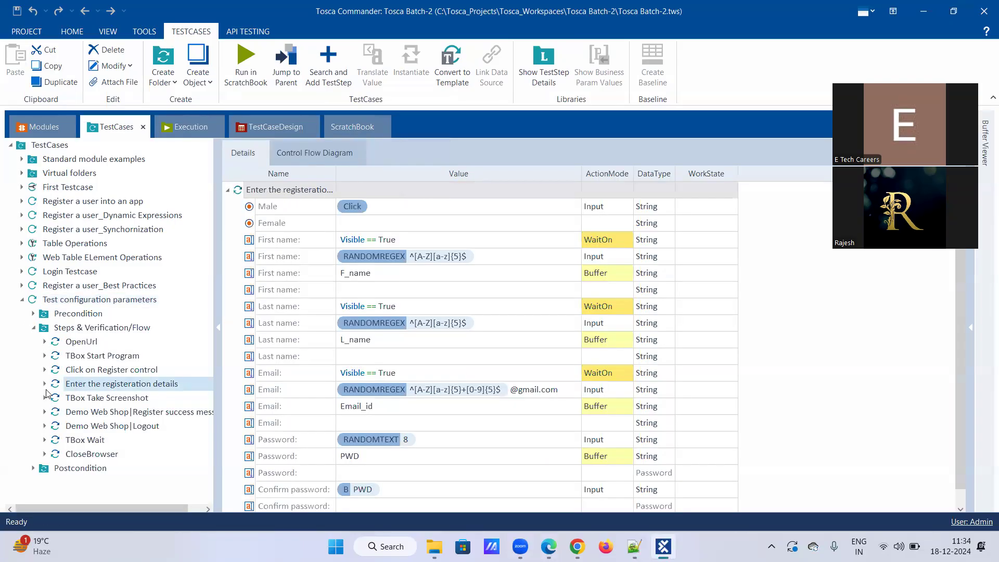
{"action": "left_click", "coordinate": [304, 239]}
{"action": "left_click", "coordinate": [308, 238]}
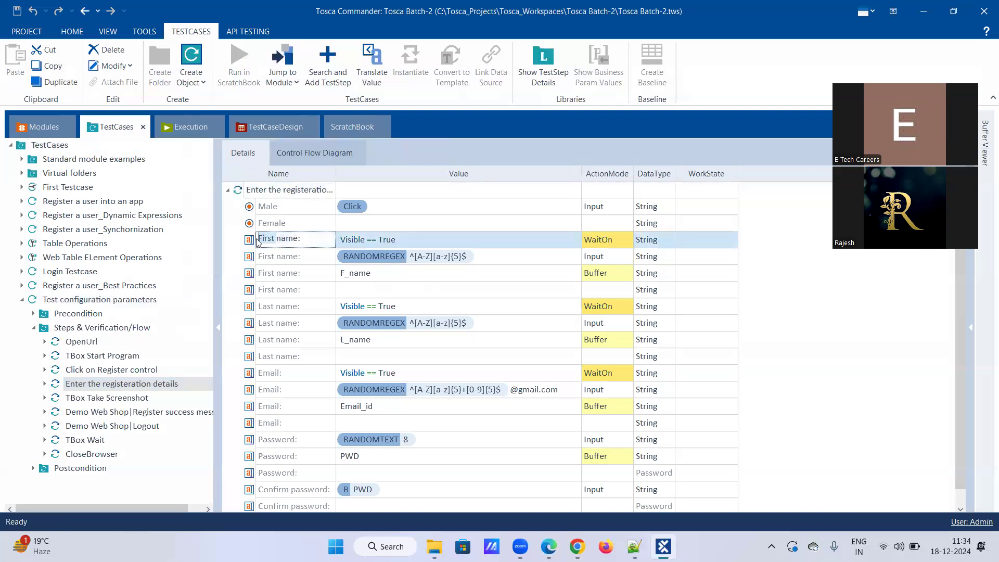
{"action": "left_click_drag", "start_coordinate": [306, 240], "coordinate": [235, 242]}
{"action": "key", "text": "ctrl+c"}
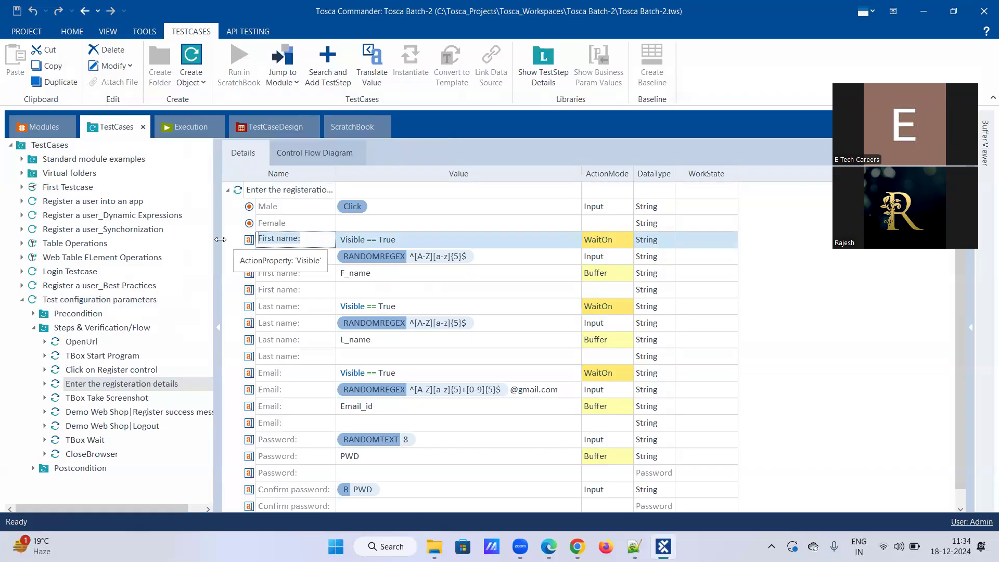
{"action": "left_click", "coordinate": [110, 300]}
{"action": "left_click", "coordinate": [310, 152]}
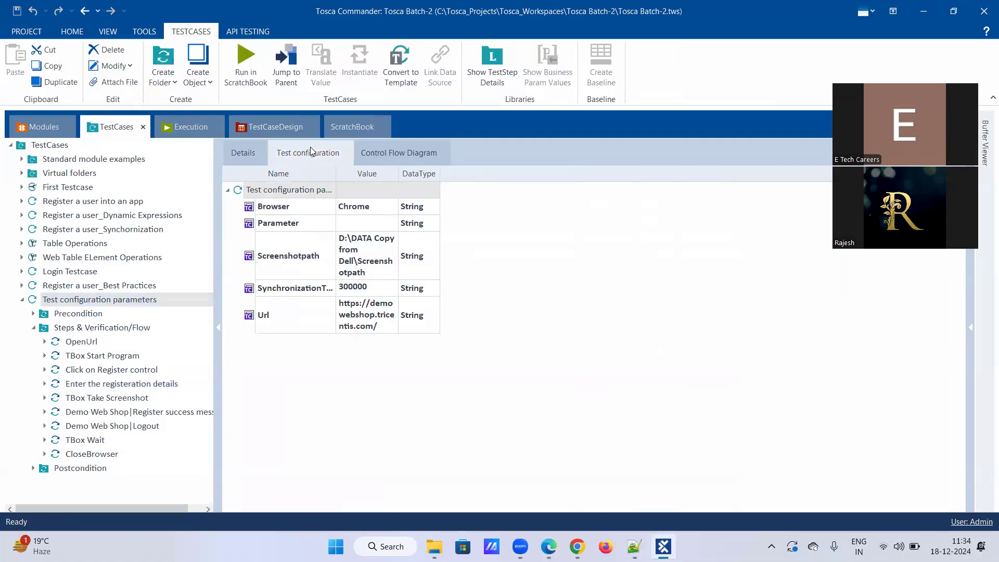
Rename the Parameter configuration entry to Firstname.
{"action": "left_click", "coordinate": [301, 223]}
{"action": "left_click", "coordinate": [304, 224]}
{"action": "left_click_drag", "start_coordinate": [311, 223], "coordinate": [198, 227]}
{"action": "key", "text": "ctrl+v"}
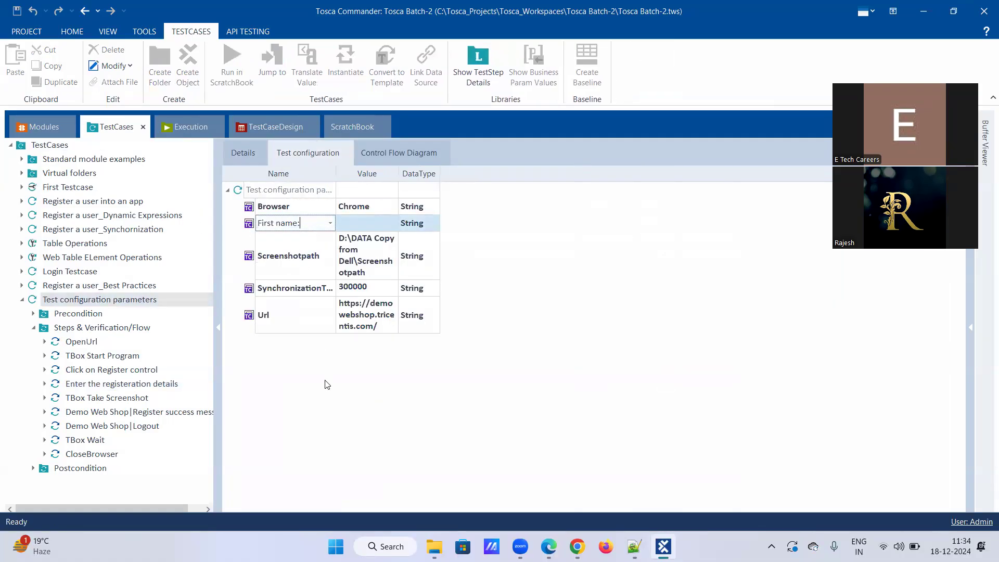
{"action": "left_click", "coordinate": [389, 221]}
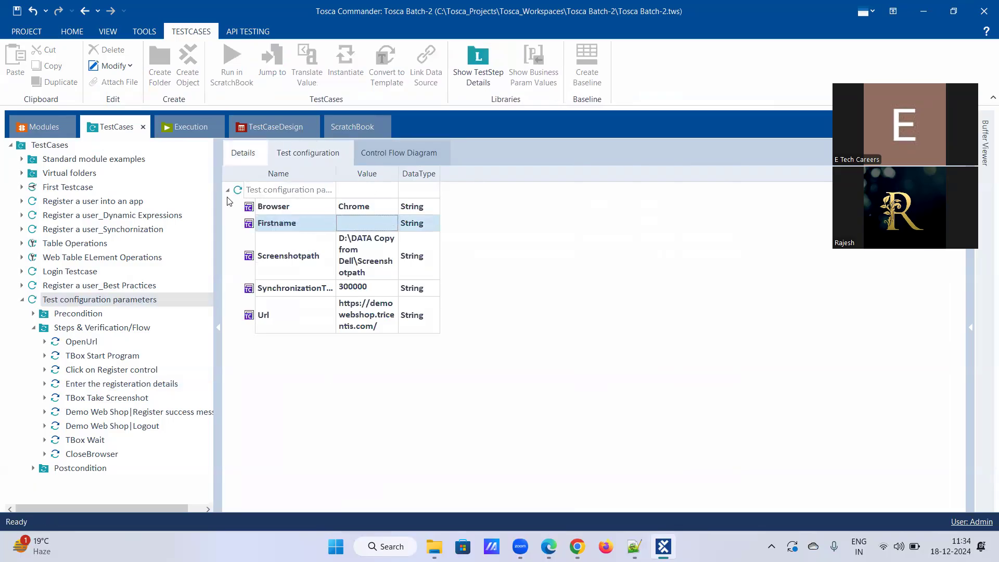
Give Firstname the First name step's RANDOMREGEX ^[A-Z][a-z]{5}$ value and fit the Value column.
{"action": "left_click", "coordinate": [111, 385]}
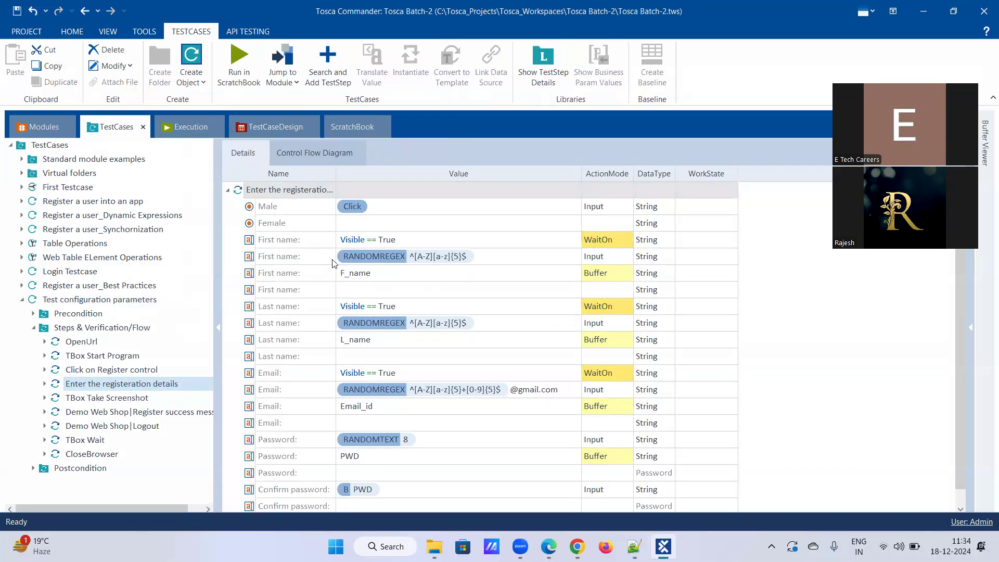
{"action": "left_click", "coordinate": [463, 259]}
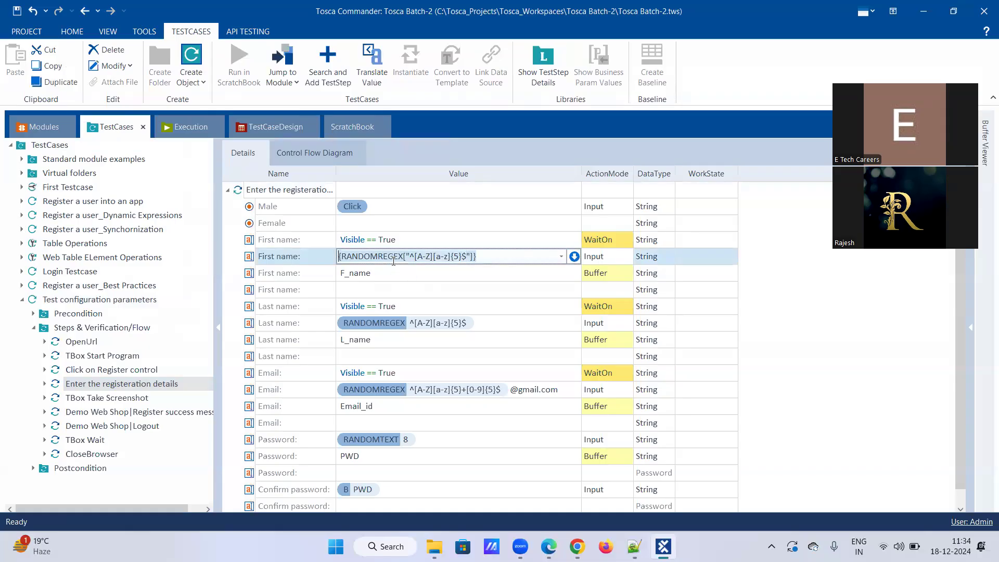
{"action": "left_click", "coordinate": [109, 304]}
{"action": "left_click", "coordinate": [292, 155]}
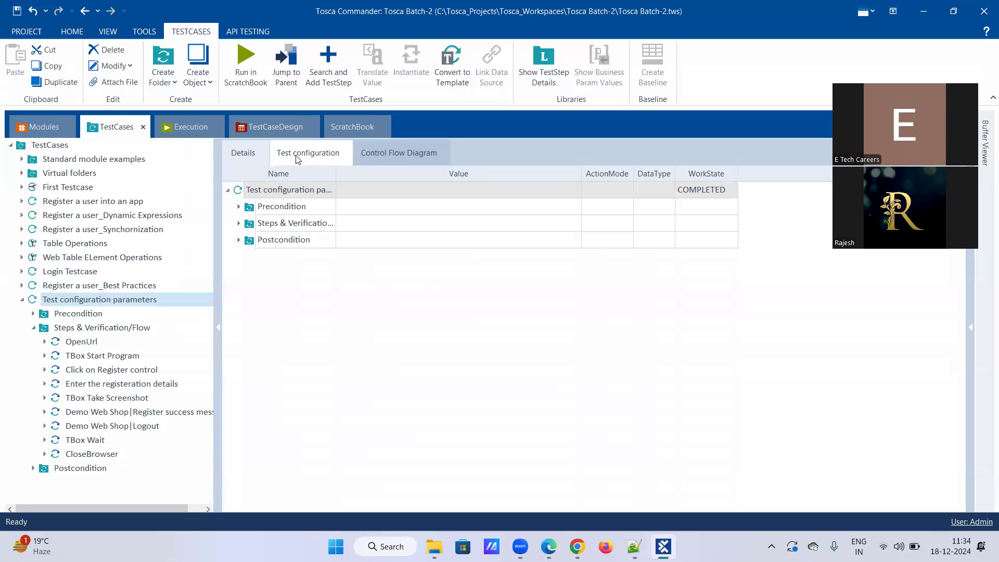
{"action": "left_click", "coordinate": [368, 224]}
{"action": "left_click", "coordinate": [369, 224]}
{"action": "key", "text": "ctrl+v"}
{"action": "left_click", "coordinate": [486, 232]}
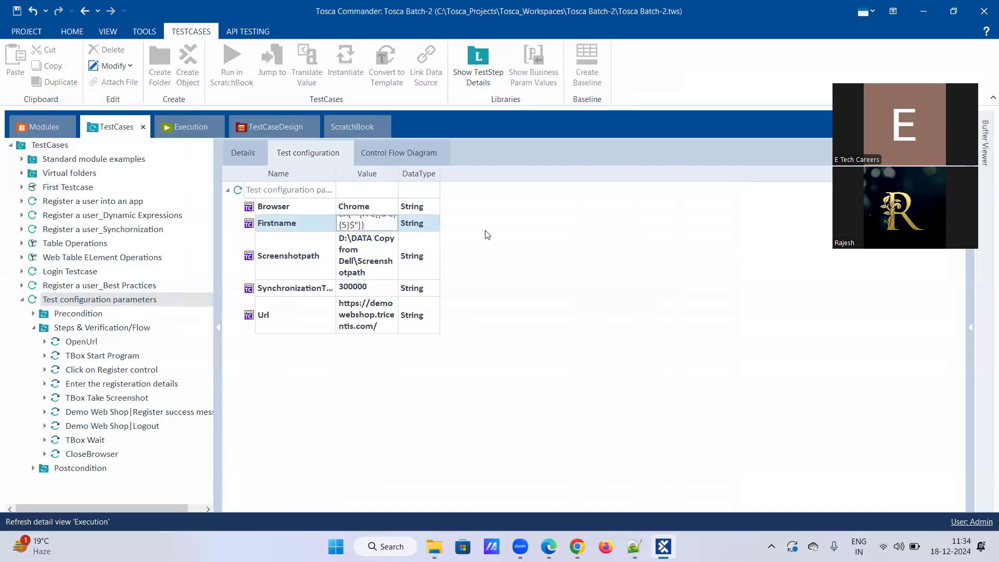
{"action": "double_click", "coordinate": [396, 172]}
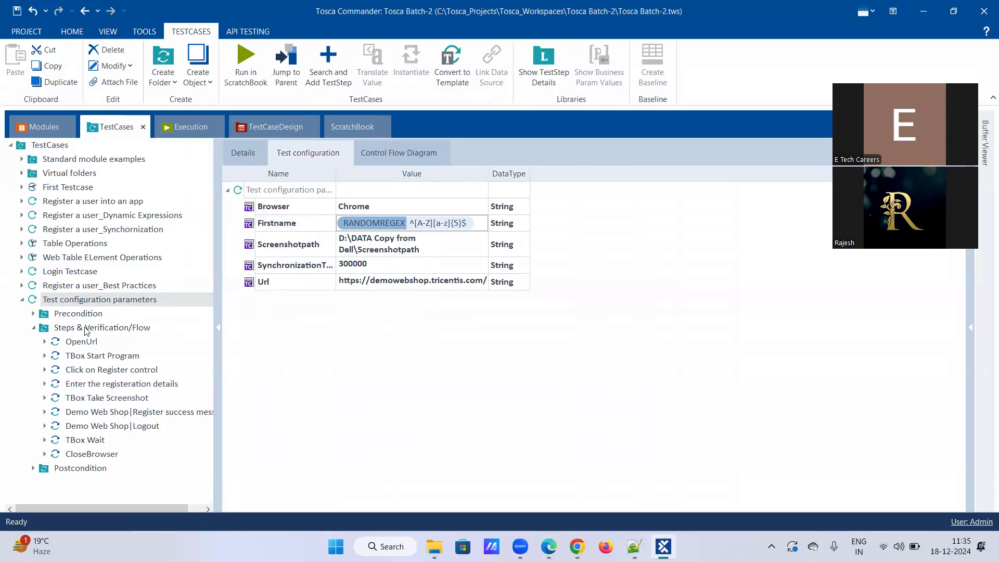
Add three new configuration parameters to the test case's configuration group.
{"action": "right_click", "coordinate": [285, 191]}
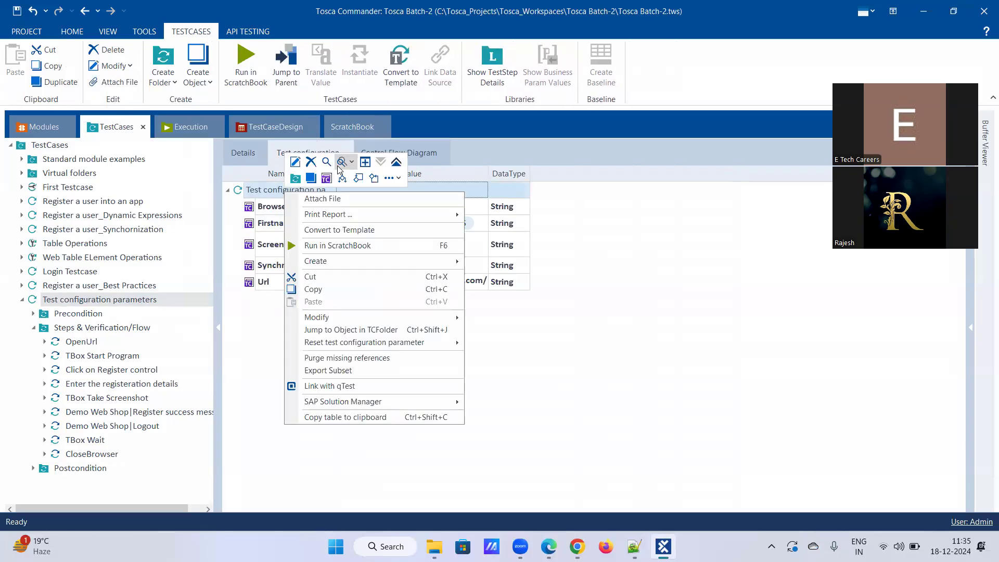
{"action": "left_click", "coordinate": [326, 178]}
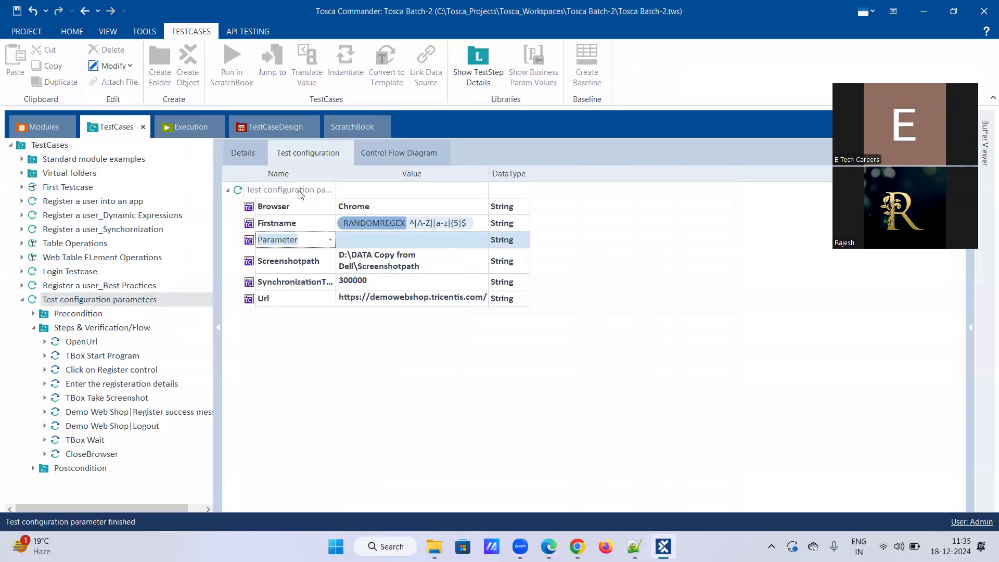
{"action": "right_click", "coordinate": [301, 193]}
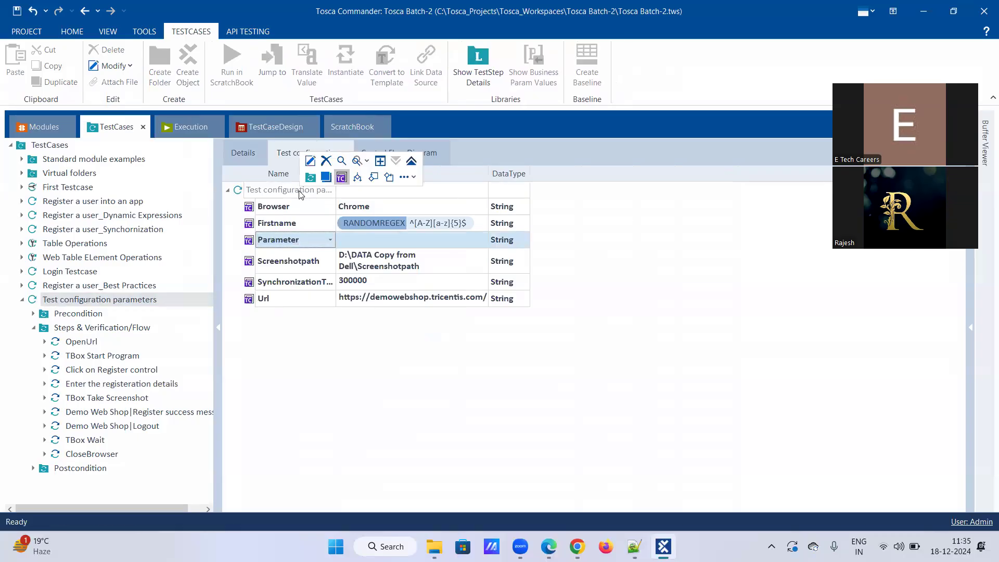
{"action": "left_click", "coordinate": [342, 178]}
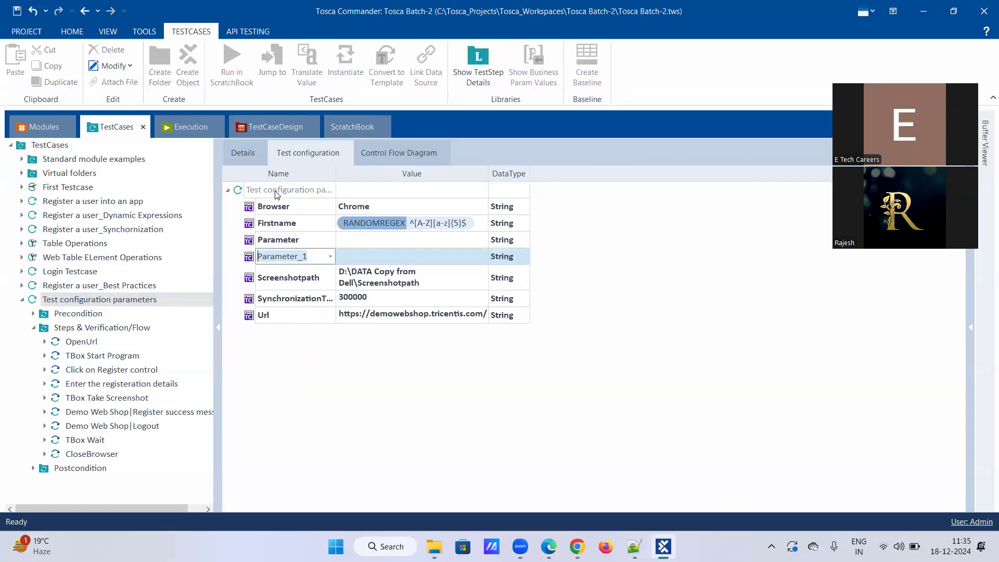
{"action": "right_click", "coordinate": [276, 194]}
{"action": "left_click", "coordinate": [318, 177]}
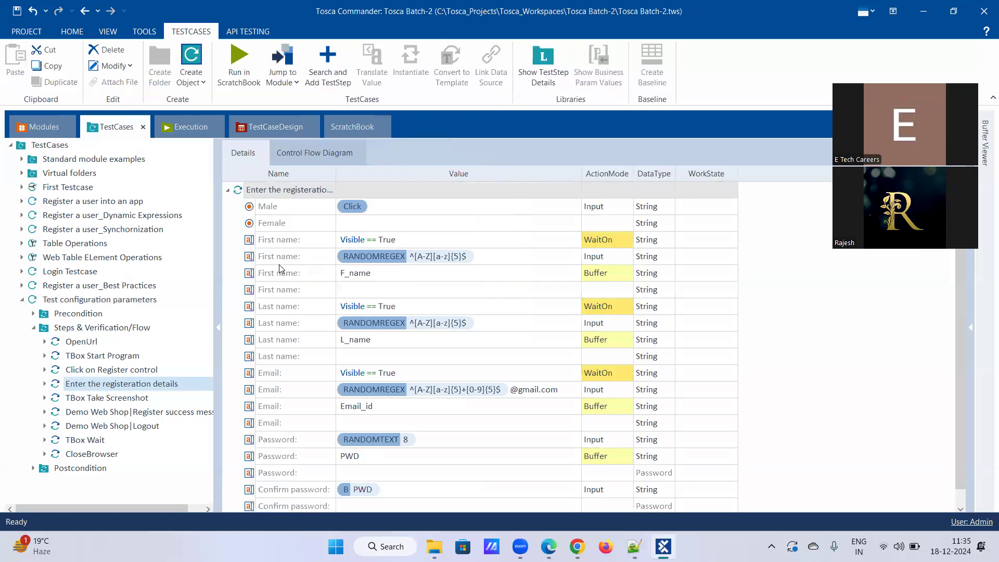
Rename a new Parameter entry to Lastname, using the Last name step's name.
{"action": "left_click", "coordinate": [306, 324]}
{"action": "left_click", "coordinate": [306, 323]}
{"action": "key", "text": "ctrl+c"}
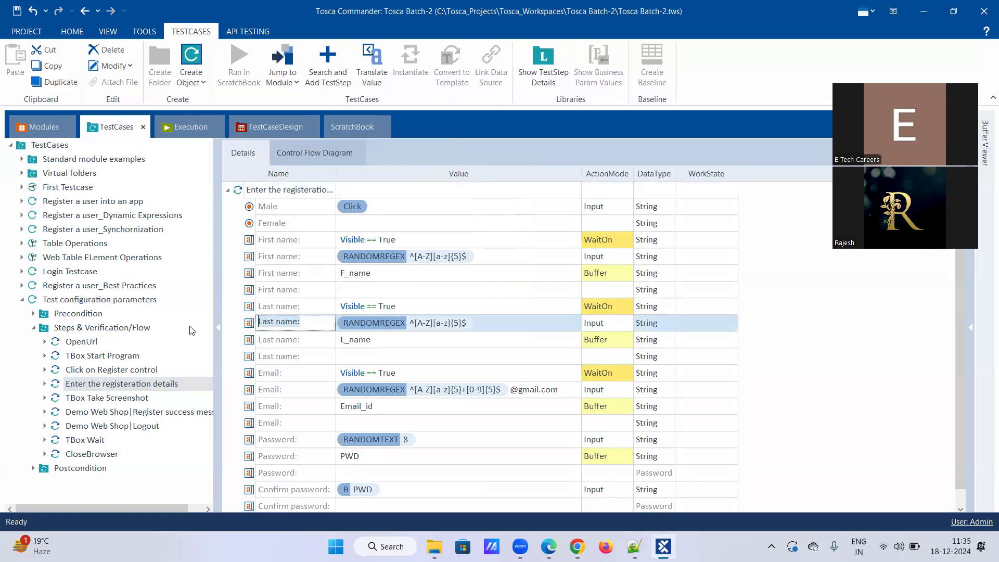
{"action": "left_click", "coordinate": [115, 300]}
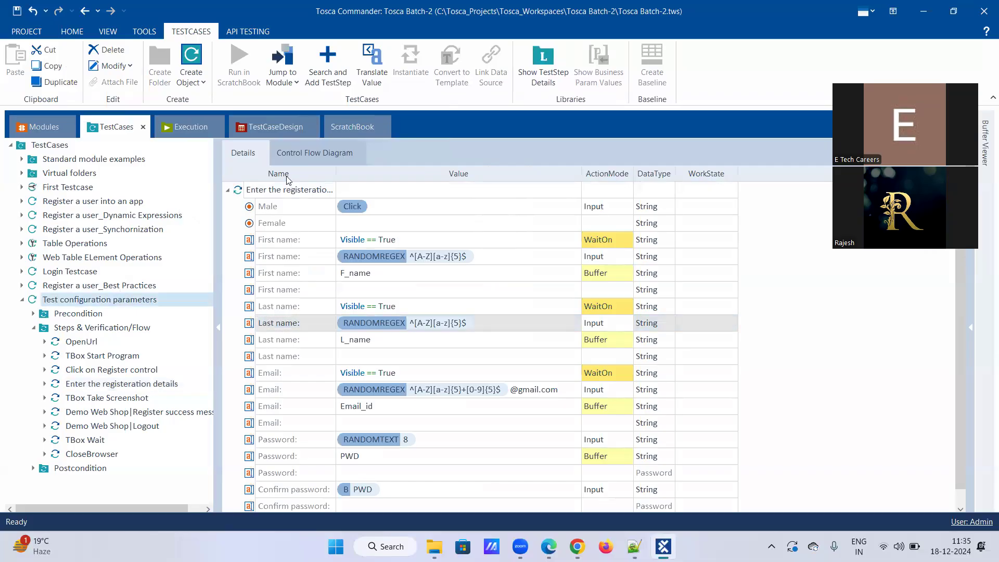
{"action": "left_click", "coordinate": [300, 162]}
{"action": "left_click", "coordinate": [306, 241]}
{"action": "left_click", "coordinate": [306, 240]}
{"action": "left_click_drag", "start_coordinate": [307, 243], "coordinate": [165, 256]}
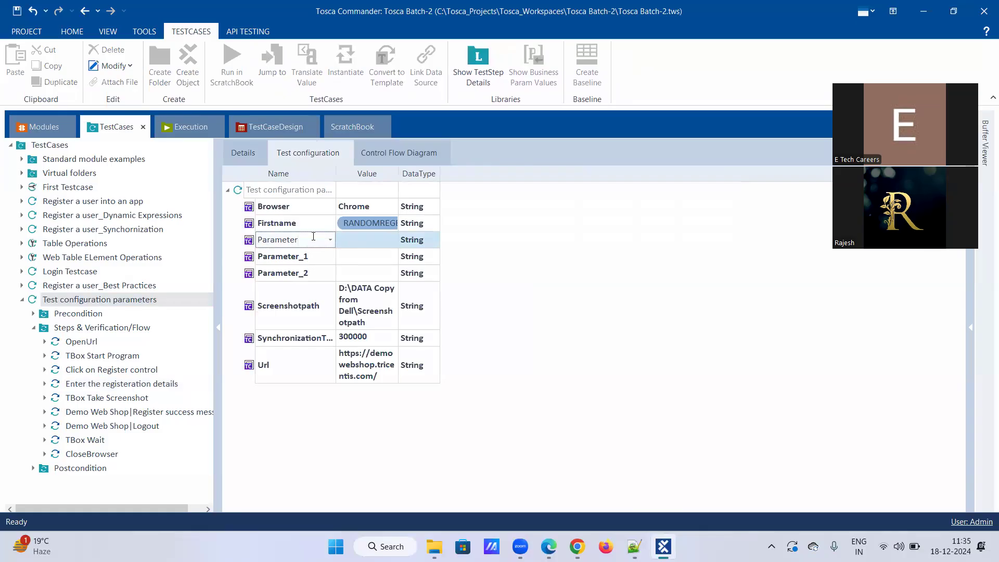
{"action": "key", "text": "ctrl+a"}
{"action": "key", "text": "ctrl+v"}
{"action": "left_click", "coordinate": [330, 258]}
Copy the Last name step's regex and begin editing Lastname's value.
{"action": "left_click", "coordinate": [352, 240]}
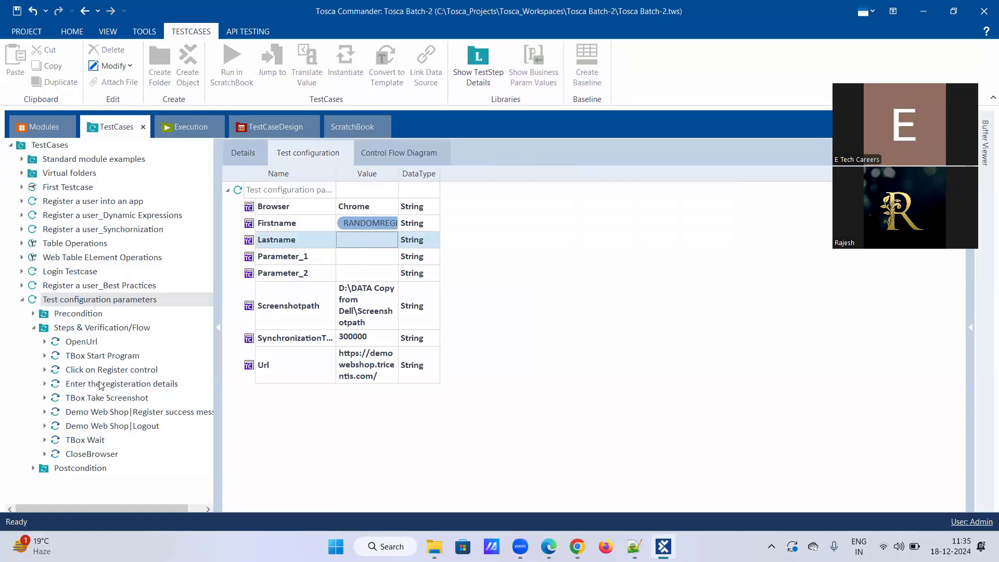
{"action": "left_click", "coordinate": [160, 383]}
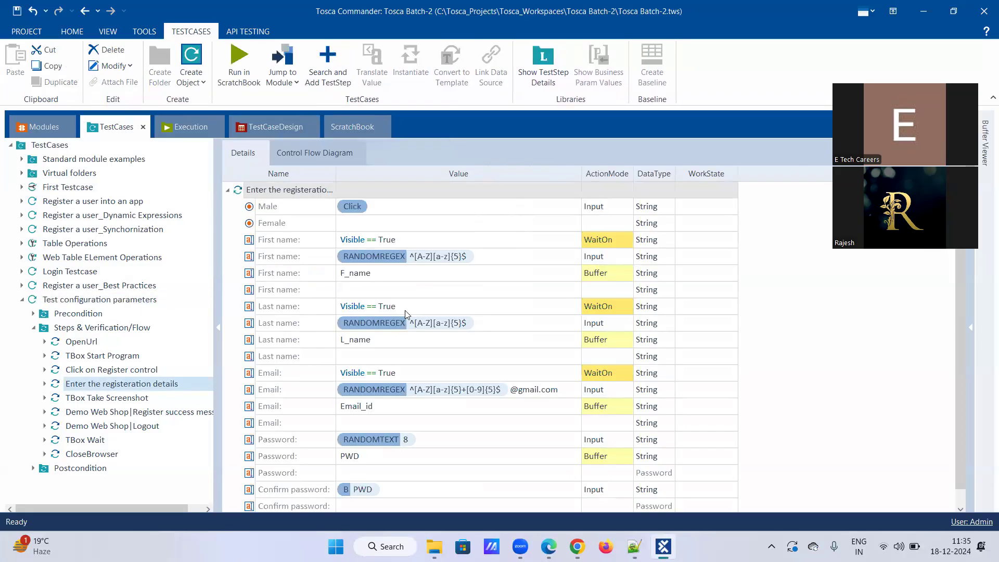
{"action": "left_click", "coordinate": [476, 322]}
{"action": "left_click", "coordinate": [476, 323]}
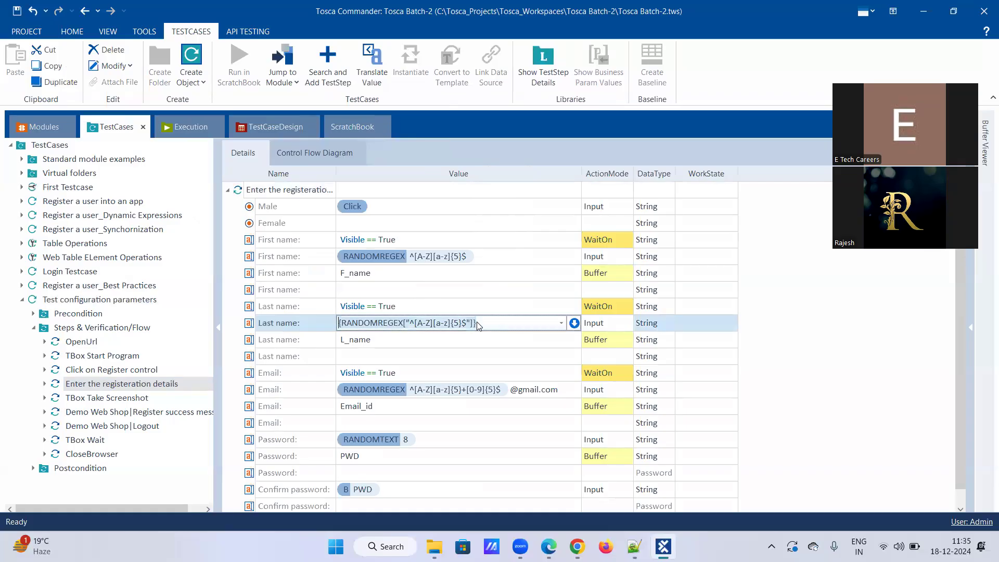
{"action": "left_click", "coordinate": [114, 300]}
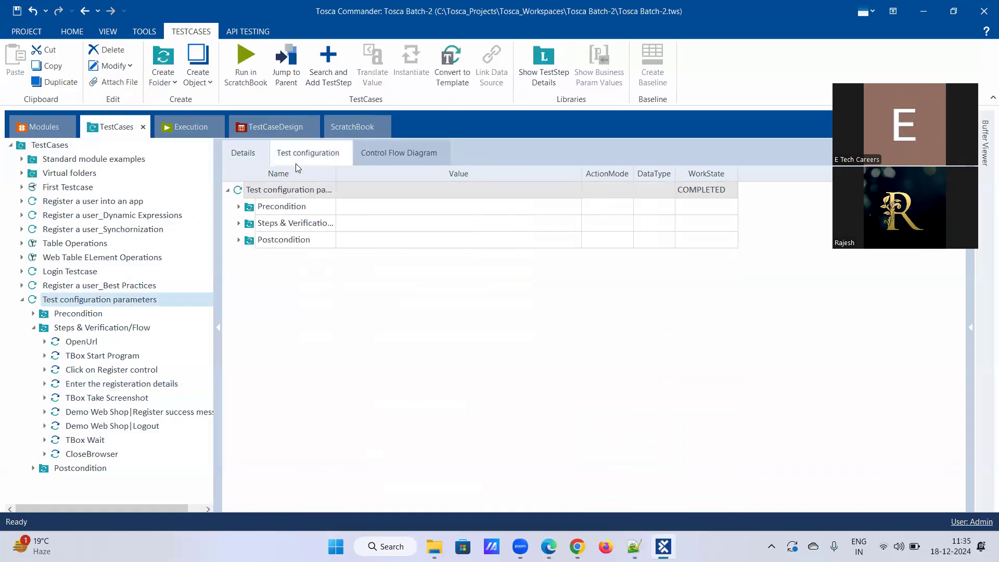
{"action": "left_click", "coordinate": [312, 156]}
{"action": "left_click", "coordinate": [374, 242]}
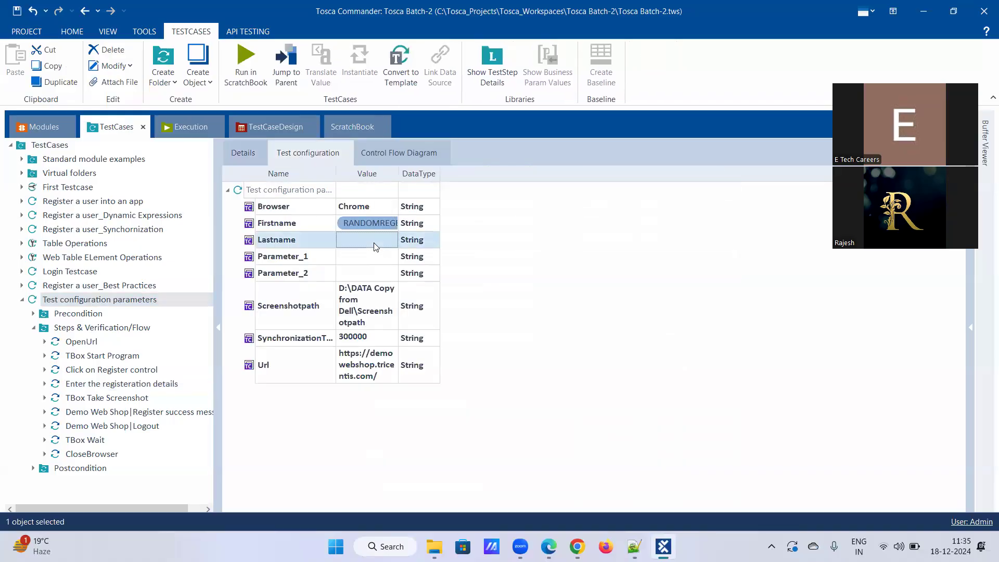
Paste the copied random-name regex as Lastname's value.
{"action": "left_click", "coordinate": [374, 242]}
{"action": "key", "text": "ctrl+v"}
{"action": "left_click", "coordinate": [358, 259]}
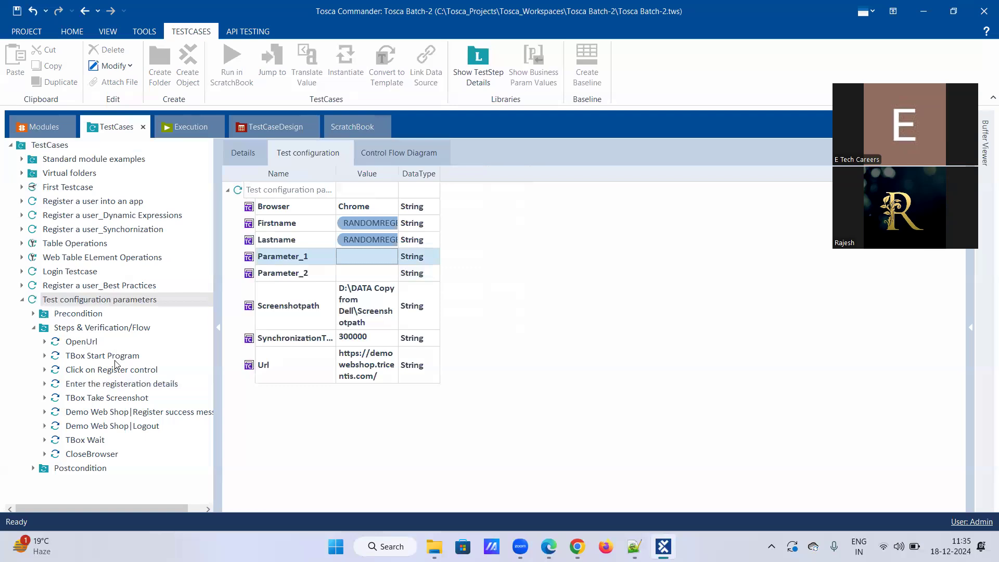
Rename Parameter_1 to Email, matching the Email registration step.
{"action": "left_click", "coordinate": [121, 385]}
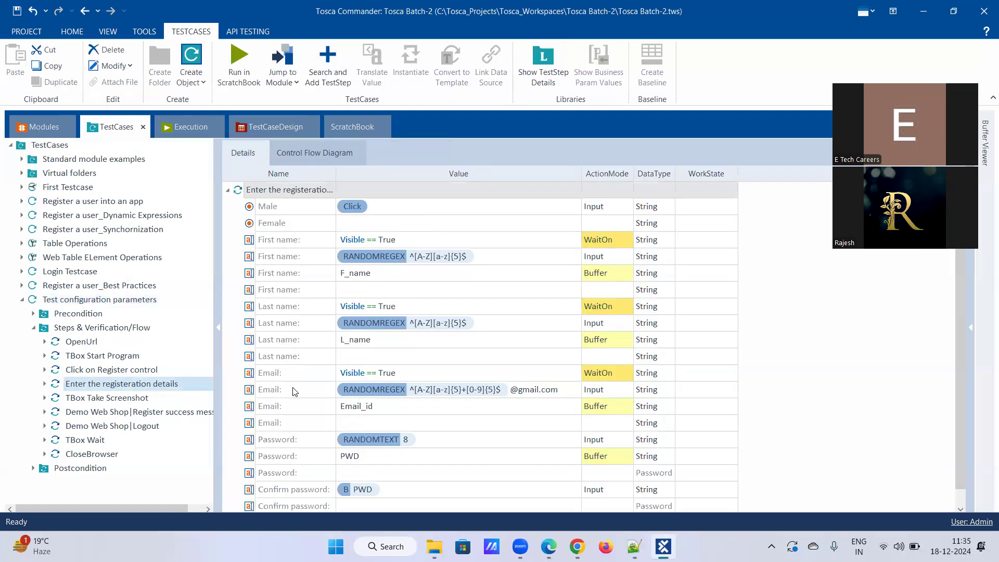
{"action": "left_click", "coordinate": [293, 390]}
{"action": "left_click", "coordinate": [300, 390]}
{"action": "left_click_drag", "start_coordinate": [300, 390], "coordinate": [203, 392]}
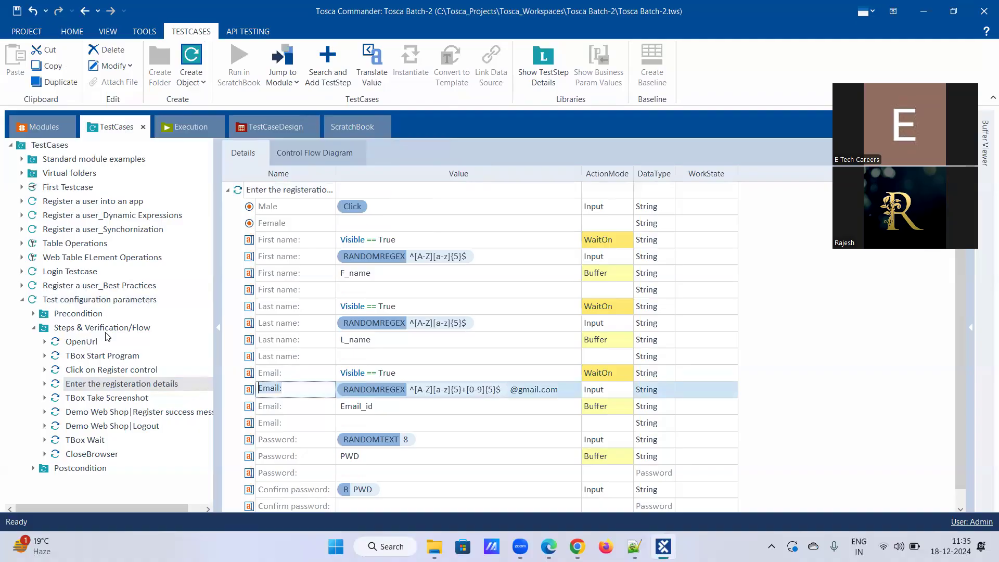
{"action": "left_click", "coordinate": [198, 326]}
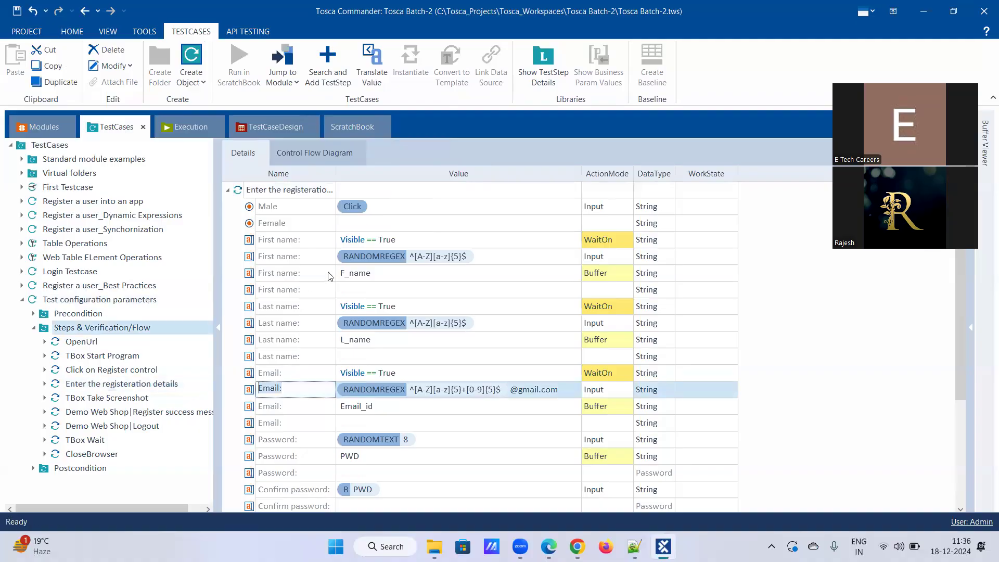
{"action": "left_click", "coordinate": [96, 301]}
{"action": "left_click", "coordinate": [303, 159]}
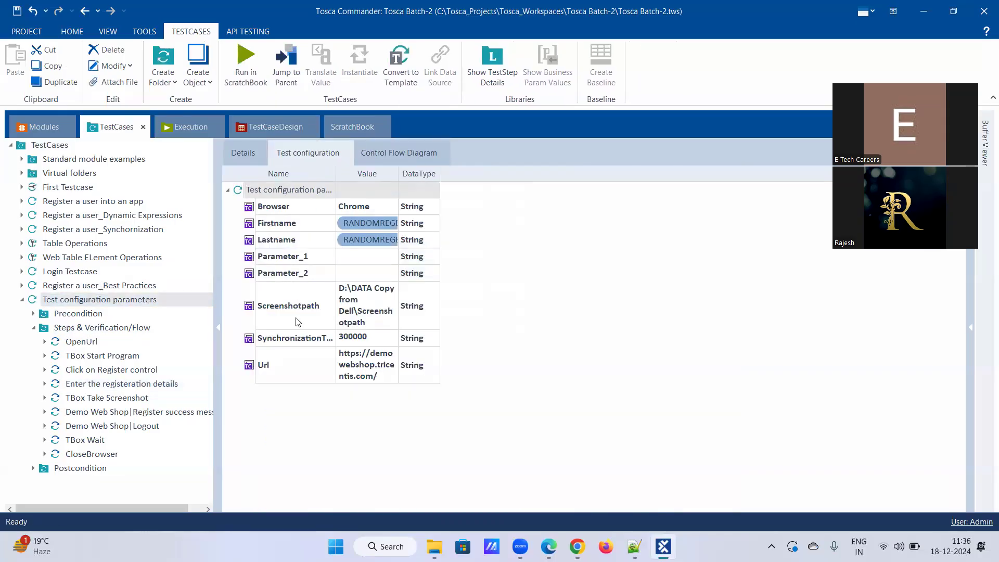
{"action": "left_click", "coordinate": [279, 256]}
{"action": "left_click", "coordinate": [275, 255]}
{"action": "double_click", "coordinate": [276, 255]}
{"action": "type", "text": "Email:"}
{"action": "left_click", "coordinate": [364, 263]}
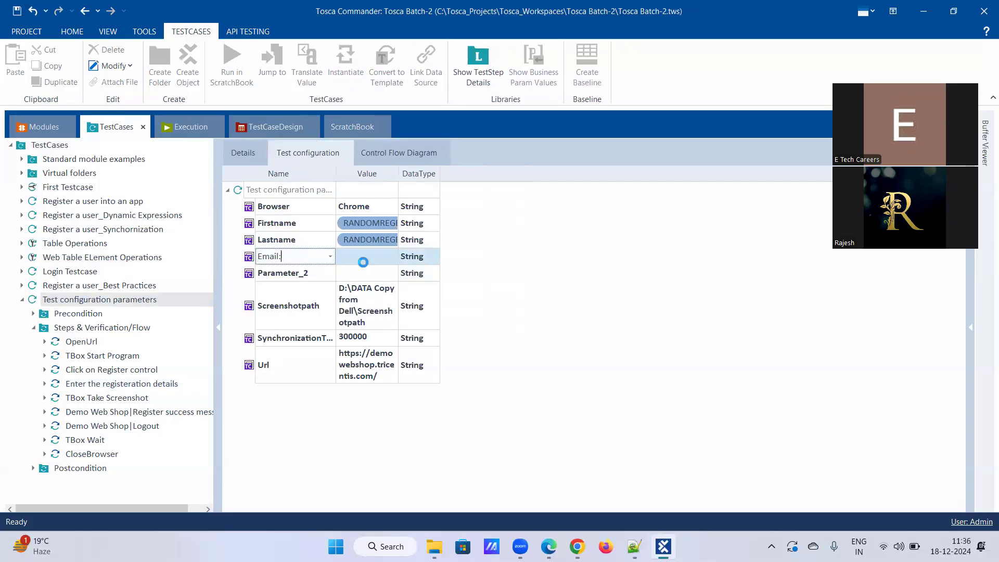
Give Email the Email step's random Gmail-address RANDOMREGEX value.
{"action": "left_click", "coordinate": [134, 385]}
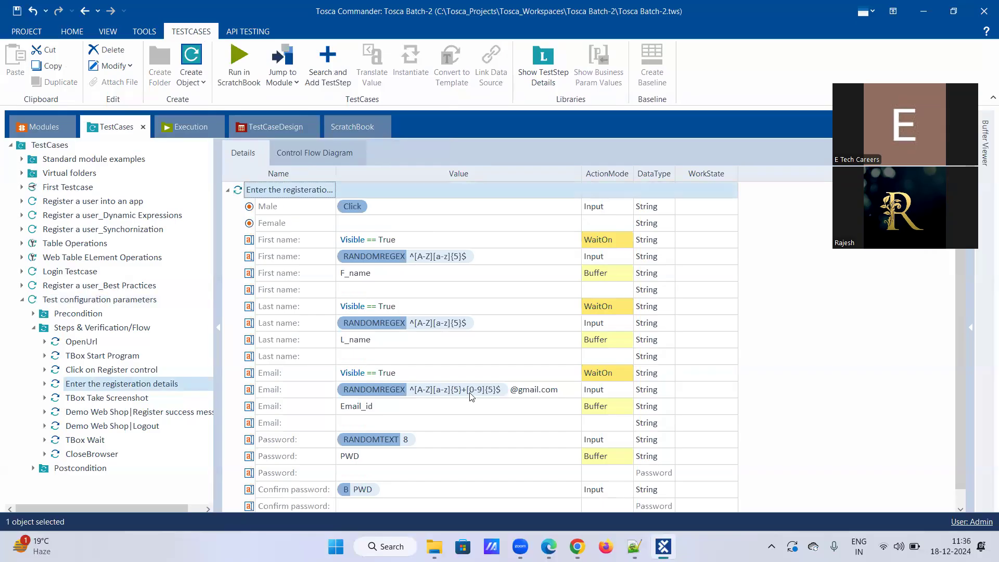
{"action": "left_click", "coordinate": [468, 390]}
{"action": "left_click", "coordinate": [472, 390]}
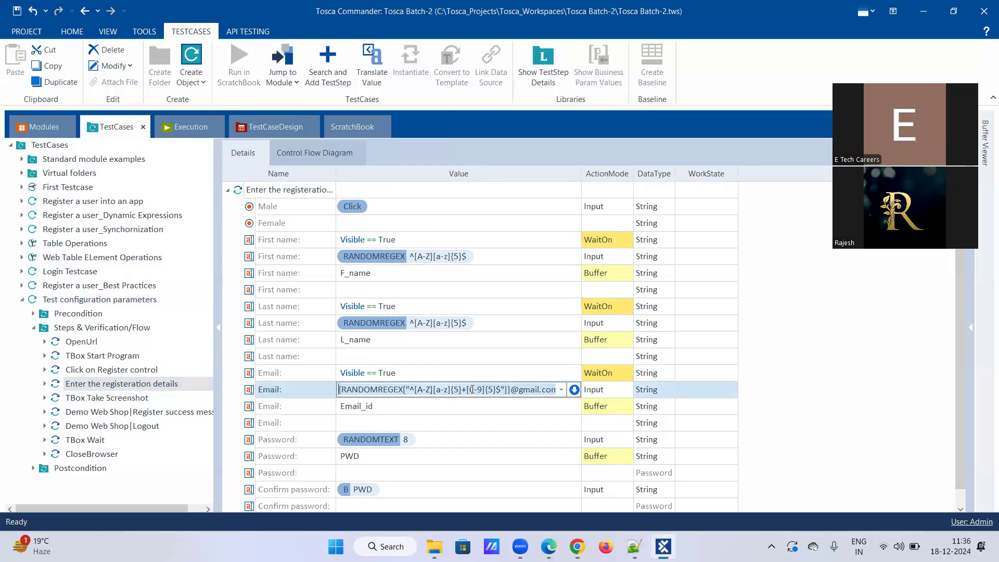
{"action": "left_click", "coordinate": [92, 300]}
{"action": "left_click", "coordinate": [312, 158]}
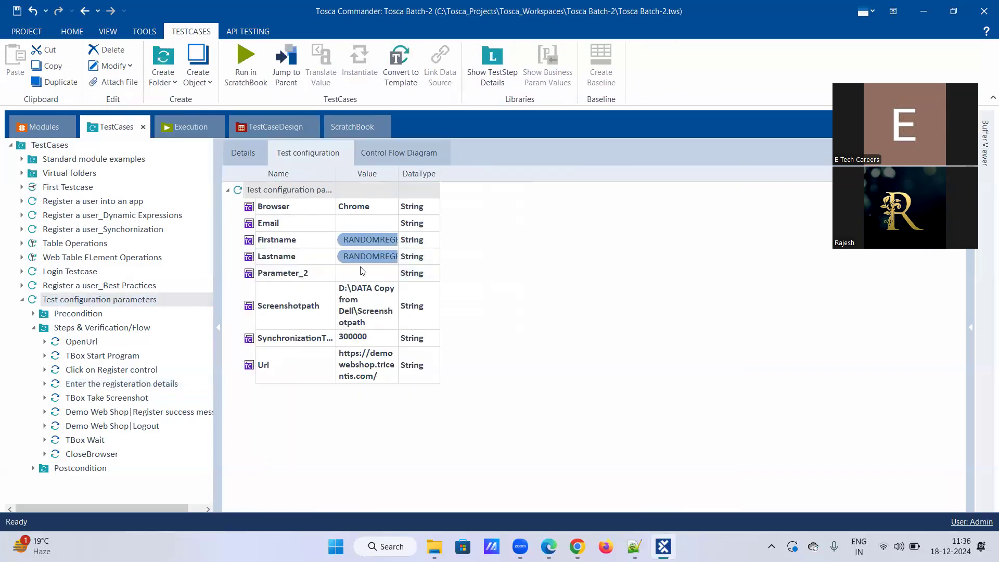
{"action": "left_click", "coordinate": [363, 274]}
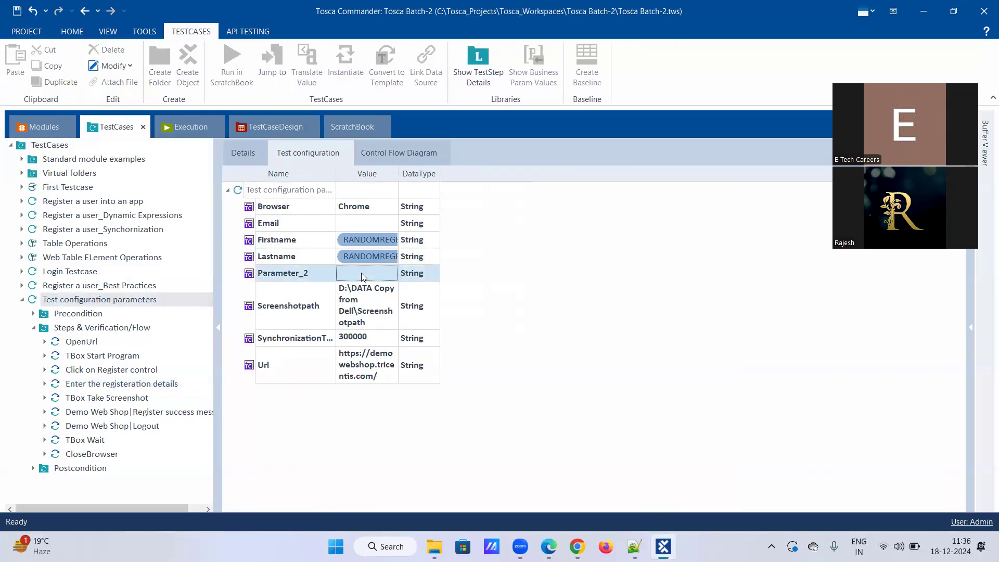
{"action": "left_click", "coordinate": [368, 223]}
{"action": "left_click", "coordinate": [376, 228]}
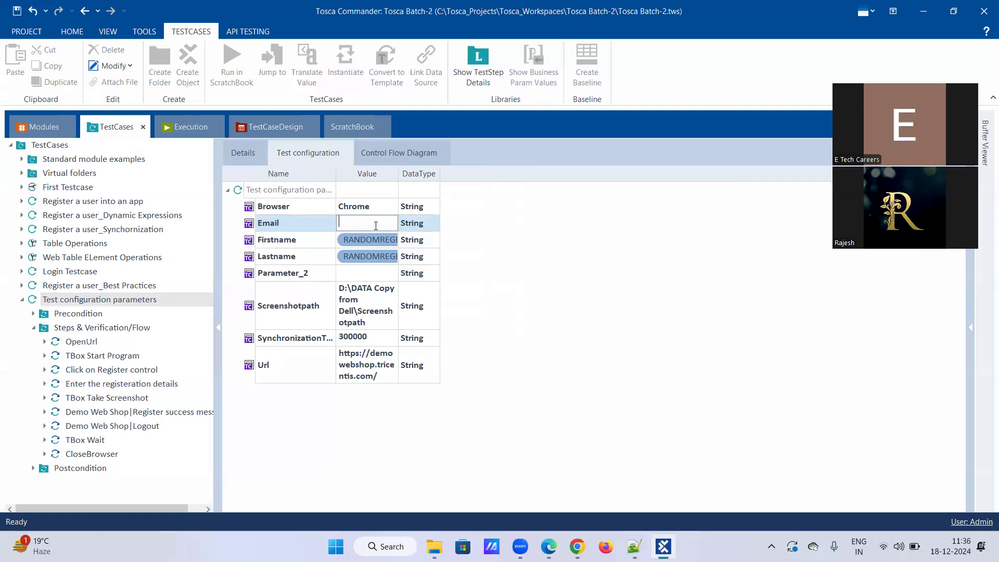
{"action": "key", "text": "ctrl+v"}
{"action": "left_click", "coordinate": [350, 274]}
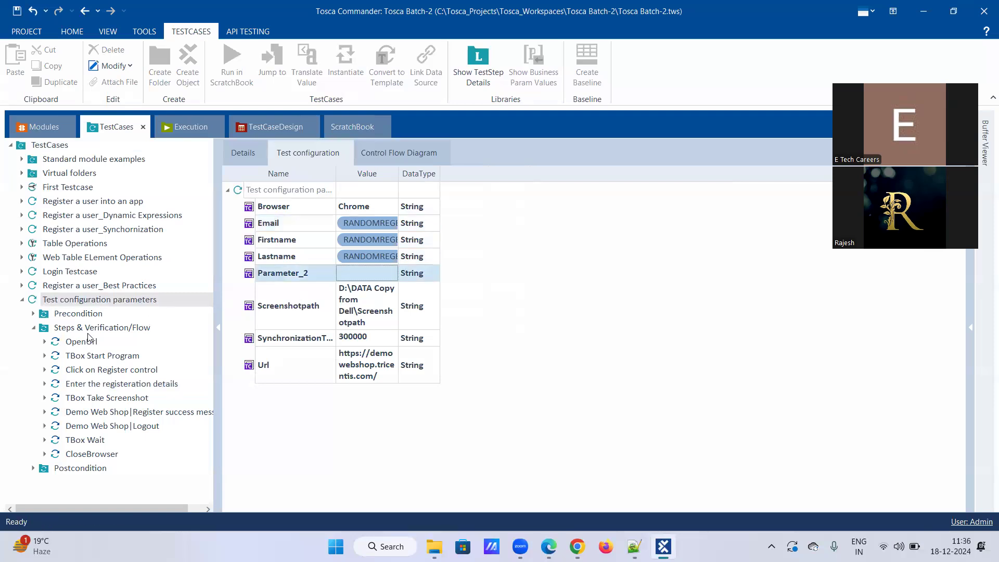
Copy the 'Password:' step name and begin renaming Parameter_2.
{"action": "left_click", "coordinate": [145, 385]}
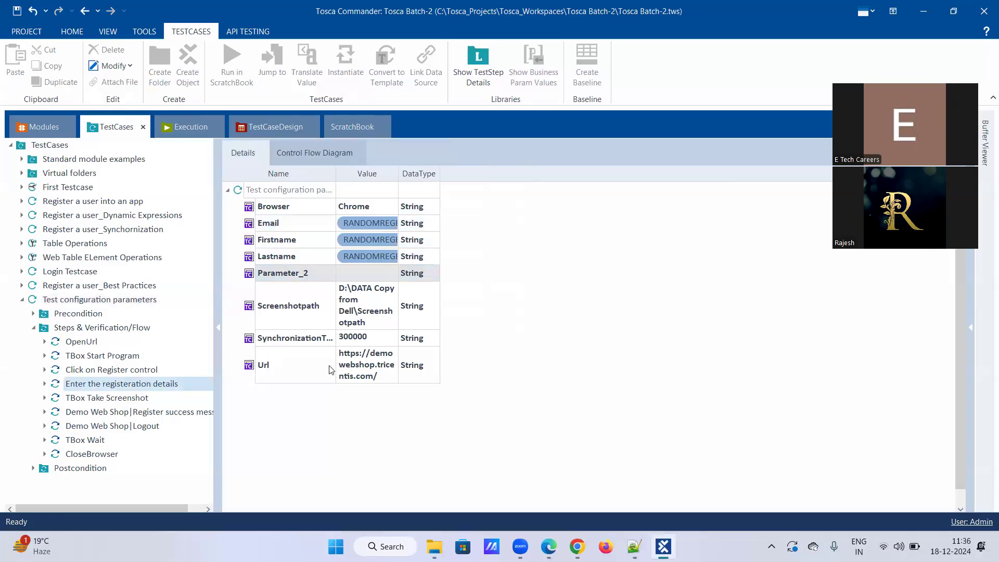
{"action": "left_click", "coordinate": [304, 441]}
{"action": "left_click", "coordinate": [304, 441]}
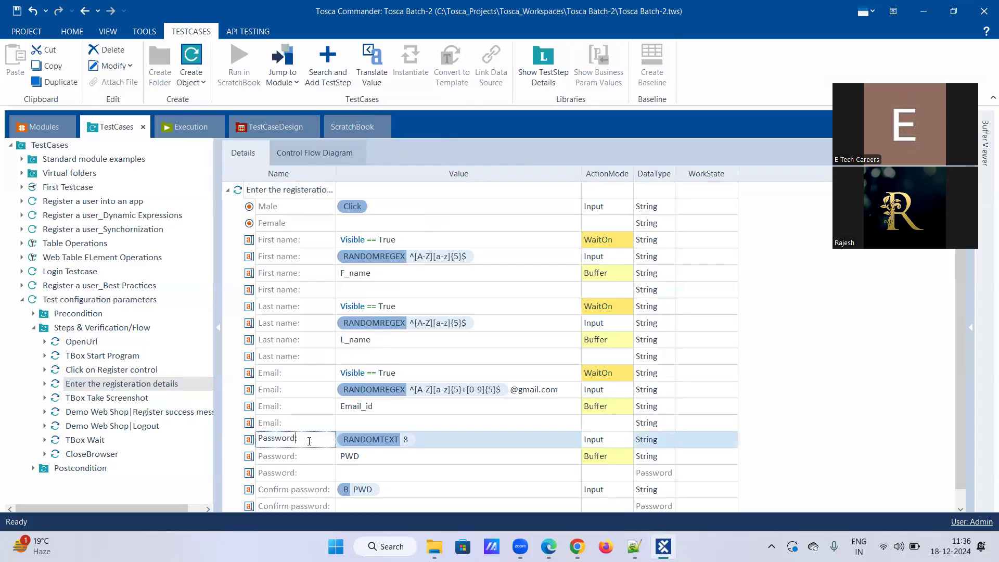
{"action": "left_click_drag", "start_coordinate": [309, 441], "coordinate": [229, 441]}
{"action": "left_click", "coordinate": [102, 301]}
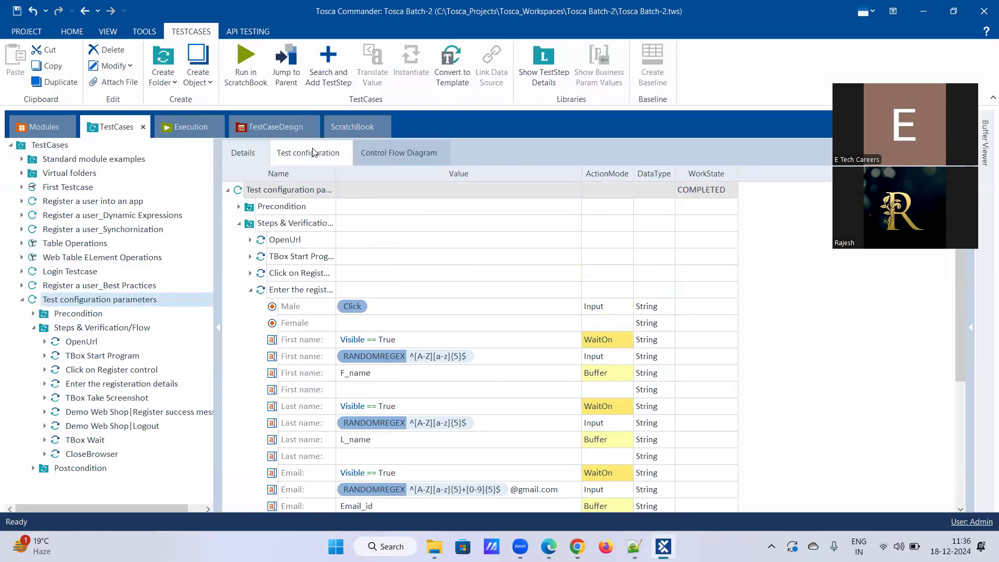
{"action": "left_click", "coordinate": [312, 152]}
{"action": "left_click", "coordinate": [310, 272]}
{"action": "left_click", "coordinate": [317, 272]}
Rename Parameter_2 to Password.
{"action": "double_click", "coordinate": [314, 272]}
{"action": "left_click", "coordinate": [292, 274]}
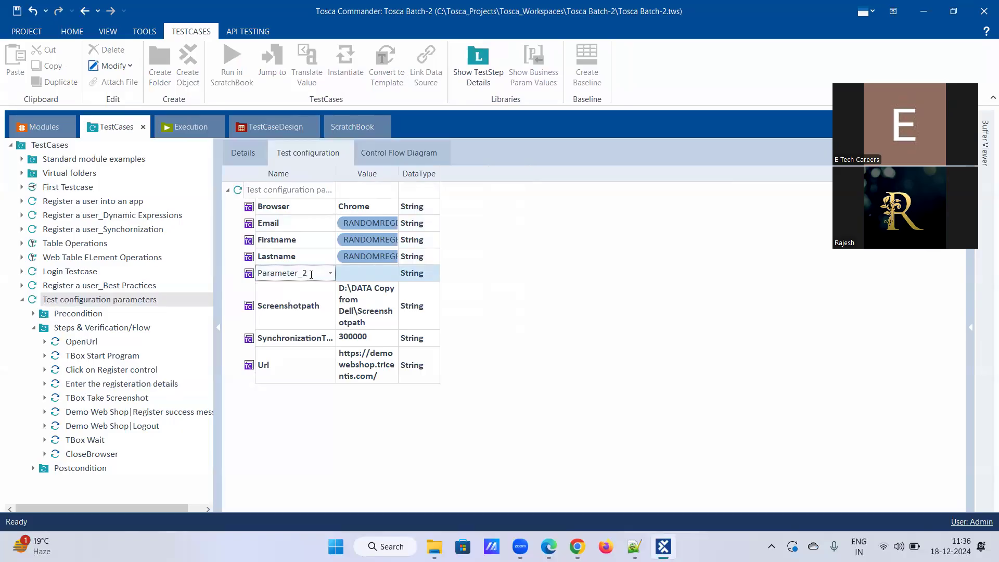
{"action": "type", "text": "Password"}
{"action": "key", "text": "Tab"}
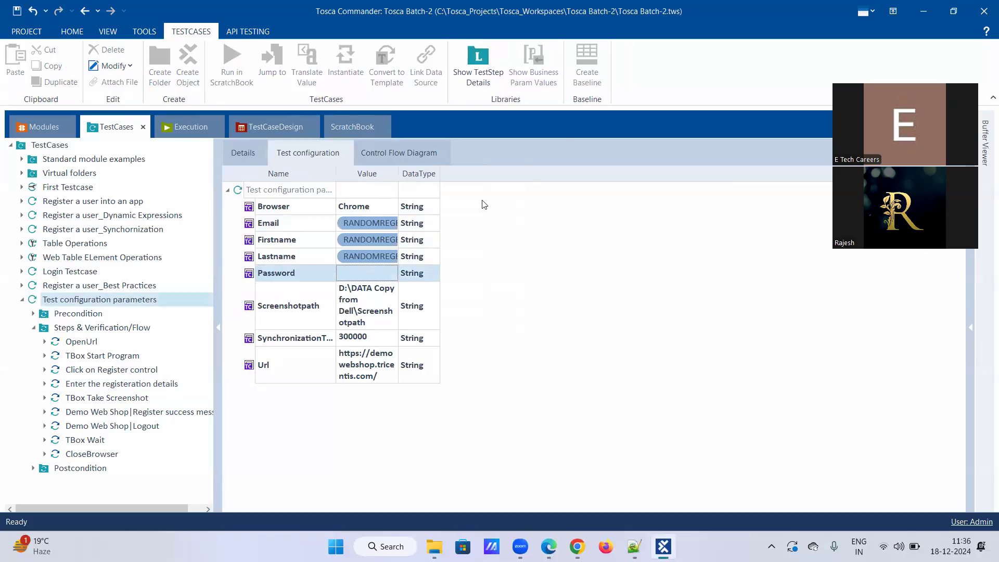
Set Password's value to {RANDOMTEXT[8]}, widen the Value column, then switch to the Notepad++ notes.
{"action": "left_click", "coordinate": [166, 384]}
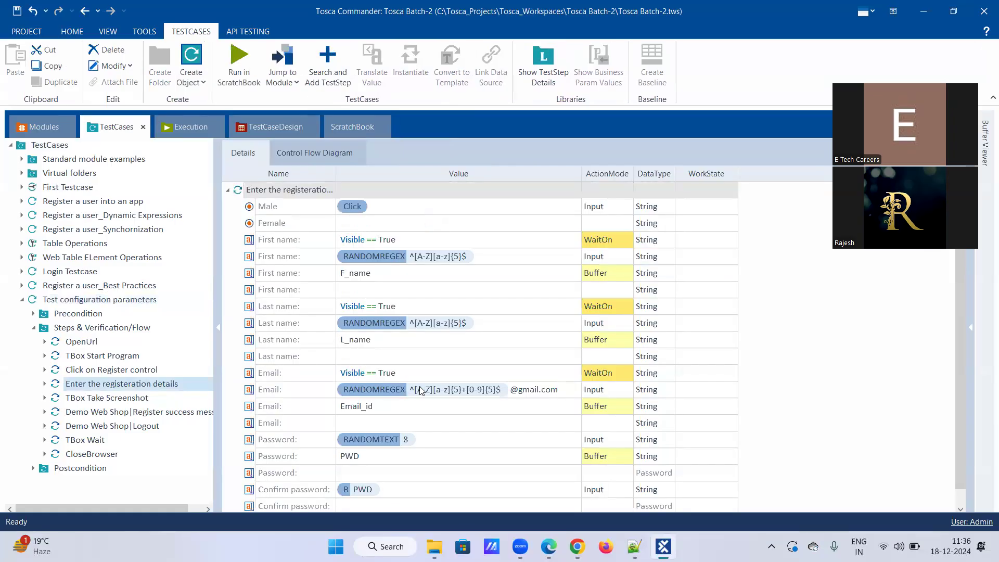
{"action": "left_click", "coordinate": [421, 439]}
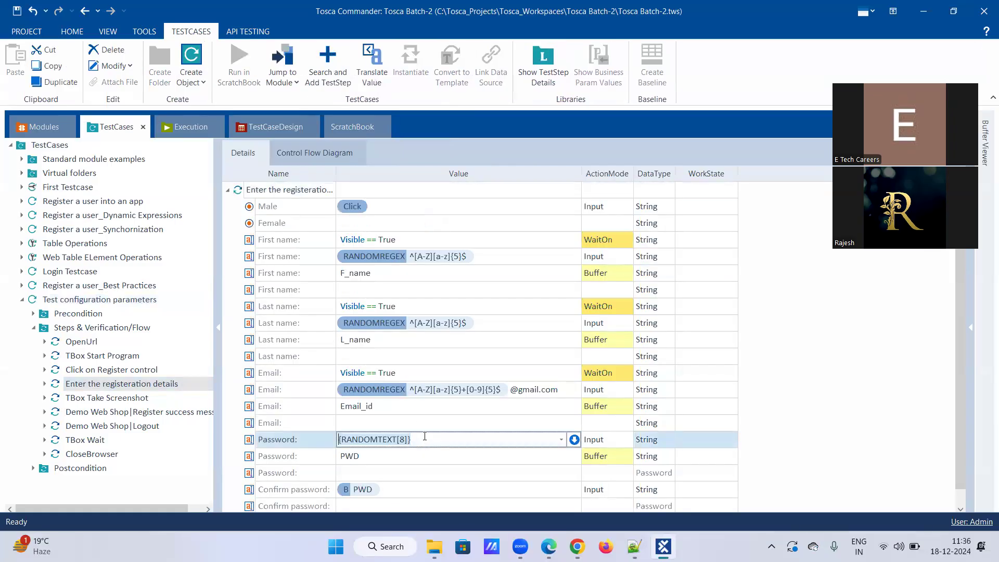
{"action": "left_click", "coordinate": [117, 300]}
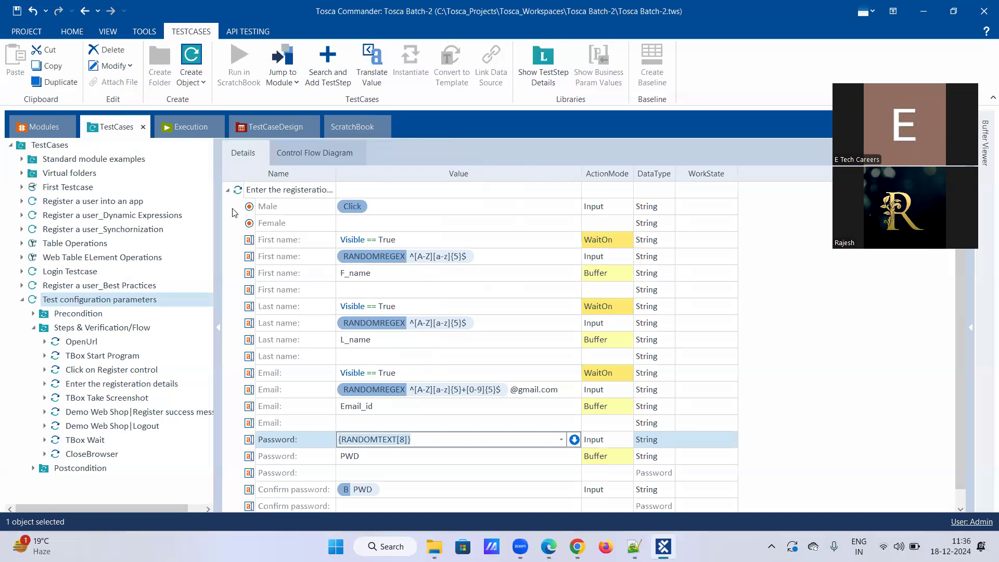
{"action": "left_click", "coordinate": [308, 152]}
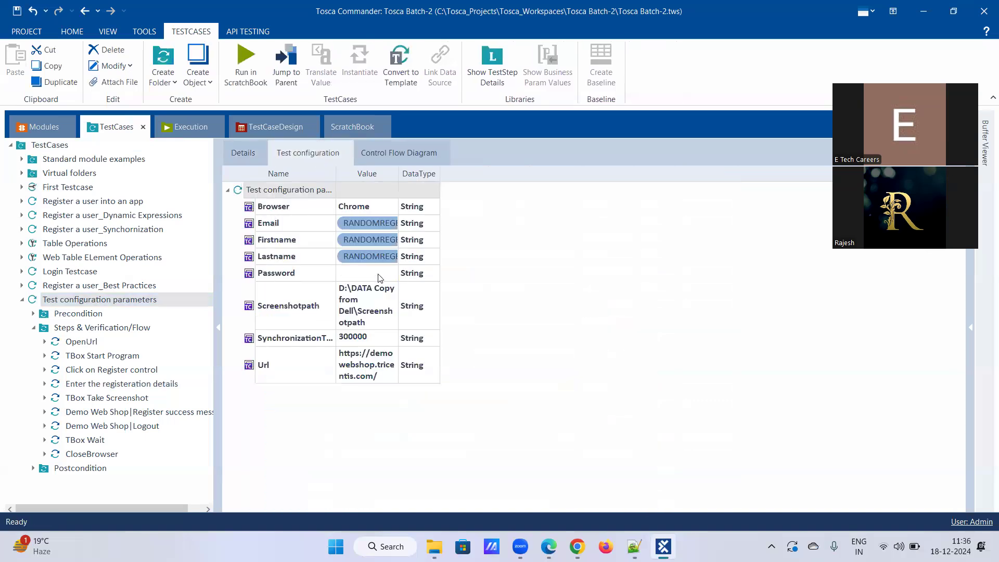
{"action": "left_click", "coordinate": [351, 275]}
{"action": "left_click", "coordinate": [351, 276]}
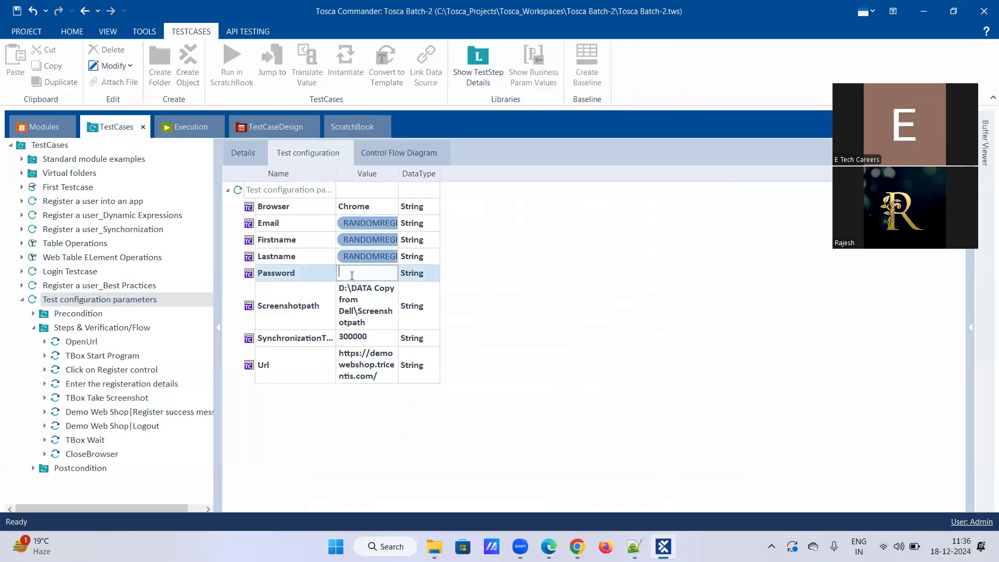
{"action": "key", "text": "ctrl+v"}
{"action": "left_click", "coordinate": [345, 425]}
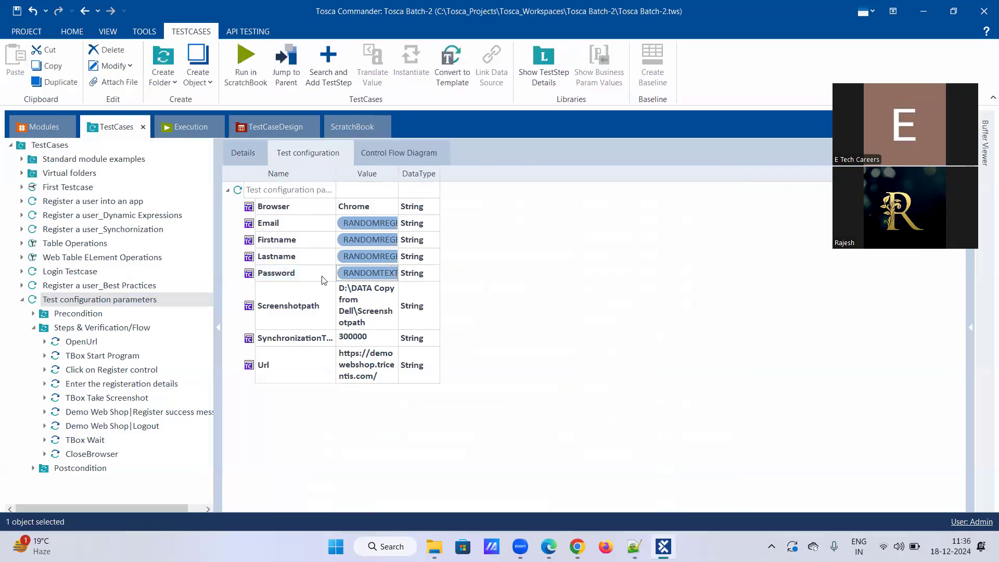
{"action": "double_click", "coordinate": [398, 173]}
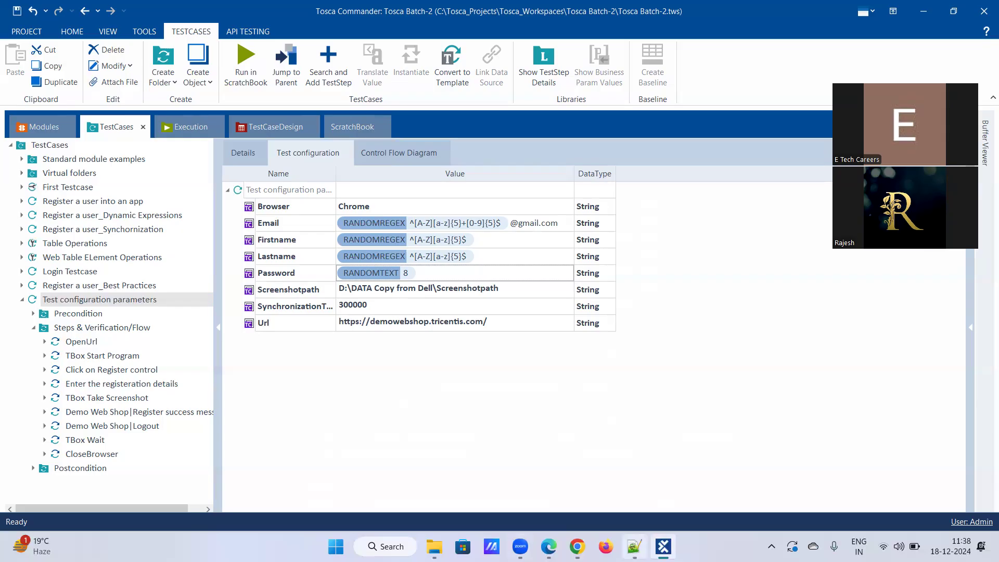
{"action": "left_click", "coordinate": [633, 546]}
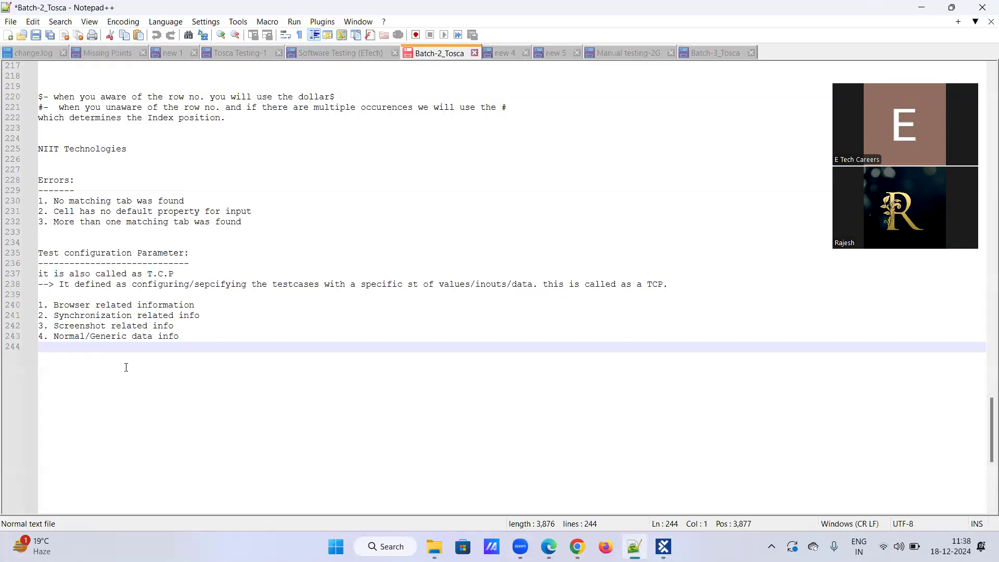
Add an underlined 'TCP syntax:' heading followed by the line {CP[Name of the cp]}.
{"action": "key", "text": "Return"}
{"action": "key", "text": "Return"}
{"action": "type", "text": "TCP sy"}
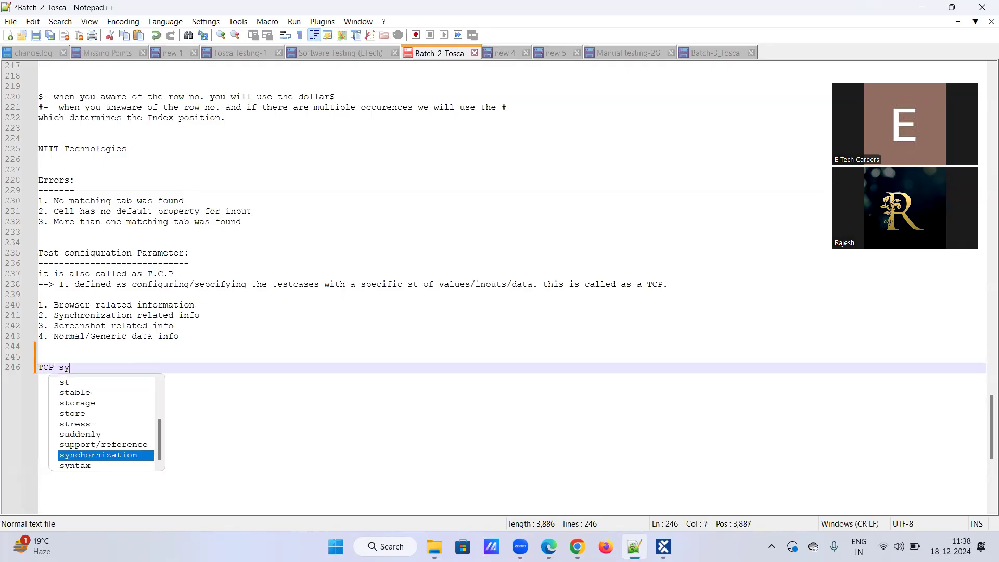
{"action": "type", "text": "ntax:"}
{"action": "key", "text": "Return"}
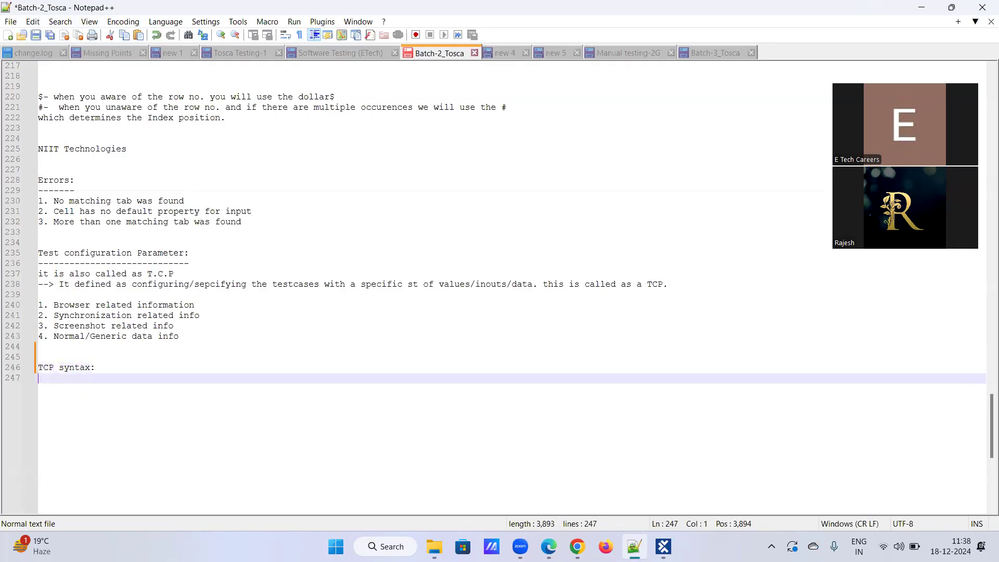
{"action": "type", "text": "-------------"}
{"action": "key", "text": "Return"}
{"action": "type", "text": "{CP[]}"}
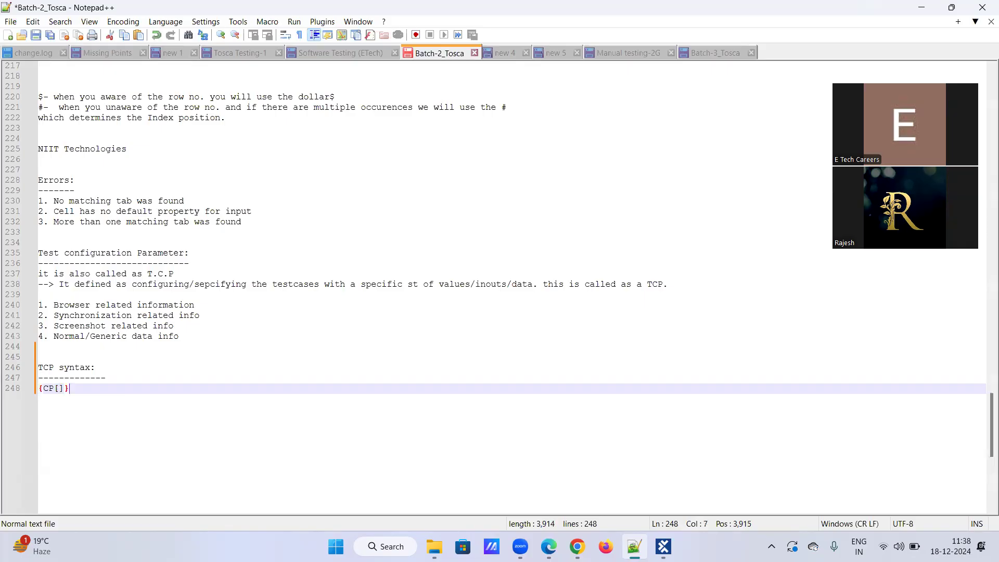
{"action": "left_click", "coordinate": [64, 388]}
{"action": "type", "text": "Name of gth"}
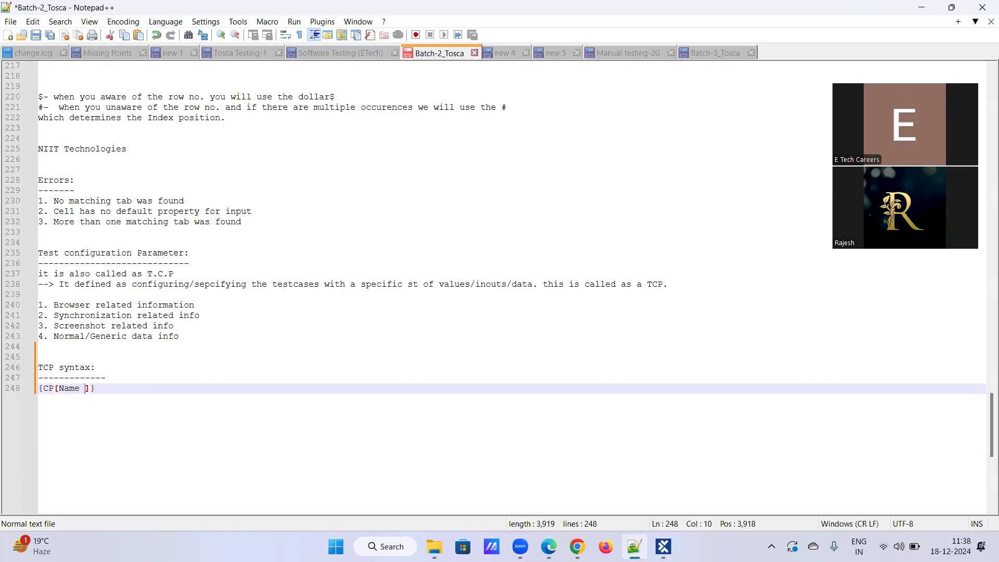
{"action": "type", "text": "e cp"}
{"action": "key", "text": "BackSpace"}
{"action": "key", "text": "BackSpace"}
{"action": "type", "text": "the cp"}
{"action": "key", "text": "Return"}
{"action": "key", "text": "BackSpace"}
{"action": "key", "text": "Right"}
{"action": "key", "text": "Right"}
{"action": "key", "text": "Return"}
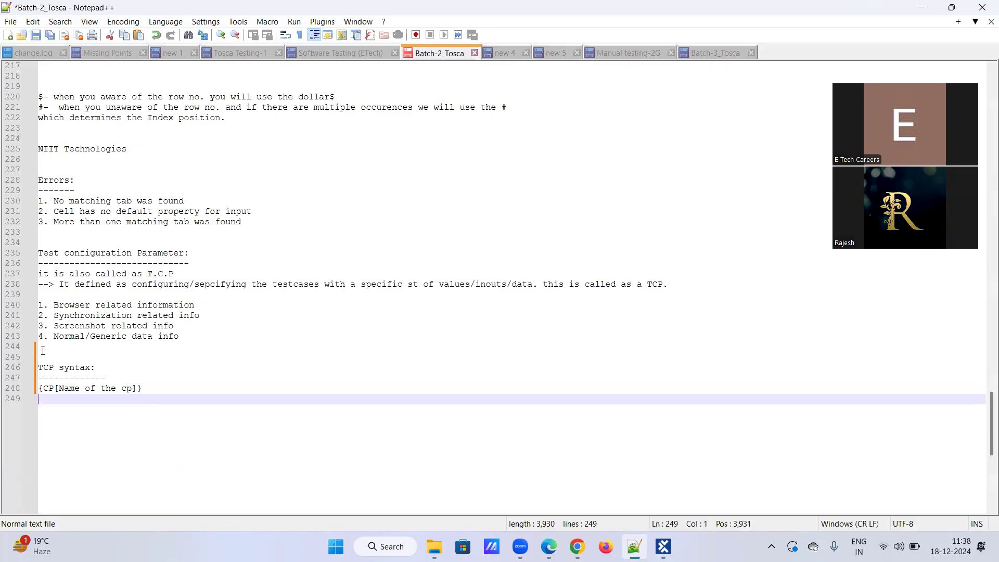
Add {B[Name of the buffer]} on the next line and mark the CP and heading text.
{"action": "type", "text": "{B[]}"}
{"action": "key", "text": "Left"}
{"action": "key", "text": "Left"}
{"action": "type", "text": "Name od th"}
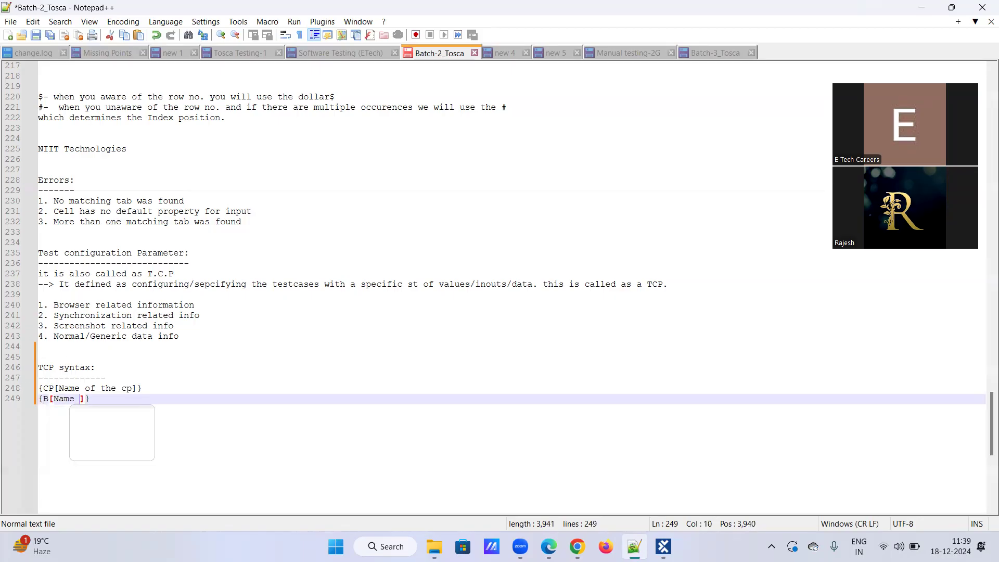
{"action": "key", "text": "BackSpace"}
{"action": "key", "text": "BackSpace"}
{"action": "key", "text": "BackSpace"}
{"action": "key", "text": "BackSpace"}
{"action": "type", "text": "f the buffe"}
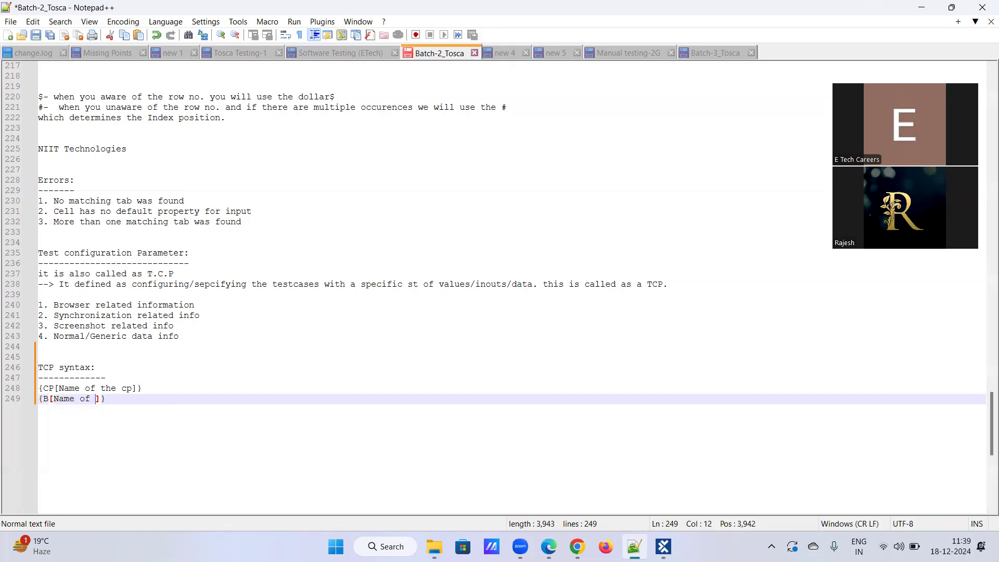
{"action": "type", "text": "r"}
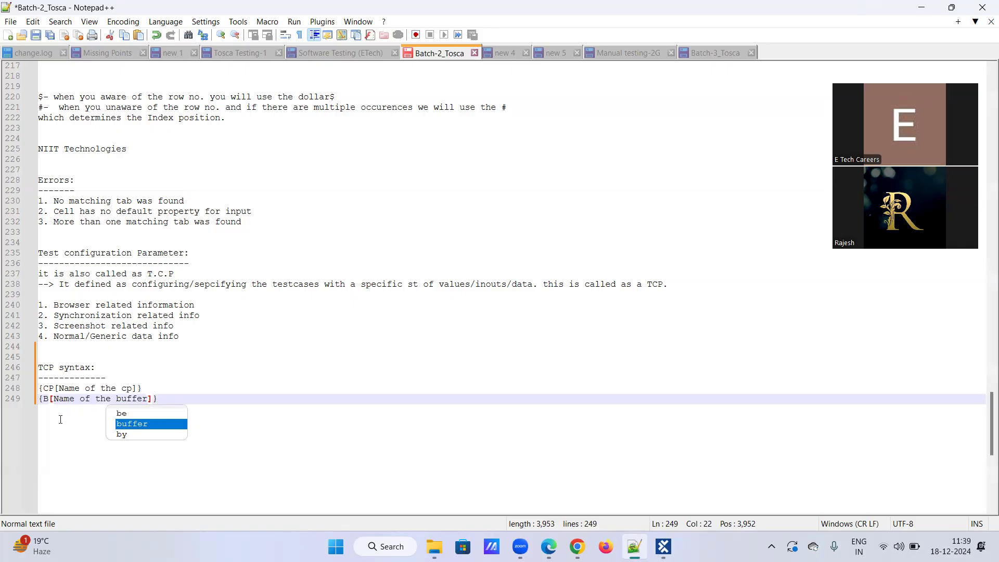
{"action": "left_click", "coordinate": [170, 401]}
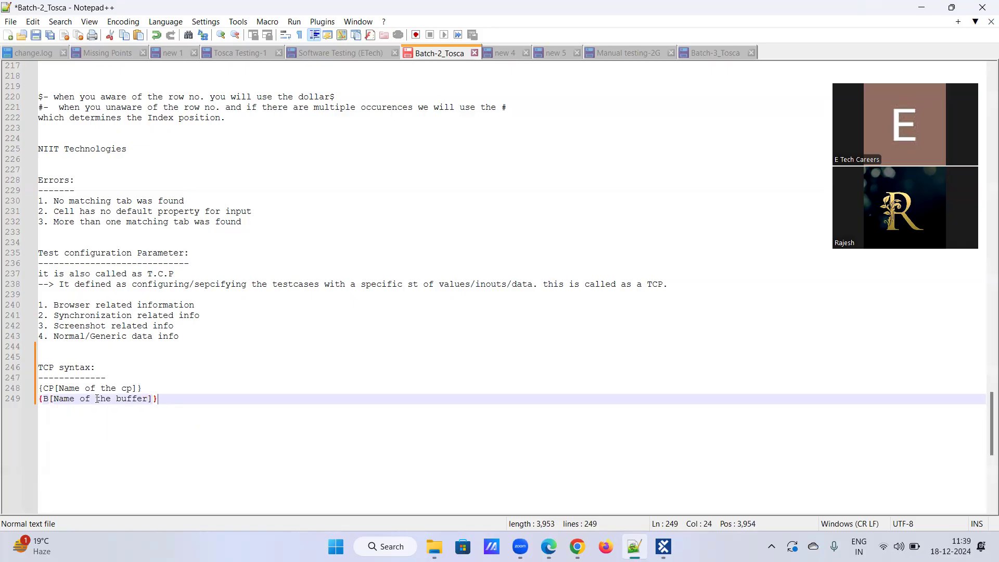
{"action": "double_click", "coordinate": [46, 389]}
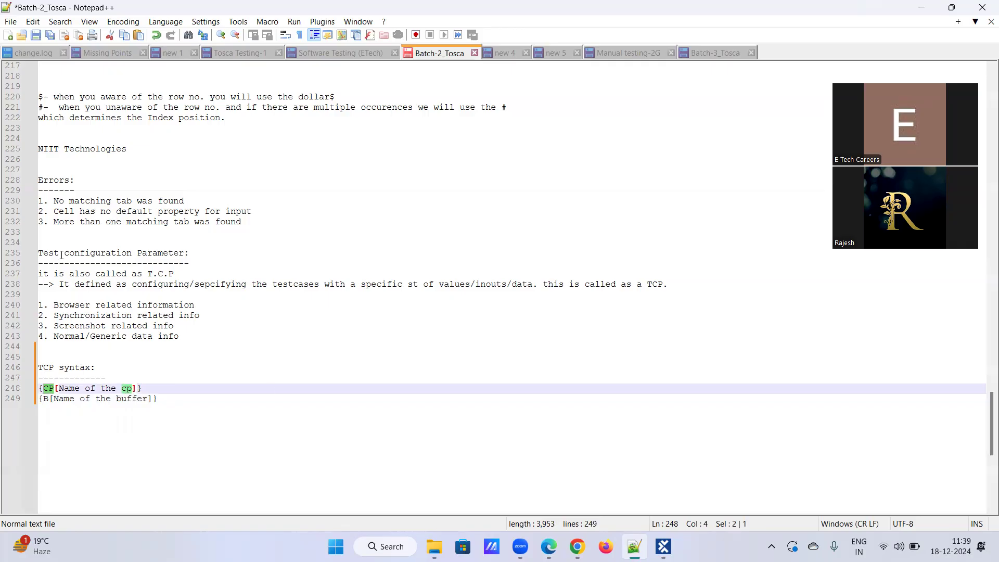
{"action": "left_click_drag", "start_coordinate": [64, 253], "coordinate": [186, 254]}
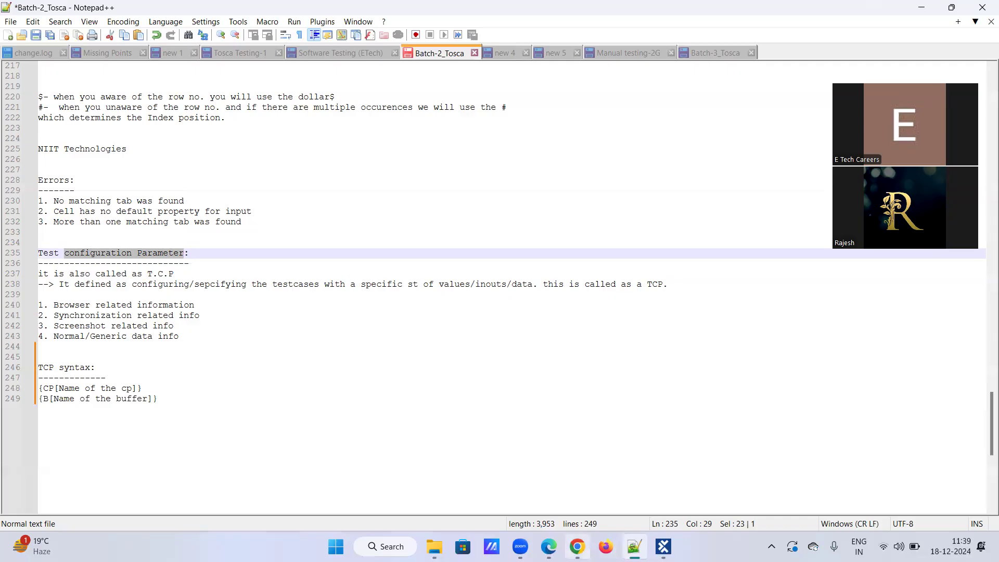
{"action": "mouse_move", "coordinate": [577, 546]}
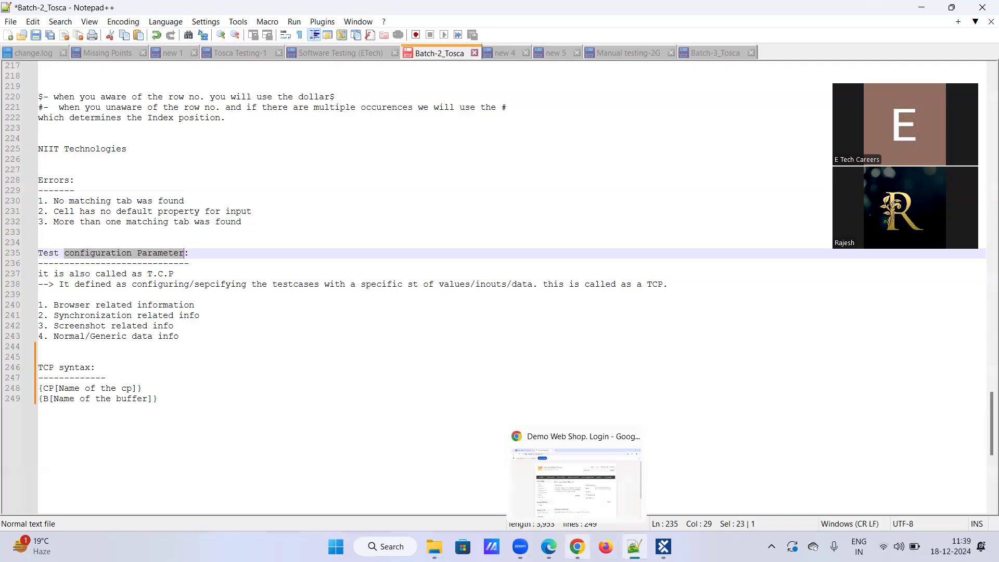
Back in Tosca Commander, open the 'Test configuration parameters' test case under TestCases.
{"action": "left_click", "coordinate": [663, 546]}
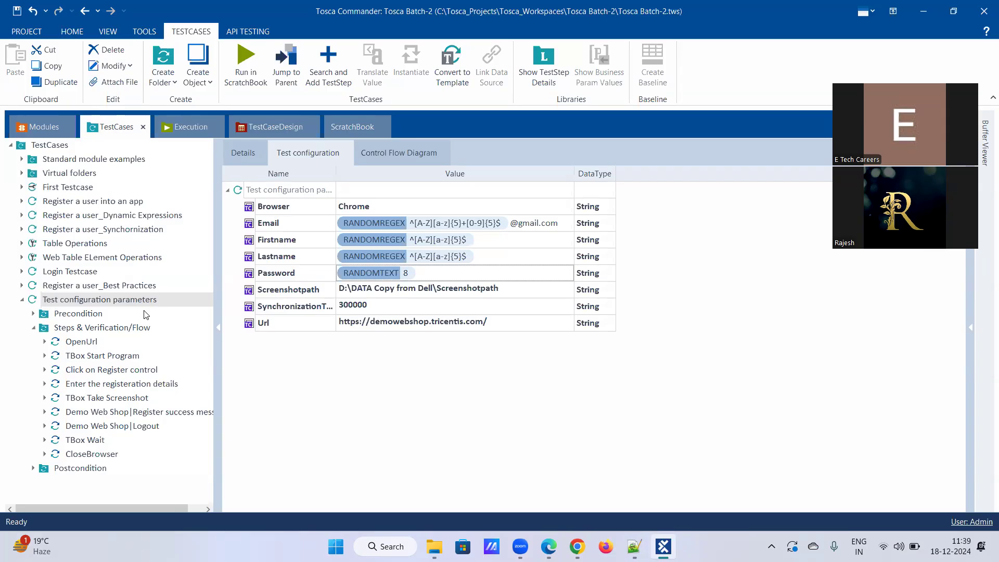
{"action": "left_click", "coordinate": [52, 129]}
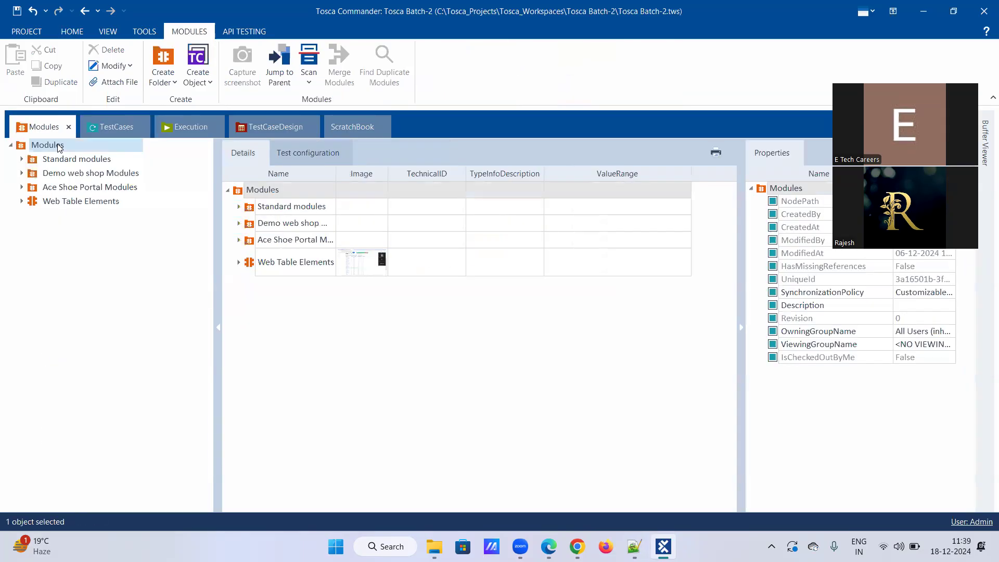
{"action": "left_click", "coordinate": [104, 130]}
{"action": "left_click", "coordinate": [72, 147]}
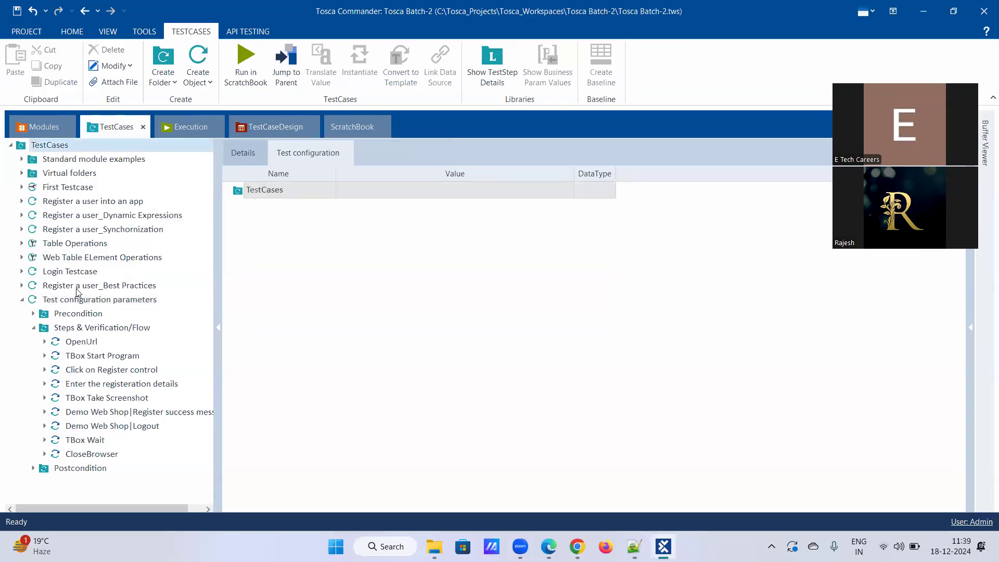
{"action": "left_click", "coordinate": [82, 303]}
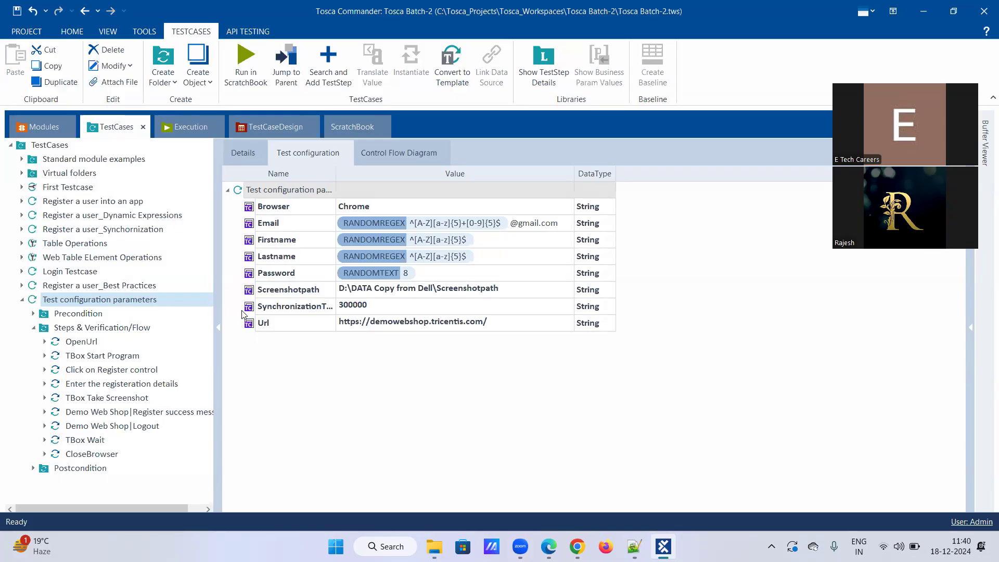
Review the OpenUrl step, then reshow the test case's configuration parameter list.
{"action": "left_click", "coordinate": [634, 546]}
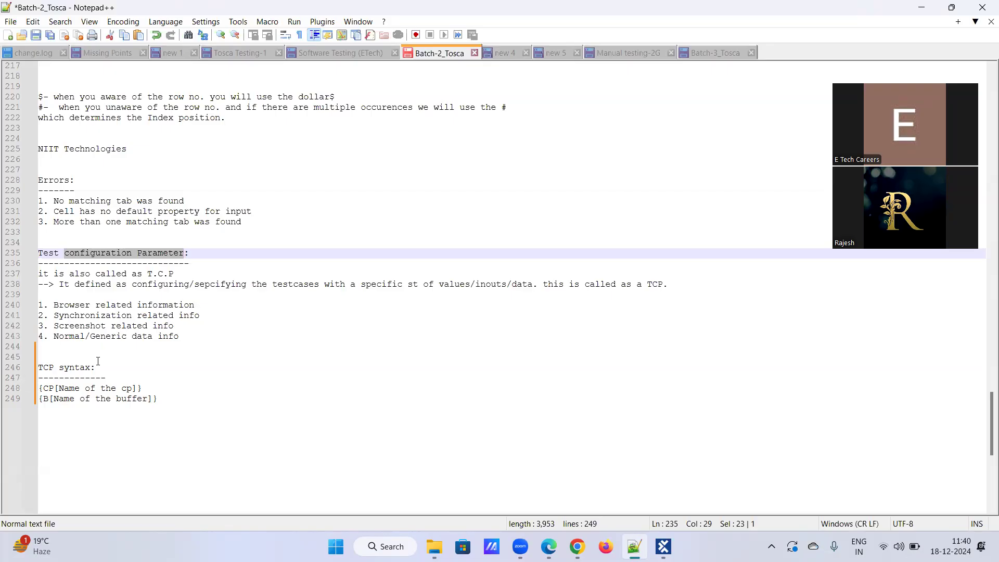
{"action": "left_click", "coordinate": [664, 546]}
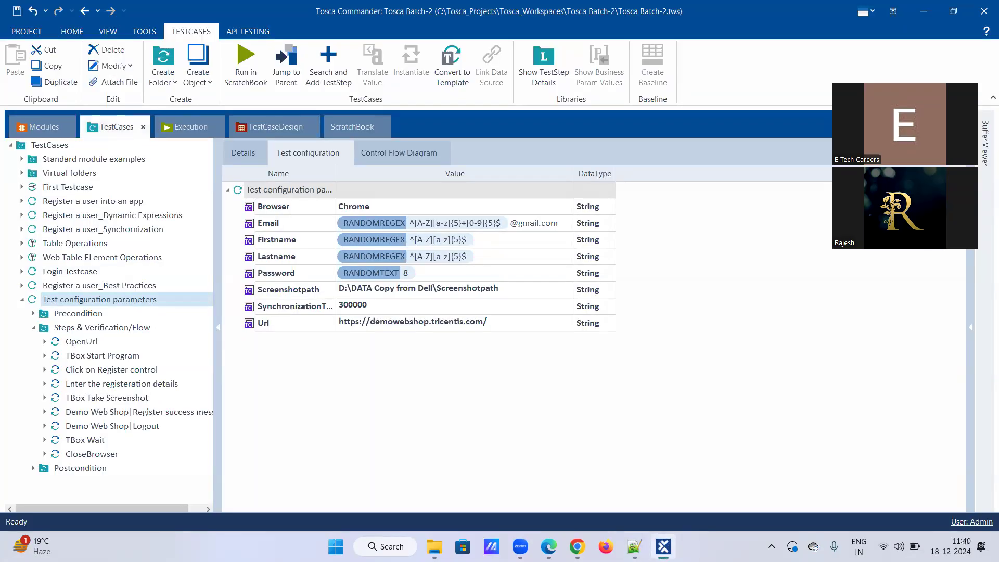
{"action": "left_click", "coordinate": [81, 332]}
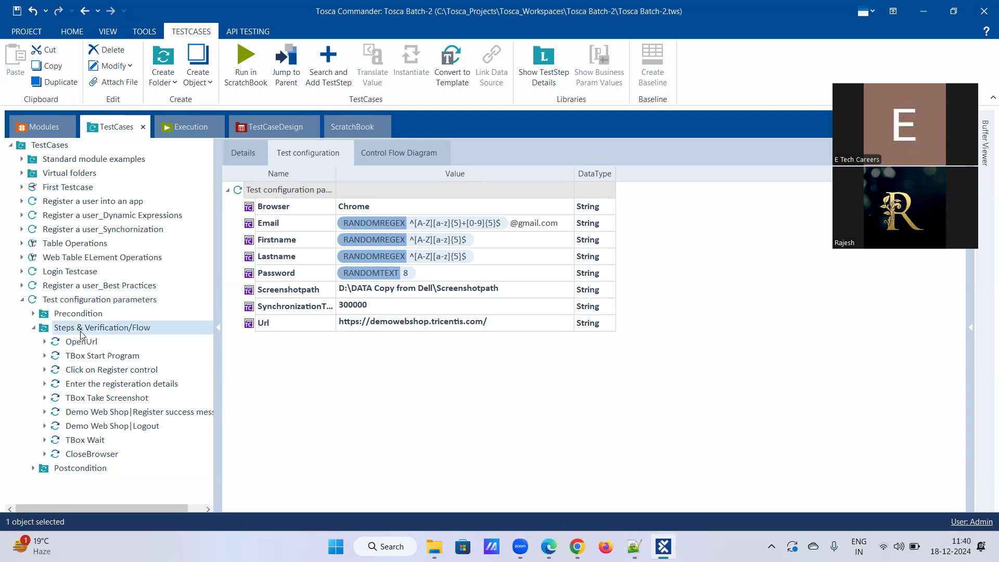
{"action": "left_click", "coordinate": [83, 344]}
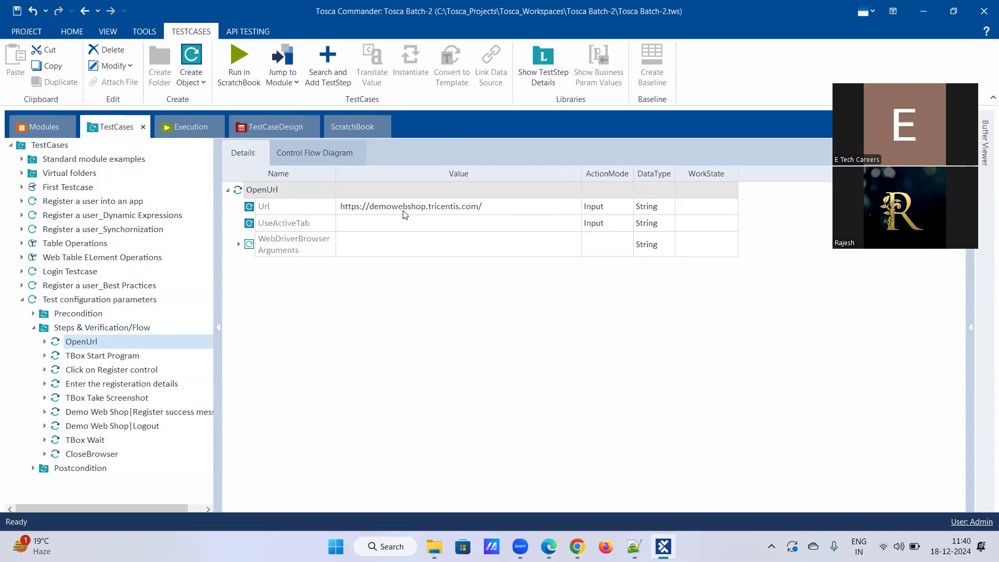
{"action": "left_click", "coordinate": [105, 301]}
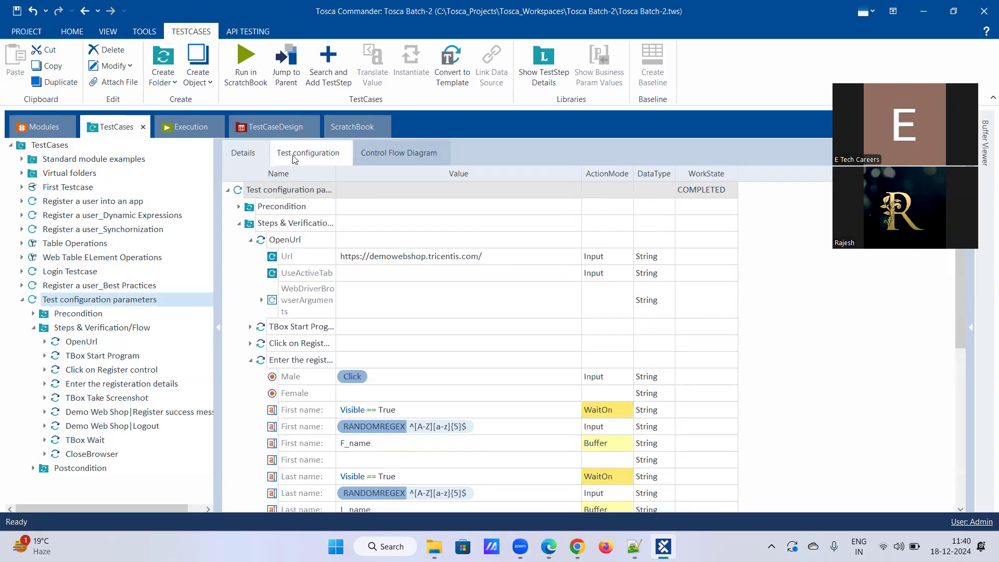
{"action": "left_click", "coordinate": [294, 156]}
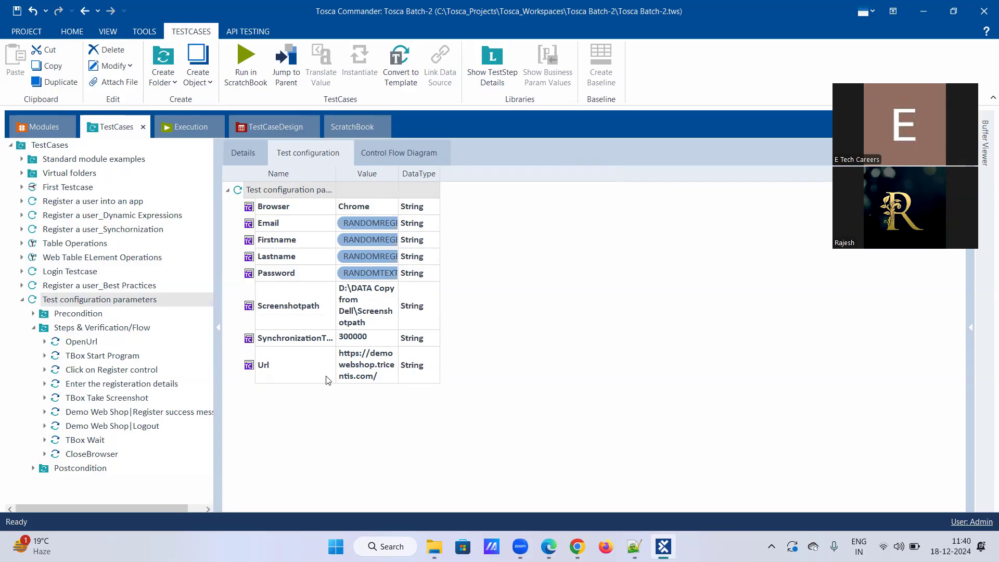
Clear the hard-coded web shop address from the OpenUrl step's Url value.
{"action": "left_click", "coordinate": [85, 343]}
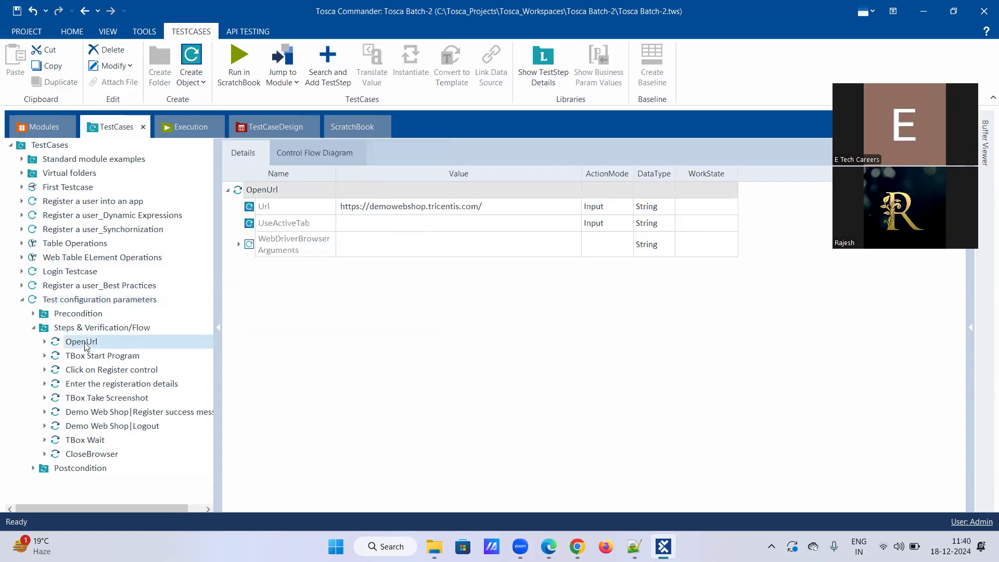
{"action": "right_click", "coordinate": [376, 210]}
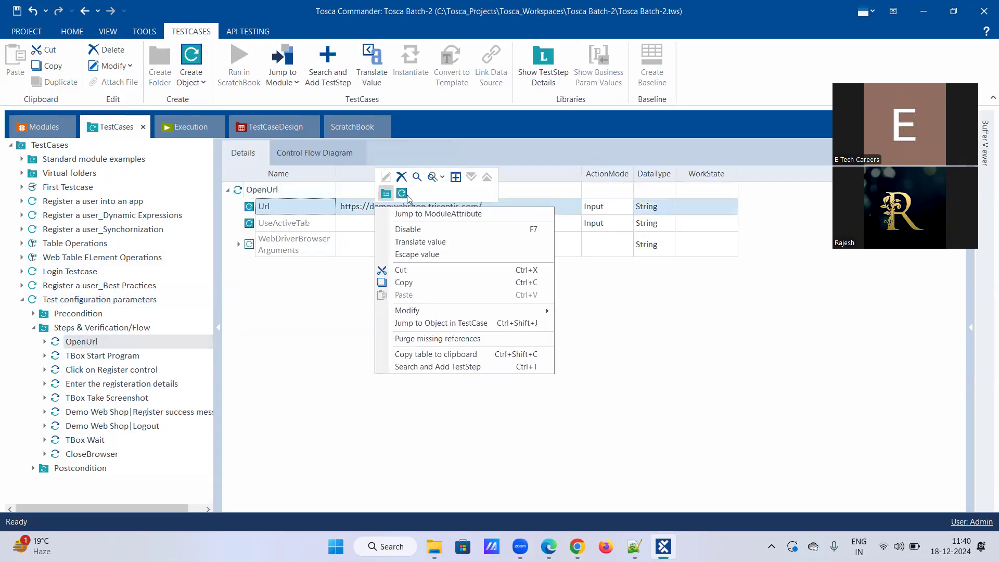
{"action": "left_click", "coordinate": [402, 175]}
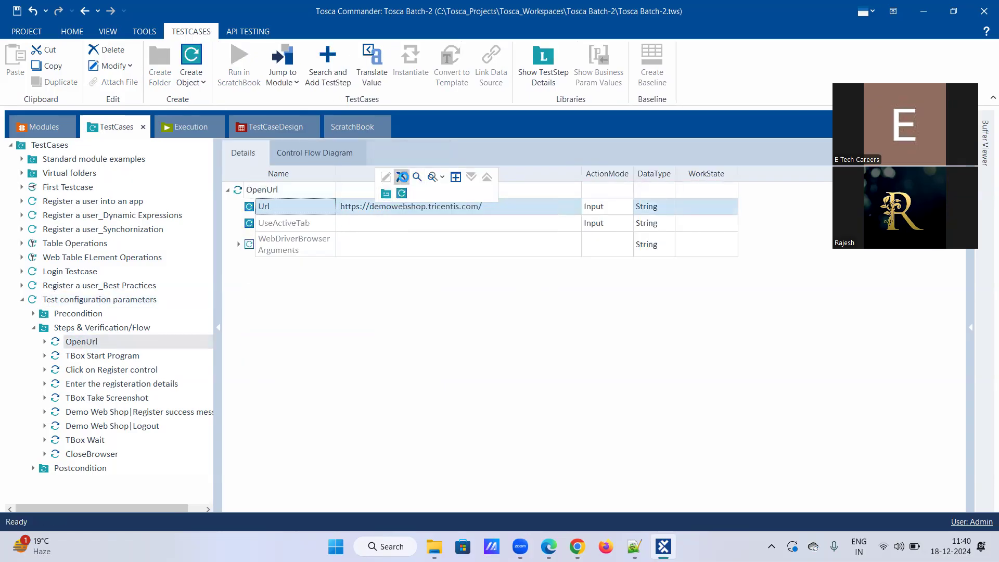
{"action": "left_click", "coordinate": [396, 211]}
{"action": "left_click", "coordinate": [397, 210]}
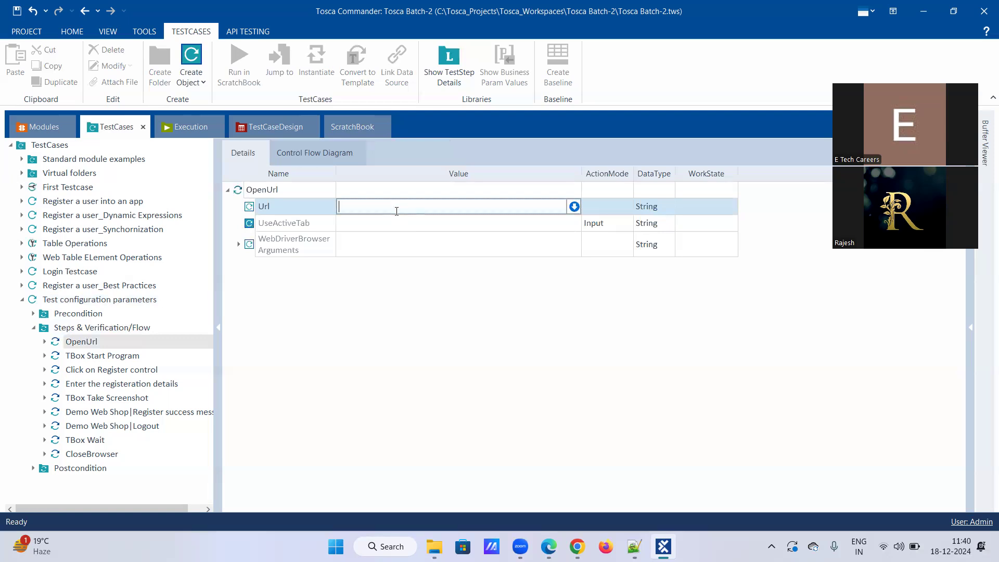
Enter {CP[Url]} as the OpenUrl Url value, picking CP and Url from autocomplete.
{"action": "type", "text": "{"}
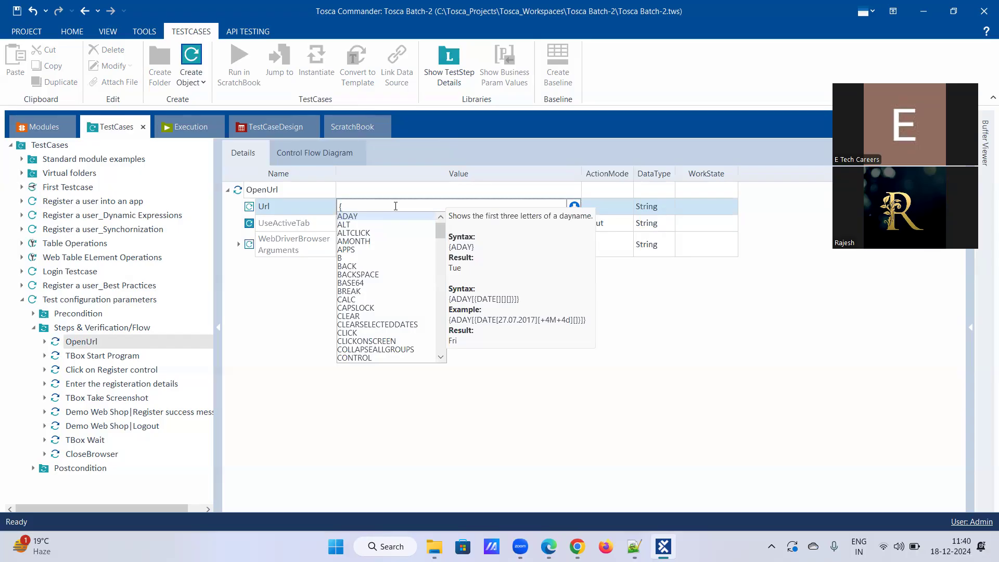
{"action": "type", "text": "c"}
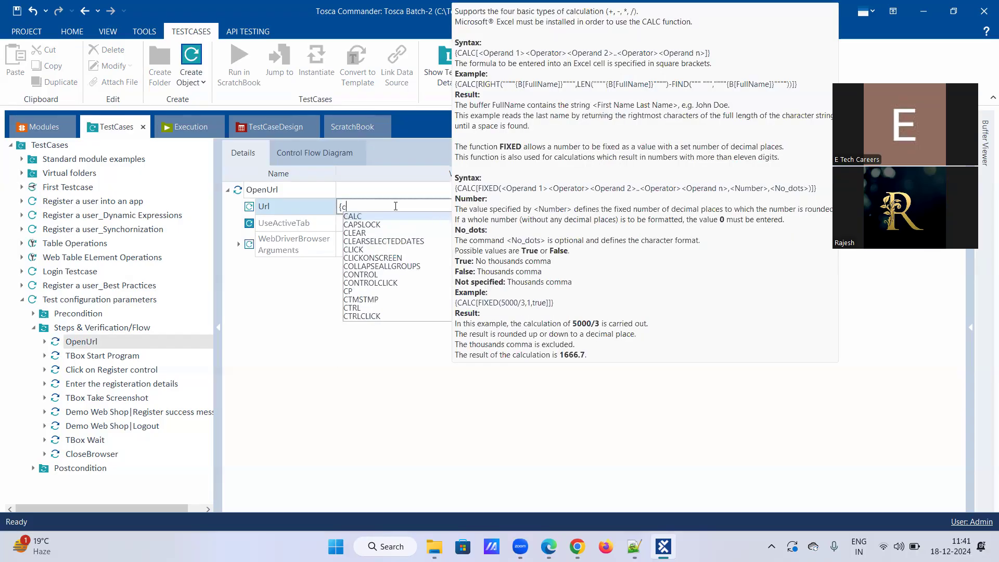
{"action": "key", "text": "Down"}
{"action": "key", "text": "Down"}
{"action": "key", "text": "Down"}
{"action": "key", "text": "Down"}
{"action": "key", "text": "Down"}
{"action": "key", "text": "Down"}
{"action": "key", "text": "Down"}
{"action": "key", "text": "Down"}
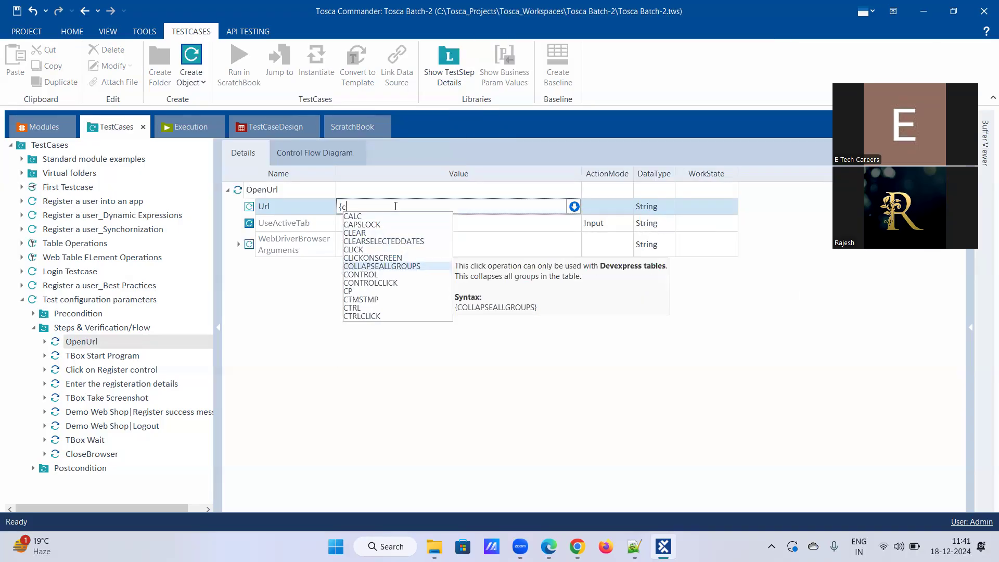
{"action": "key", "text": "Down"}
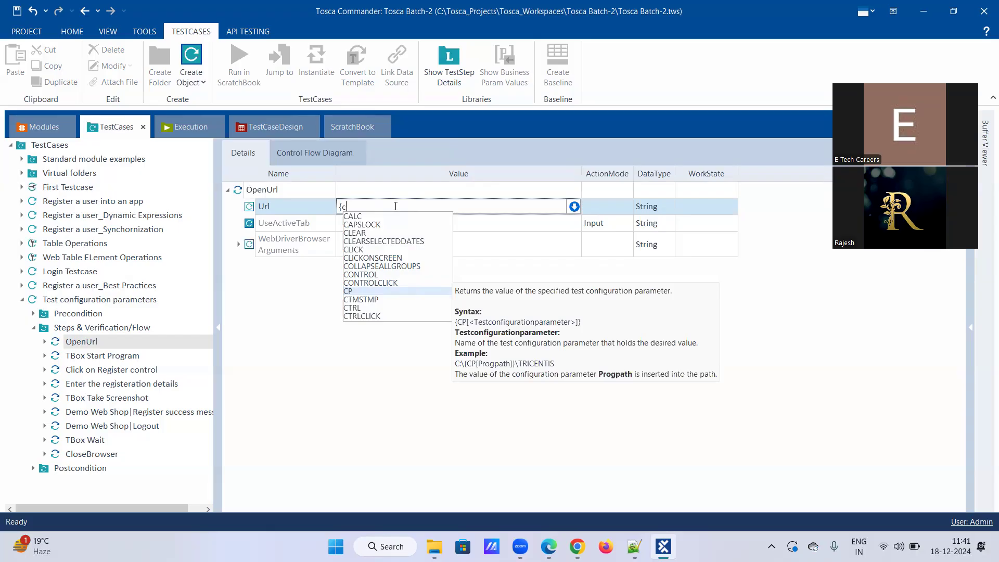
{"action": "key", "text": "Return"}
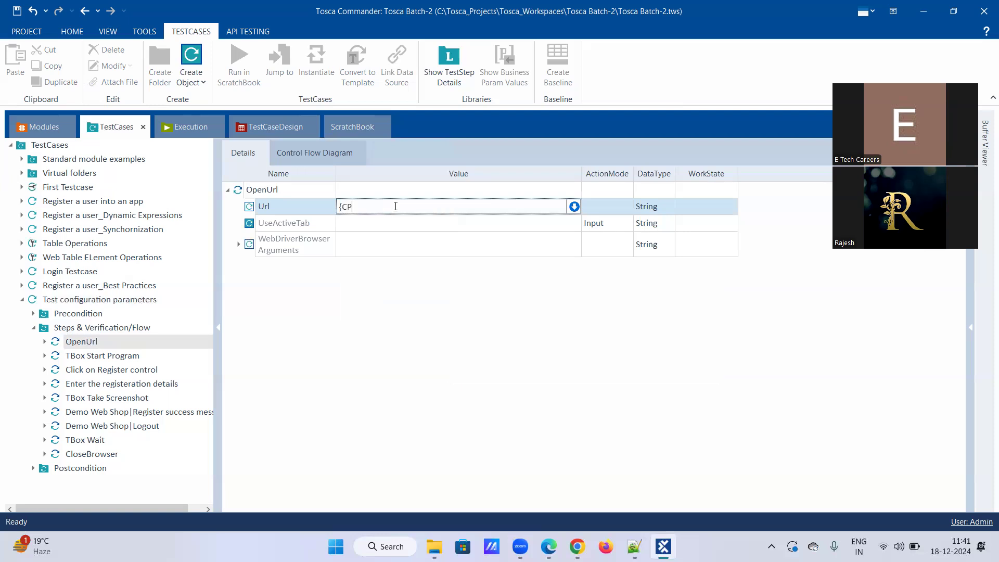
{"action": "type", "text": "["}
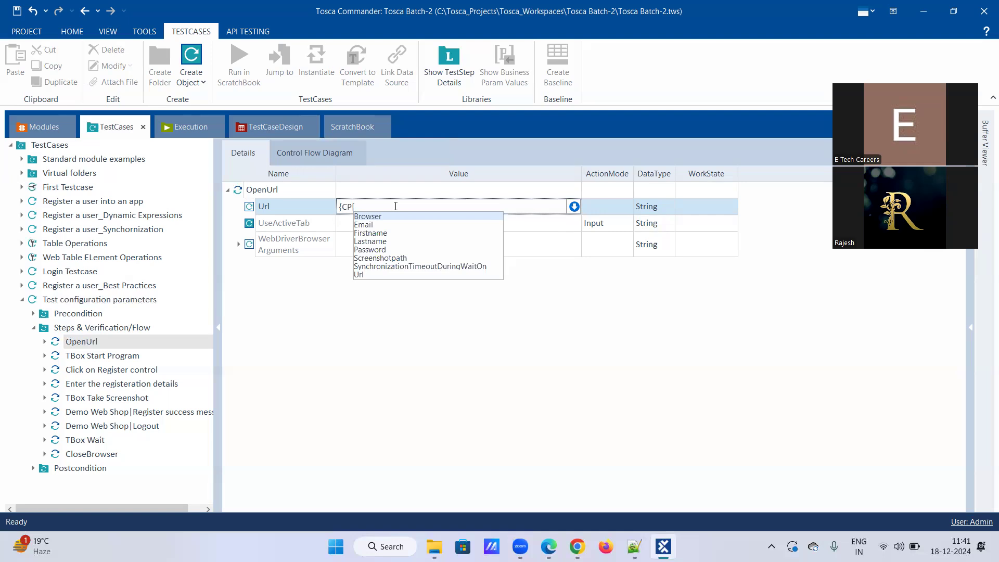
{"action": "key", "text": "Down"}
{"action": "key", "text": "Down"}
{"action": "key", "text": "Down"}
{"action": "key", "text": "Down"}
{"action": "key", "text": "Down"}
{"action": "key", "text": "Down"}
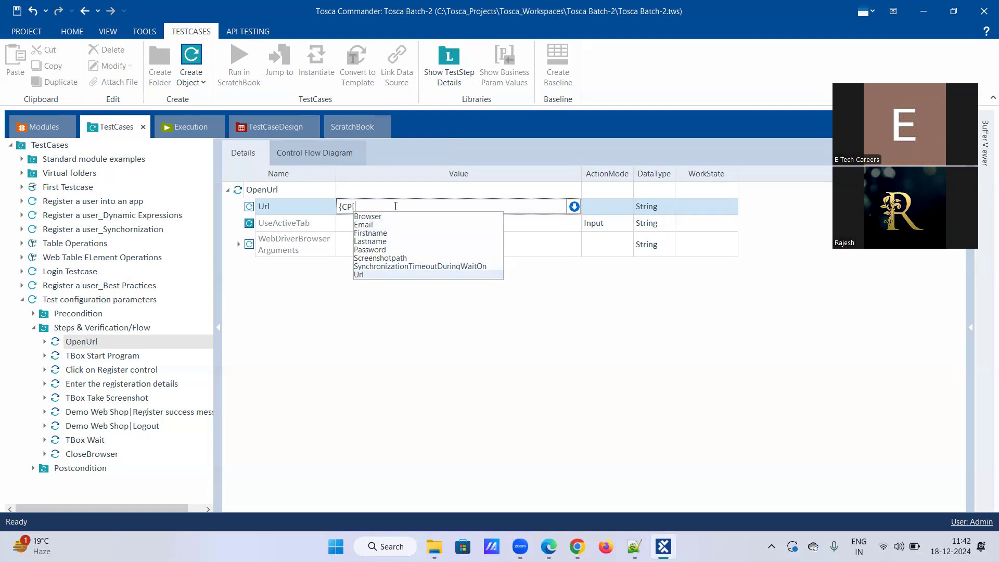
{"action": "key", "text": "Return"}
{"action": "type", "text": "]}"}
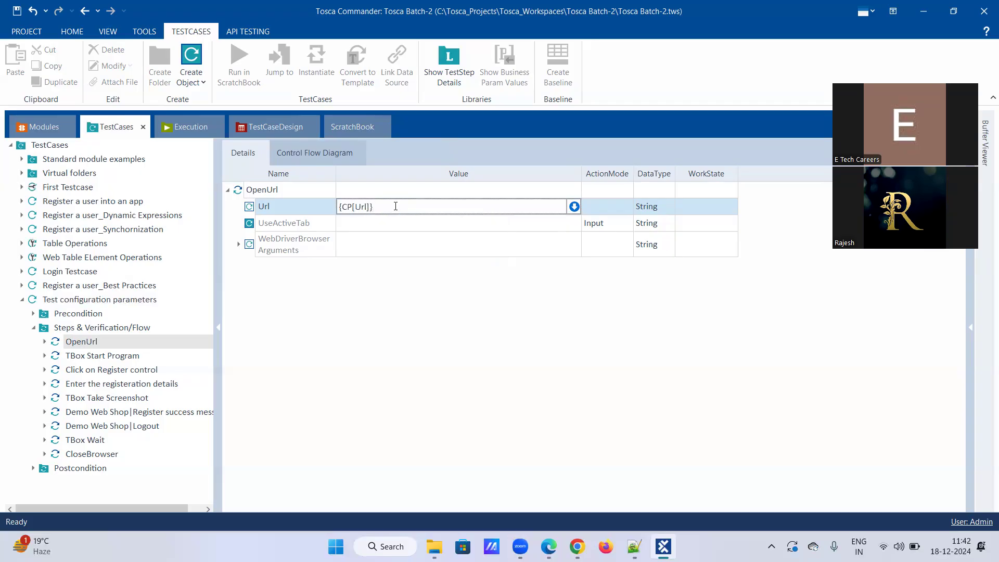
{"action": "key", "text": "Return"}
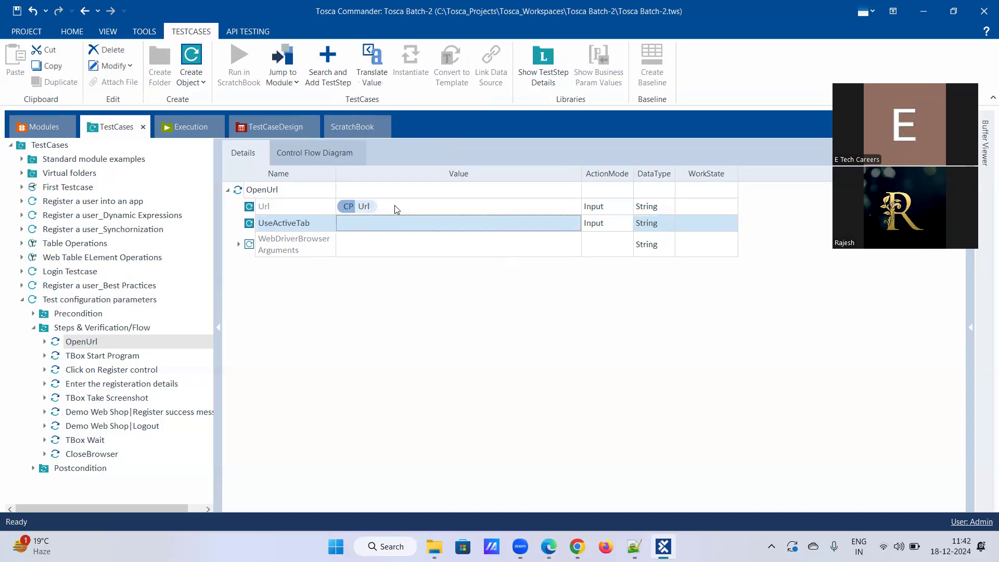
{"action": "right_click", "coordinate": [357, 204]}
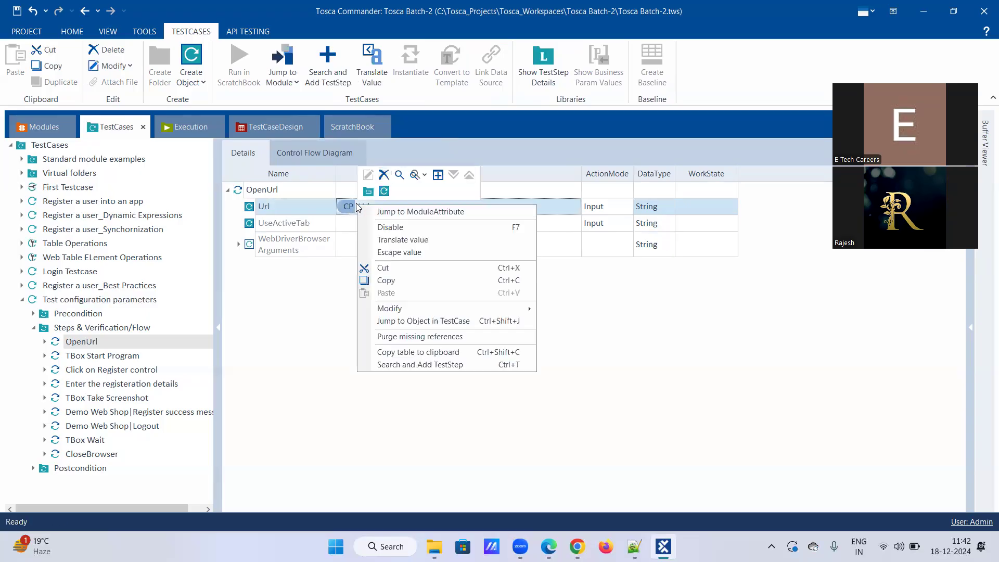
{"action": "left_click", "coordinate": [385, 241]}
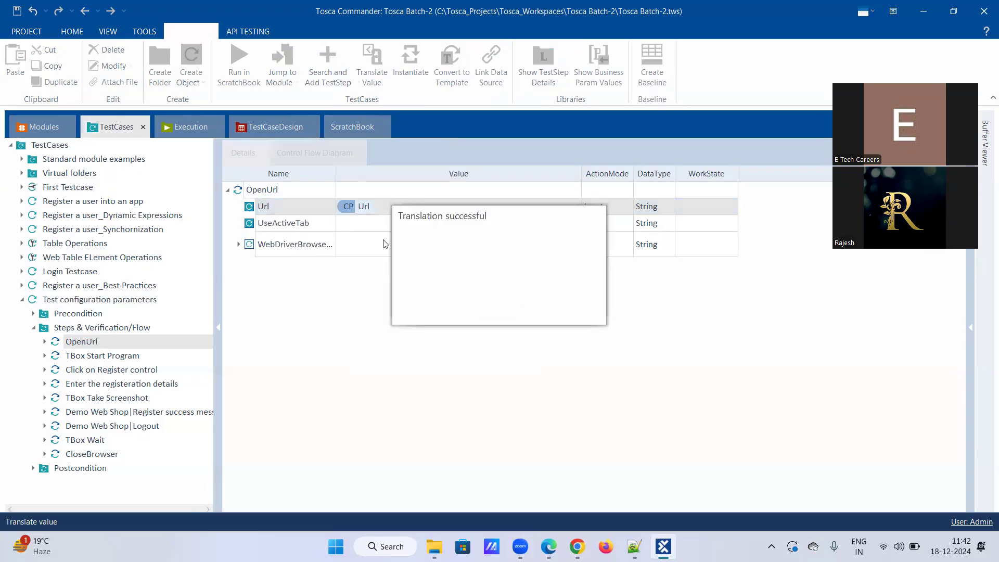
{"action": "left_click_drag", "start_coordinate": [433, 263], "coordinate": [558, 264]}
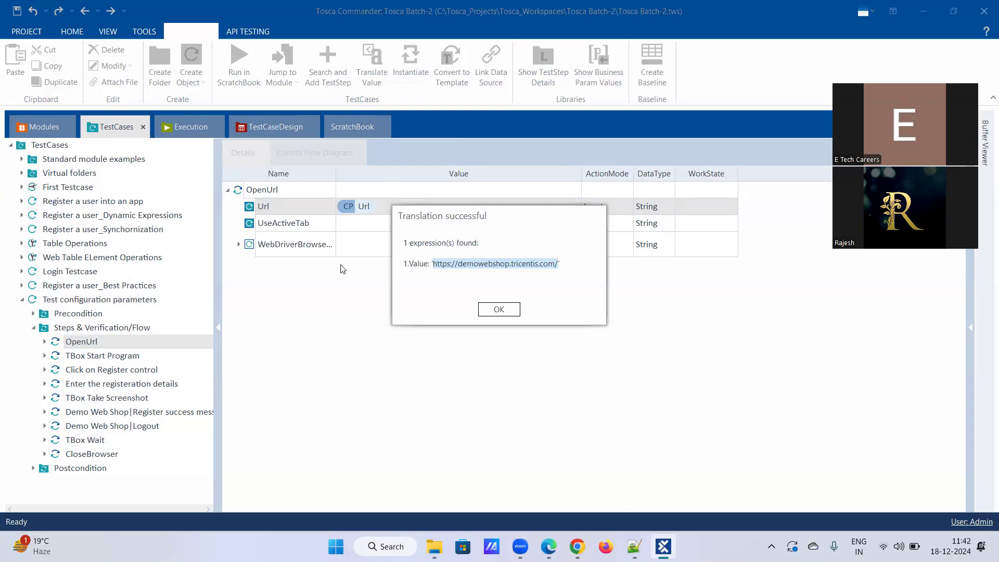
{"action": "left_click", "coordinate": [492, 310]}
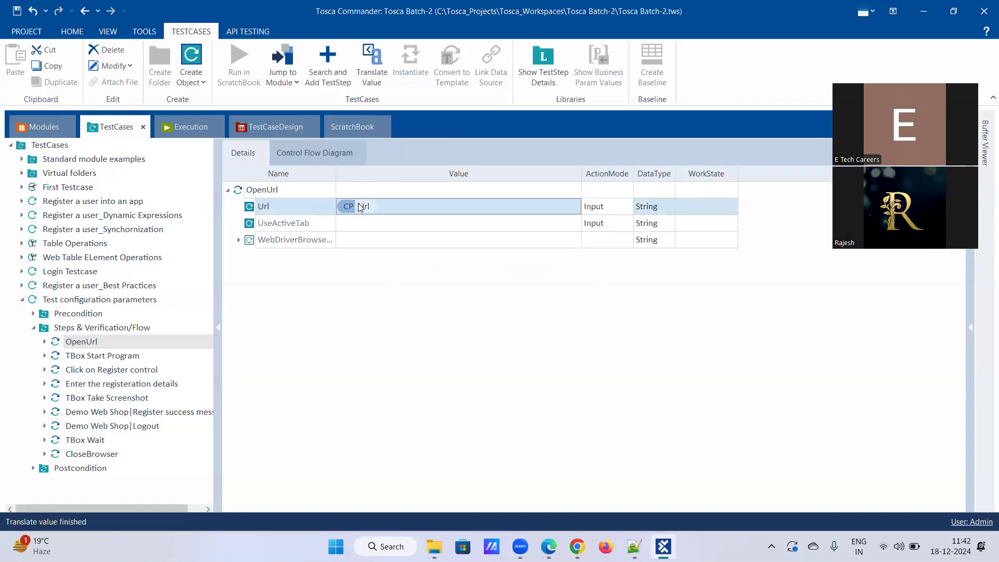
Review the test case's Test configuration parameters, then open the 'Enter the registeration details' step.
{"action": "mouse_move", "coordinate": [365, 215]}
{"action": "left_click", "coordinate": [88, 300]}
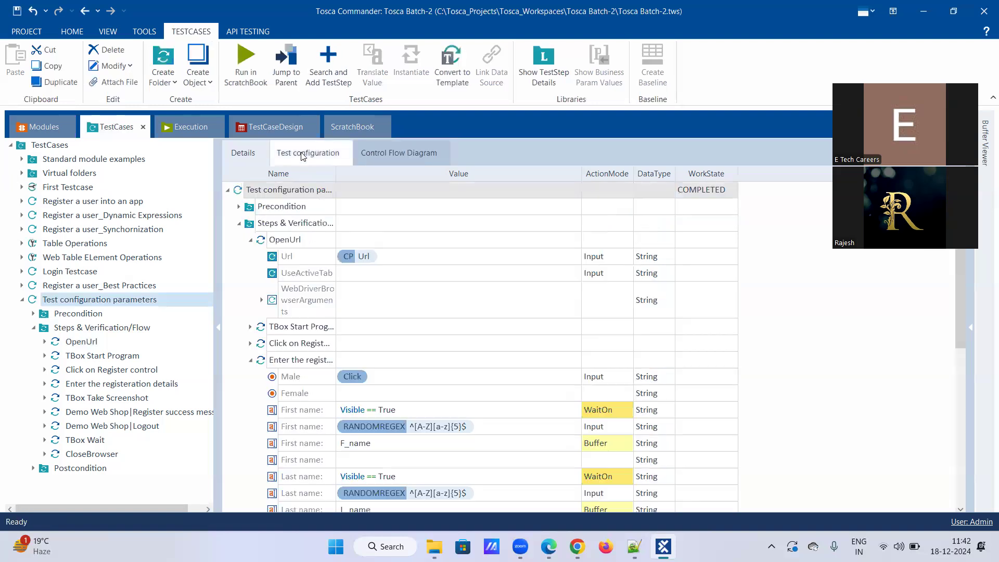
{"action": "left_click", "coordinate": [303, 154]}
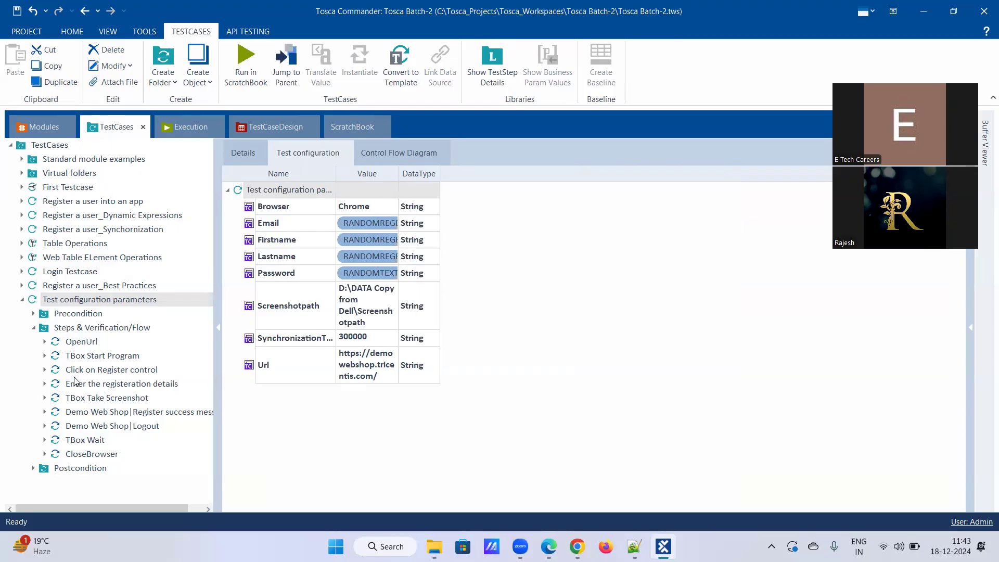
{"action": "left_click", "coordinate": [92, 343]}
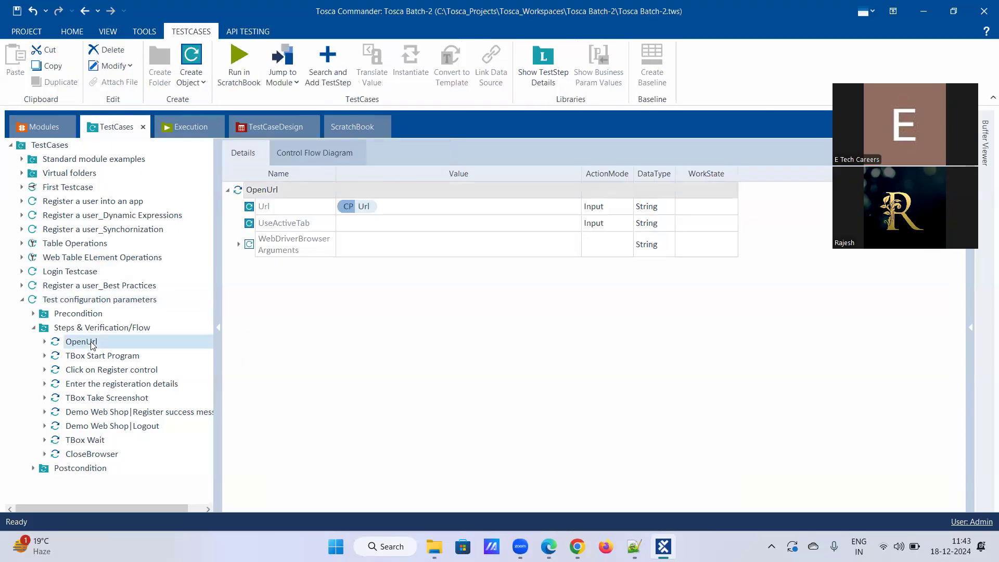
{"action": "left_click", "coordinate": [86, 299]}
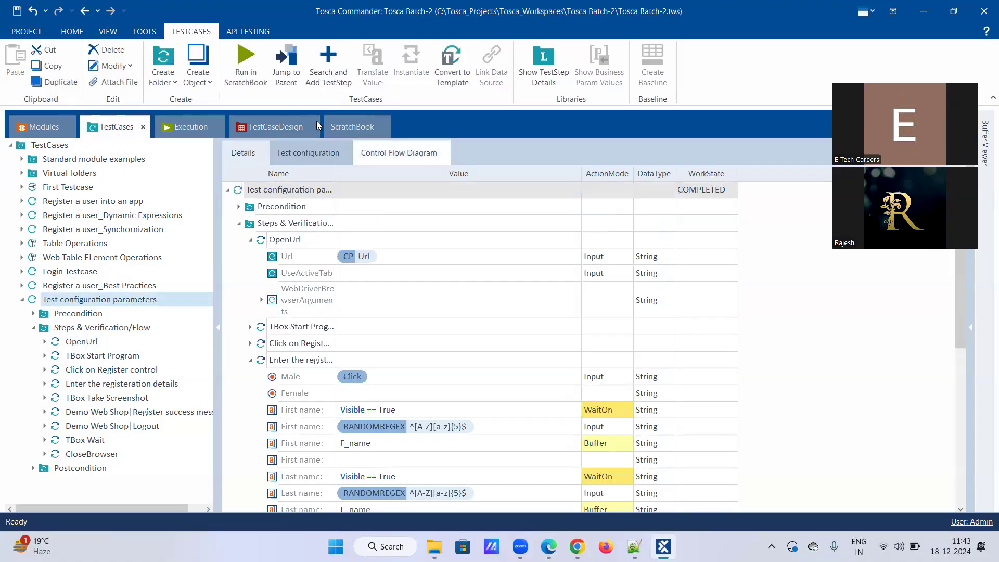
{"action": "left_click", "coordinate": [300, 151]}
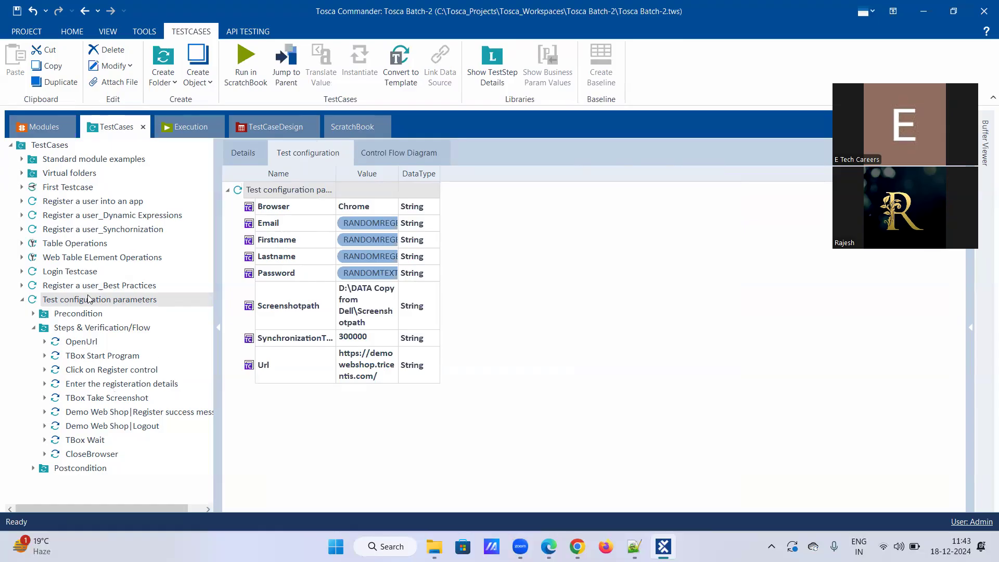
{"action": "left_click", "coordinate": [107, 385]}
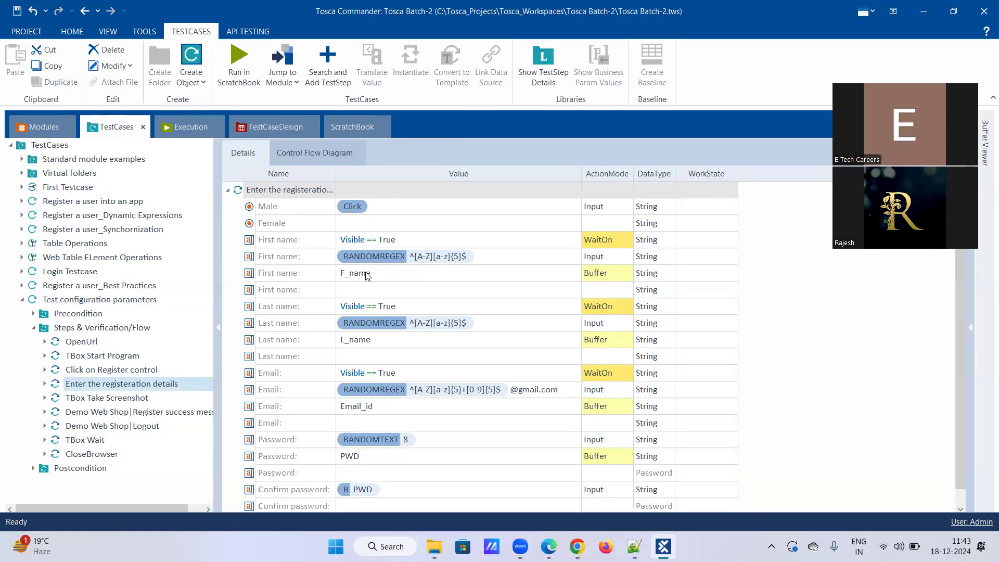
Delete the random RANDOMREGEX First name value row.
{"action": "right_click", "coordinate": [377, 241]}
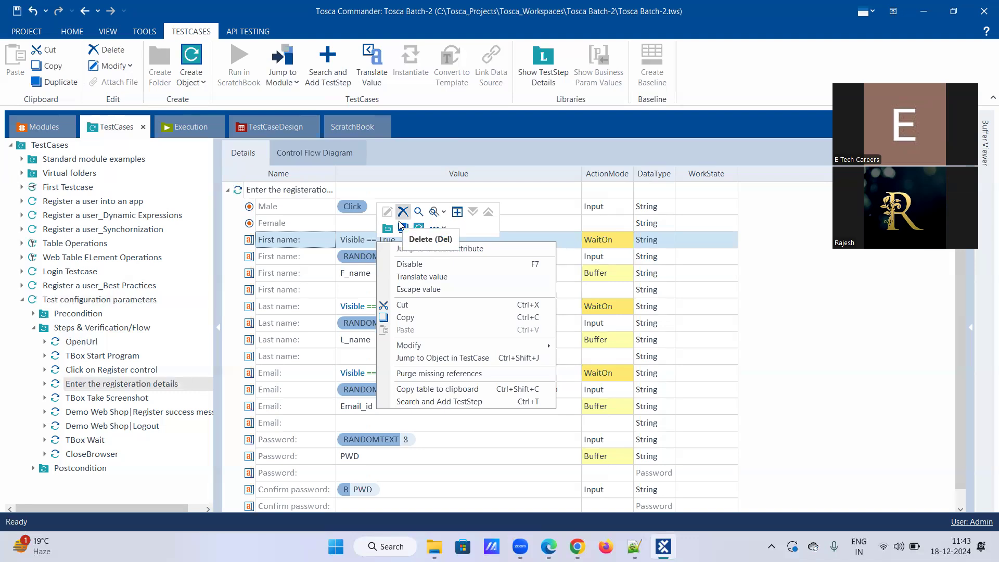
{"action": "right_click", "coordinate": [363, 253]}
{"action": "right_click", "coordinate": [363, 253]}
{"action": "left_click", "coordinate": [389, 222]}
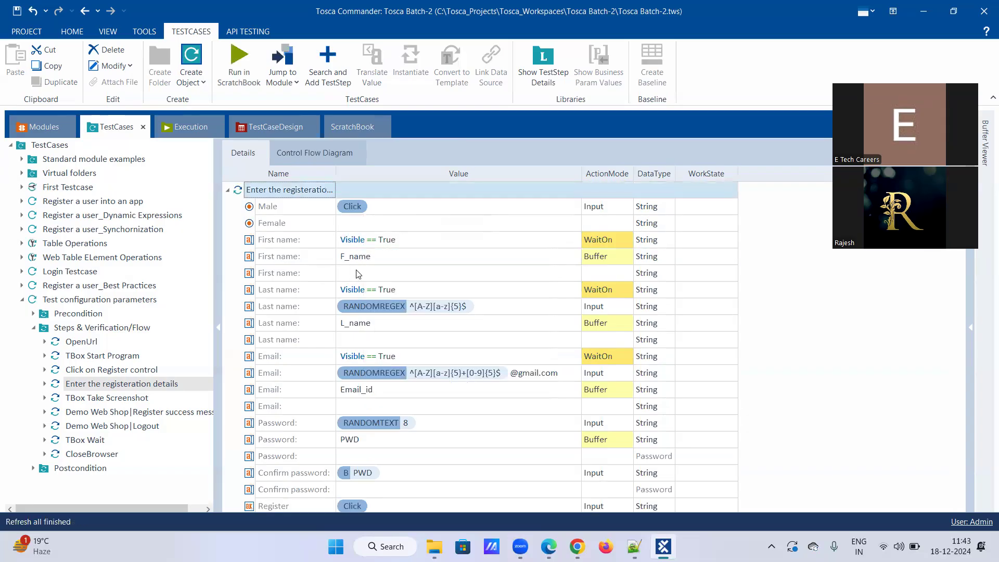
Enter {CP[Firstname]} as the empty First name value via autocomplete.
{"action": "left_click", "coordinate": [356, 272]}
{"action": "left_click", "coordinate": [356, 271]}
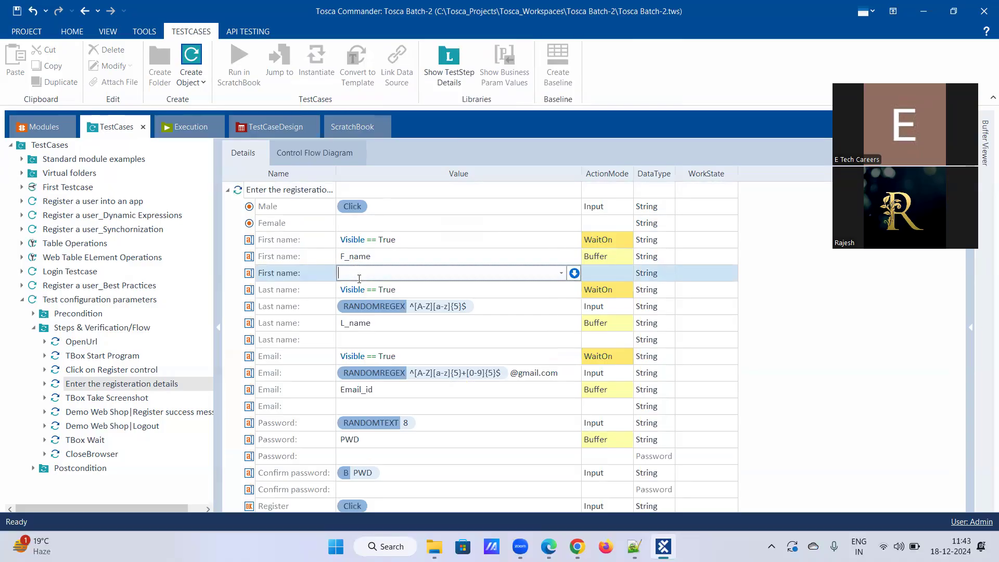
{"action": "type", "text": "{Click}"}
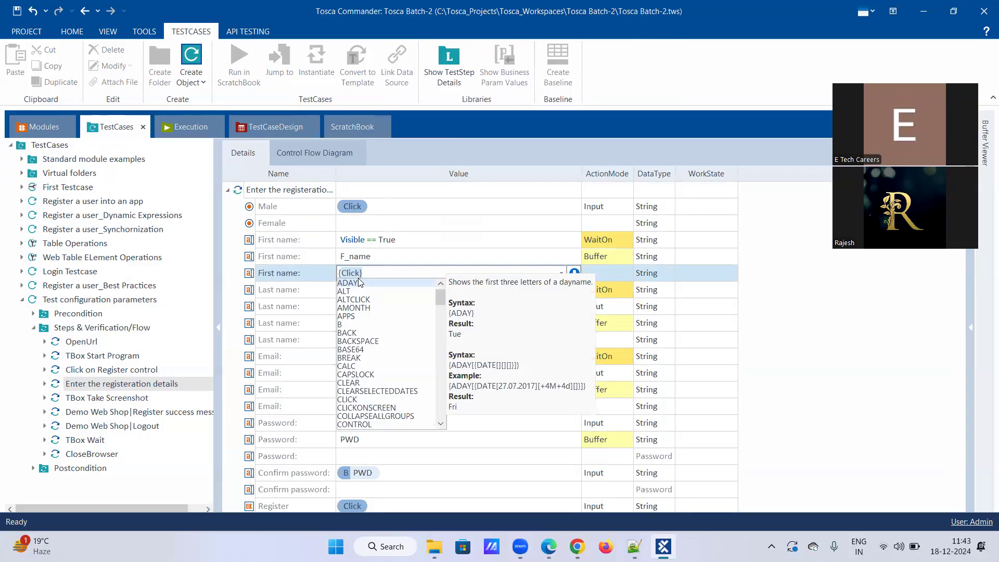
{"action": "scroll", "coordinate": [358, 278], "scroll_direction": "down", "scroll_amount": 3}
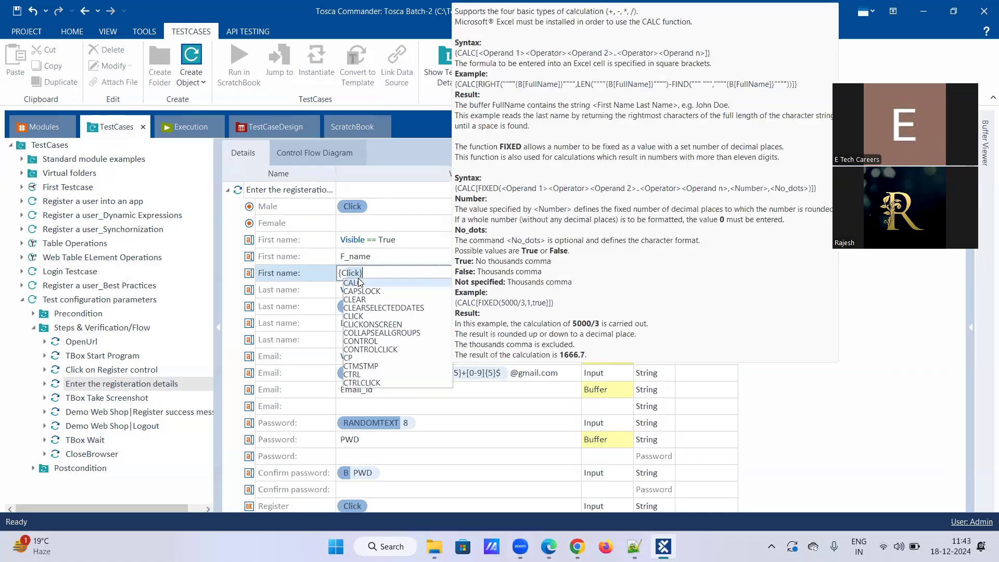
{"action": "type", "text": "u"}
{"action": "key", "text": "BackSpace"}
{"action": "key", "text": "Down"}
{"action": "key", "text": "Down"}
{"action": "key", "text": "Down"}
{"action": "key", "text": "Down"}
{"action": "key", "text": "Down"}
{"action": "key", "text": "Down"}
{"action": "key", "text": "Down"}
{"action": "key", "text": "Down"}
{"action": "key", "text": "Down"}
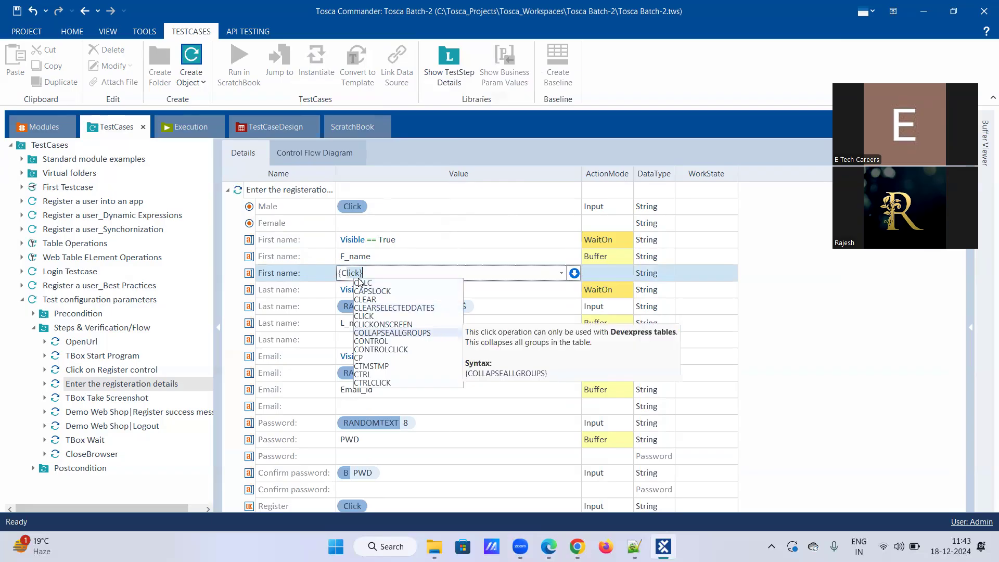
{"action": "key", "text": "Return"}
{"action": "key", "text": "Delete"}
{"action": "key", "text": "Delete"}
{"action": "key", "text": "Delete"}
{"action": "key", "text": "Delete"}
{"action": "key", "text": "Delete"}
{"action": "type", "text": "["}
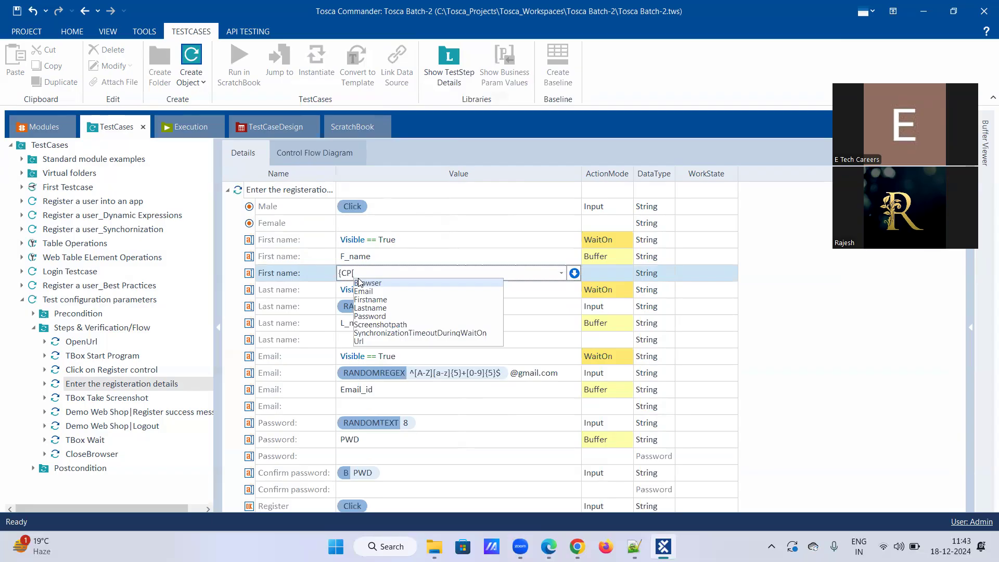
{"action": "key", "text": "Down"}
{"action": "key", "text": "Down"}
{"action": "key", "text": "Down"}
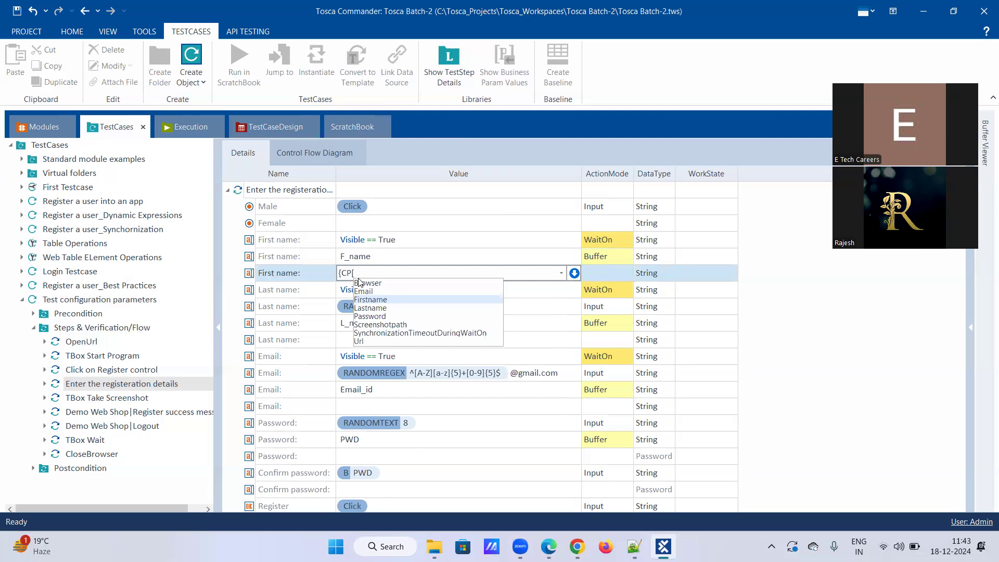
{"action": "key", "text": "Return"}
{"action": "type", "text": "]}"}
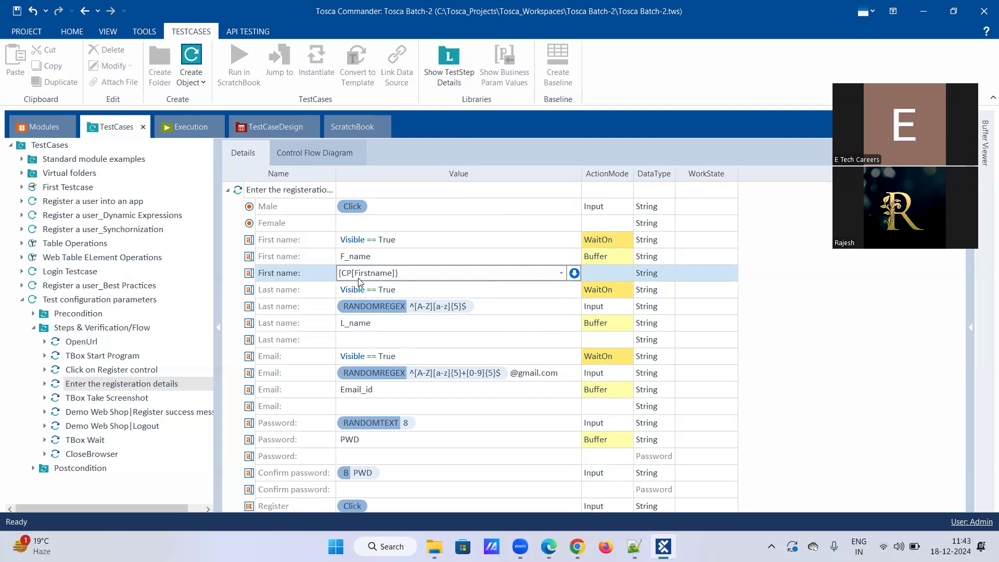
{"action": "key", "text": "Return"}
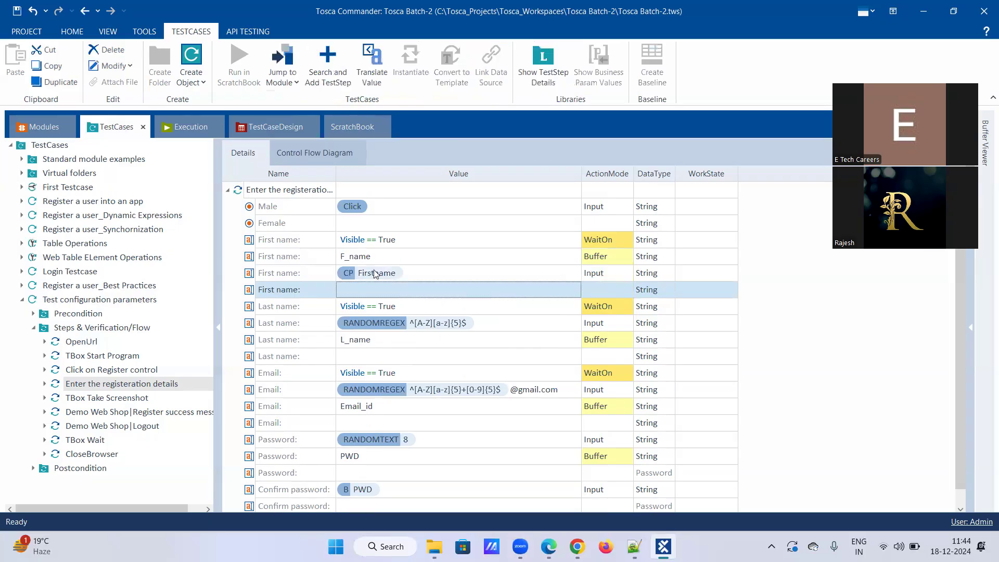
{"action": "right_click", "coordinate": [388, 240]}
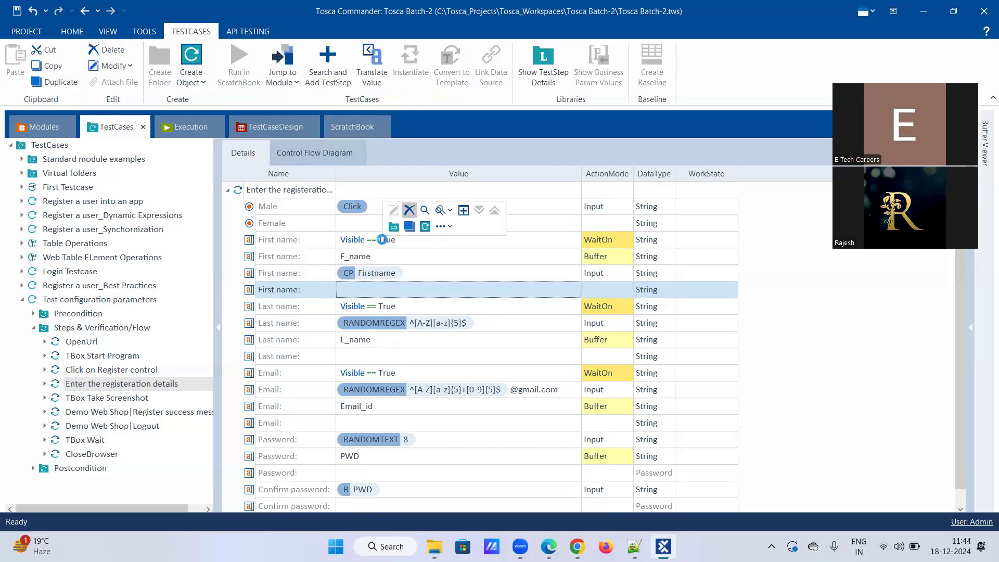
Delete the First name wait row and the original F_name buffer row.
{"action": "left_click", "coordinate": [409, 210]}
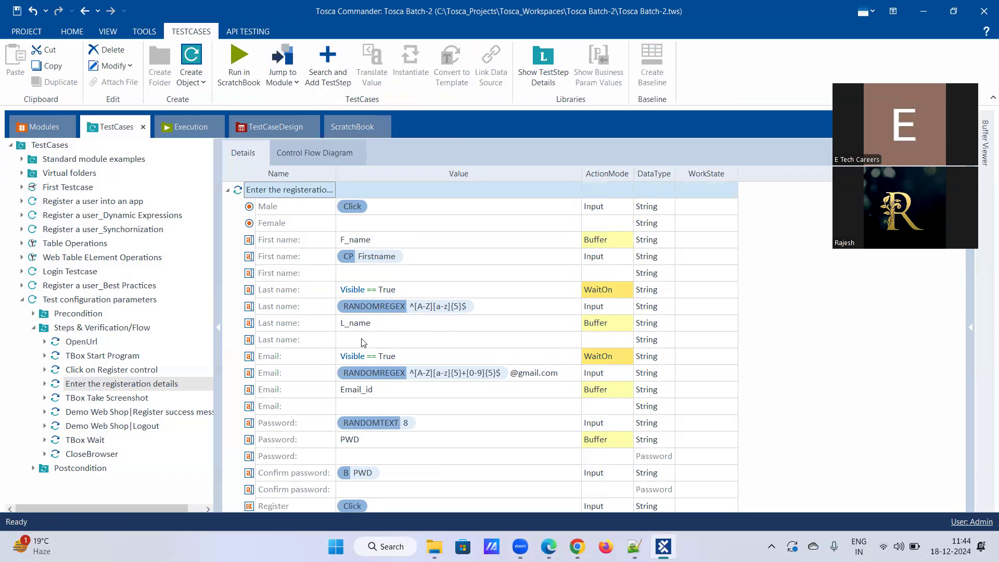
{"action": "right_click", "coordinate": [372, 237]}
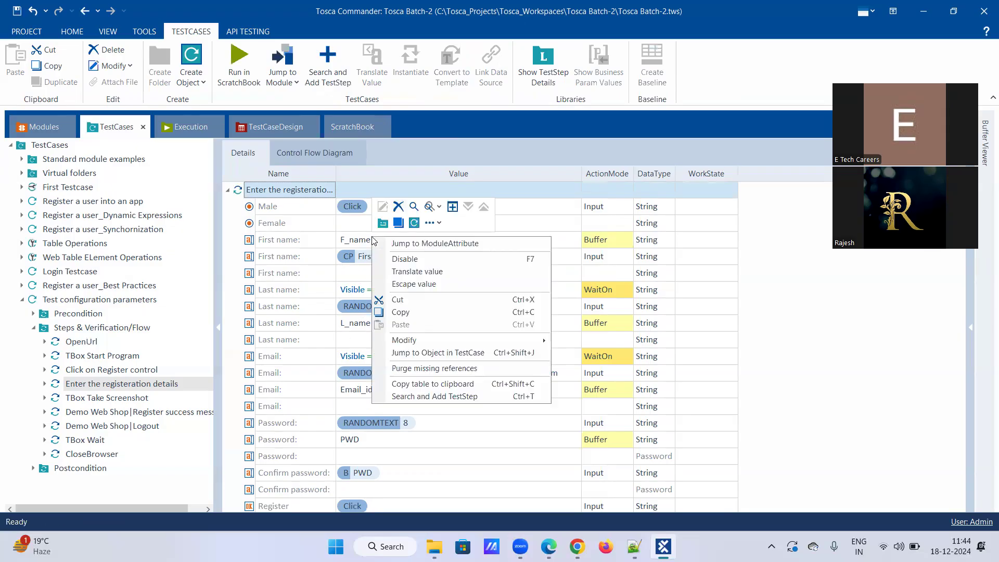
{"action": "left_click", "coordinate": [400, 206]}
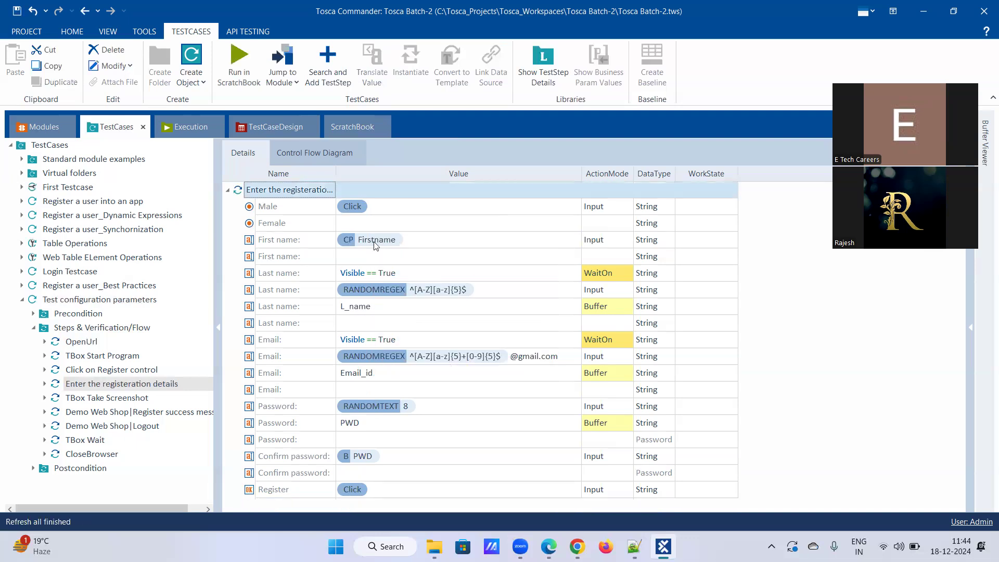
Add an F_name row below CP Firstname with ActionMode Buffer.
{"action": "left_click", "coordinate": [376, 260]}
{"action": "left_click", "coordinate": [375, 260]}
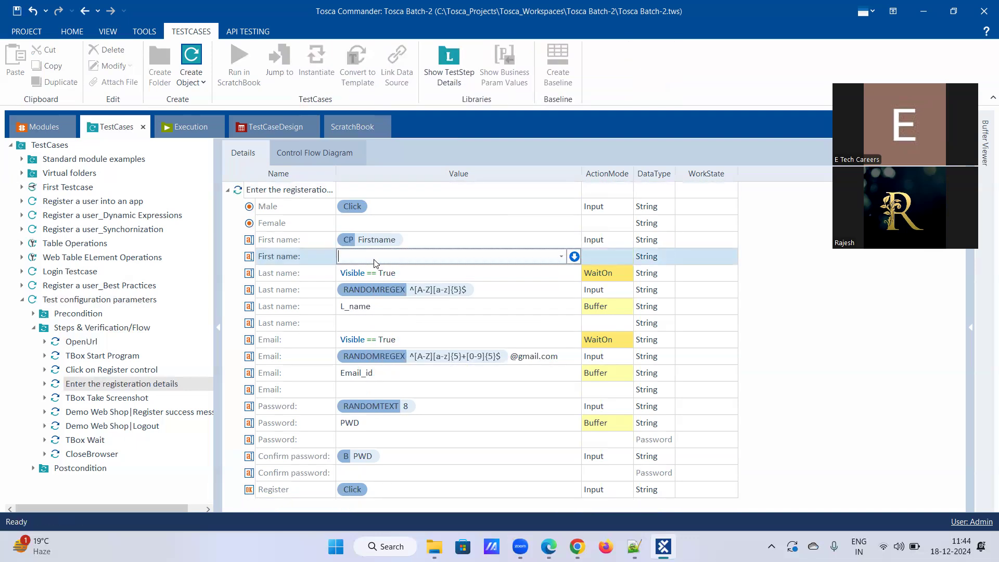
{"action": "type", "text": "F_na"}
{"action": "key", "text": "BackSpace"}
{"action": "key", "text": "BackSpace"}
{"action": "type", "text": "Name"}
{"action": "key", "text": "BackSpace"}
{"action": "key", "text": "BackSpace"}
{"action": "key", "text": "BackSpace"}
{"action": "key", "text": "BackSpace"}
{"action": "key", "text": "BackSpace"}
{"action": "type", "text": "name"}
{"action": "left_click", "coordinate": [599, 258]}
{"action": "left_click", "coordinate": [605, 303]}
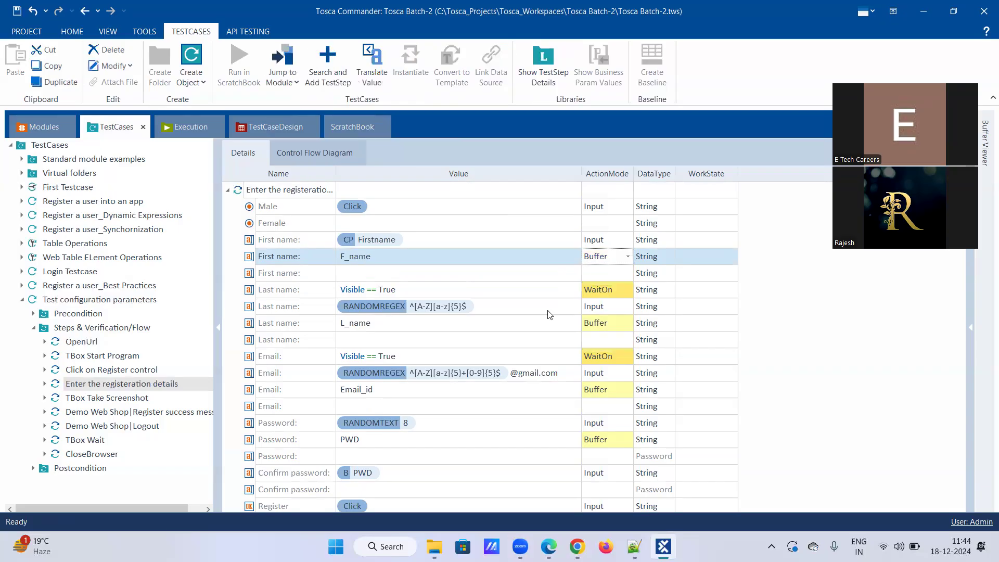
{"action": "left_click", "coordinate": [463, 279]}
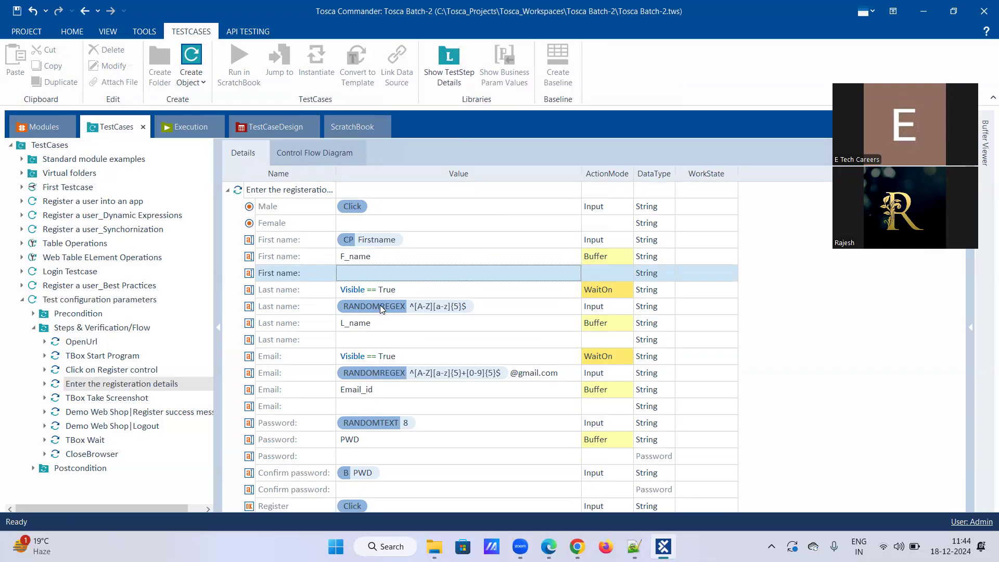
Delete the Last name wait, RANDOMREGEX and L_name buffer rows.
{"action": "right_click", "coordinate": [394, 291]}
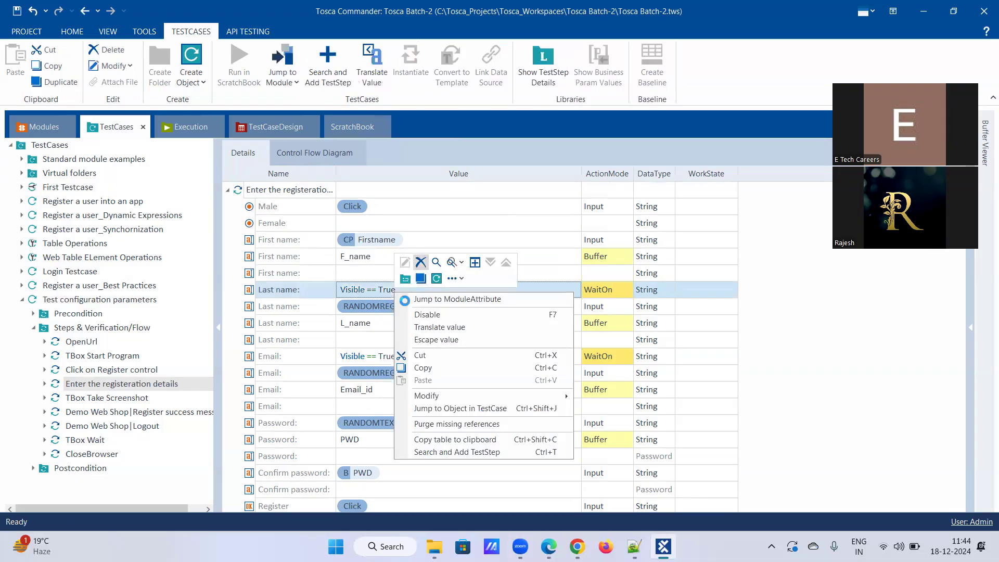
{"action": "left_click", "coordinate": [420, 262]}
{"action": "right_click", "coordinate": [400, 288]}
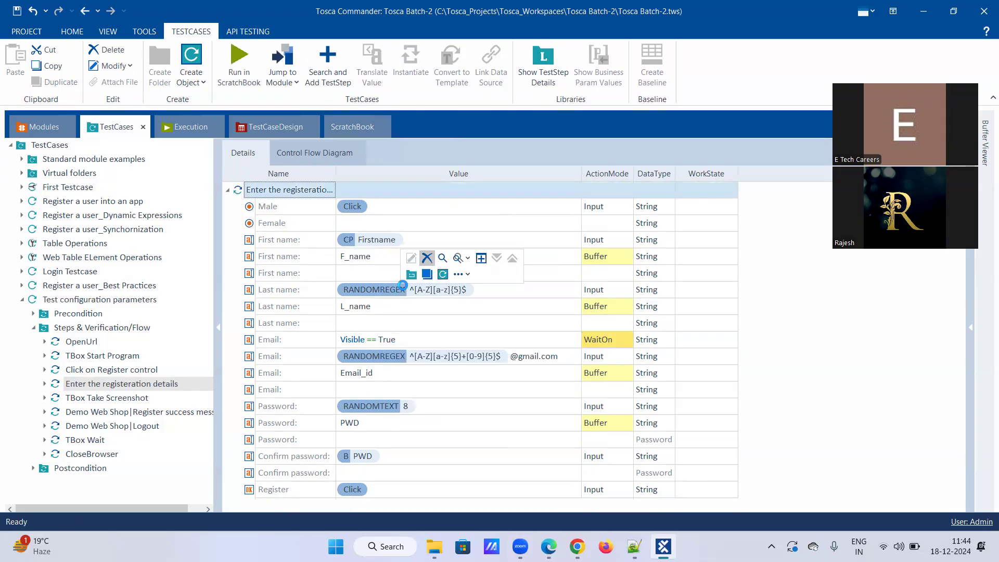
{"action": "left_click", "coordinate": [426, 259]}
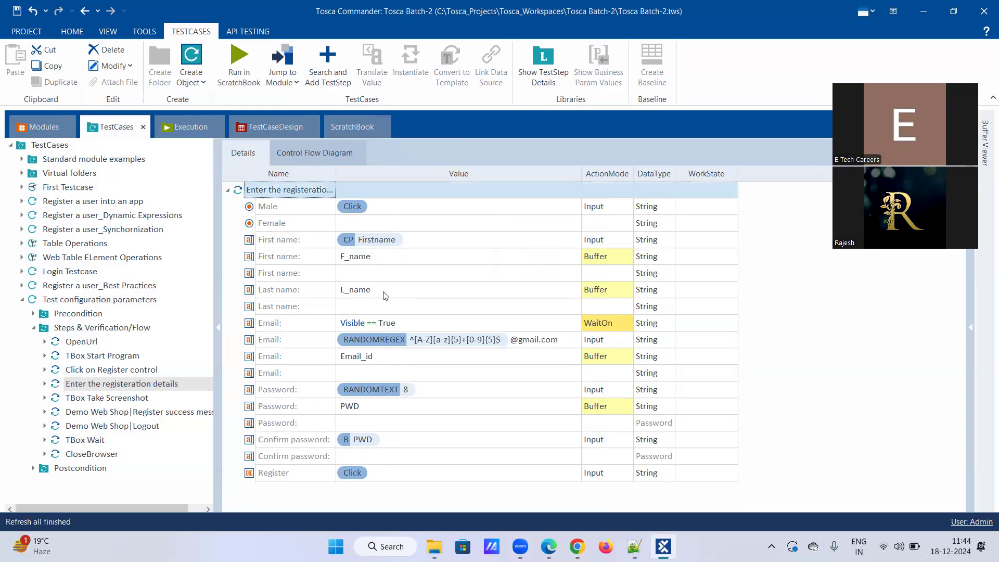
{"action": "right_click", "coordinate": [395, 289]}
{"action": "left_click", "coordinate": [407, 265]}
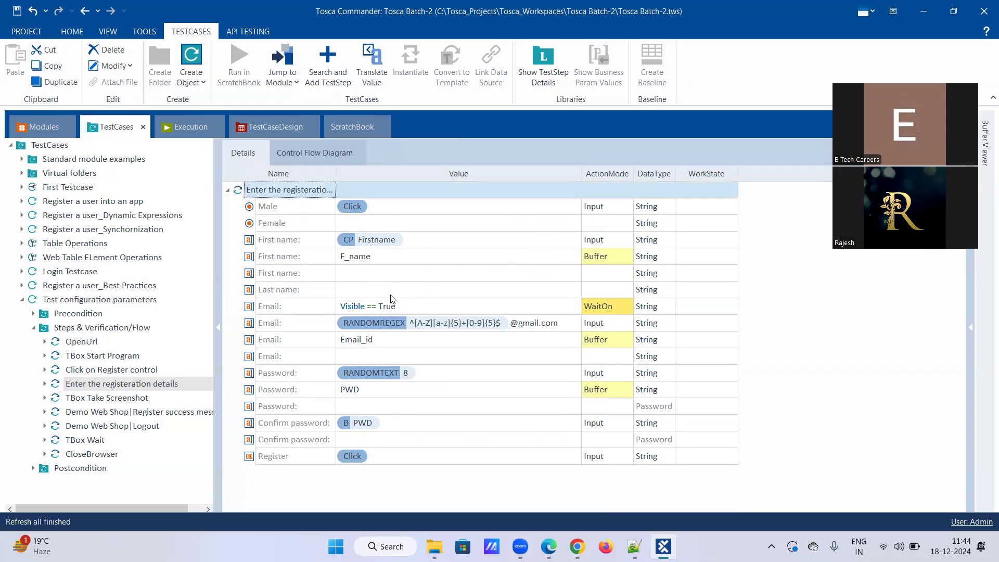
{"action": "left_click", "coordinate": [389, 288]}
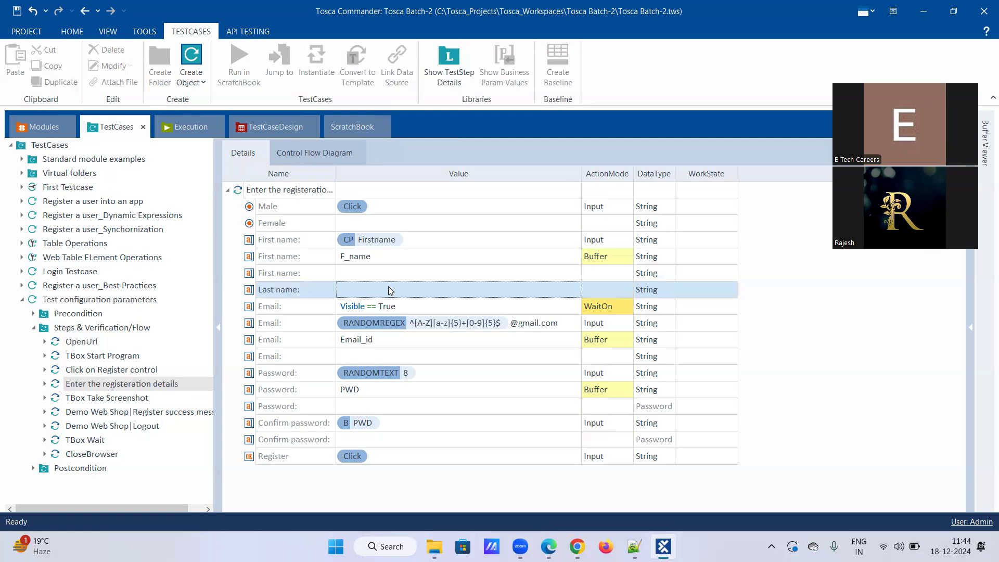
Set the Last name value to {CP[Lastname]}.
{"action": "type", "text": "{Click}"}
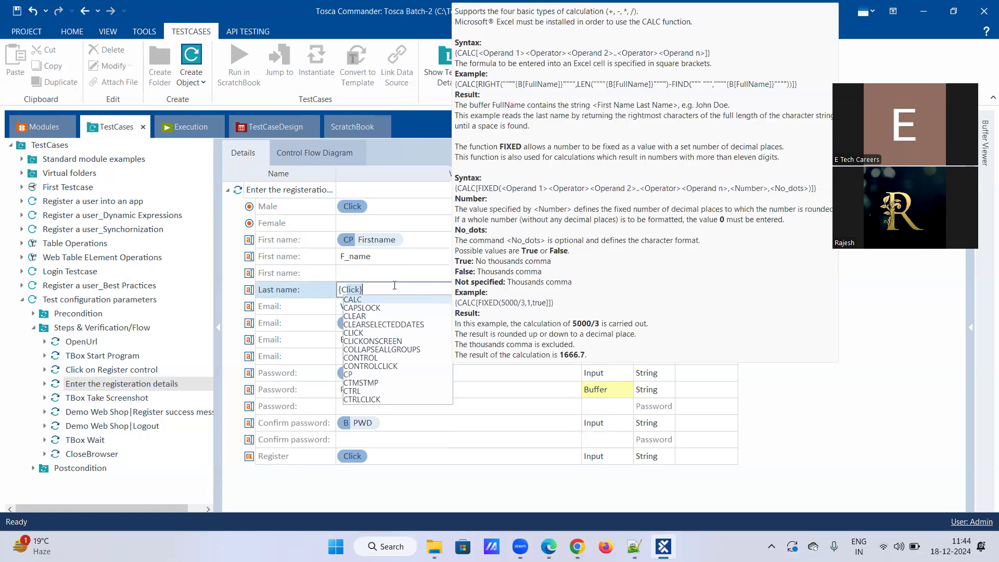
{"action": "key", "text": "Left"}
{"action": "key", "text": "Left"}
{"action": "key", "text": "Left"}
{"action": "key", "text": "Left"}
{"action": "key", "text": "Left"}
{"action": "type", "text": "P"}
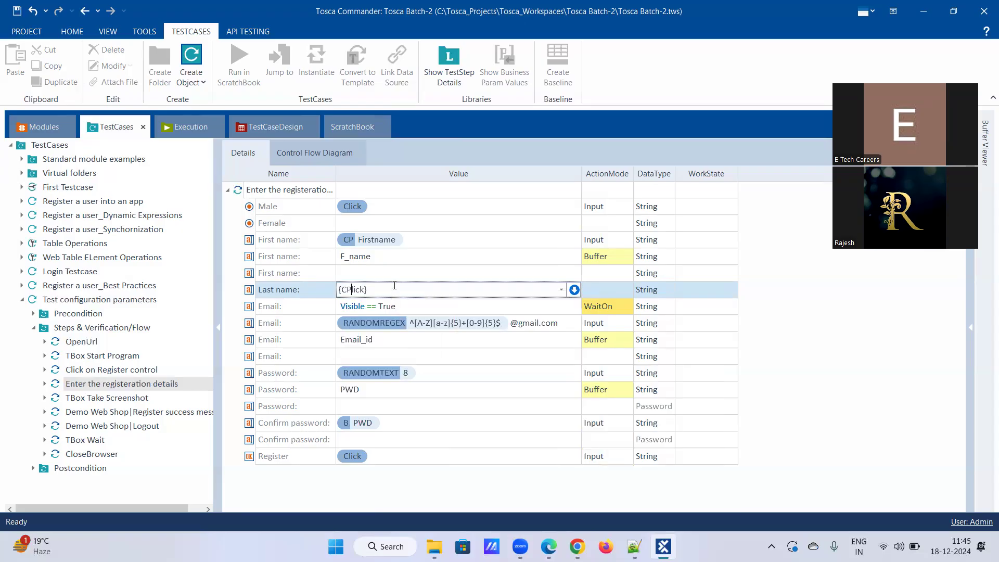
{"action": "key", "text": "Delete"}
{"action": "key", "text": "Delete"}
{"action": "key", "text": "Delete"}
{"action": "key", "text": "Delete"}
{"action": "key", "text": "Delete"}
{"action": "type", "text": "["}
{"action": "key", "text": "Down"}
{"action": "key", "text": "Down"}
{"action": "key", "text": "Down"}
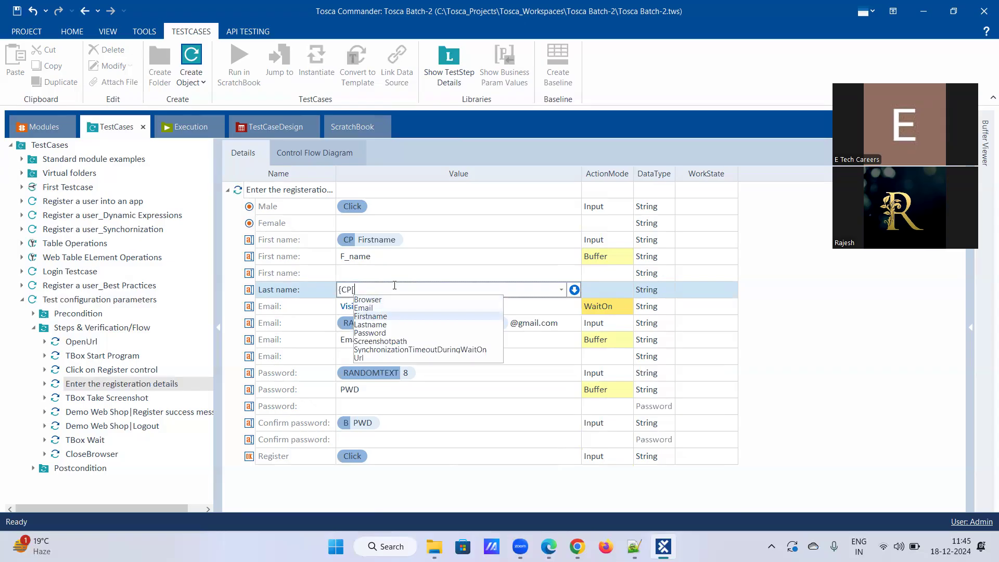
{"action": "key", "text": "Return"}
{"action": "type", "text": "]"}
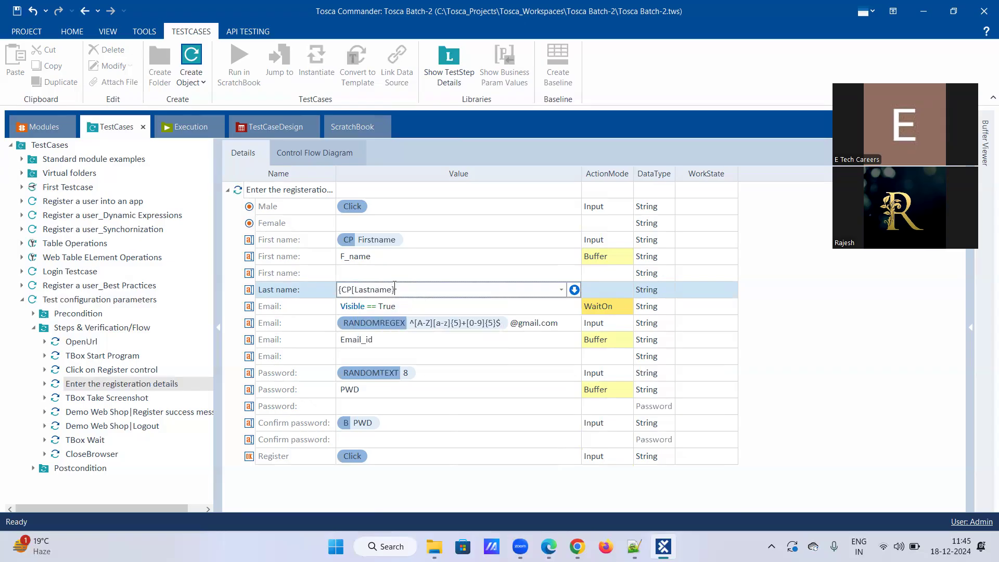
{"action": "type", "text": "}"}
{"action": "key", "text": "Return"}
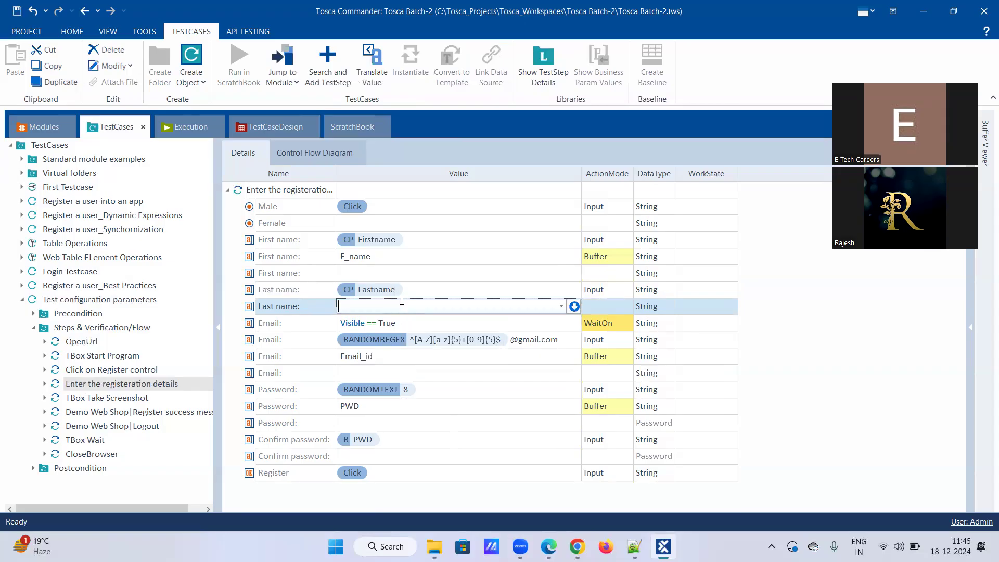
Add an L_name row with ActionMode Buffer after Last name.
{"action": "type", "text": "L_name"}
{"action": "left_click", "coordinate": [623, 310]}
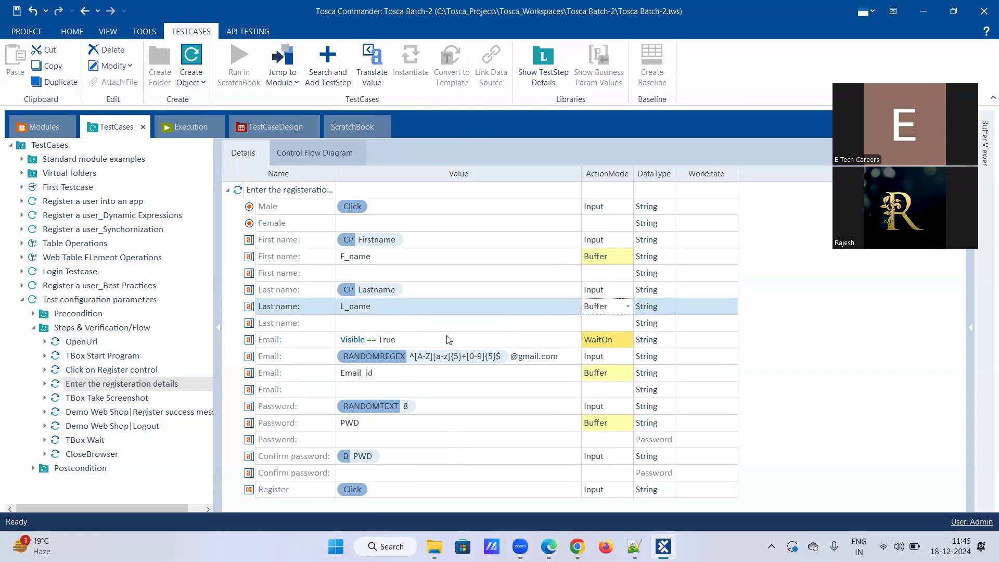
{"action": "left_click", "coordinate": [375, 345]}
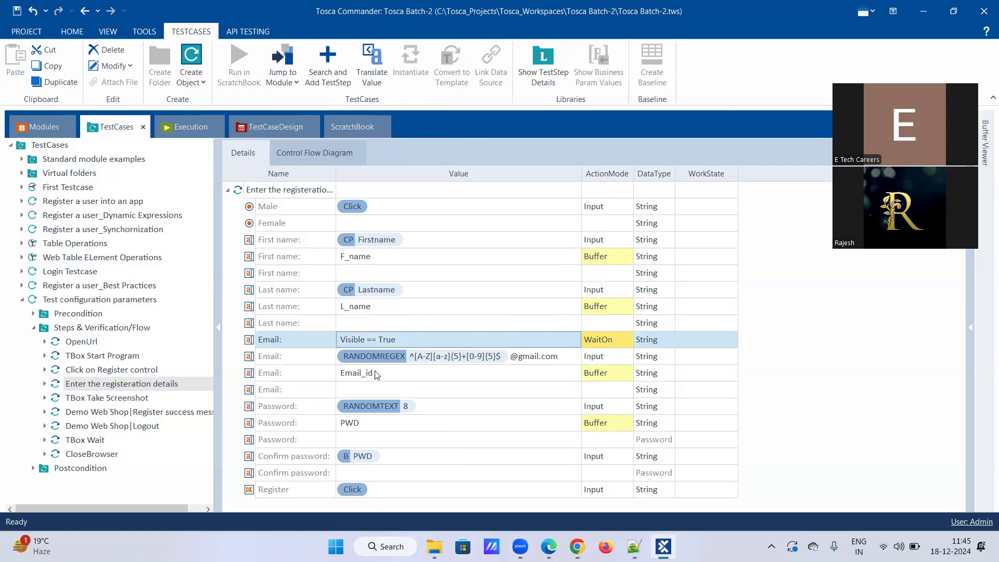
Delete the RANDOMREGEX Email, Visible == True wait and old Email_id rows.
{"action": "right_click", "coordinate": [381, 356]}
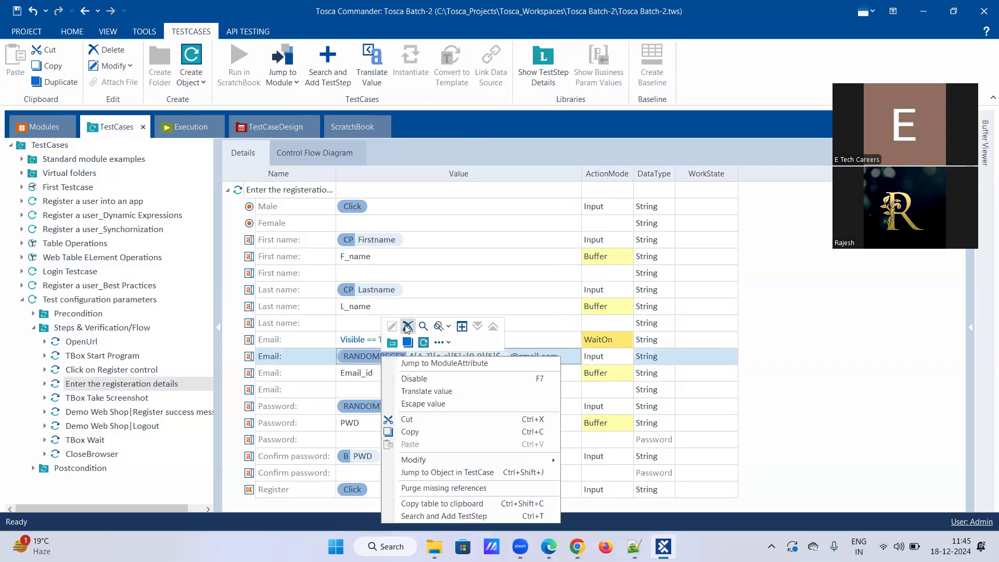
{"action": "left_click", "coordinate": [407, 326]}
{"action": "right_click", "coordinate": [390, 338]}
{"action": "left_click", "coordinate": [415, 311]}
{"action": "left_click", "coordinate": [386, 346]}
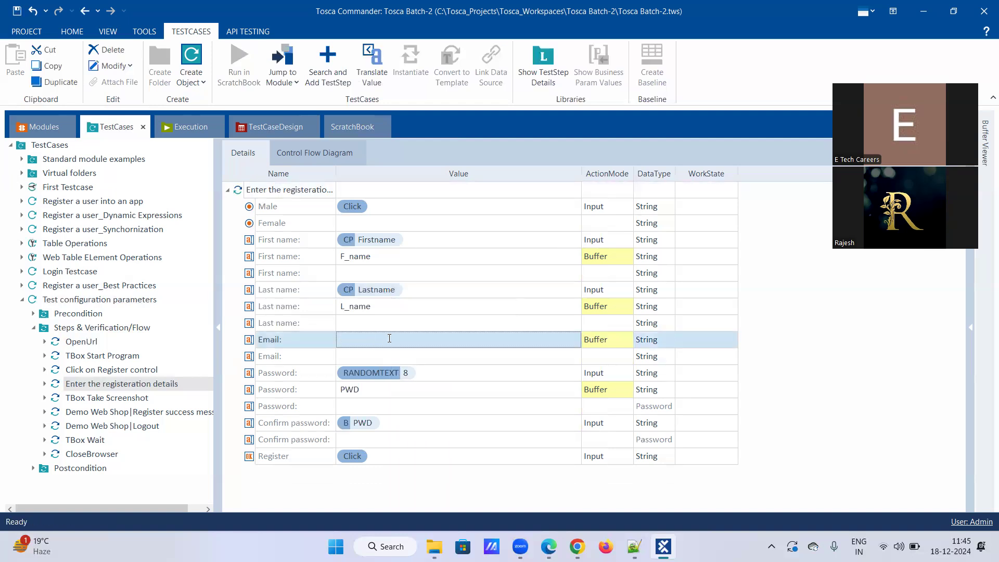
{"action": "left_click", "coordinate": [389, 339]}
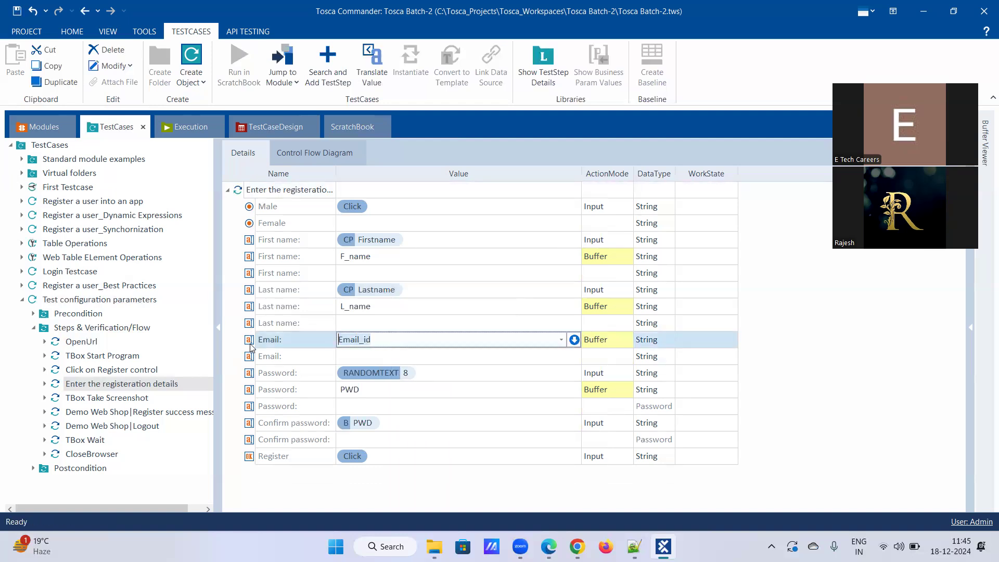
{"action": "right_click", "coordinate": [384, 339]}
{"action": "left_click", "coordinate": [382, 341]}
{"action": "key", "text": "Return"}
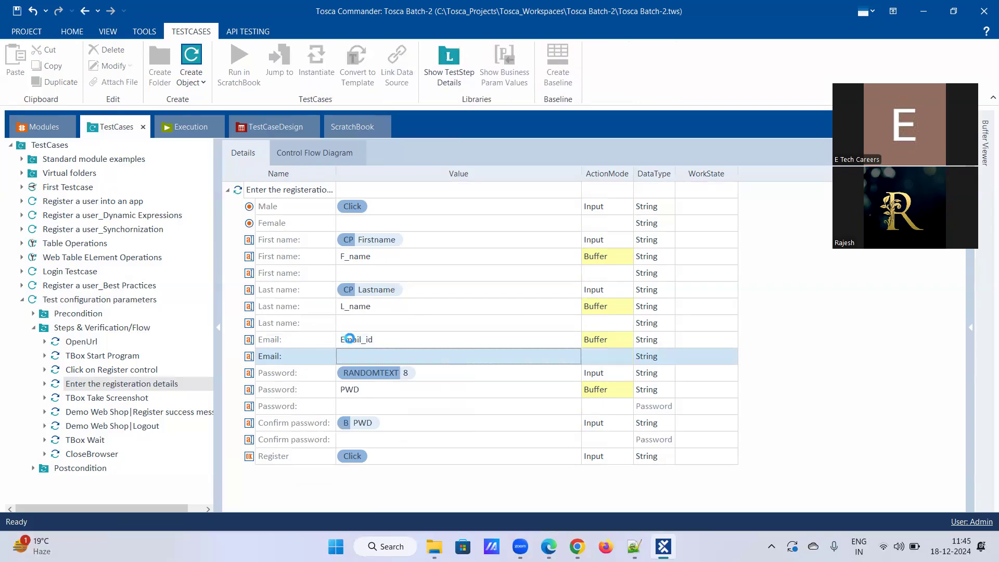
{"action": "right_click", "coordinate": [349, 340]}
{"action": "left_click", "coordinate": [376, 310]}
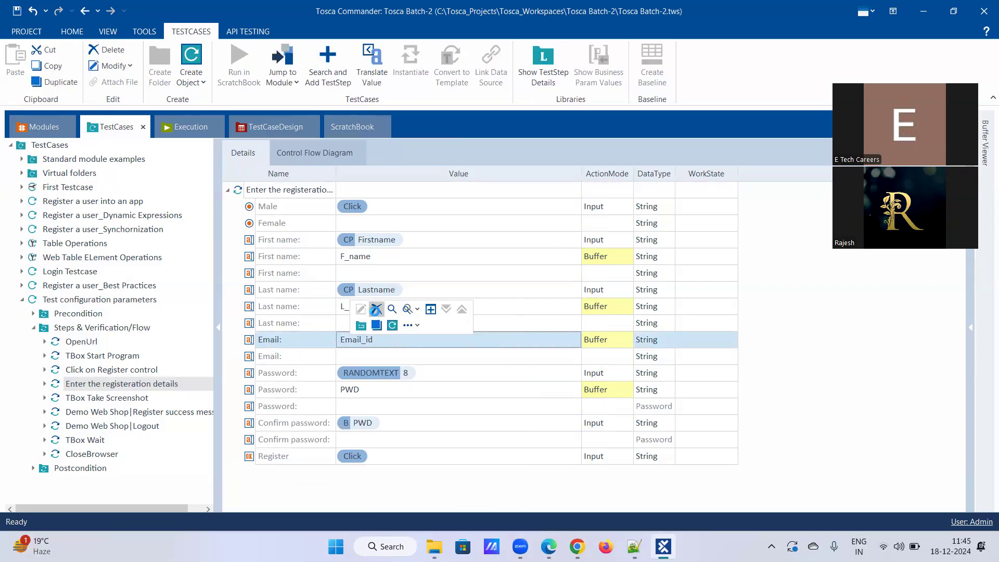
Set the Email value to {CP[Email]} using autocomplete.
{"action": "left_click", "coordinate": [372, 340]}
{"action": "type", "text": "{Click}"}
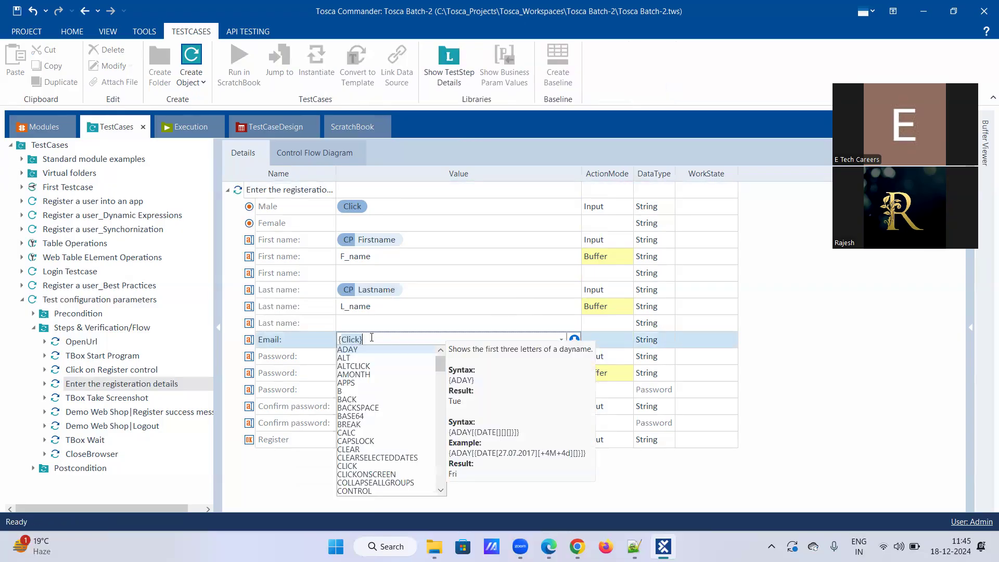
{"action": "key", "text": "Down"}
{"action": "key", "text": "Down"}
{"action": "key", "text": "Down"}
{"action": "key", "text": "Down"}
{"action": "key", "text": "Down"}
{"action": "key", "text": "Down"}
{"action": "key", "text": "Down"}
{"action": "key", "text": "Down"}
{"action": "key", "text": "Down"}
{"action": "key", "text": "Down"}
{"action": "key", "text": "Down"}
{"action": "key", "text": "Down"}
{"action": "key", "text": "Down"}
{"action": "key", "text": "Down"}
{"action": "key", "text": "Down"}
{"action": "key", "text": "Down"}
{"action": "key", "text": "Down"}
{"action": "key", "text": "Down"}
{"action": "key", "text": "Down"}
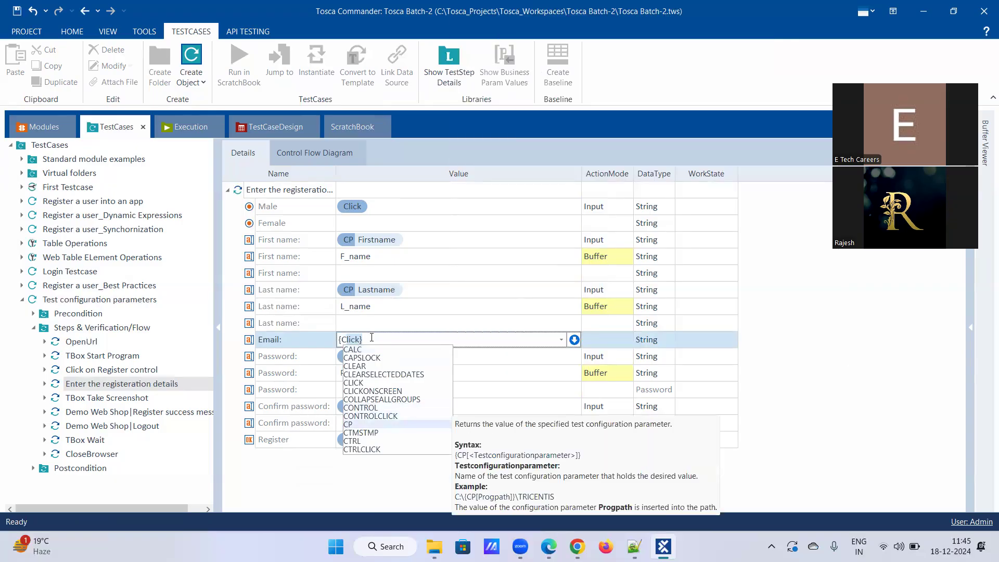
{"action": "key", "text": "Return"}
{"action": "type", "text": "["}
{"action": "key", "text": "Down"}
{"action": "key", "text": "Down"}
{"action": "key", "text": "Up"}
{"action": "key", "text": "Return"}
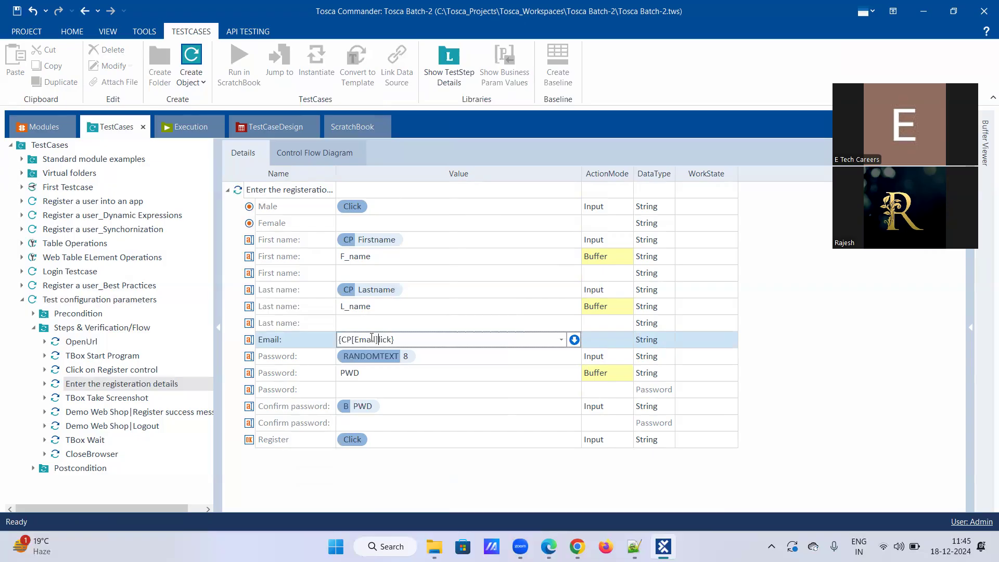
{"action": "key", "text": "Delete"}
{"action": "key", "text": "Delete"}
{"action": "key", "text": "Delete"}
{"action": "key", "text": "Delete"}
{"action": "key", "text": "Delete"}
{"action": "key", "text": "Return"}
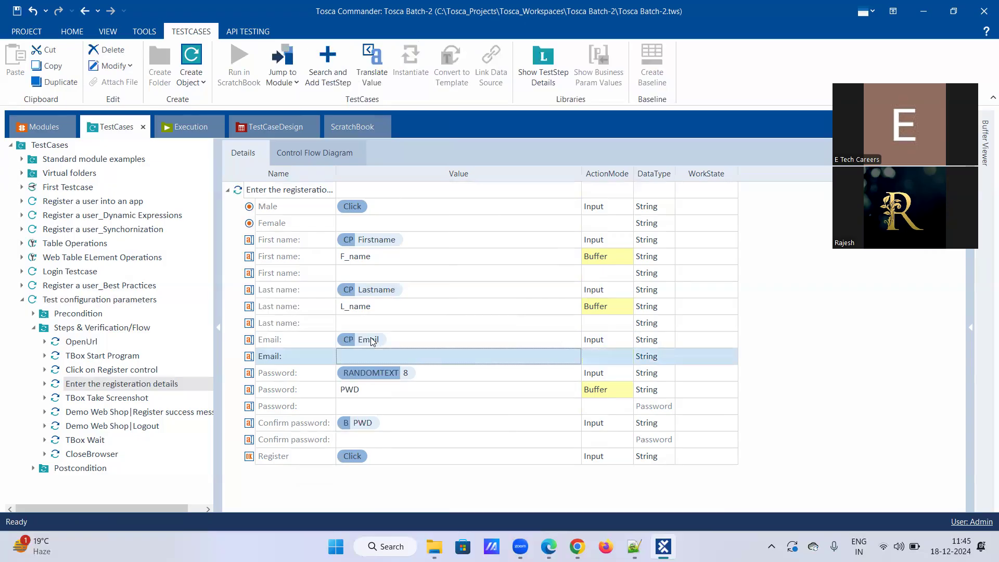
Add an Email_id row with ActionMode Buffer.
{"action": "left_click", "coordinate": [378, 354]}
{"action": "type", "text": "Email_id"}
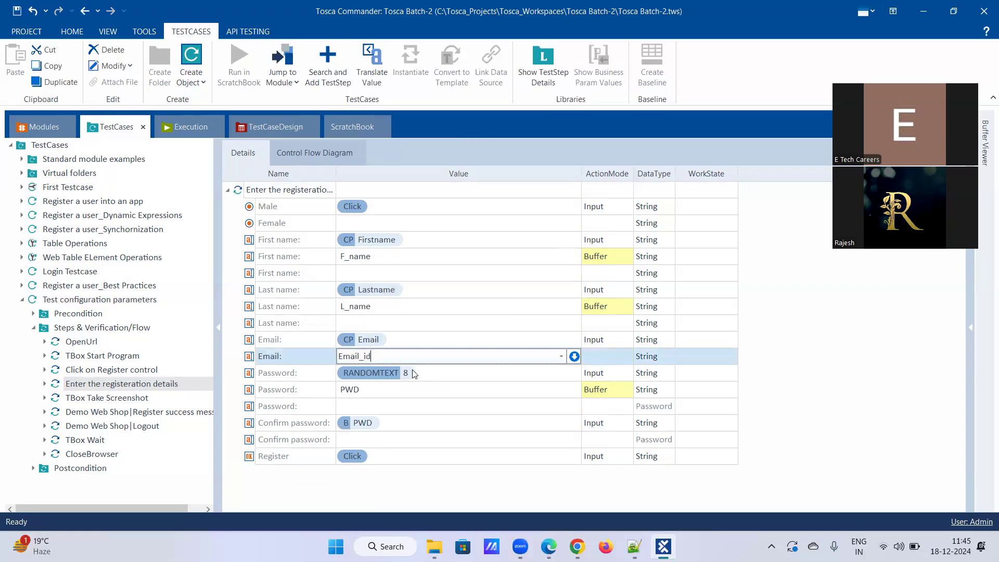
{"action": "left_click", "coordinate": [627, 358]}
{"action": "left_click", "coordinate": [607, 399]}
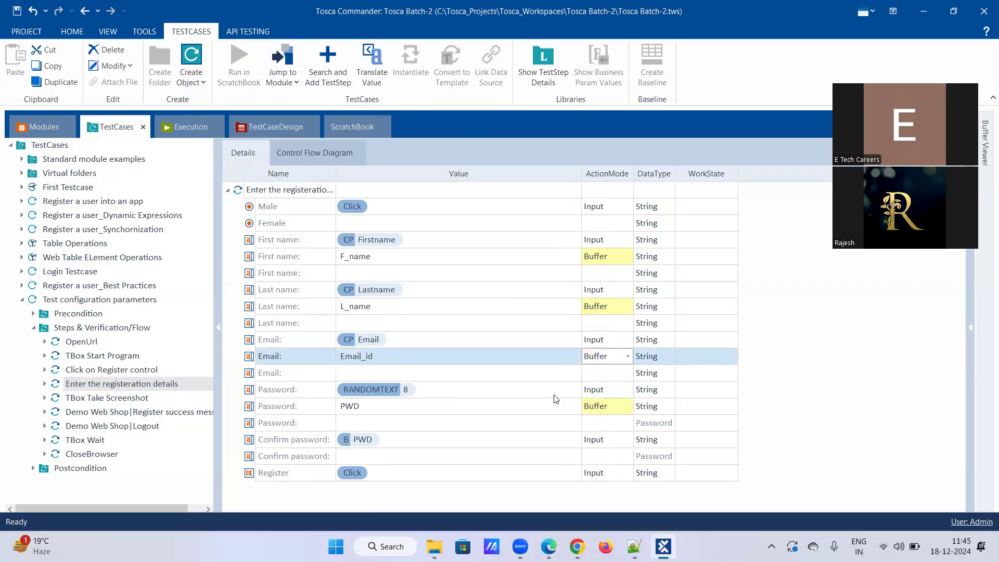
Select the Password rows and start editing the PWD buffer value.
{"action": "left_click", "coordinate": [441, 397]}
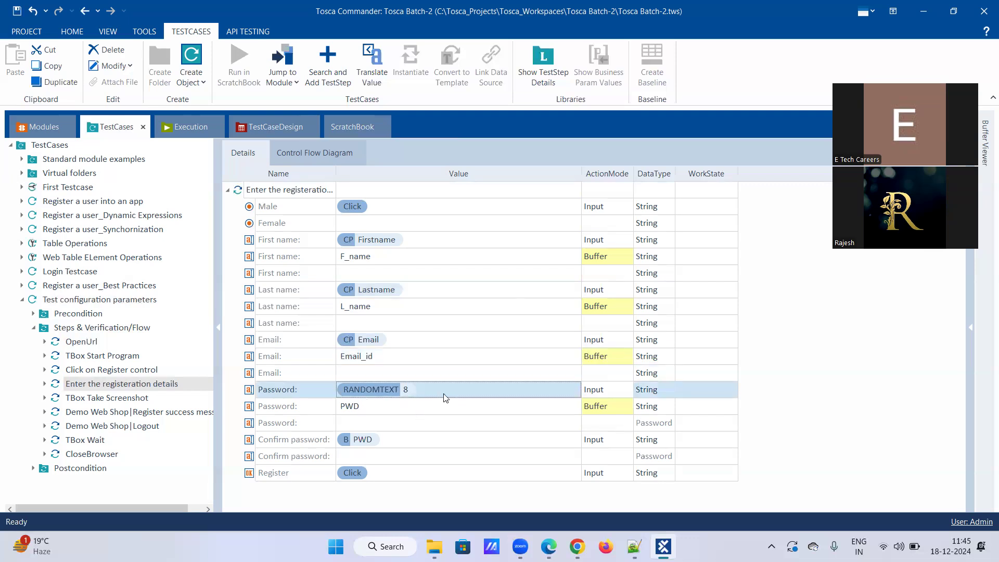
{"action": "left_click", "coordinate": [372, 406]}
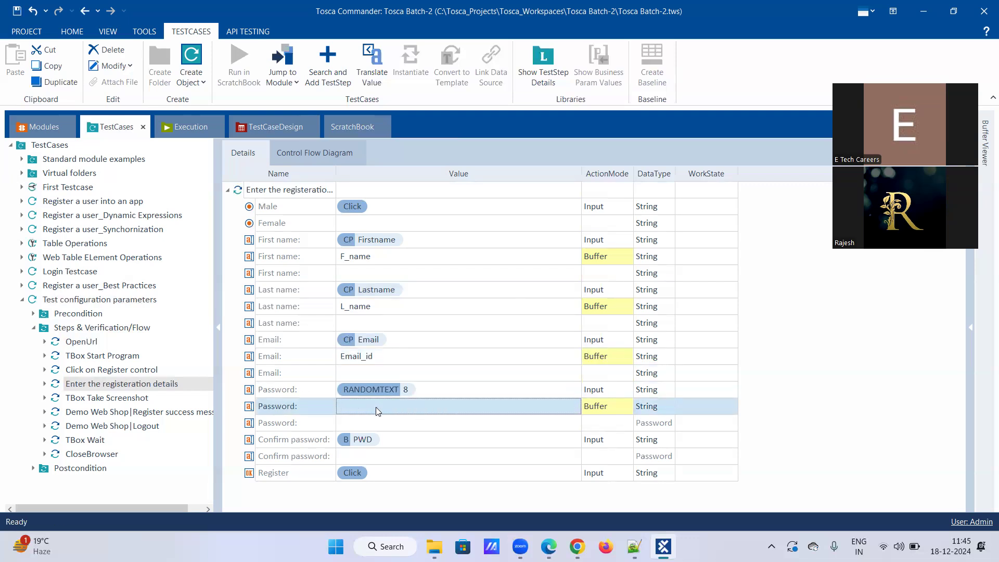
{"action": "left_click", "coordinate": [376, 407]}
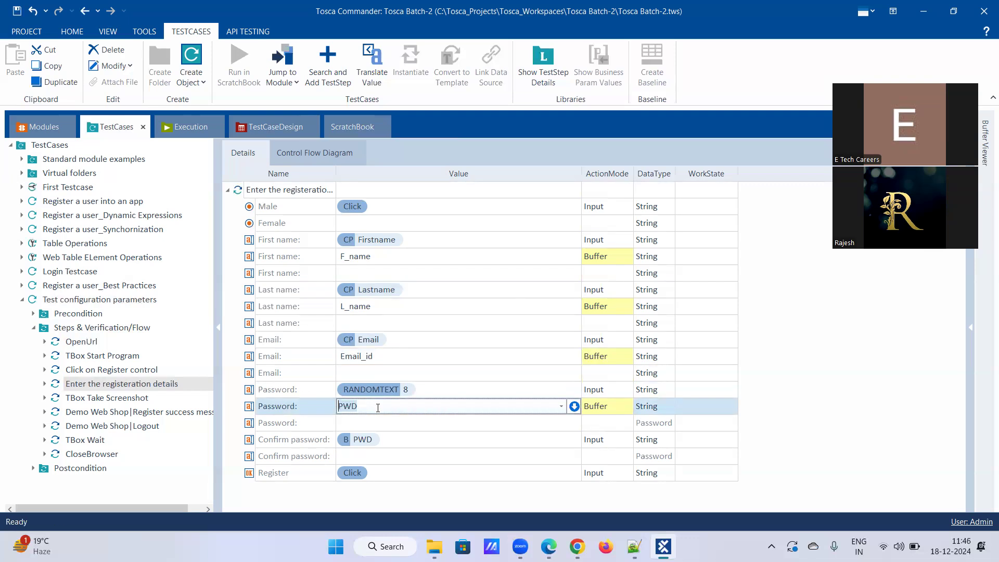
Remove the RANDOMTEXT and PWD Password rows.
{"action": "right_click", "coordinate": [429, 389]}
{"action": "left_click", "coordinate": [458, 333]}
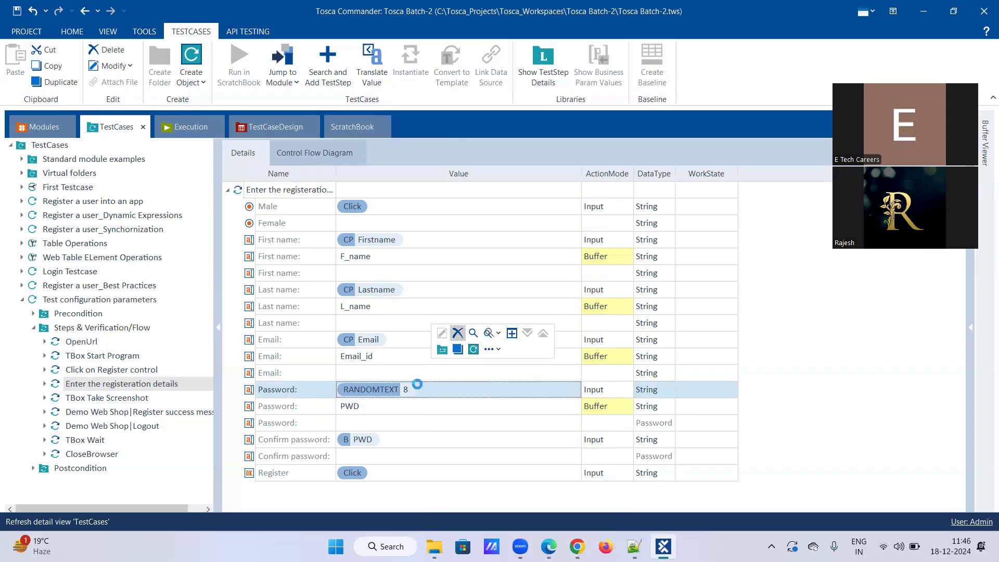
{"action": "right_click", "coordinate": [397, 390]}
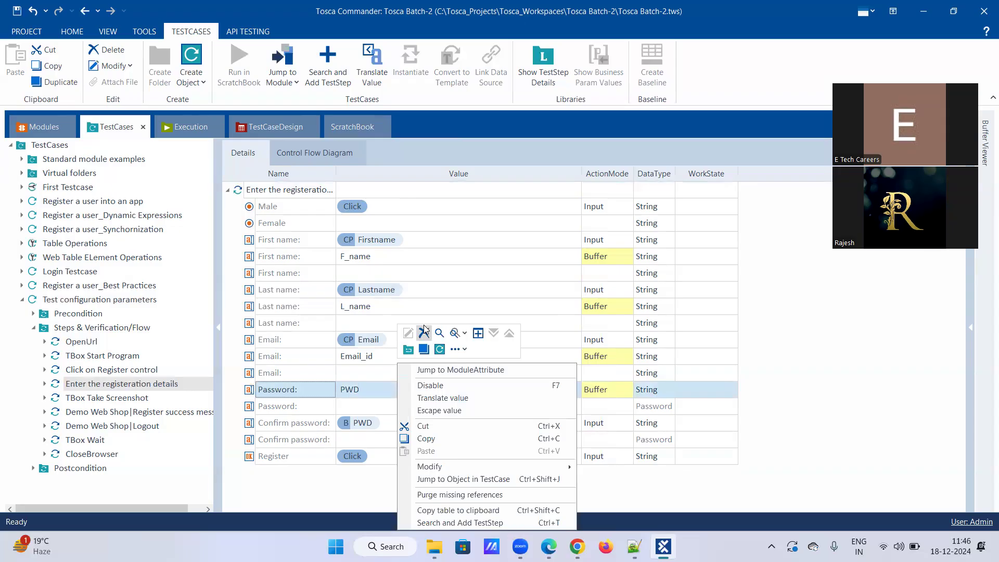
{"action": "left_click", "coordinate": [424, 332]}
Enter {CP[Password]} as the Password value and set its data type to String.
{"action": "left_click", "coordinate": [363, 389]}
{"action": "left_click", "coordinate": [364, 389]}
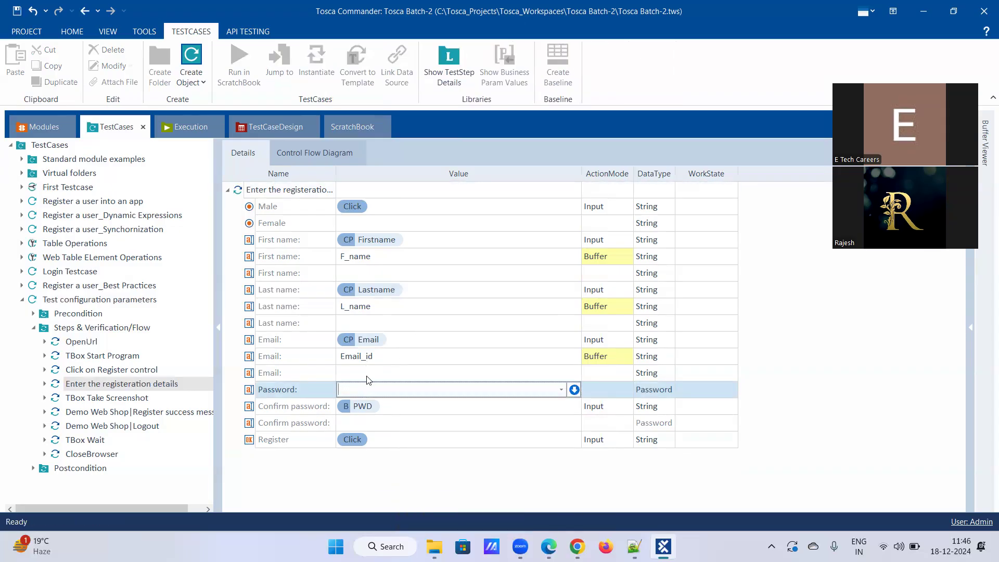
{"action": "type", "text": "{Click}"}
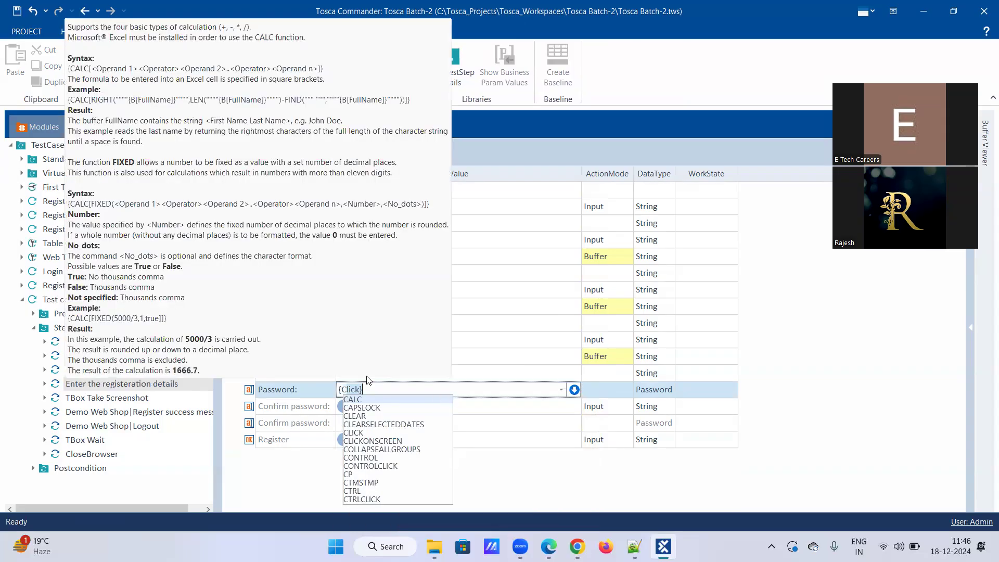
{"action": "type", "text": "P"}
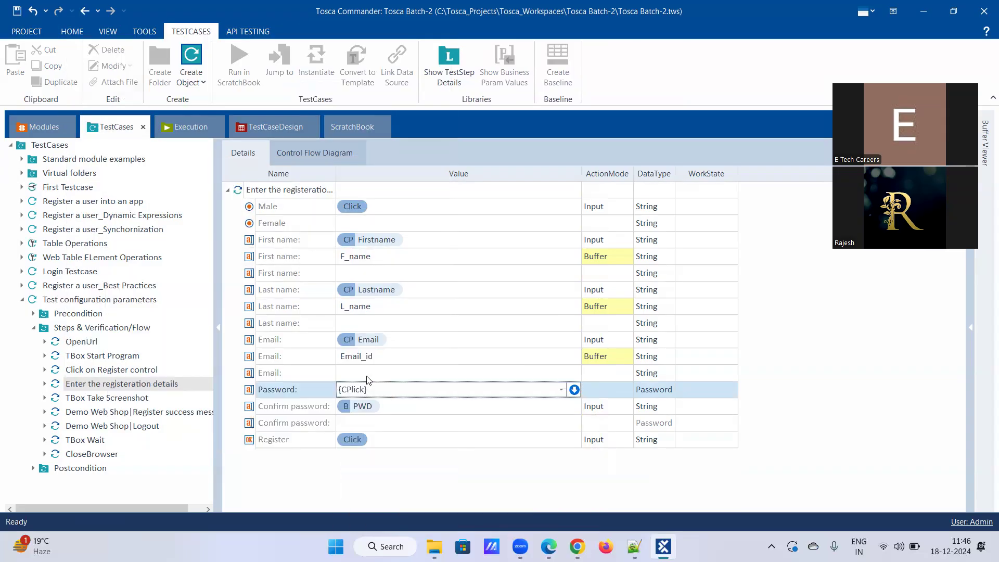
{"action": "type", "text": "["}
{"action": "key", "text": "shift+End"}
{"action": "key", "text": "Delete"}
{"action": "key", "text": "Down"}
{"action": "key", "text": "Down"}
{"action": "key", "text": "Down"}
{"action": "key", "text": "Down"}
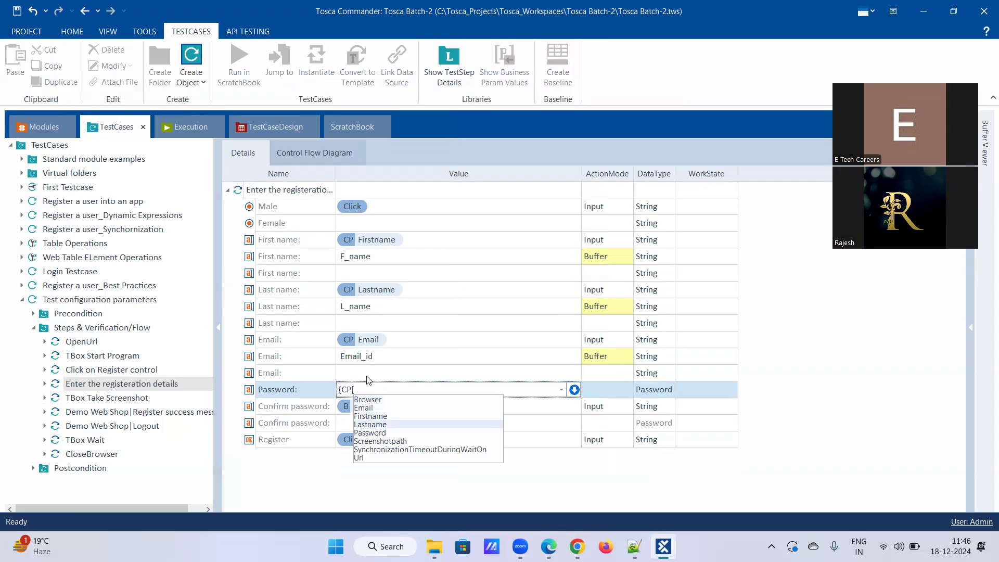
{"action": "key", "text": "Return"}
{"action": "type", "text": "]}"}
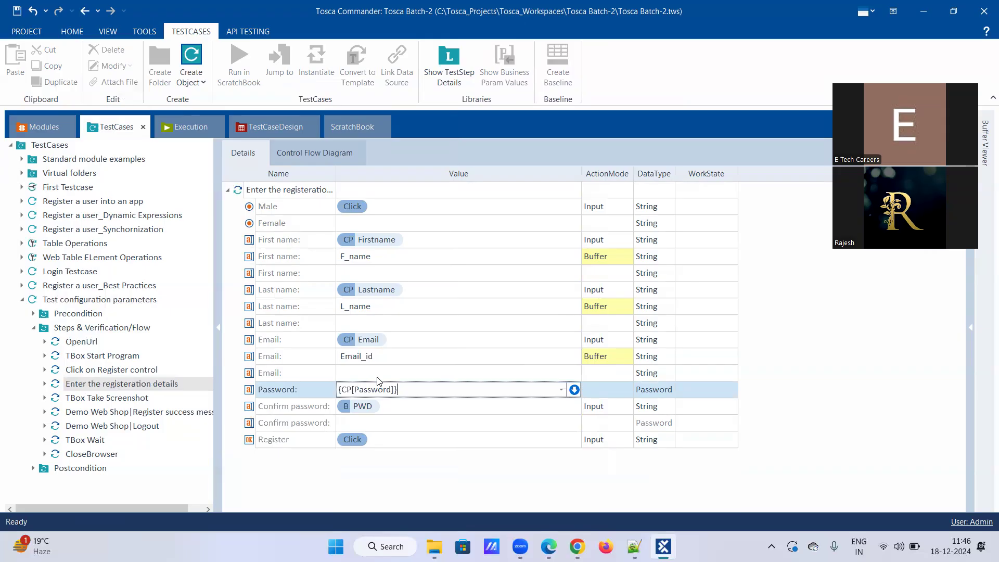
{"action": "key", "text": "Return"}
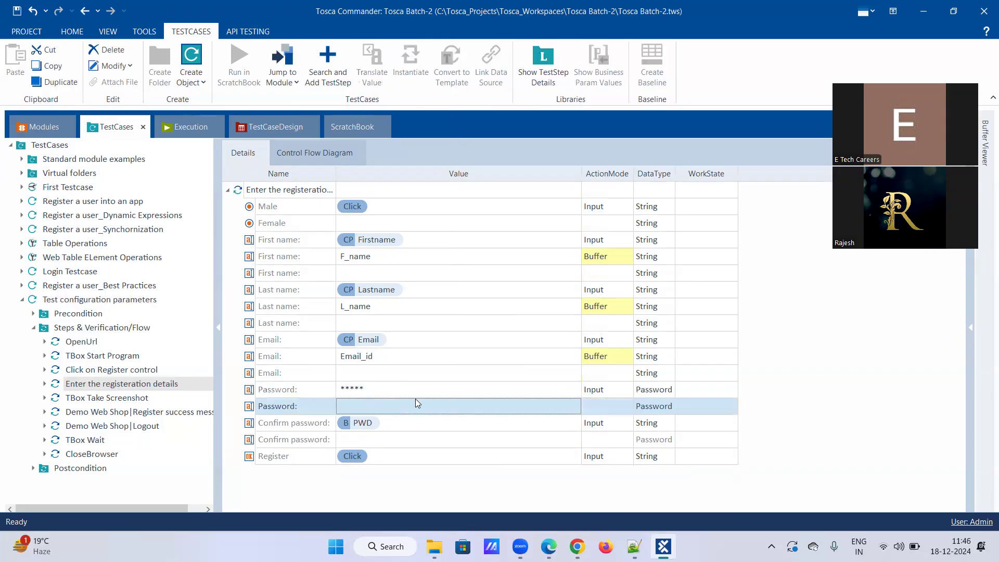
{"action": "left_click", "coordinate": [649, 390]}
{"action": "left_click", "coordinate": [669, 394]}
{"action": "left_click", "coordinate": [648, 404]}
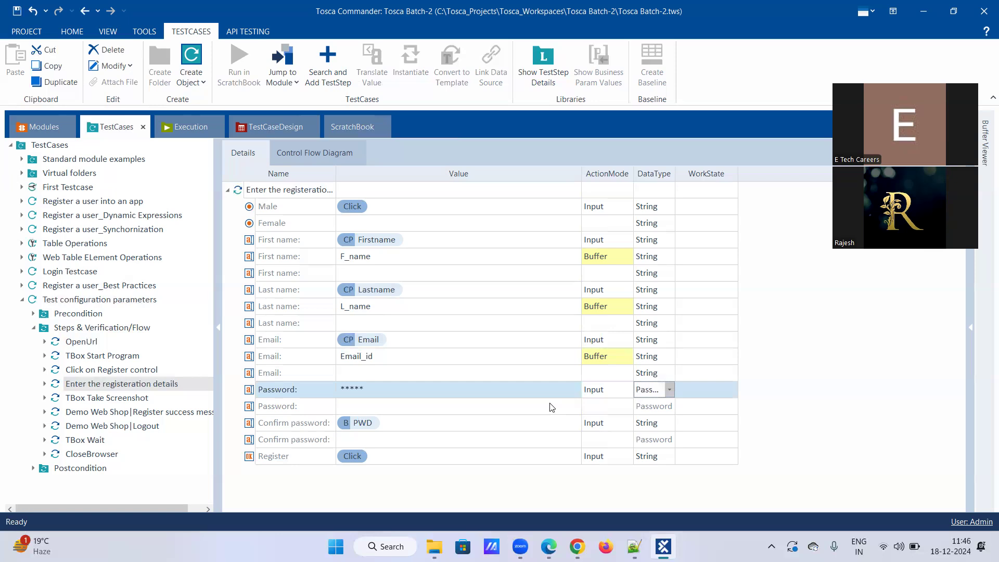
Re-type {CP[Password]} into the Password value to restore the reference.
{"action": "left_click", "coordinate": [379, 390]}
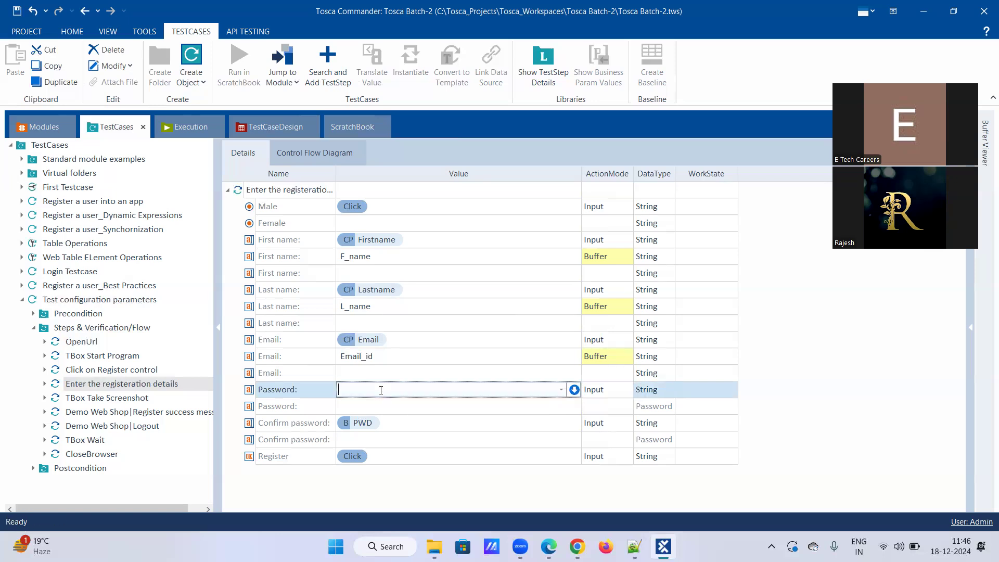
{"action": "type", "text": "{Click"}
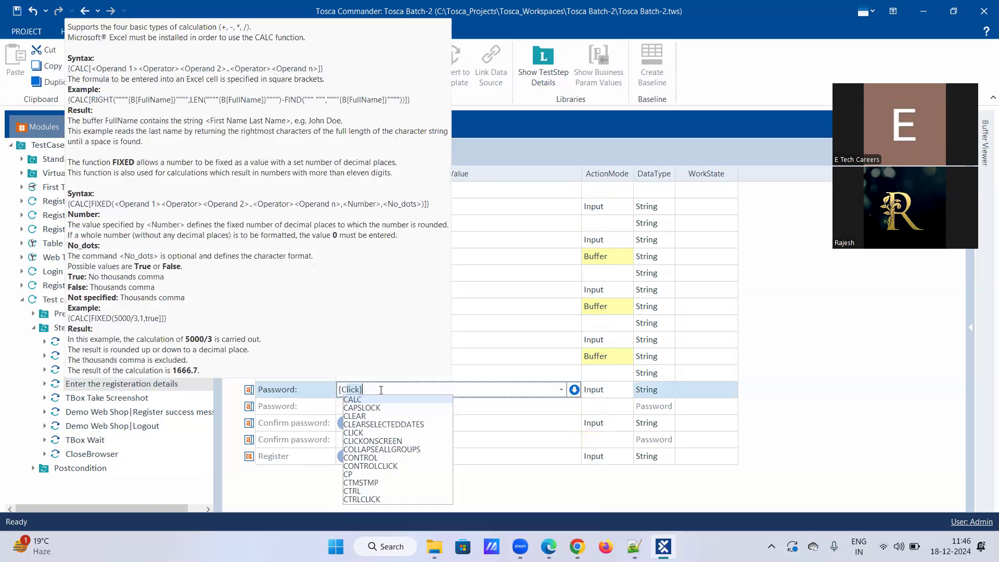
{"action": "type", "text": "P"}
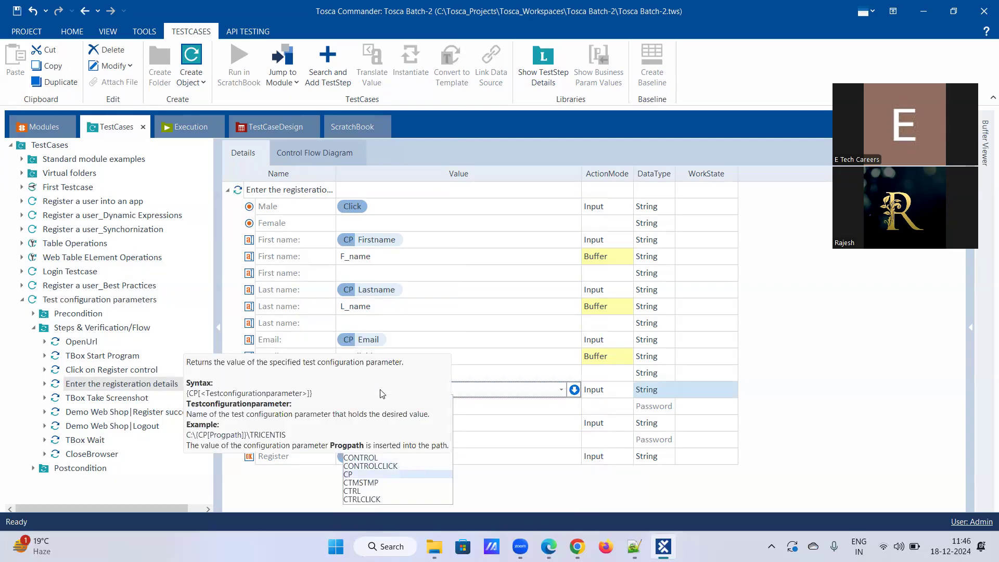
{"action": "key", "text": "Return"}
{"action": "type", "text": "[lick}"}
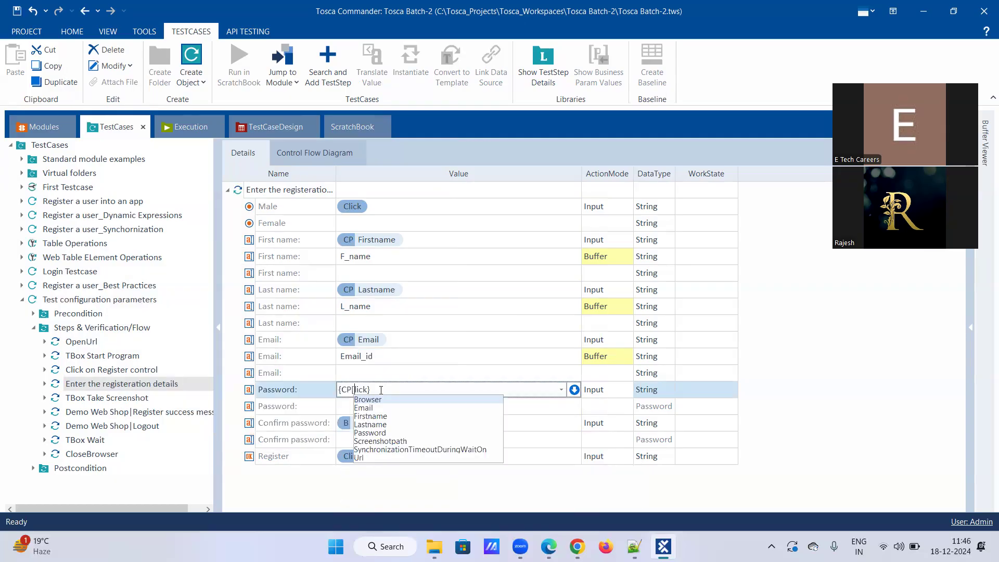
{"action": "key", "text": "Delete"}
{"action": "key", "text": "Delete"}
{"action": "key", "text": "Delete"}
{"action": "key", "text": "Delete"}
{"action": "key", "text": "Delete"}
{"action": "key", "text": "Down"}
{"action": "key", "text": "Down"}
{"action": "key", "text": "Down"}
{"action": "key", "text": "Down"}
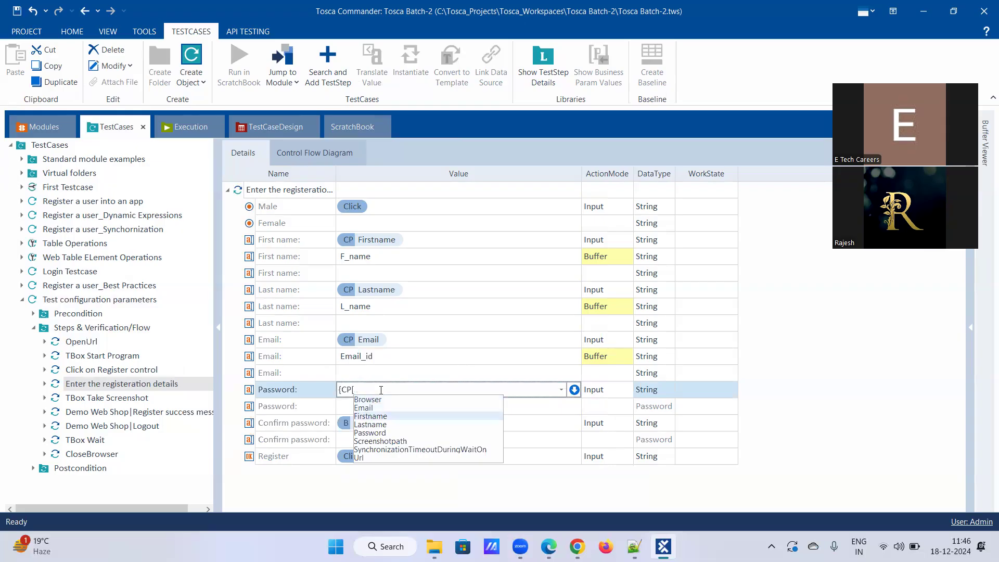
{"action": "key", "text": "Return"}
{"action": "type", "text": "]"}
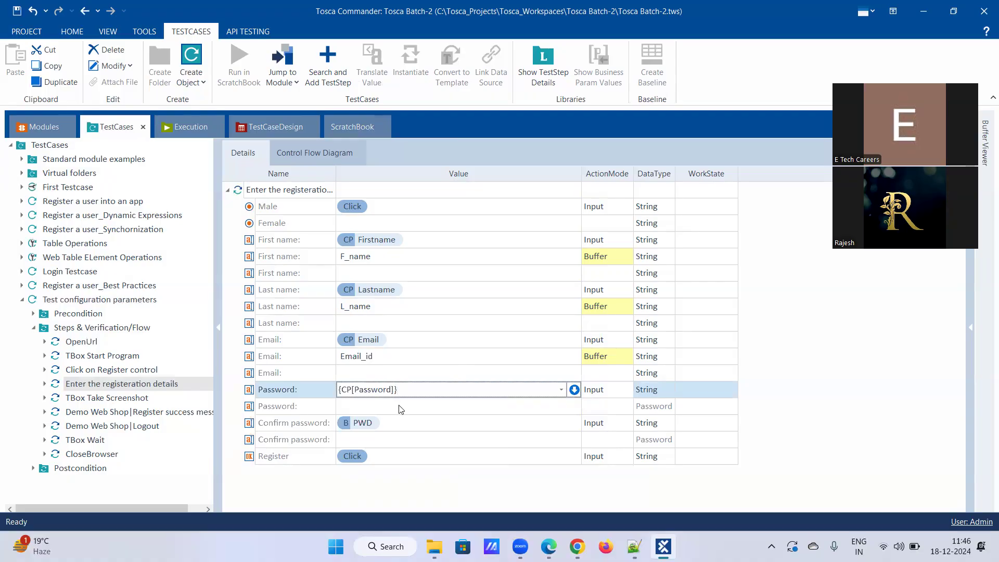
{"action": "left_click", "coordinate": [398, 407]}
Add a PWD row with ActionMode Buffer and String data type.
{"action": "left_click", "coordinate": [397, 407]}
{"action": "type", "text": "PWD"}
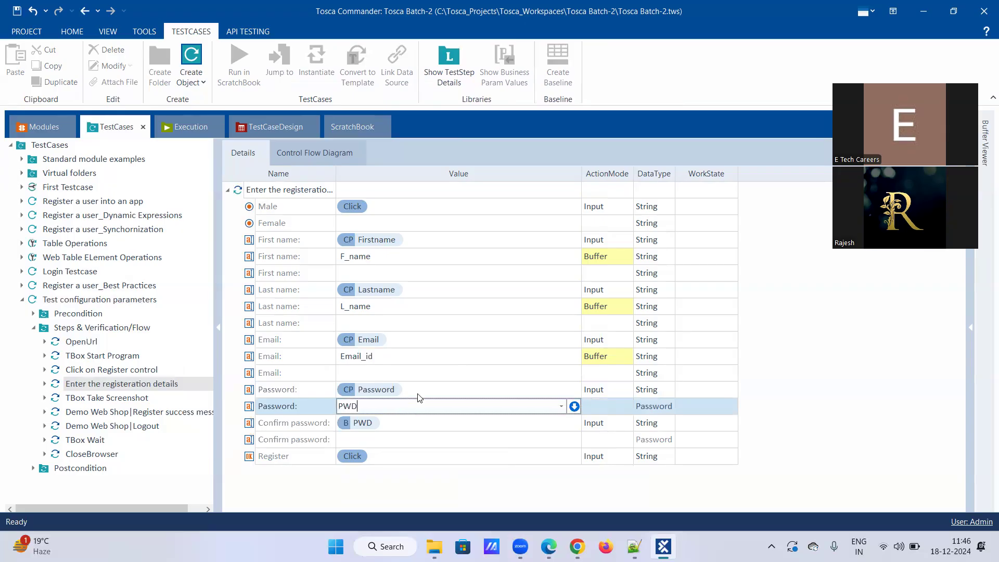
{"action": "left_click", "coordinate": [617, 404]}
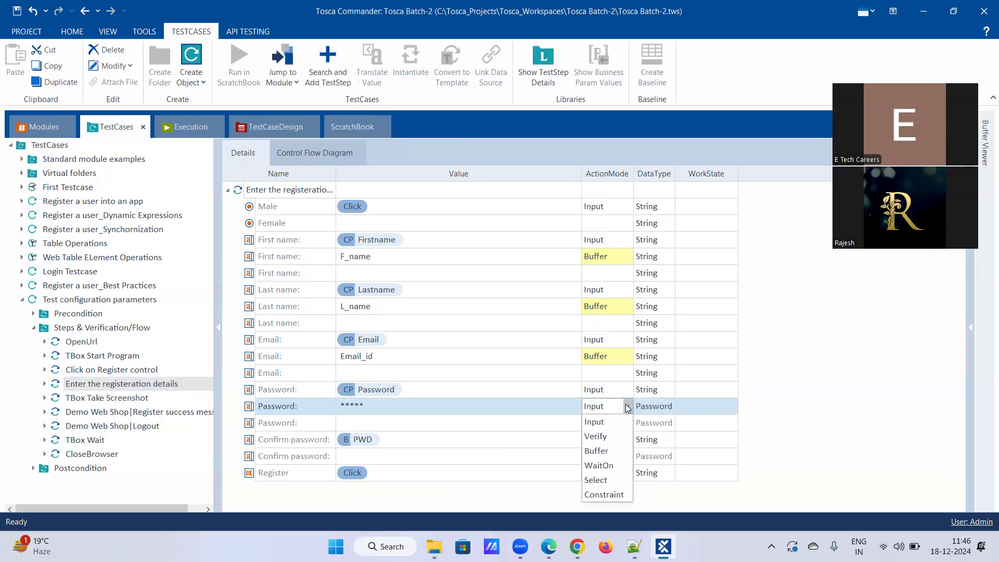
{"action": "left_click", "coordinate": [613, 452]}
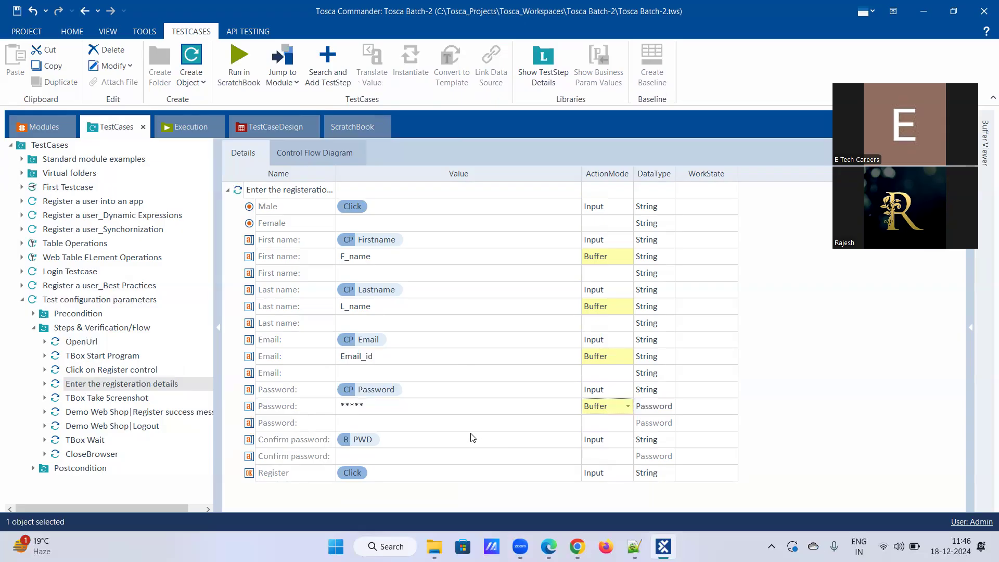
{"action": "left_click", "coordinate": [671, 406]}
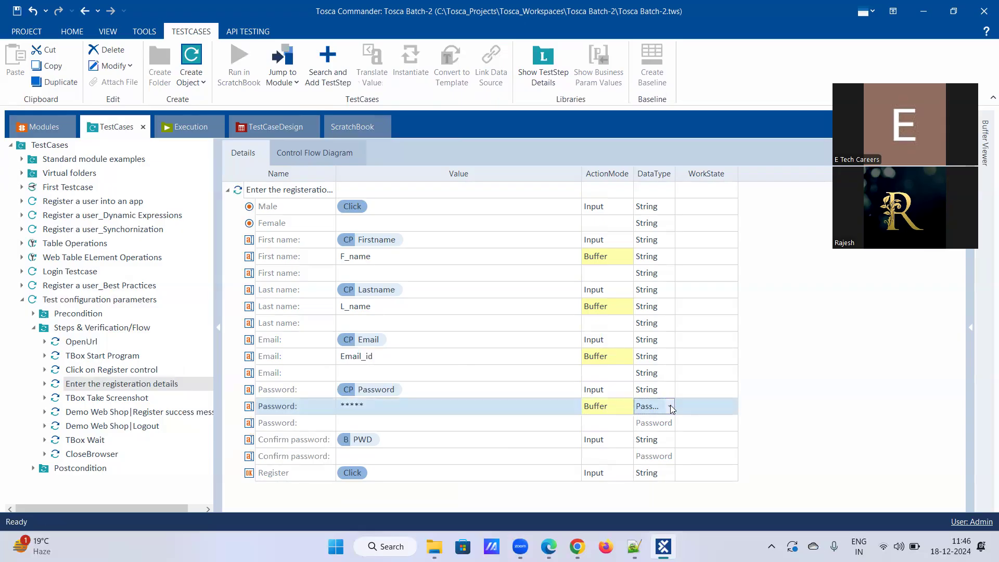
{"action": "left_click", "coordinate": [670, 406]}
{"action": "left_click", "coordinate": [650, 424]}
{"action": "left_click", "coordinate": [443, 408]}
{"action": "type", "text": "PWD"}
{"action": "left_click", "coordinate": [533, 428]}
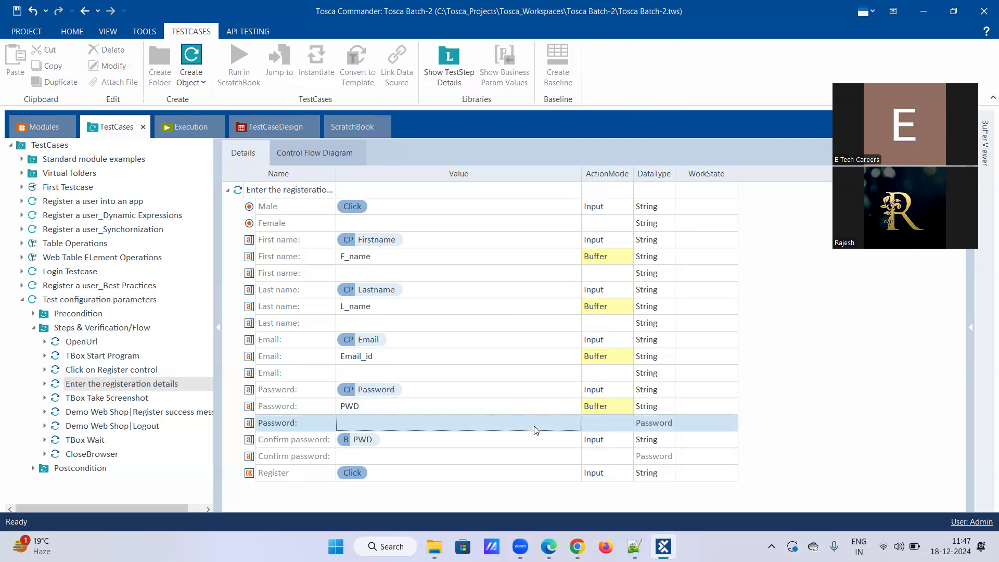
{"action": "left_click", "coordinate": [458, 440]}
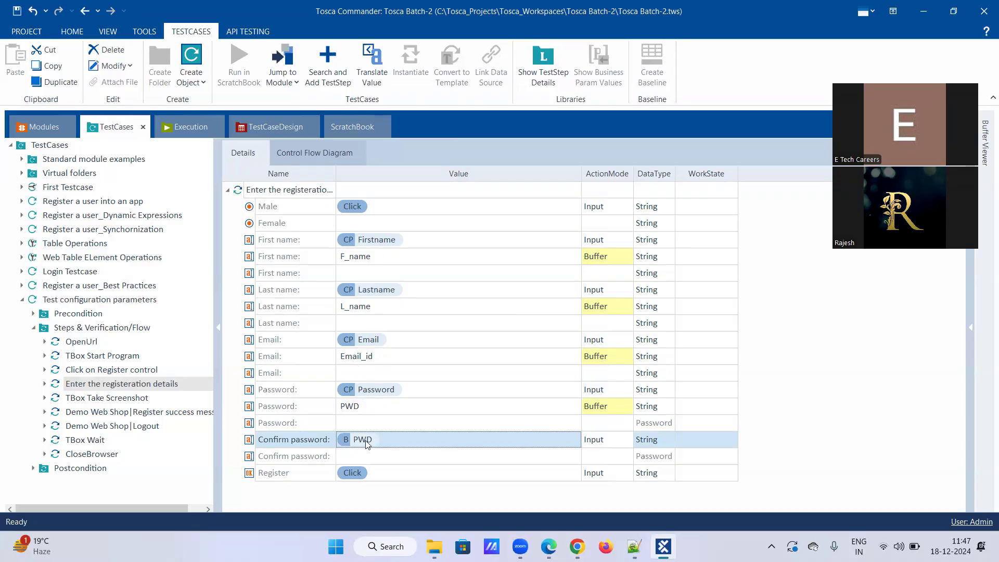
{"action": "left_click", "coordinate": [452, 475]}
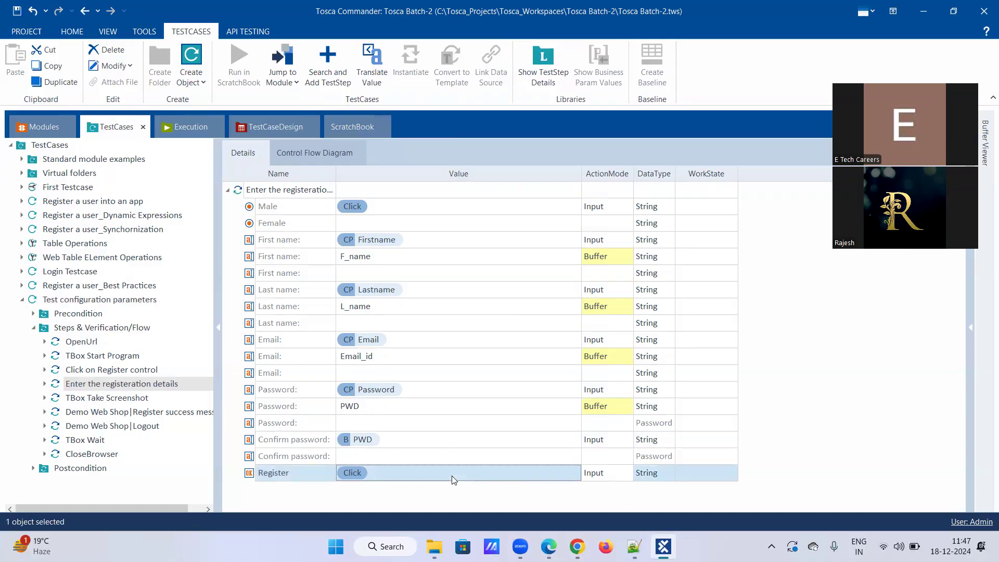
{"action": "left_click", "coordinate": [559, 498]}
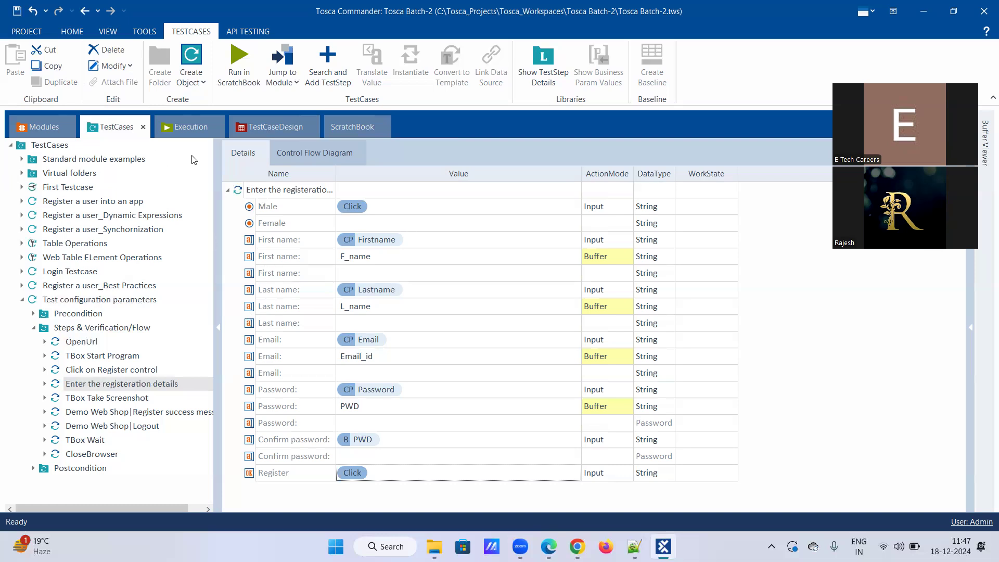
Compare the Test configuration parameters list (Browser through Url) with the registration step's values.
{"action": "left_click", "coordinate": [115, 300]}
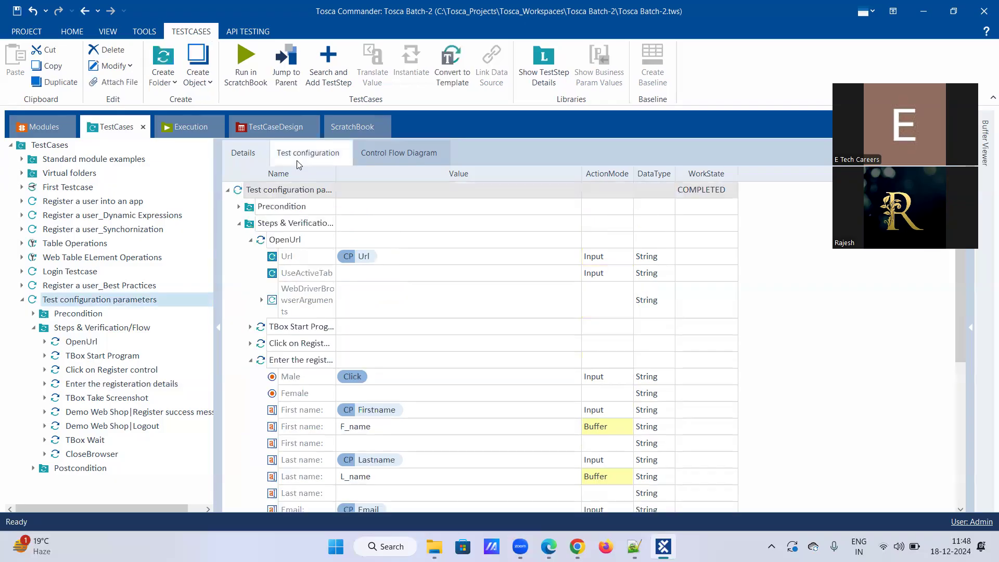
{"action": "left_click", "coordinate": [299, 154]}
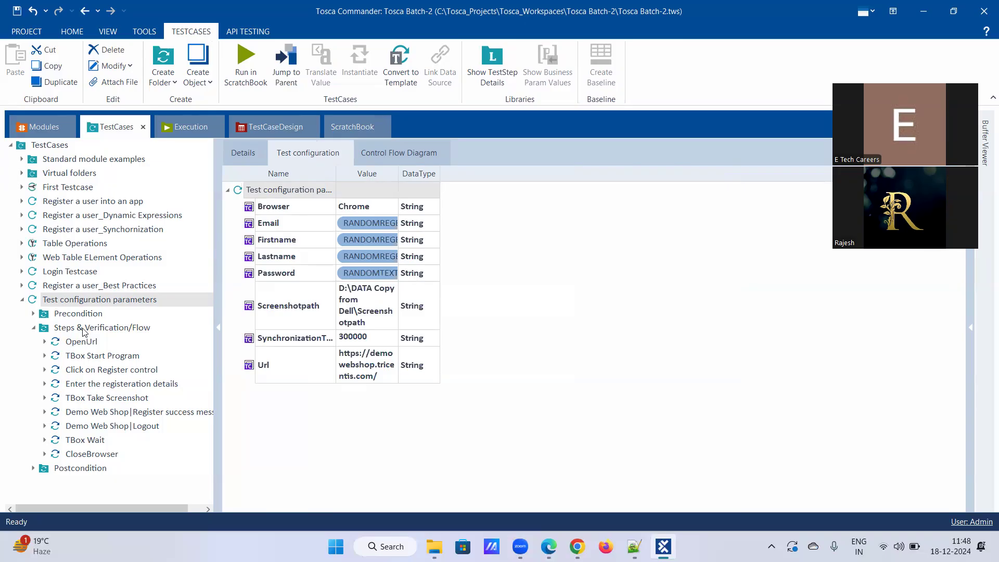
{"action": "left_click", "coordinate": [111, 385]}
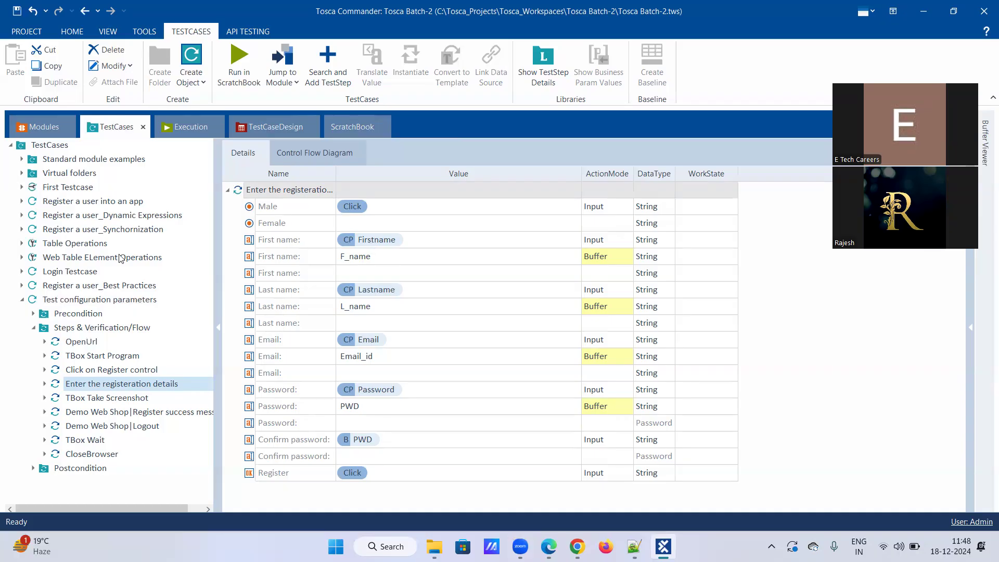
{"action": "left_click", "coordinate": [99, 301]}
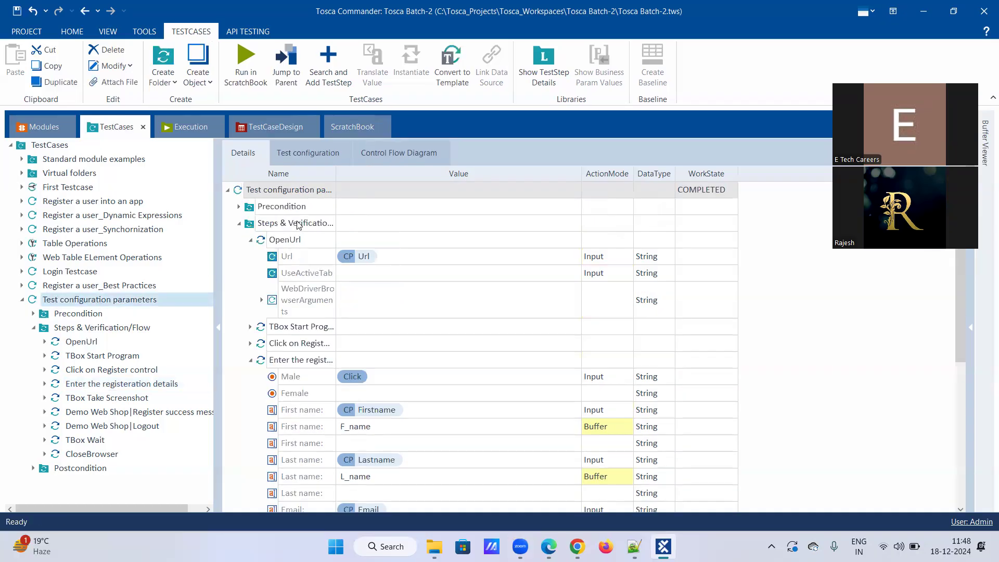
{"action": "left_click", "coordinate": [310, 156]}
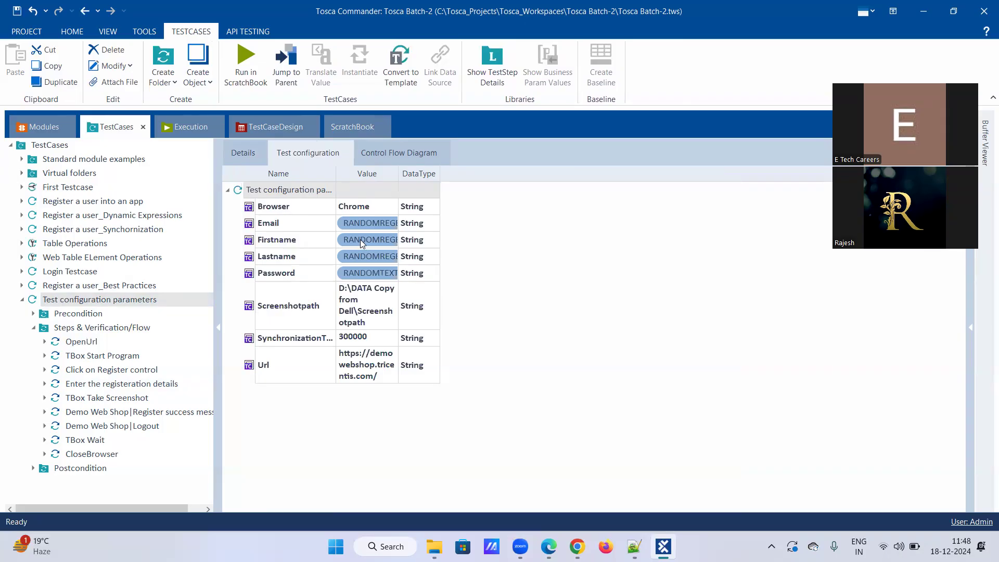
{"action": "left_click", "coordinate": [108, 384]}
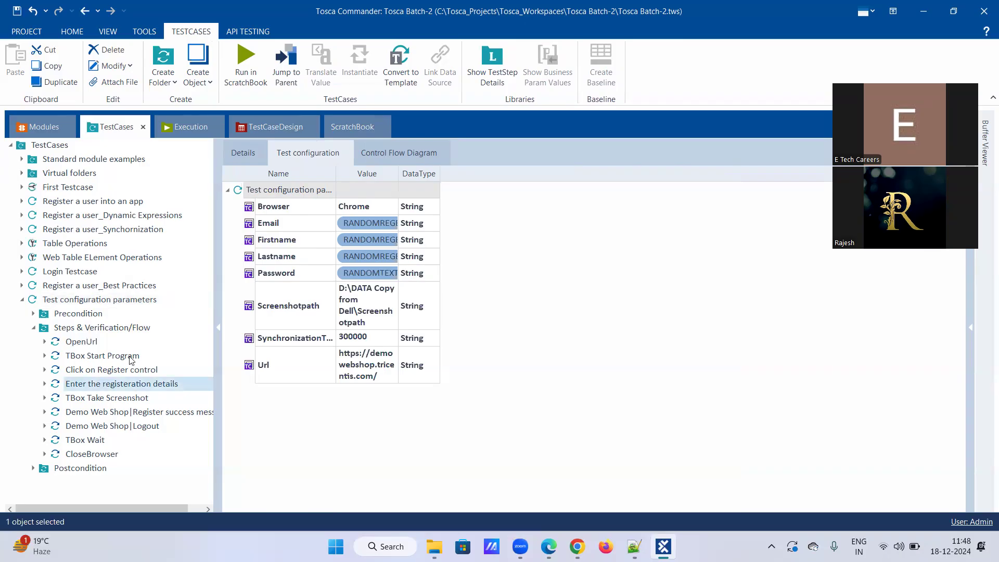
Translate the Firstname value {CP[Firstname]}, which resolves to the random name Awwuhq.
{"action": "right_click", "coordinate": [377, 245]}
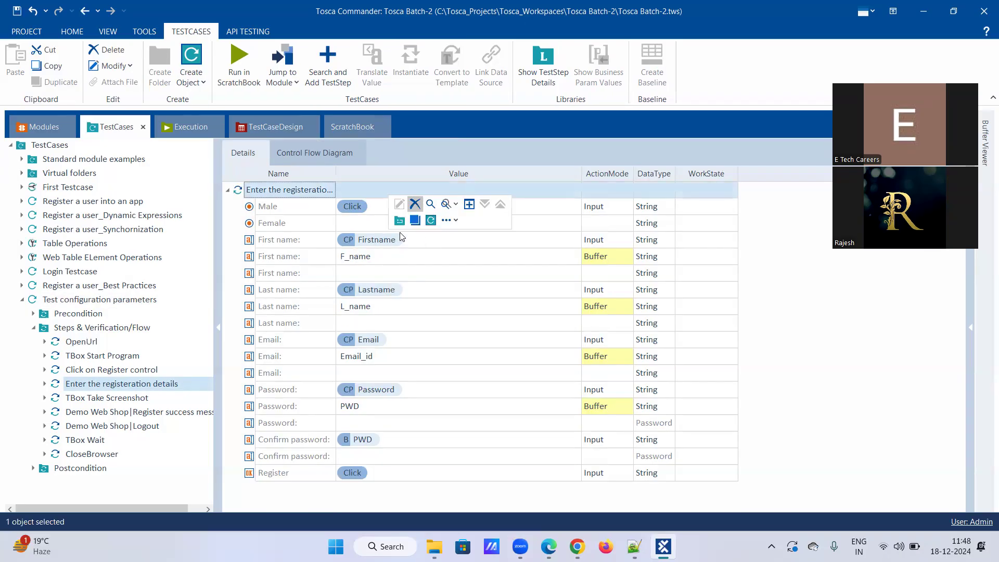
{"action": "left_click", "coordinate": [422, 272]}
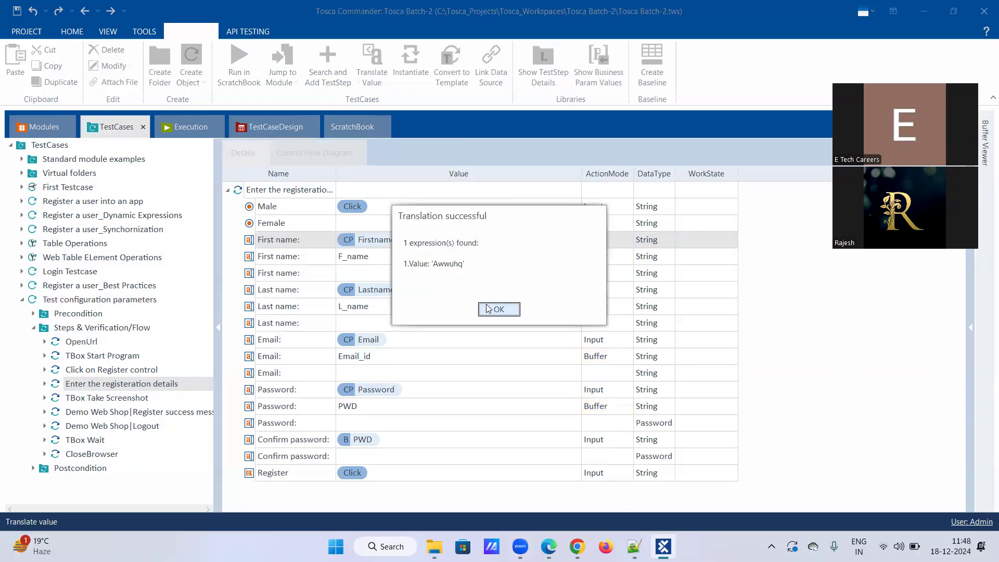
{"action": "key", "text": "Return"}
Translate the Lastname value {CP[Lastname]}, which resolves to the random name Nvscqq.
{"action": "right_click", "coordinate": [384, 289]}
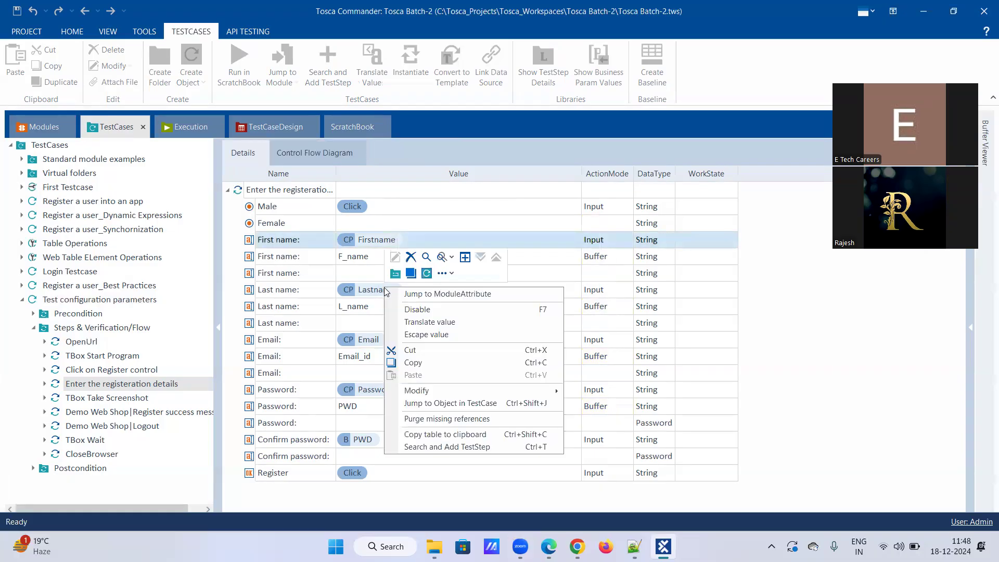
{"action": "left_click", "coordinate": [415, 322]}
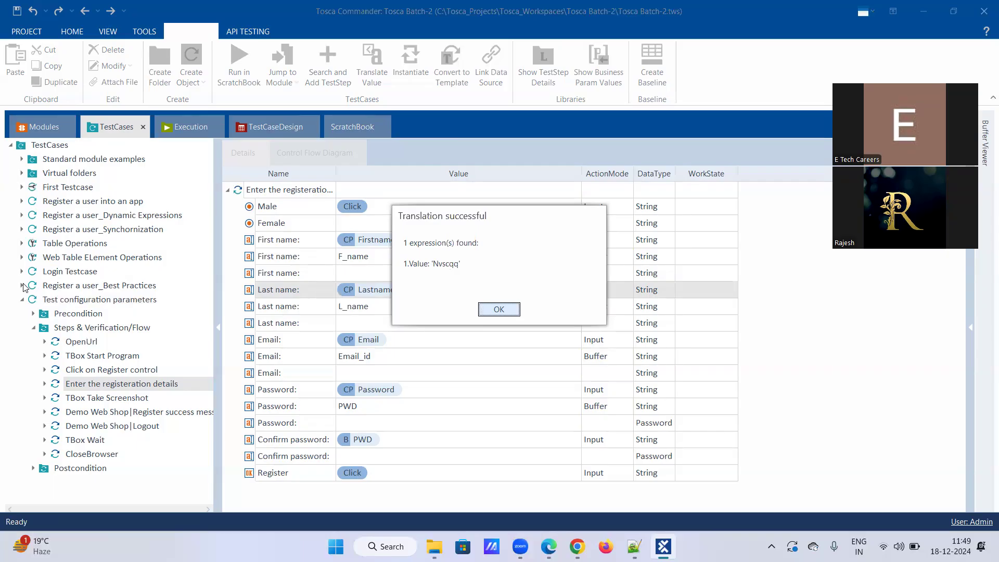
{"action": "key", "text": "Return"}
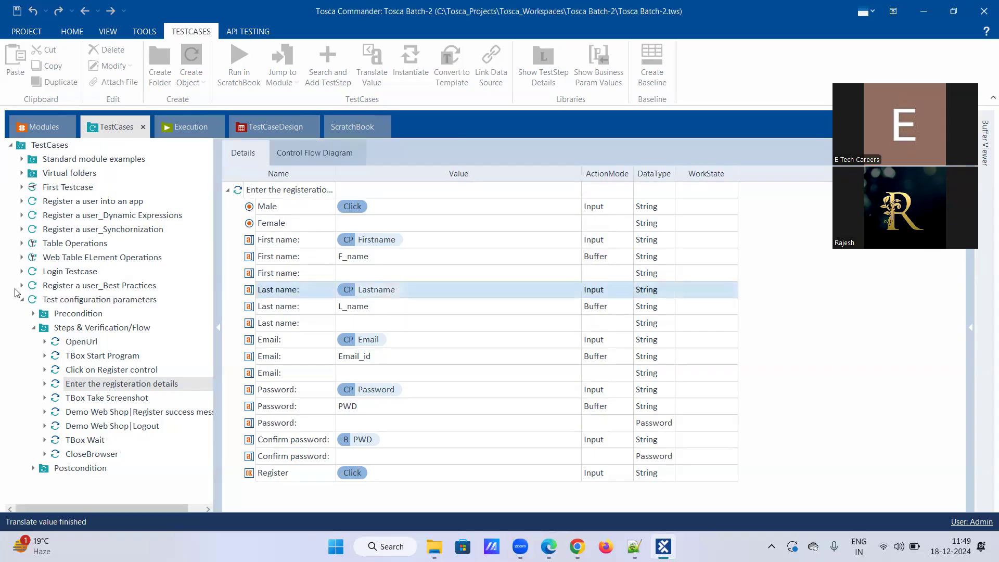
Open Register a user_Best Practices' Enter the registeration details step to compare its RANDOMREGEX/RANDOMTEXT values.
{"action": "left_click", "coordinate": [22, 286]}
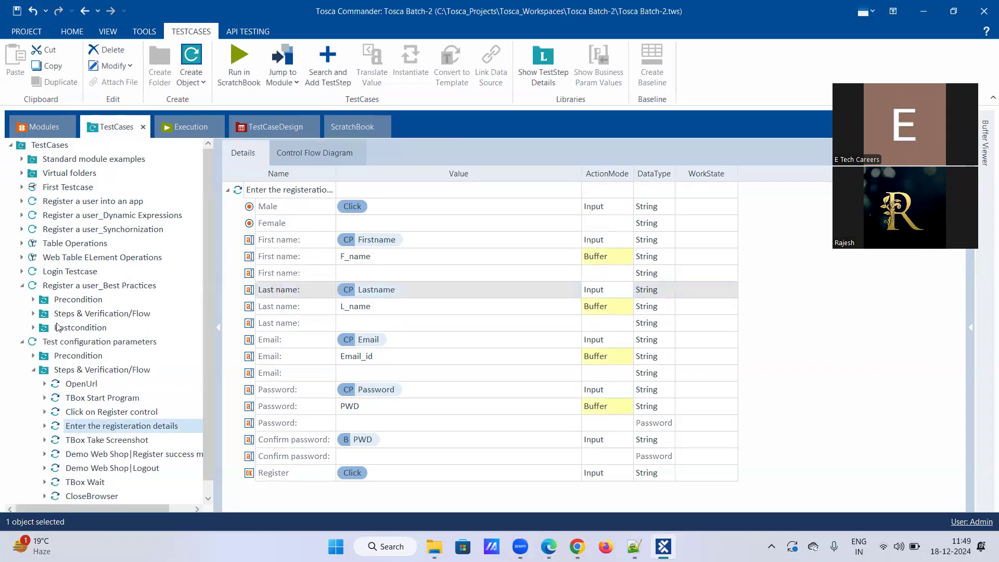
{"action": "left_click", "coordinate": [27, 313]}
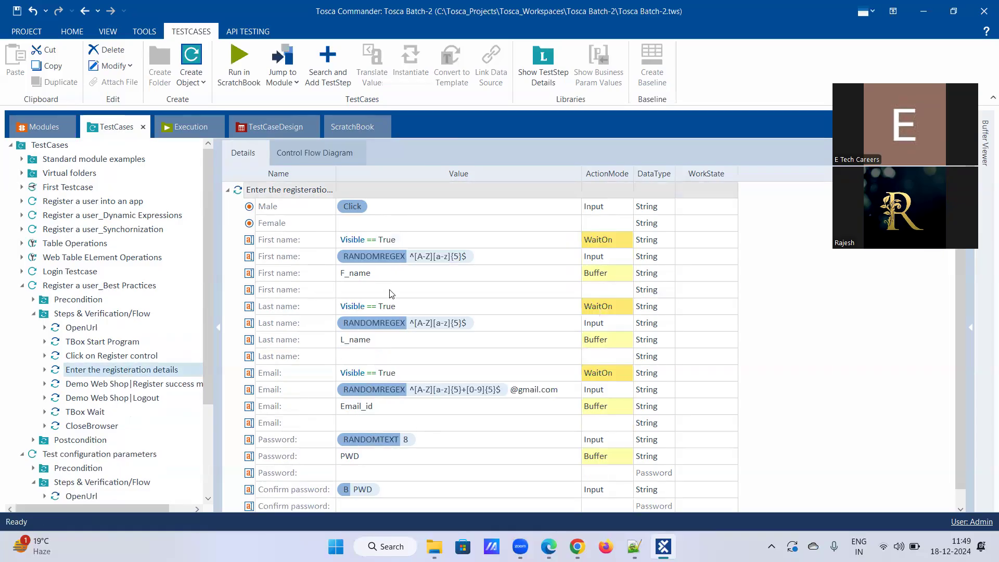
{"action": "scroll", "coordinate": [96, 478], "scroll_direction": "down", "scroll_amount": 2}
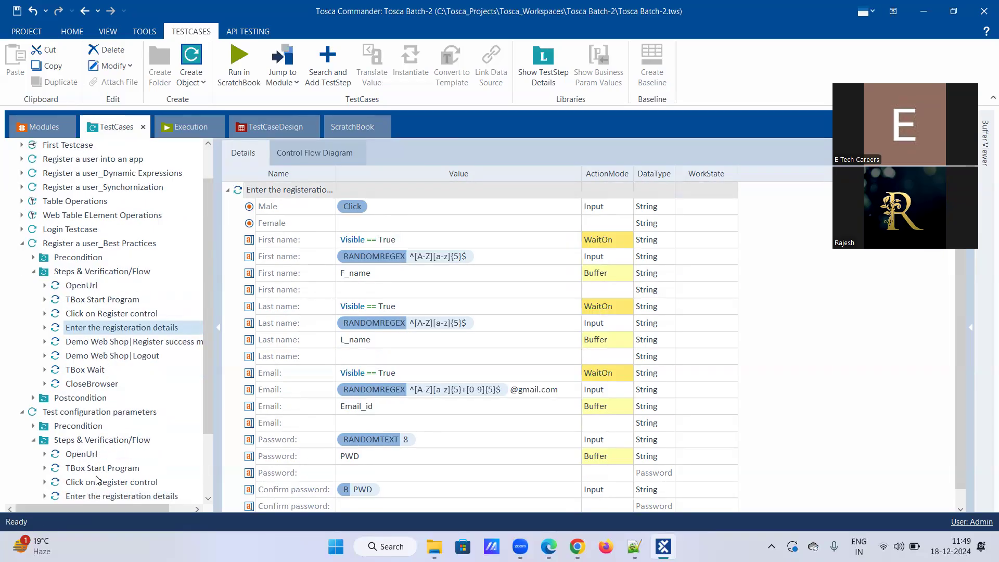
{"action": "left_click", "coordinate": [97, 456]}
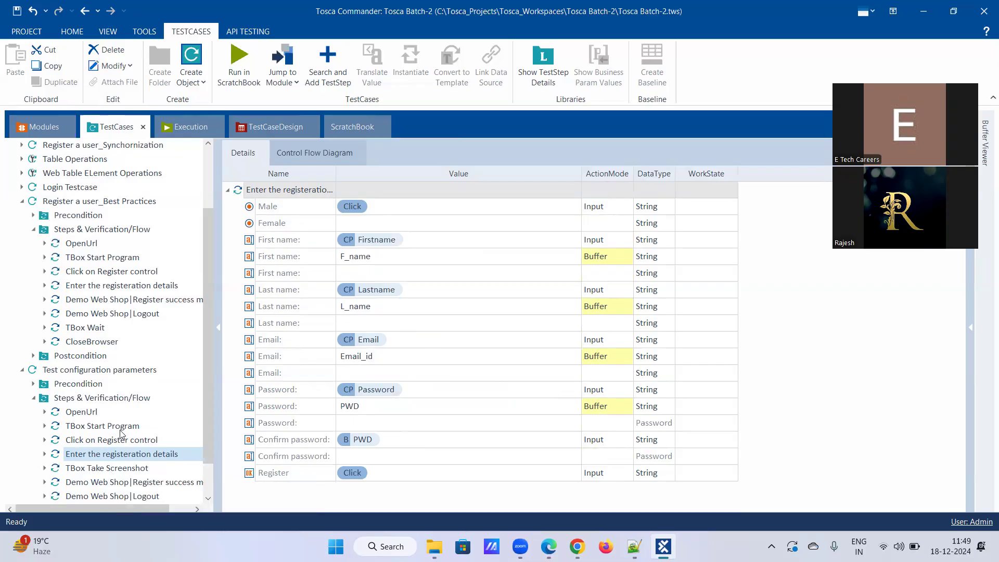
{"action": "left_click", "coordinate": [123, 287]}
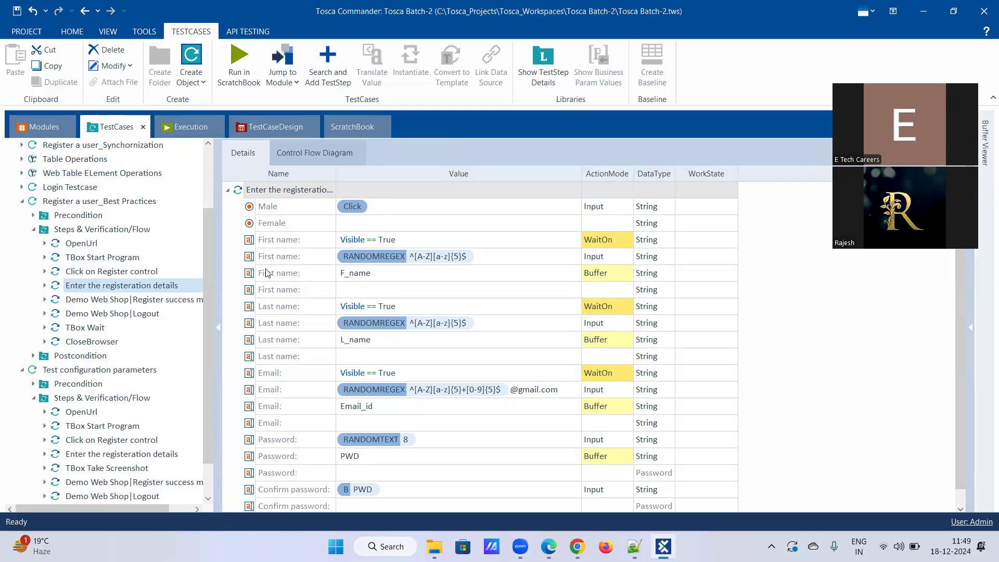
{"action": "scroll", "coordinate": [299, 422], "scroll_direction": "down", "scroll_amount": 1}
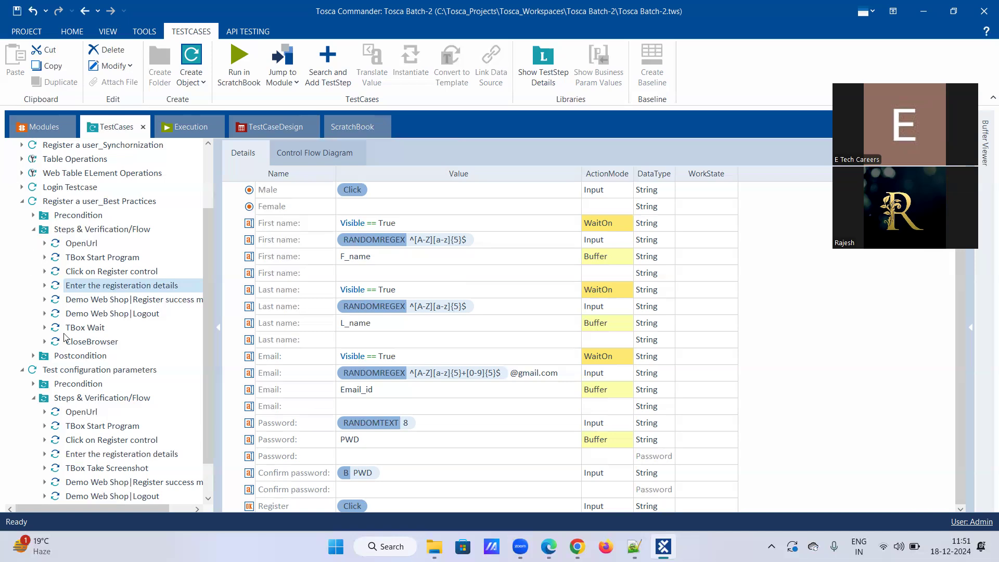
Review the test case's configuration parameters Email, Password, Screenshotpath and the demo web shop Url.
{"action": "left_click", "coordinate": [83, 371]}
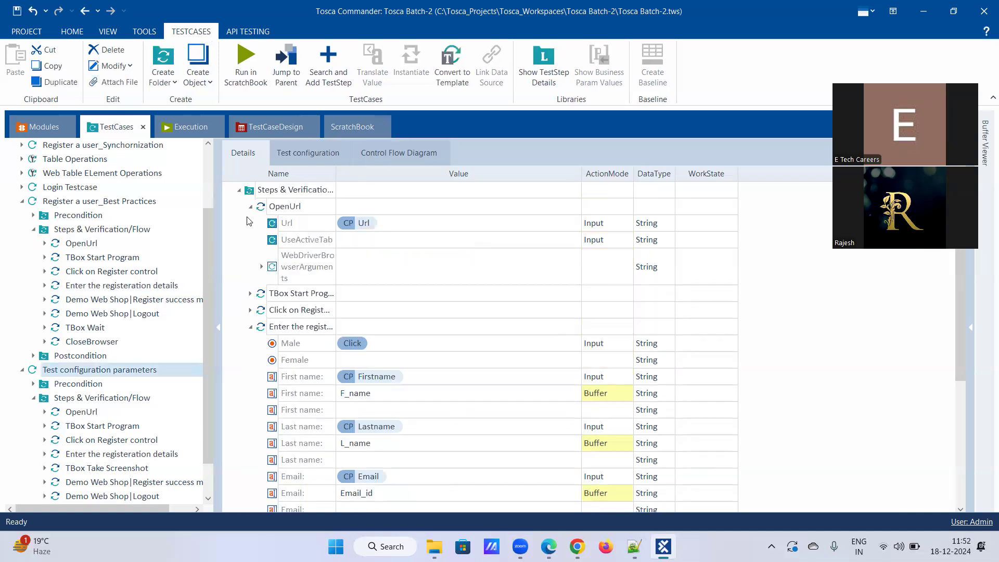
{"action": "left_click", "coordinate": [322, 154]}
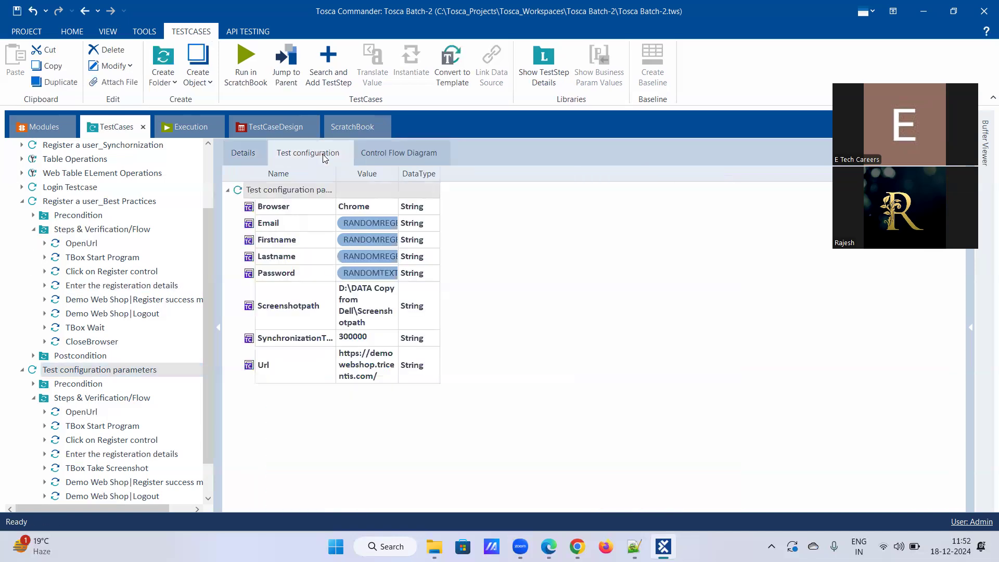
{"action": "left_click", "coordinate": [356, 227]}
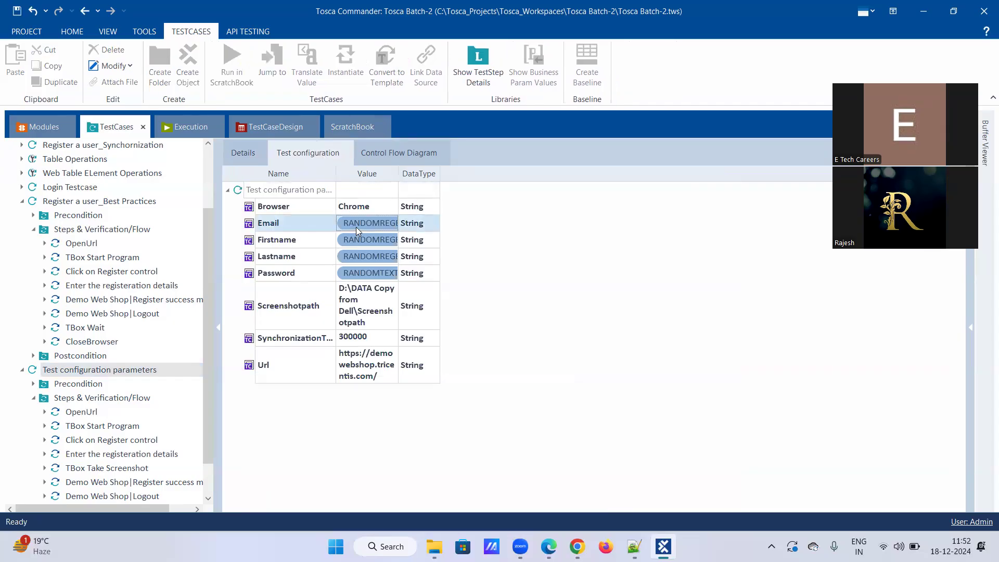
{"action": "left_click", "coordinate": [359, 279]}
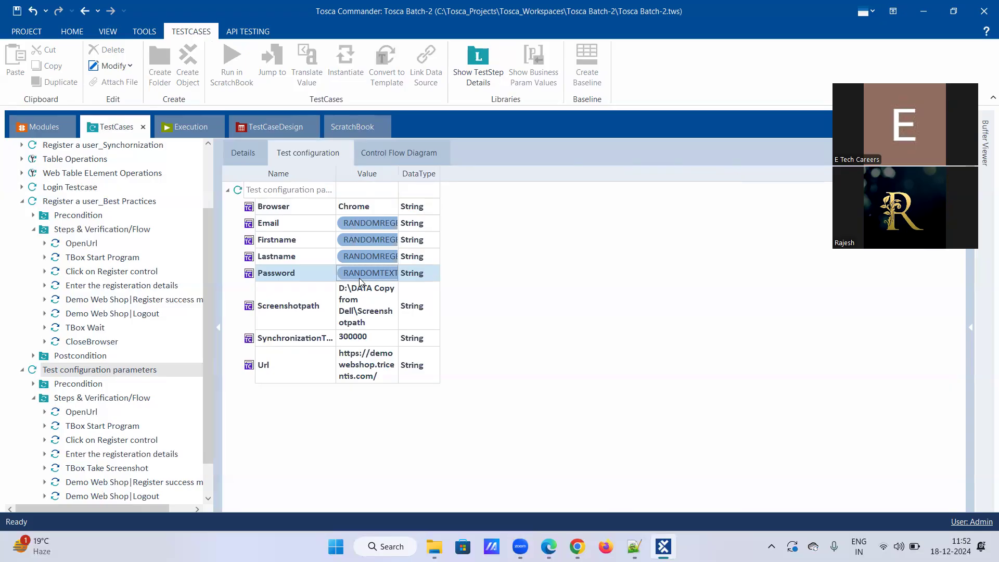
{"action": "scroll", "coordinate": [96, 436], "scroll_direction": "down", "scroll_amount": 1}
Cut the hard-coded Directory path from TBox Take Screenshot and start typing {CP[ in its place.
{"action": "left_click", "coordinate": [97, 426]}
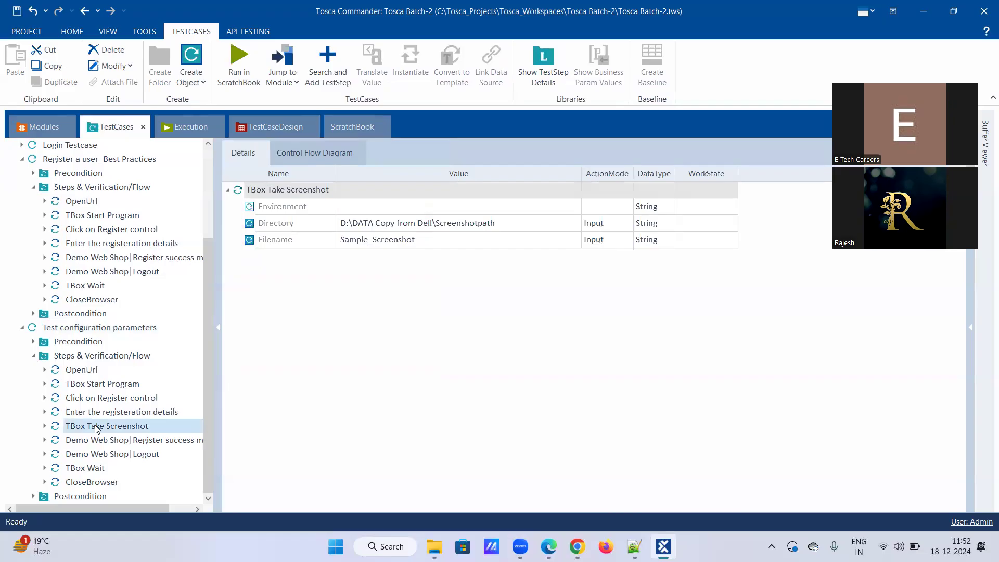
{"action": "right_click", "coordinate": [481, 223]}
{"action": "left_click", "coordinate": [509, 190]}
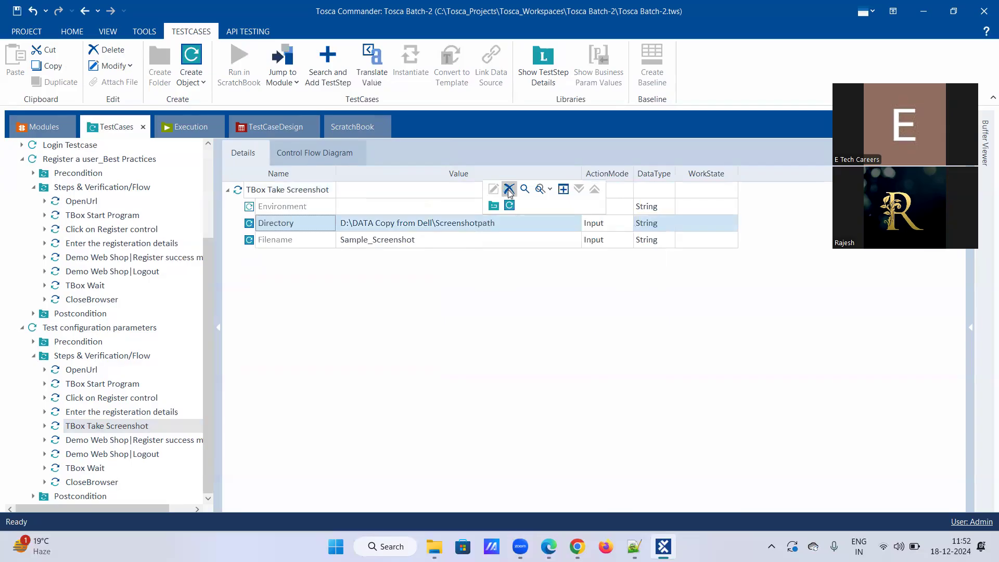
{"action": "left_click", "coordinate": [476, 222]}
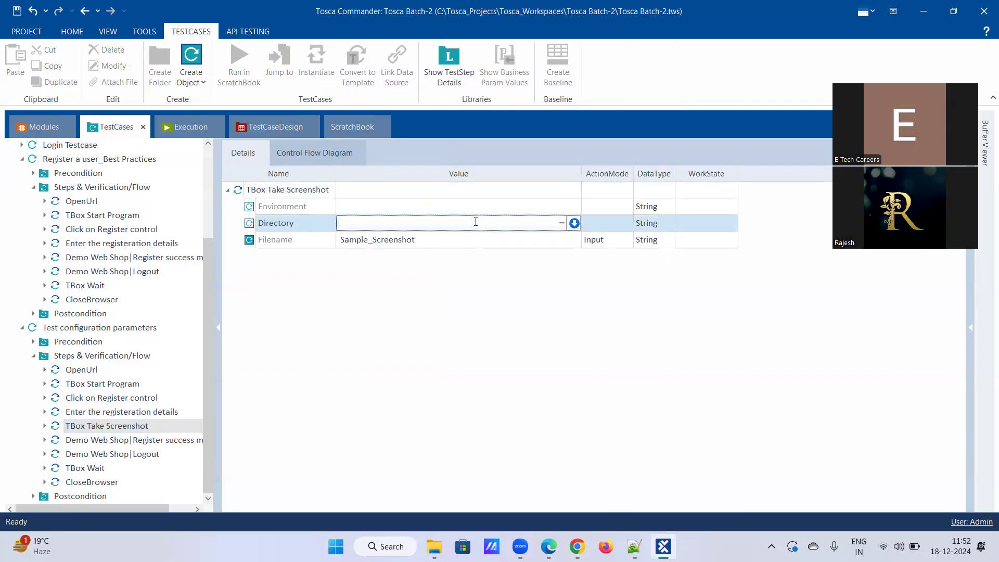
{"action": "type", "text": "{CP[]"}
Look up the Screenshotpath parameter name on the Test configuration tab, then return to the screenshot step.
{"action": "left_click", "coordinate": [94, 331]}
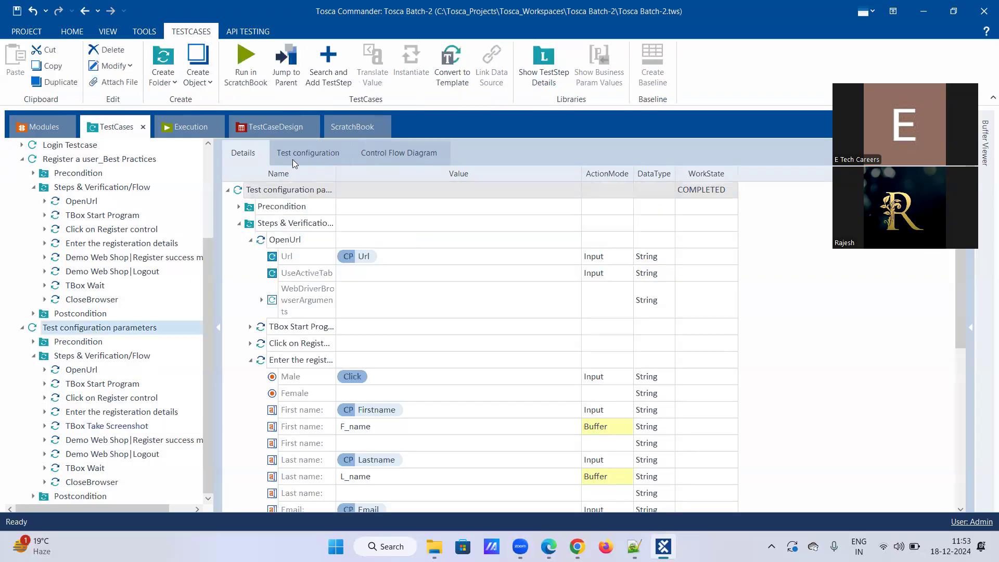
{"action": "left_click", "coordinate": [292, 307]}
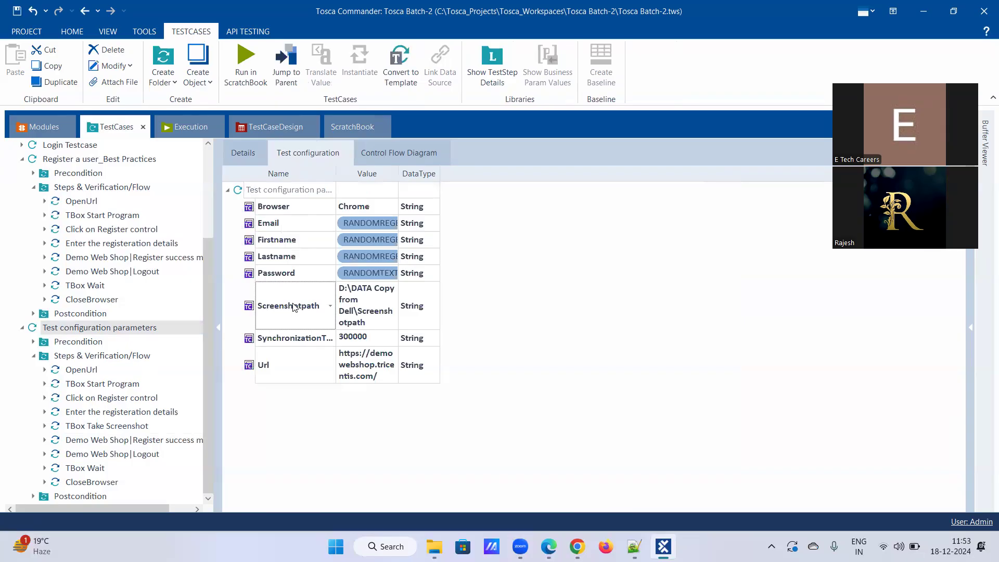
{"action": "left_click_drag", "start_coordinate": [319, 307], "coordinate": [194, 317]}
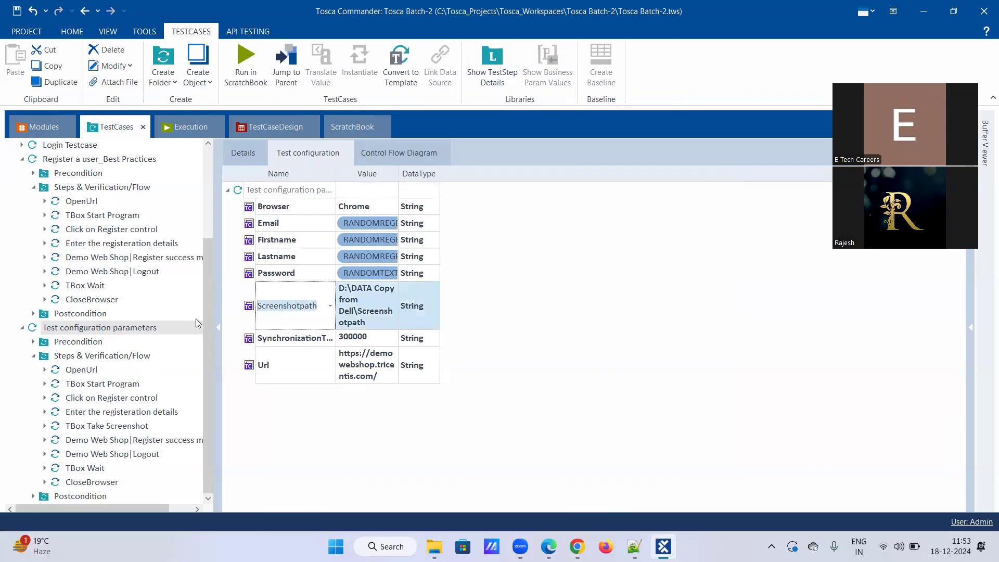
{"action": "left_click", "coordinate": [133, 428]}
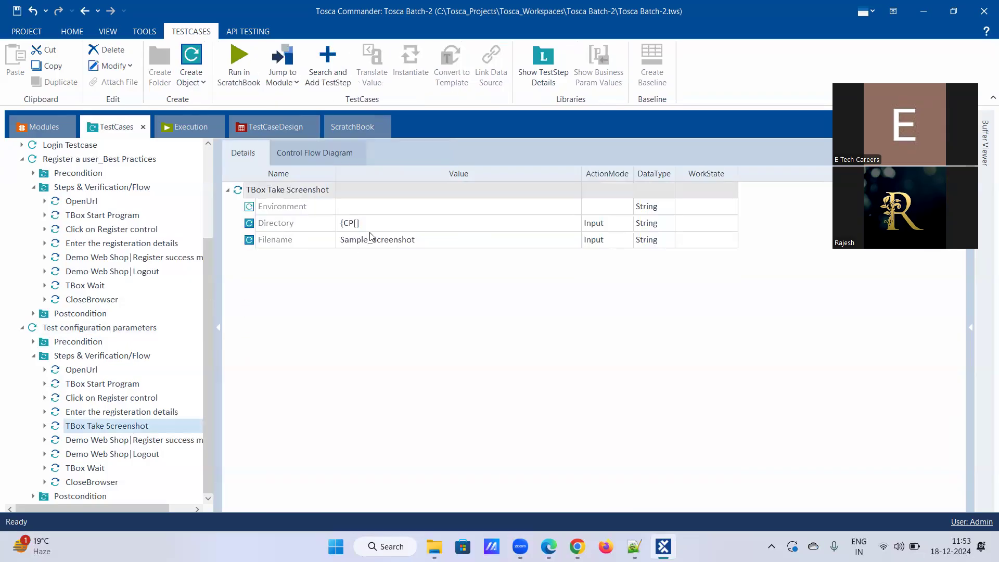
Complete the Directory value as {CP[Screenshotpath]}.
{"action": "left_click", "coordinate": [357, 224]}
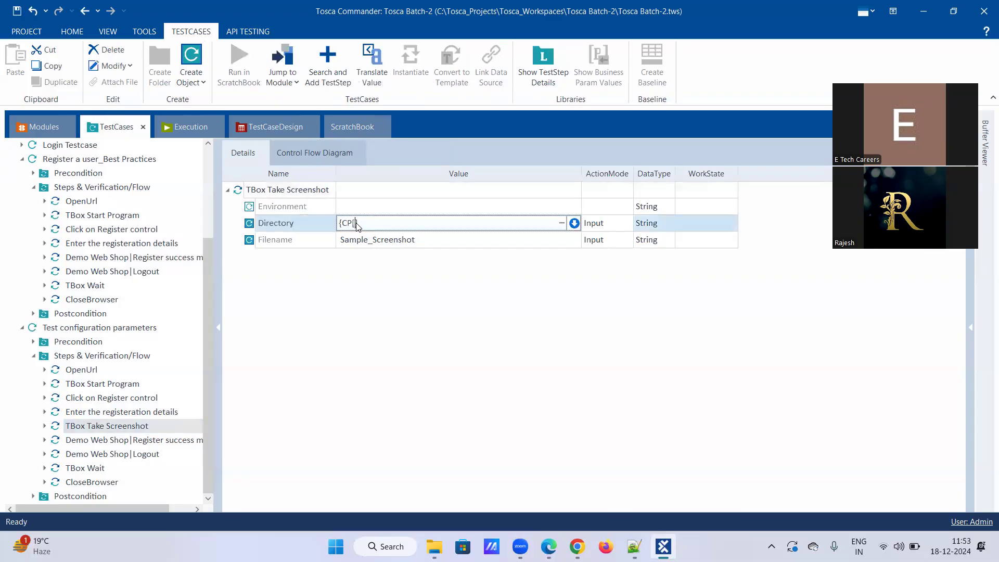
{"action": "type", "text": "Screenshotpath]}"}
{"action": "key", "text": "Return"}
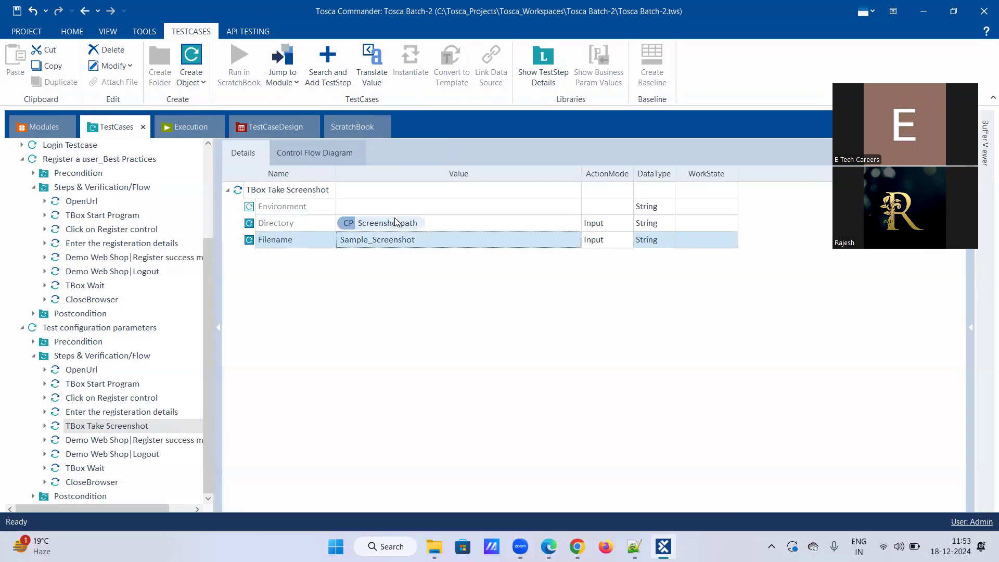
Translate the Directory value and confirm it resolves to D:\DATA Copy from Dell\Screenshotpath.
{"action": "right_click", "coordinate": [401, 224]}
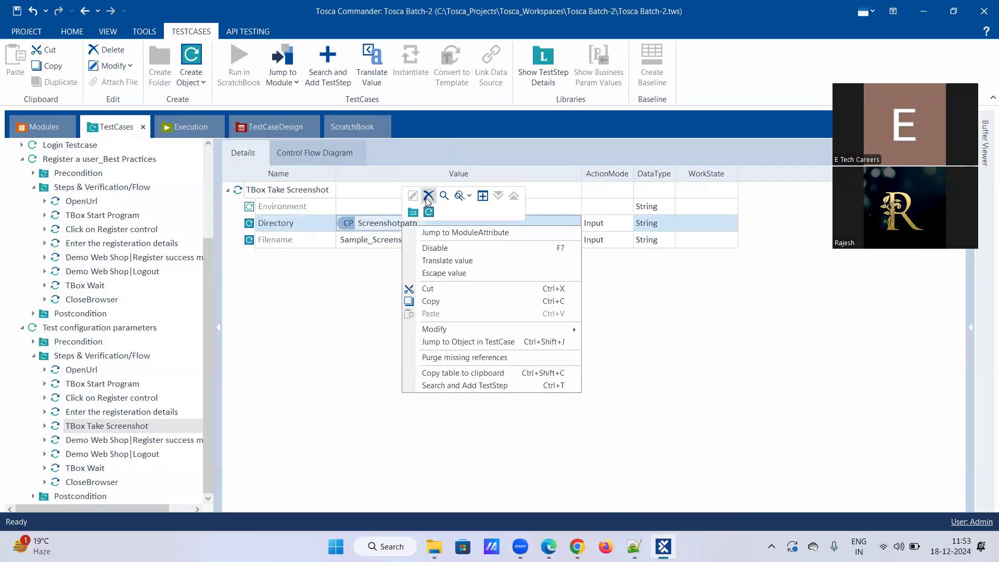
{"action": "left_click", "coordinate": [441, 262]}
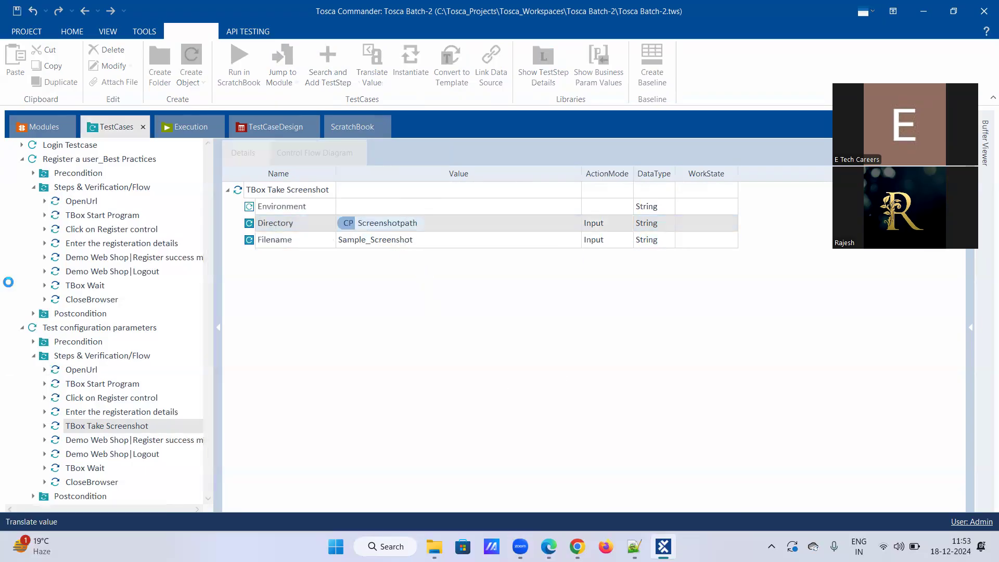
{"action": "left_click_drag", "start_coordinate": [434, 264], "coordinate": [574, 264]}
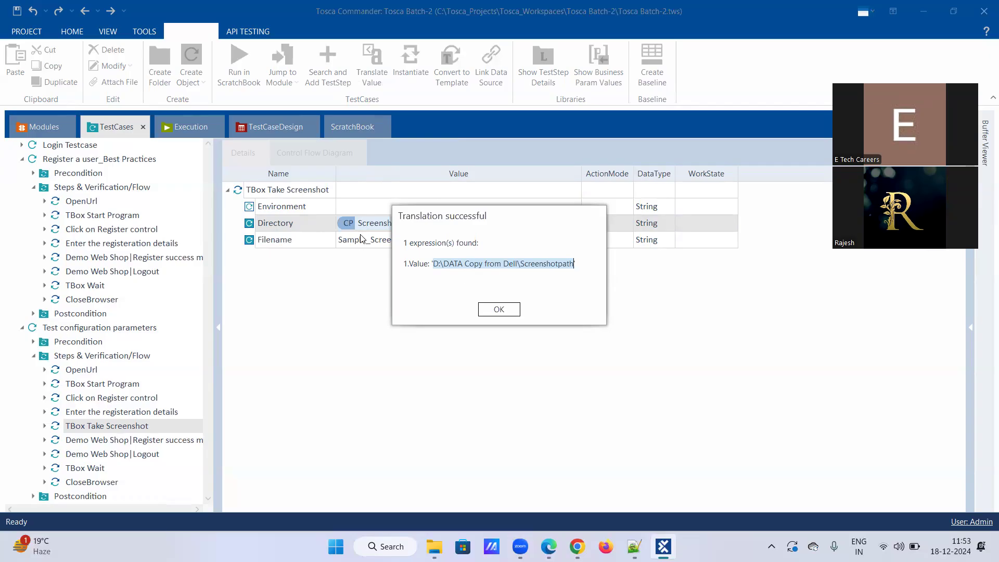
{"action": "left_click", "coordinate": [498, 310]}
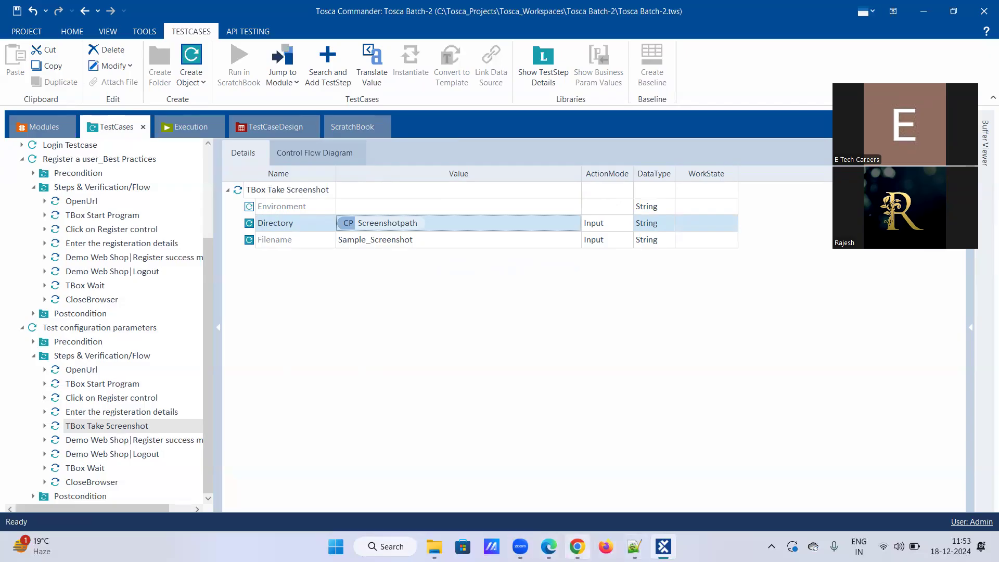
{"action": "mouse_move", "coordinate": [577, 546]}
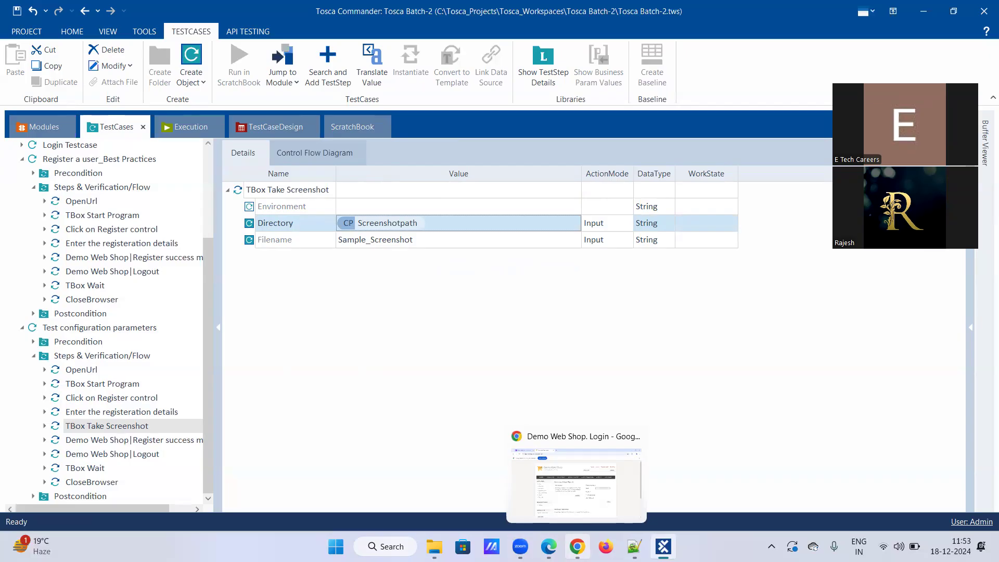
{"action": "left_click", "coordinate": [87, 374]}
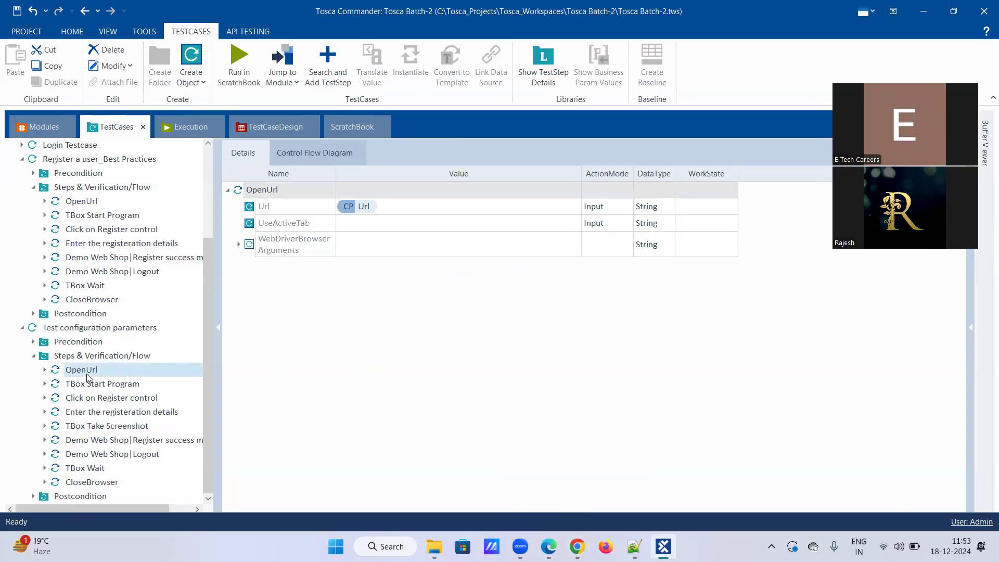
{"action": "right_click", "coordinate": [351, 209]}
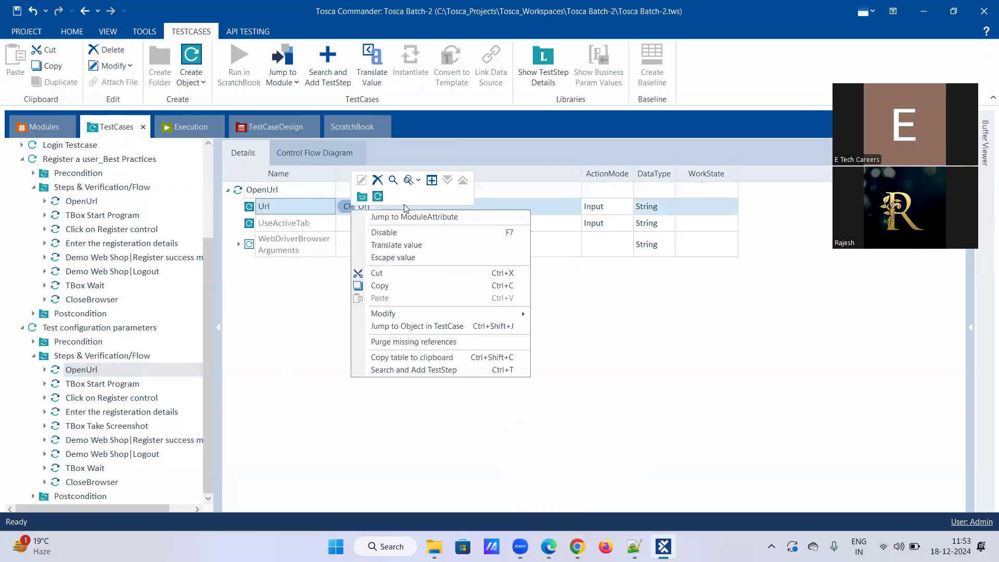
{"action": "left_click", "coordinate": [404, 244]}
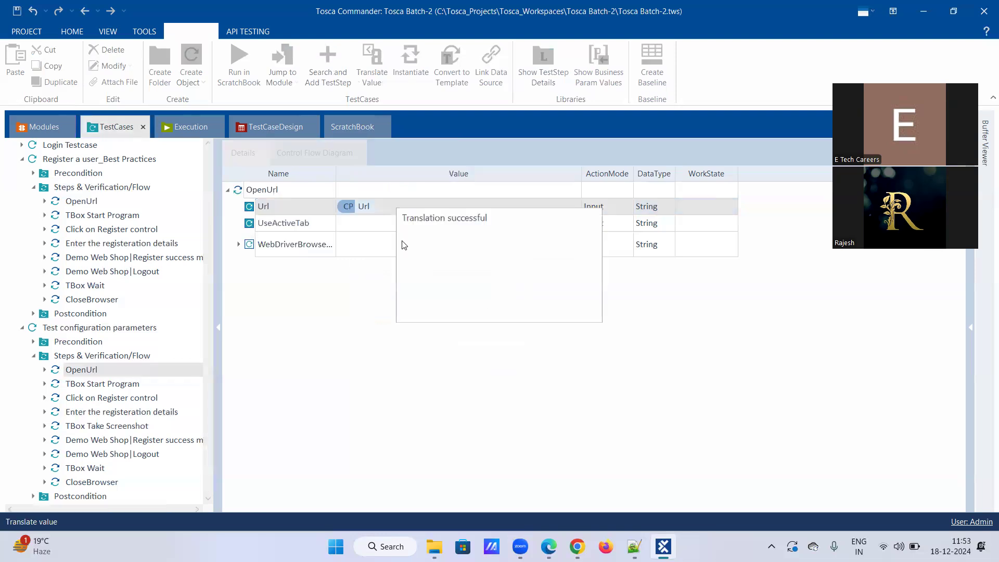
{"action": "left_click", "coordinate": [519, 311]}
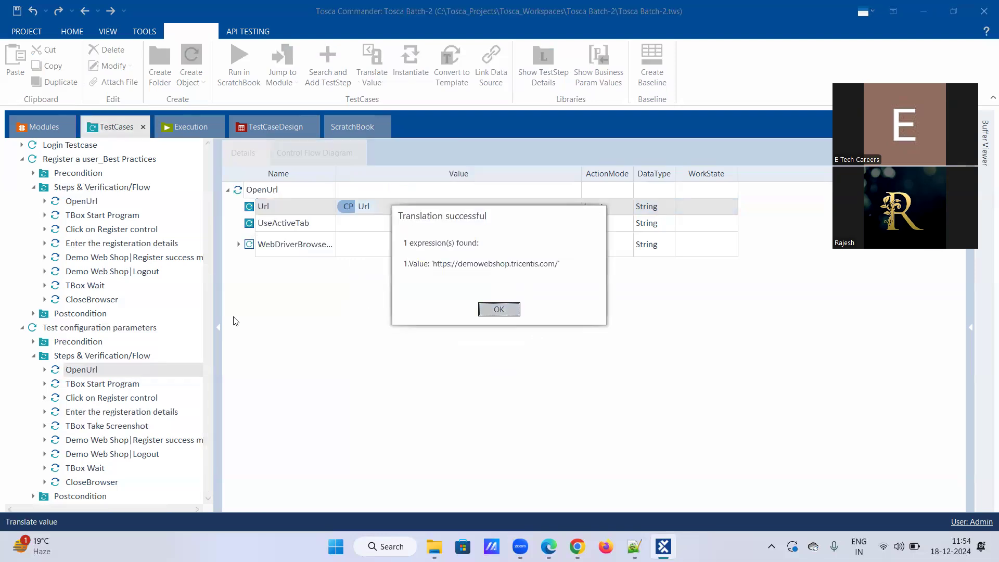
{"action": "left_click", "coordinate": [32, 341]}
{"action": "left_click", "coordinate": [89, 412]}
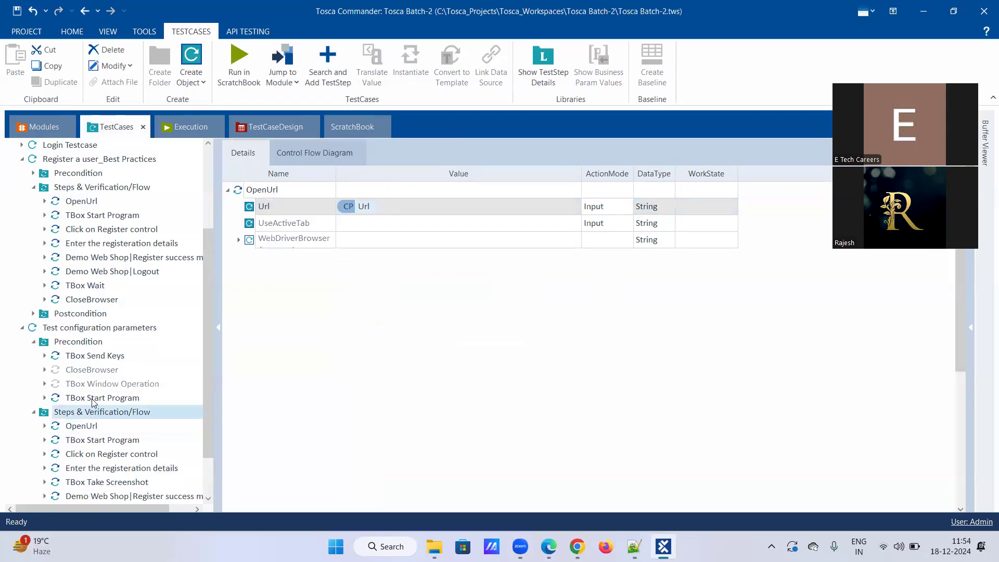
Browse the Precondition's TBox Start Program and Send Keys steps and the Postcondition steps.
{"action": "left_click", "coordinate": [93, 400]}
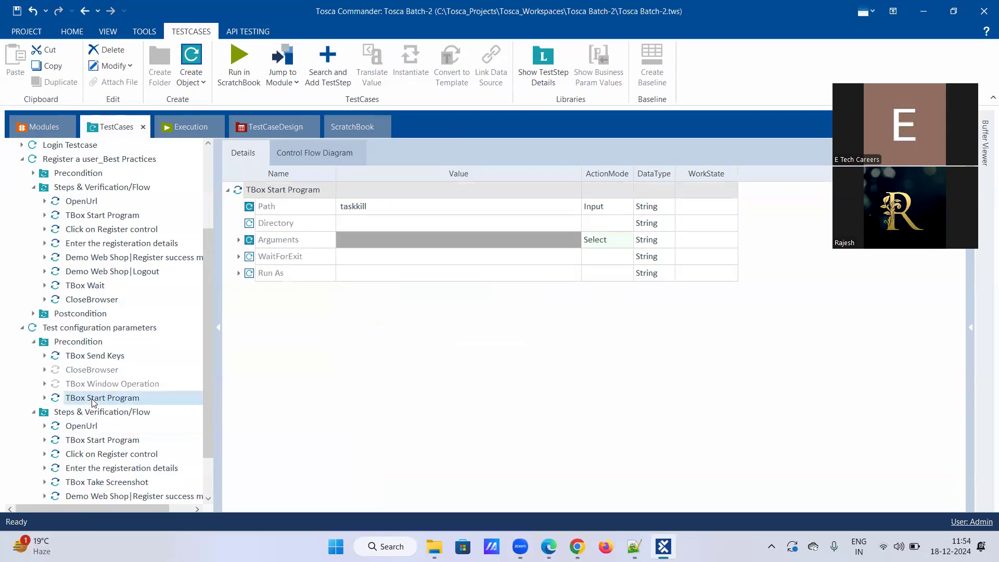
{"action": "left_click", "coordinate": [99, 357]}
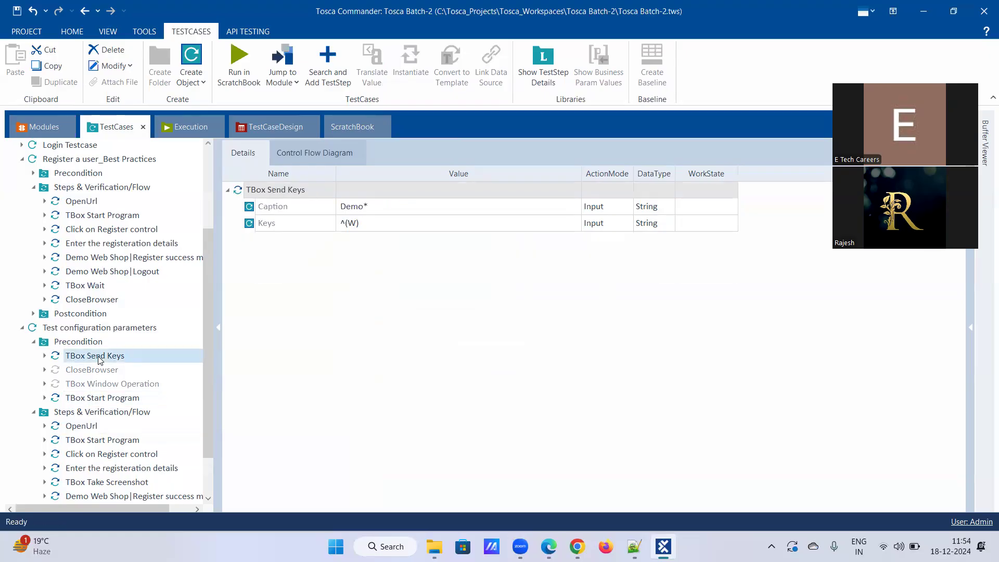
{"action": "scroll", "coordinate": [75, 403], "scroll_direction": "down", "scroll_amount": 2}
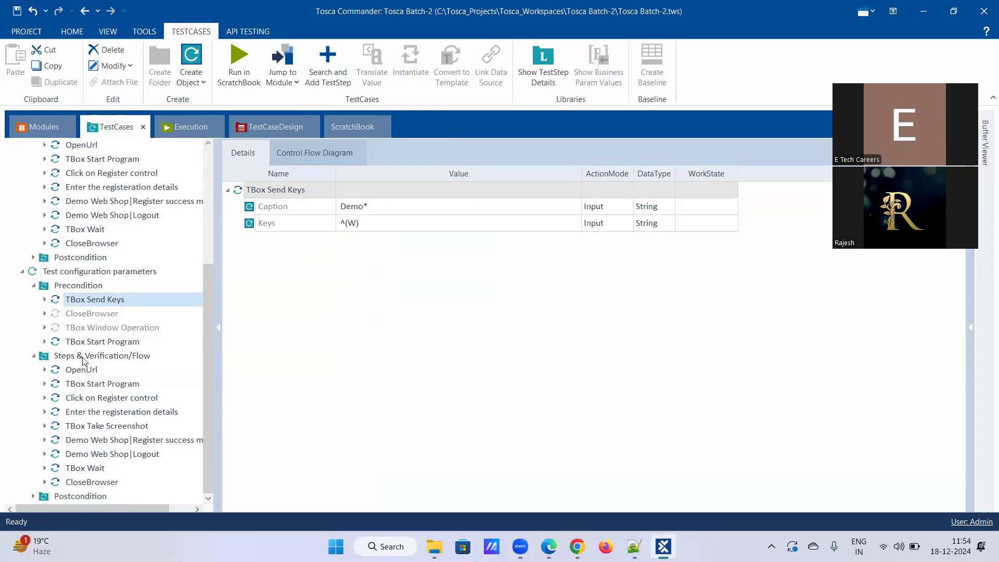
{"action": "left_click", "coordinate": [33, 496]}
{"action": "scroll", "coordinate": [63, 451], "scroll_direction": "down", "scroll_amount": 2}
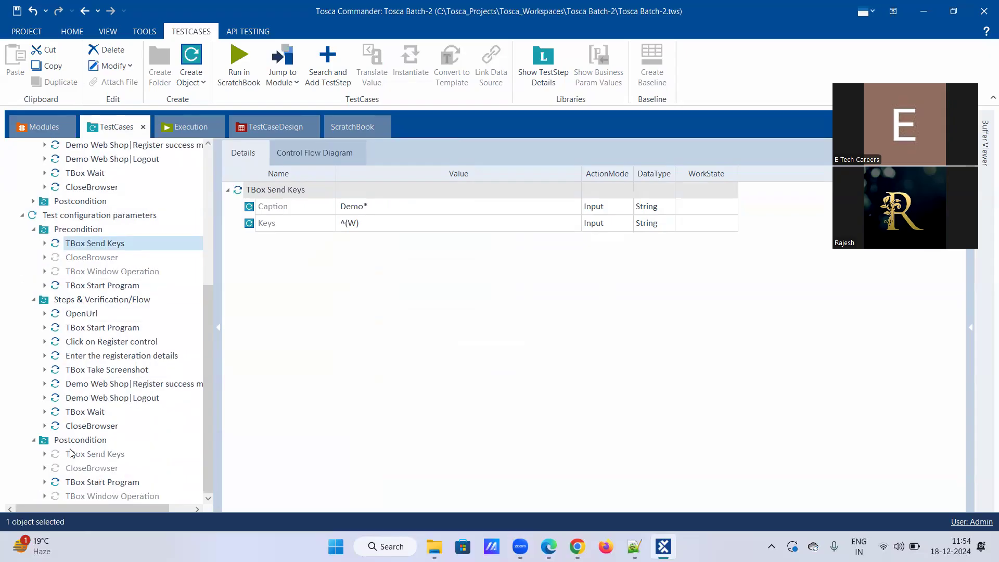
{"action": "right_click", "coordinate": [106, 484]}
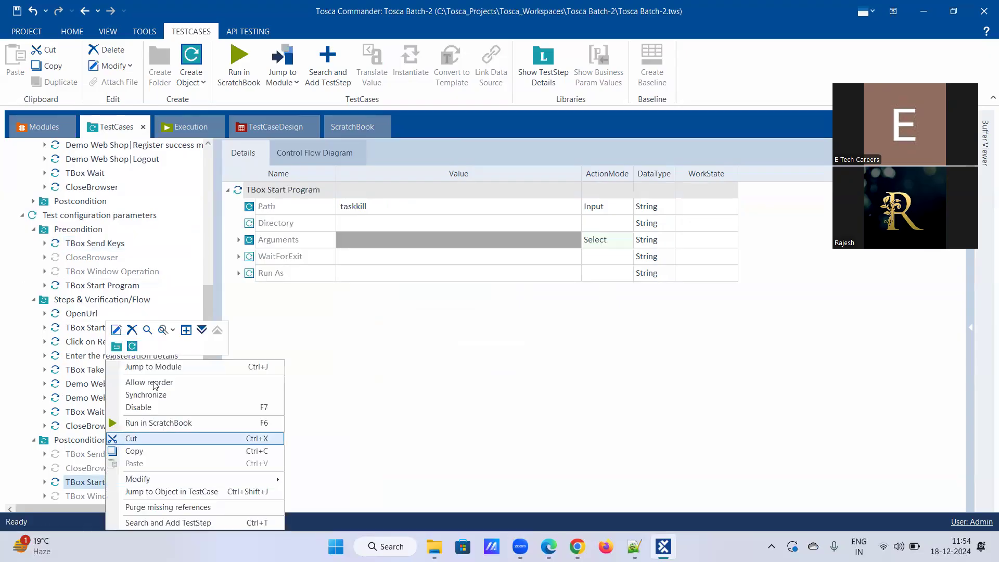
{"action": "left_click", "coordinate": [83, 234]}
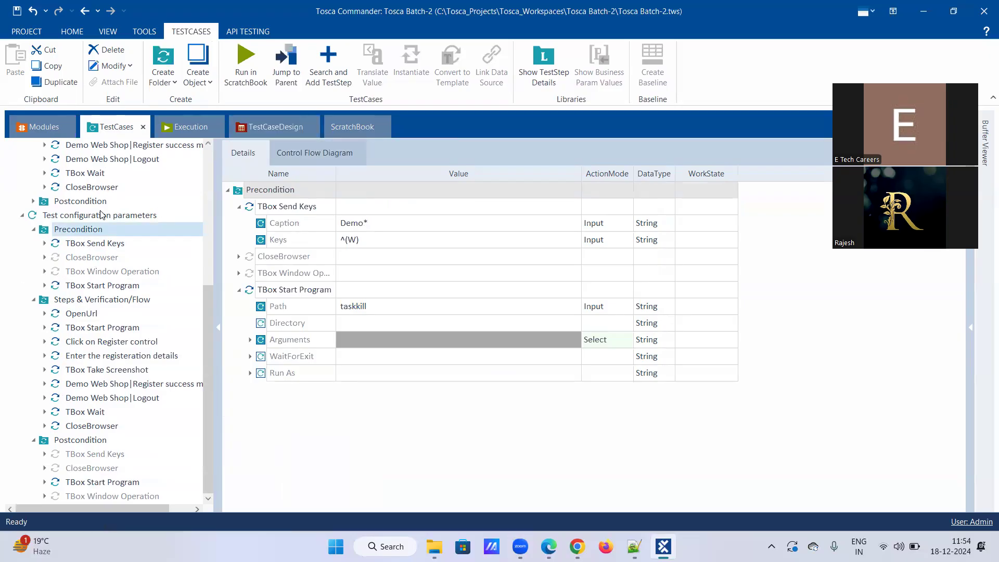
Check Browser is Chrome, then expand TBox Start Program's taskkill arguments /f, /im, chrome.exe.
{"action": "left_click", "coordinate": [109, 212]}
{"action": "left_click", "coordinate": [307, 153]}
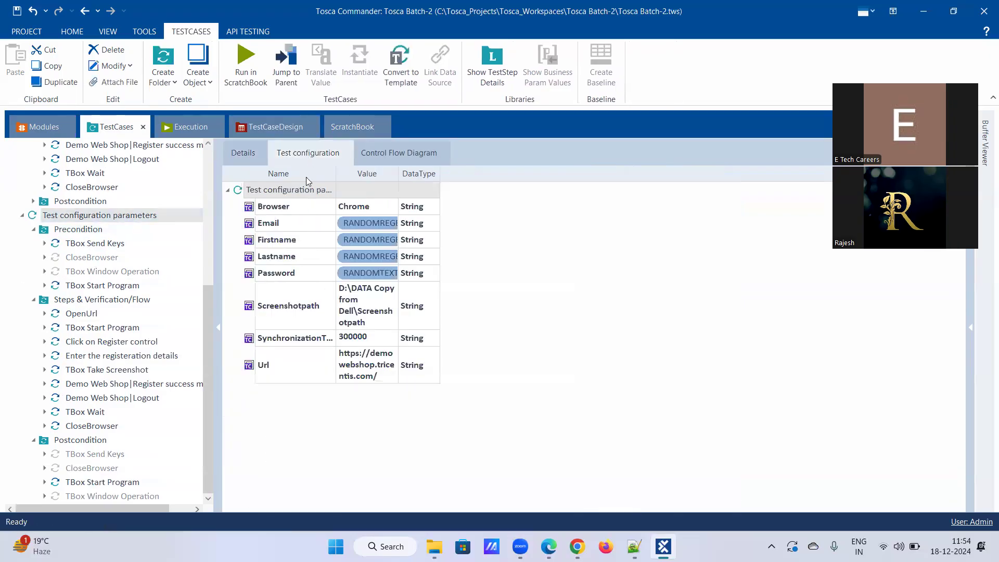
{"action": "left_click", "coordinate": [370, 207]}
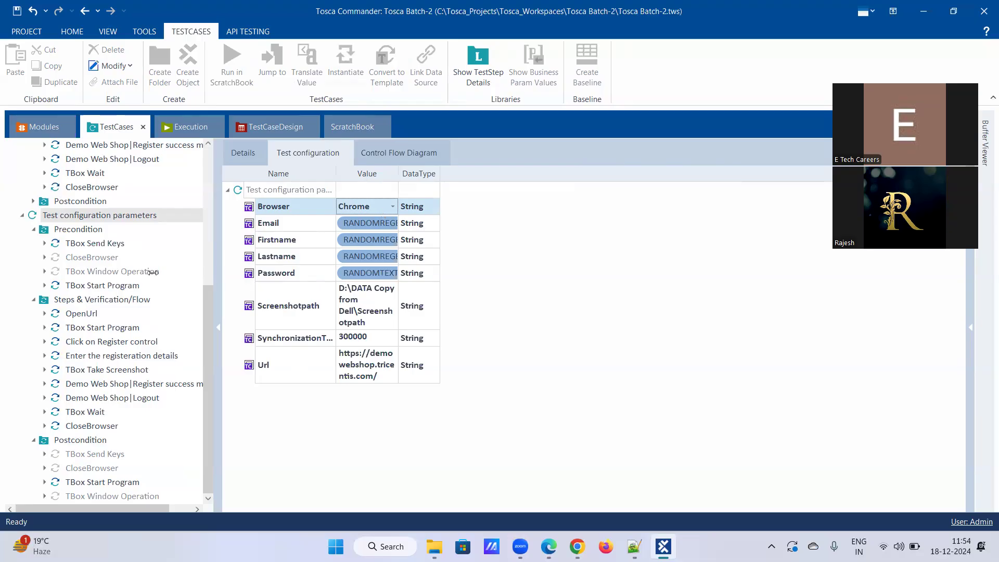
{"action": "left_click", "coordinate": [106, 286]}
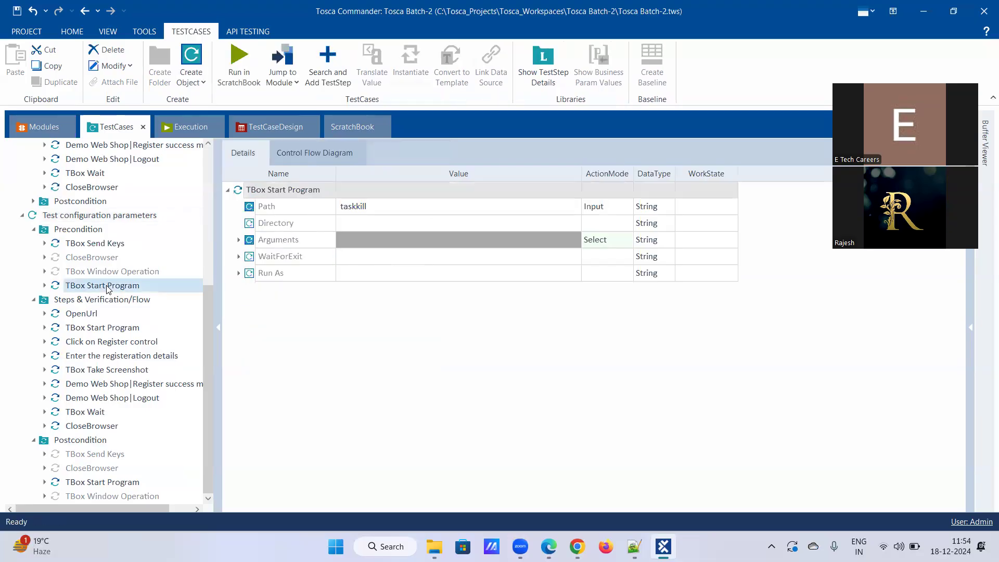
{"action": "left_click", "coordinate": [239, 239]}
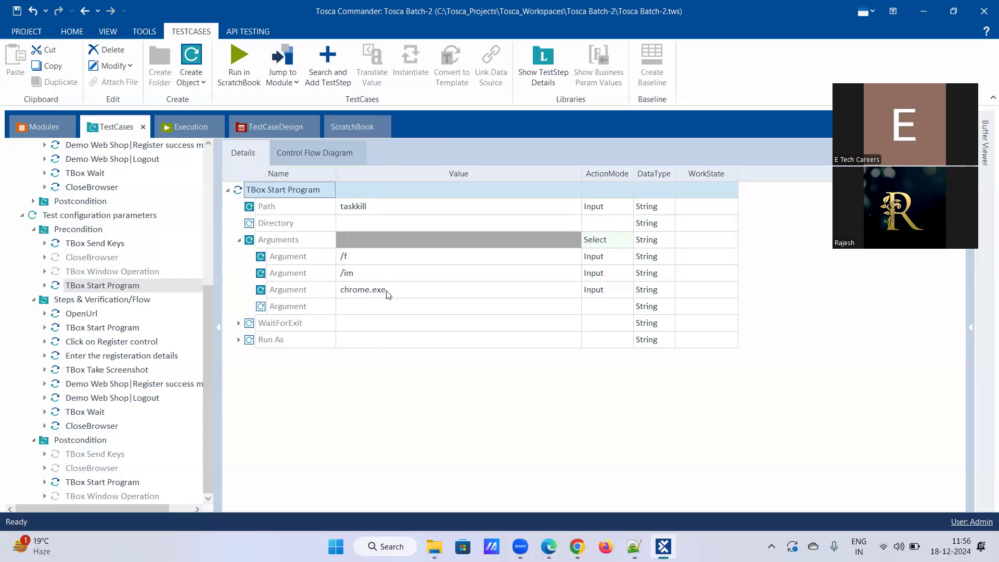
Disable the precondition's TBox Send Keys step.
{"action": "left_click", "coordinate": [96, 243]}
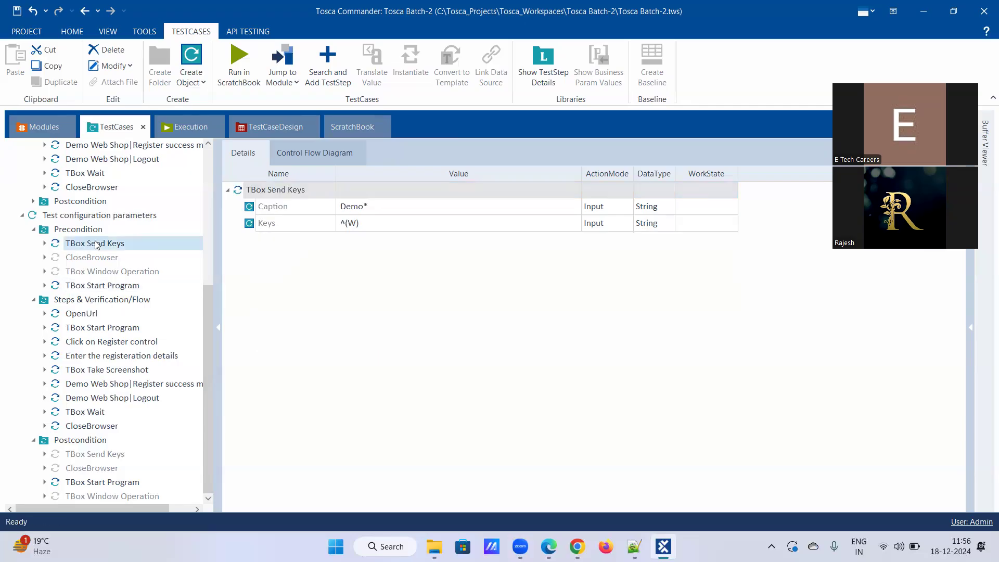
{"action": "right_click", "coordinate": [96, 243]}
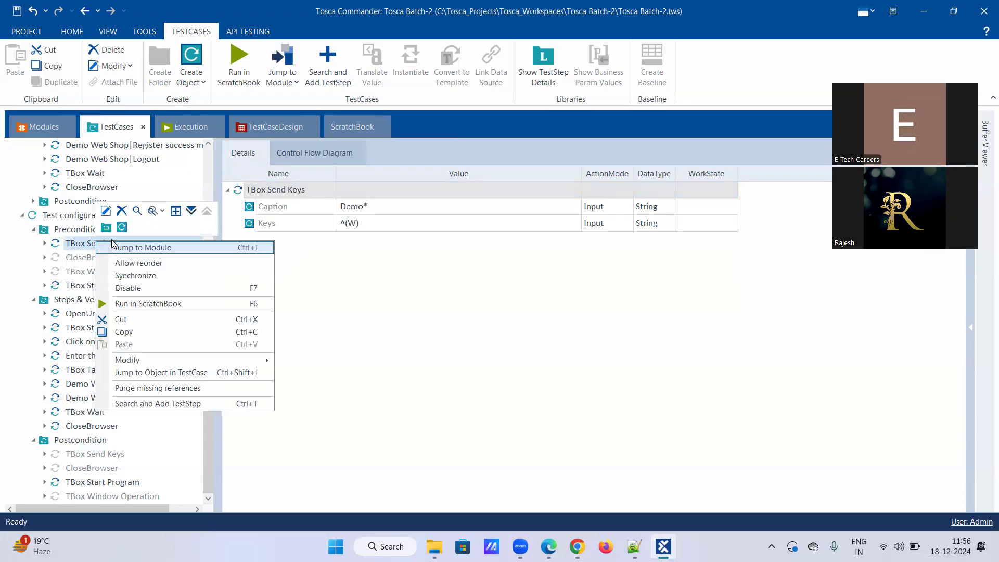
{"action": "left_click", "coordinate": [141, 288]}
{"action": "left_click", "coordinate": [431, 288]}
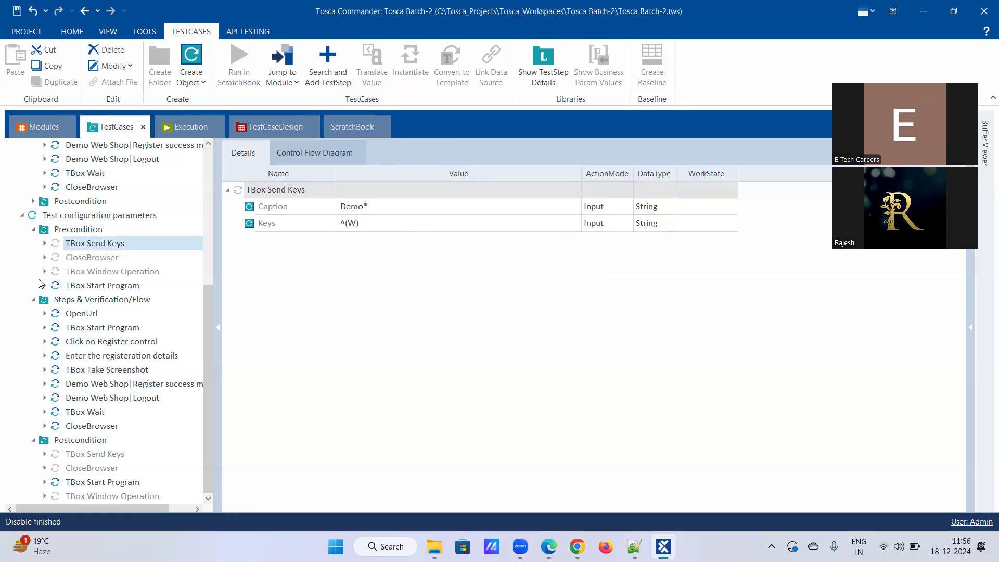
Refresh the test case and expand the precondition TBox Start Program's Arguments to the empty Argument row.
{"action": "left_click", "coordinate": [94, 287]}
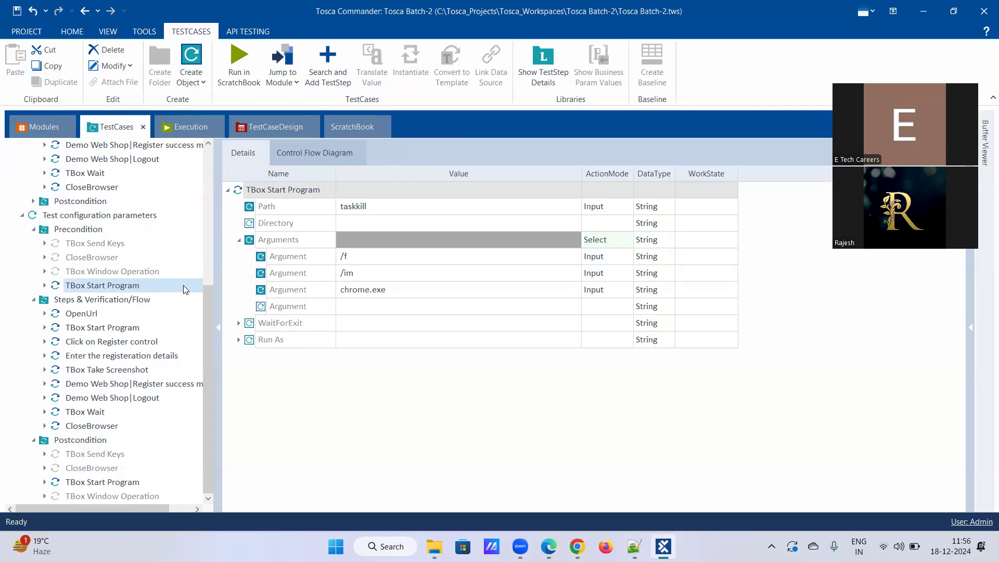
{"action": "right_click", "coordinate": [368, 289]}
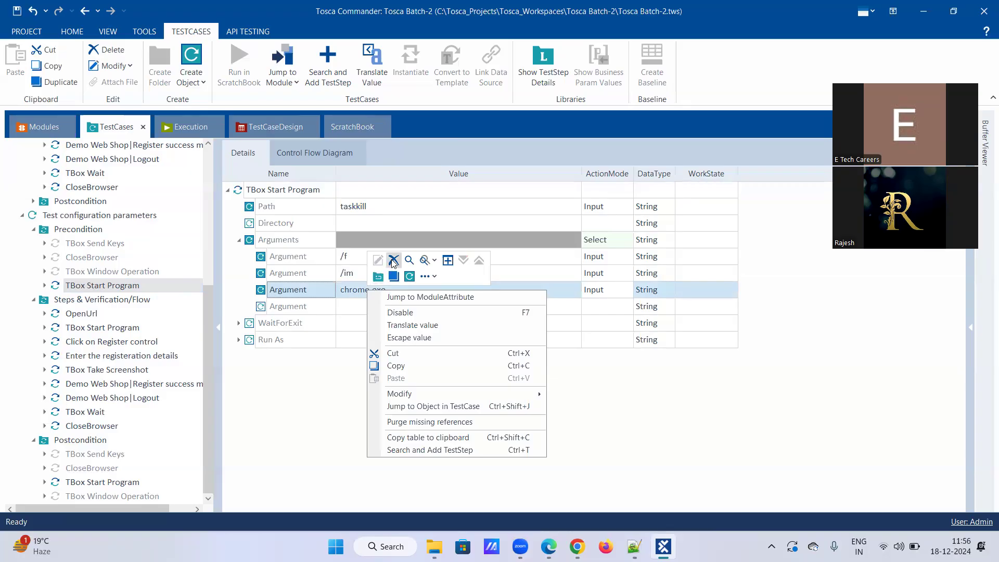
{"action": "right_click", "coordinate": [291, 241]}
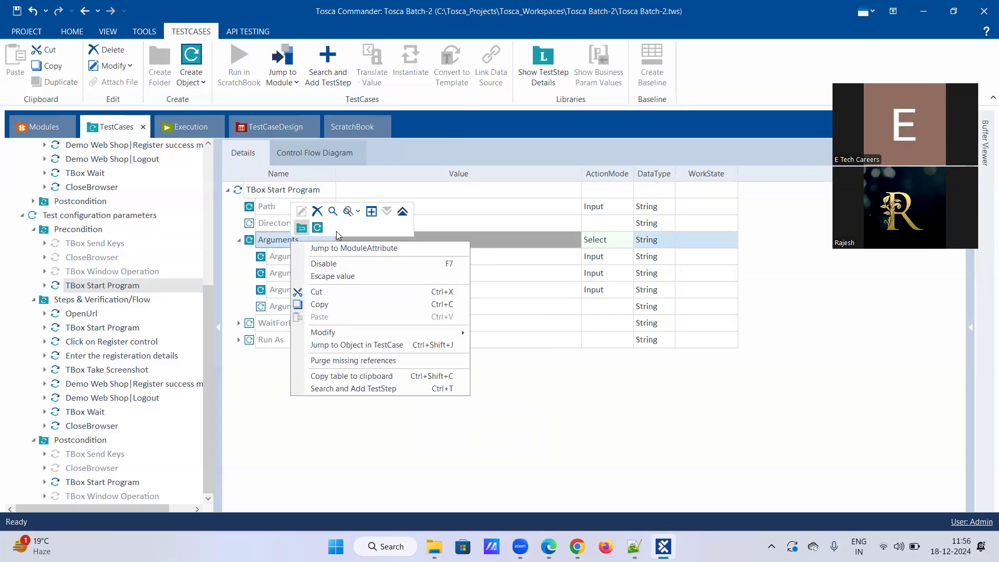
{"action": "left_click", "coordinate": [318, 228]}
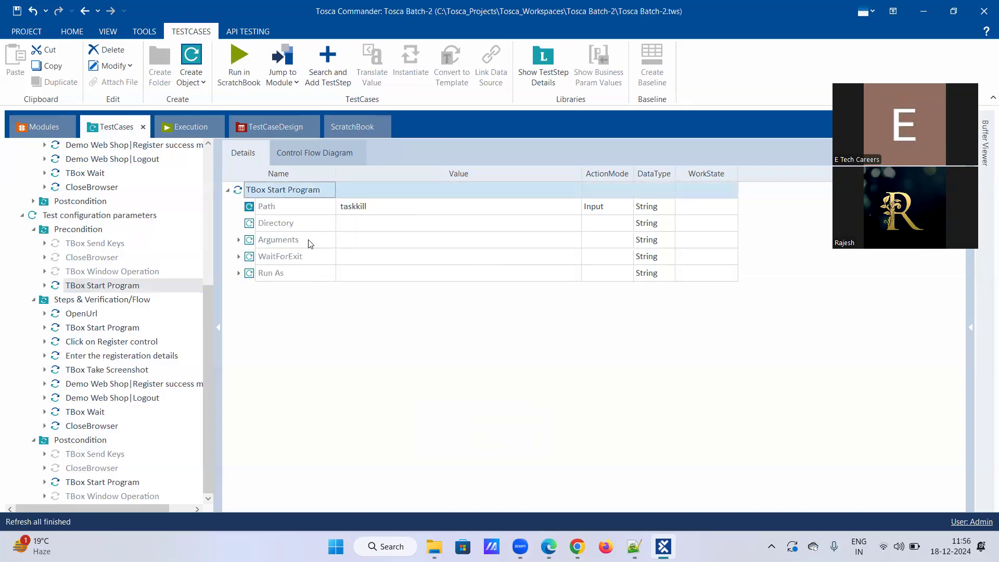
{"action": "left_click", "coordinate": [239, 240]}
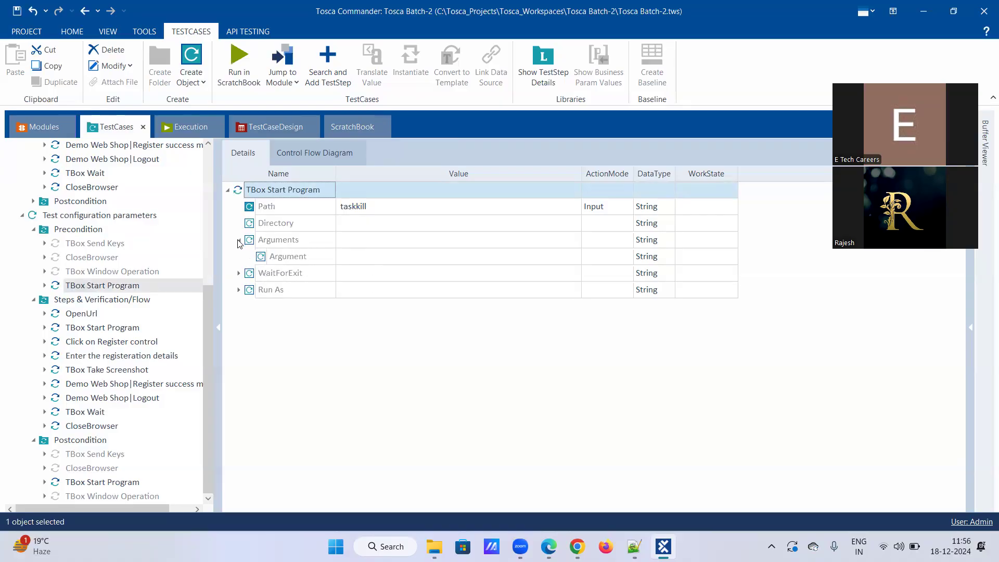
{"action": "left_click", "coordinate": [384, 257]}
{"action": "left_click", "coordinate": [384, 257]}
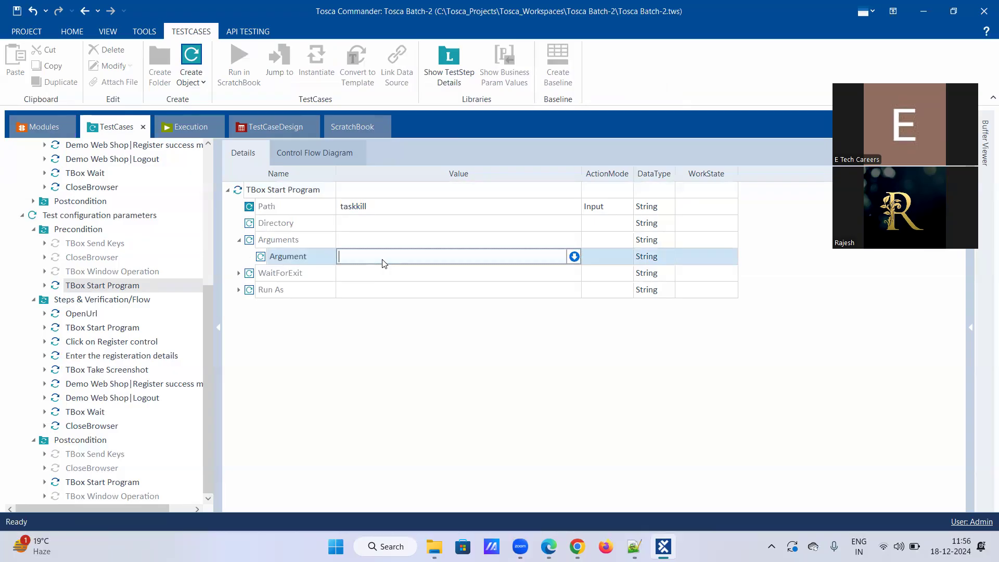
Enter {CP[Browser]}.exe as the taskkill Argument value.
{"action": "type", "text": "{"}
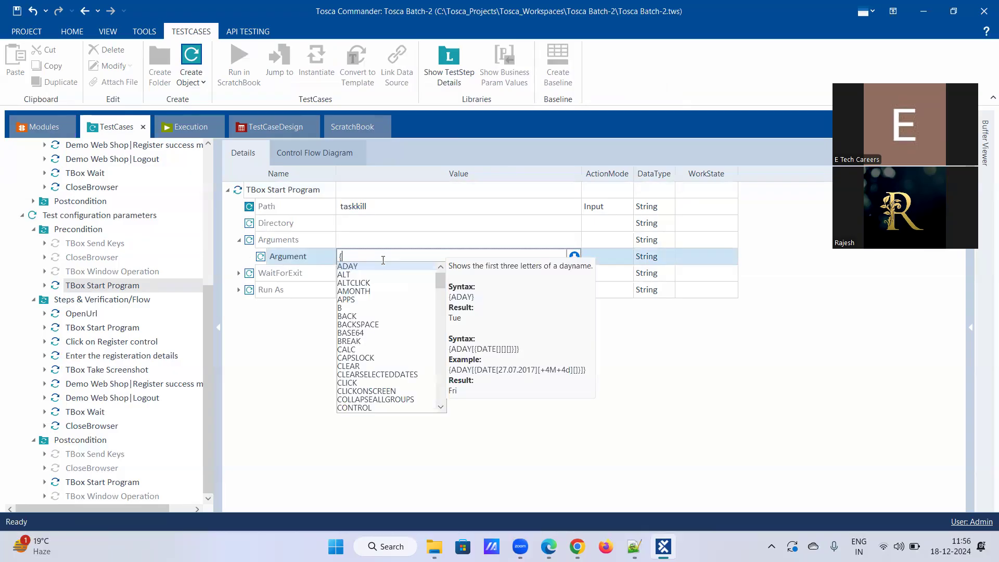
{"action": "type", "text": "c"}
{"action": "key", "text": "Down"}
{"action": "key", "text": "Down"}
{"action": "key", "text": "Down"}
{"action": "key", "text": "Down"}
{"action": "key", "text": "Down"}
{"action": "key", "text": "Down"}
{"action": "key", "text": "Down"}
{"action": "key", "text": "Down"}
{"action": "key", "text": "Down"}
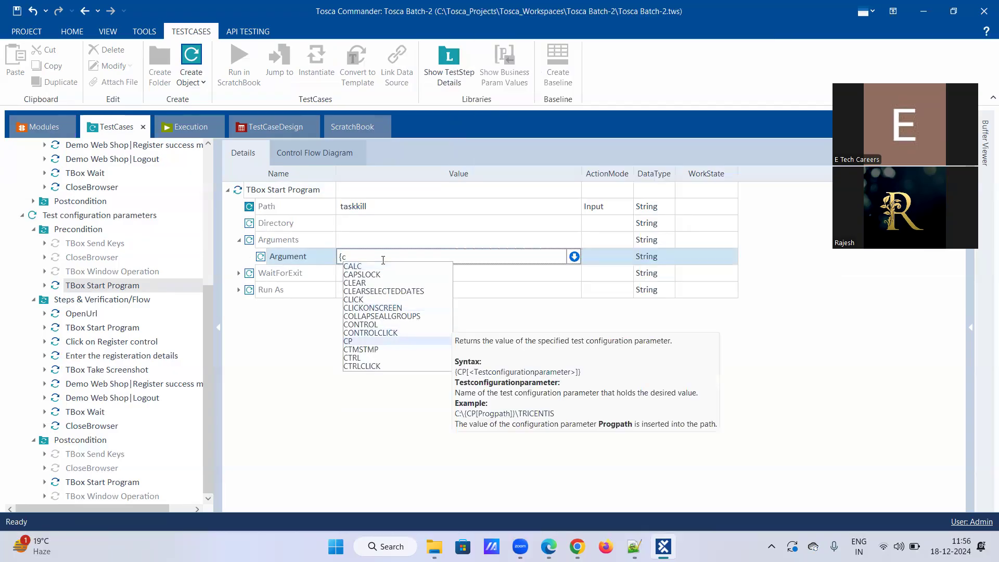
{"action": "key", "text": "Return"}
{"action": "type", "text": "["}
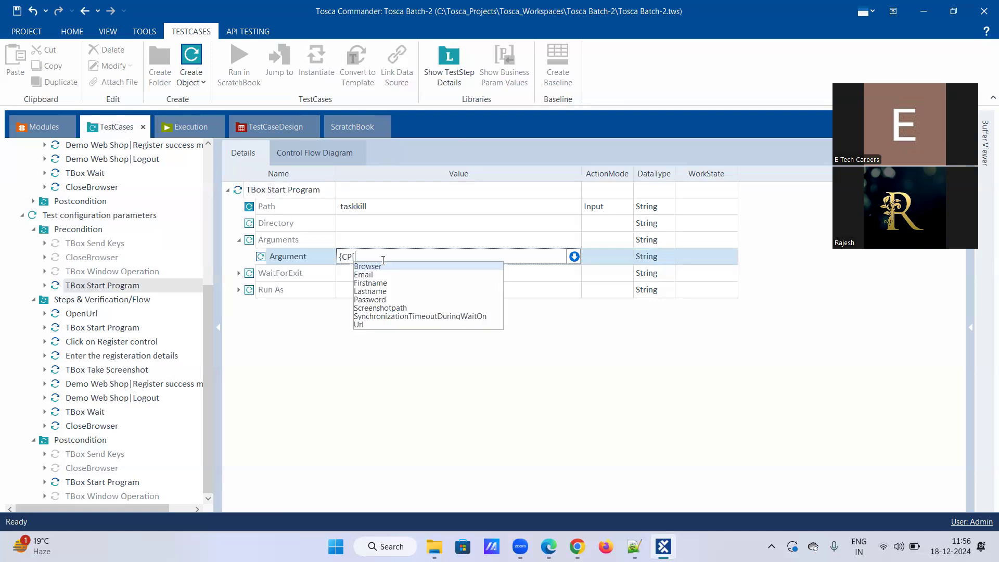
{"action": "key", "text": "Return"}
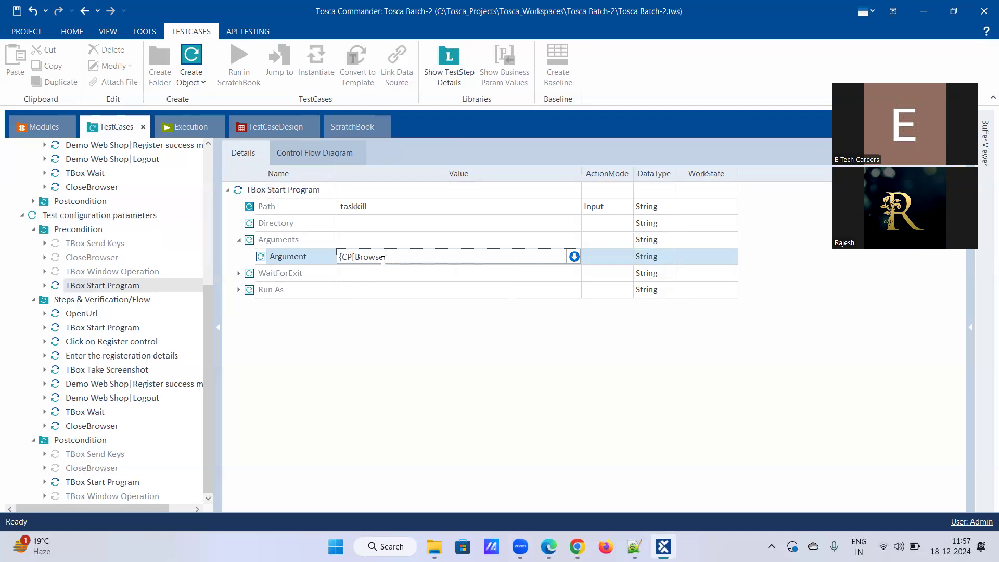
{"action": "type", "text": "]}.exe"}
{"action": "key", "text": "Return"}
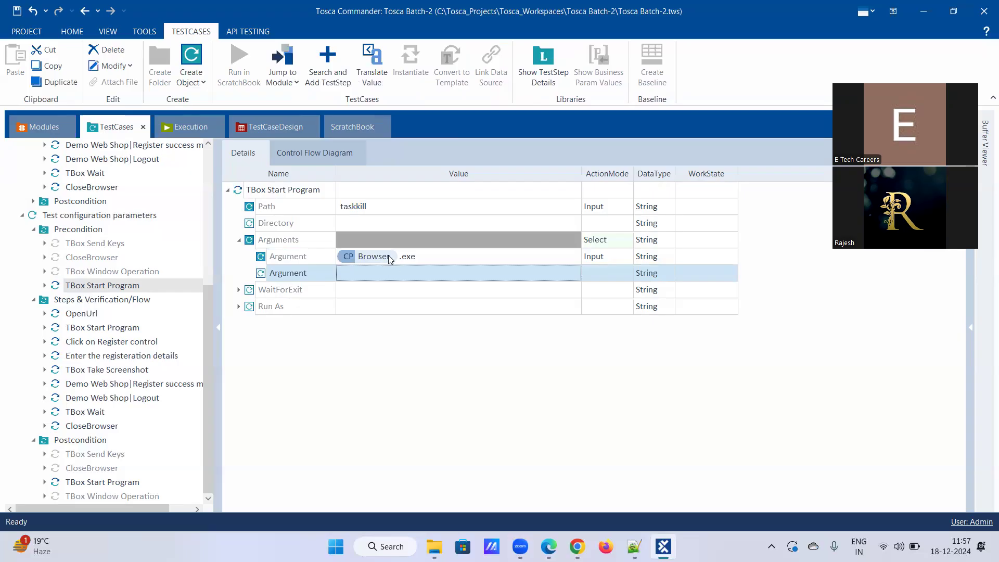
Translate the new argument and confirm it resolves to Chrome.exe.
{"action": "right_click", "coordinate": [388, 255]}
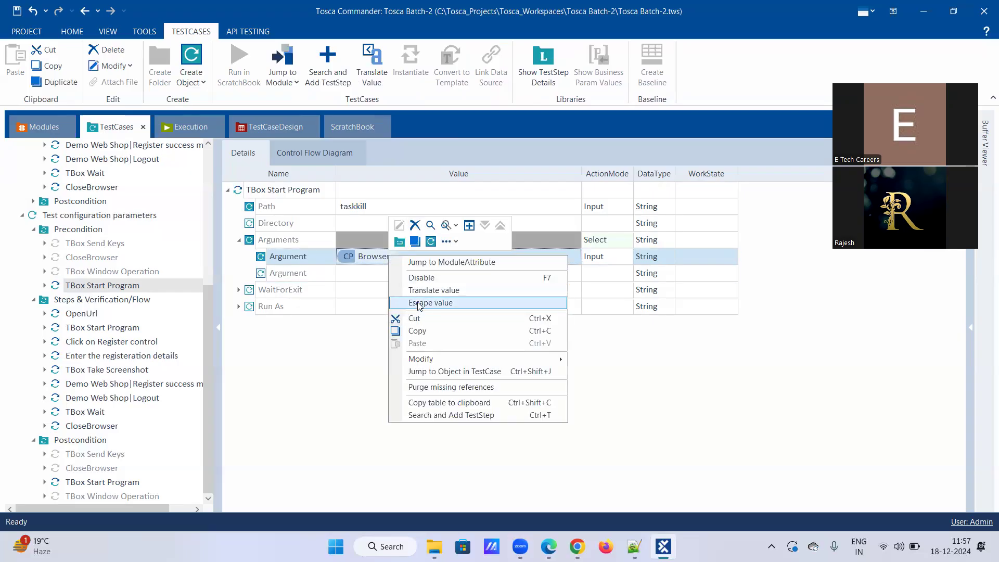
{"action": "left_click", "coordinate": [419, 291]}
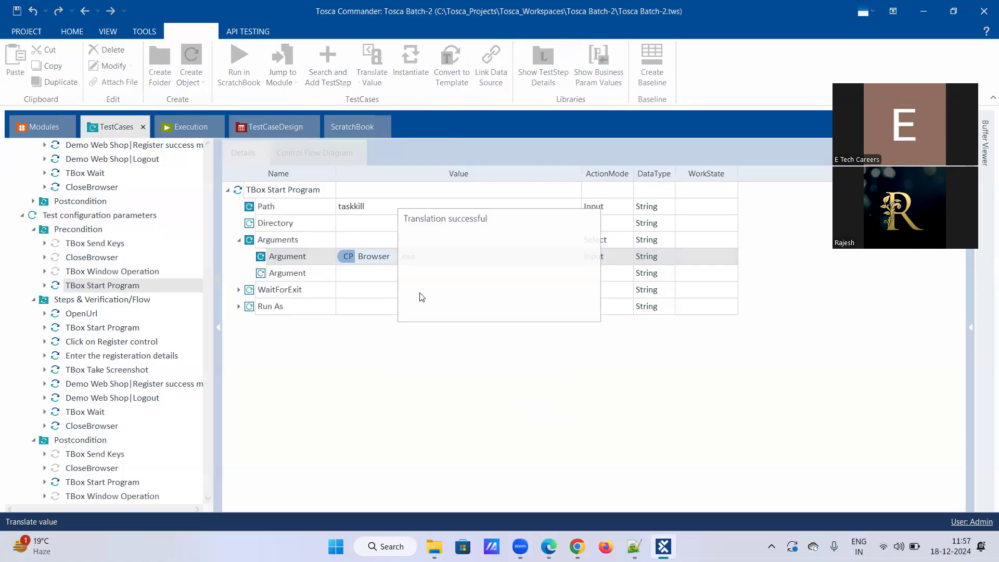
{"action": "left_click_drag", "start_coordinate": [432, 263], "coordinate": [471, 265]}
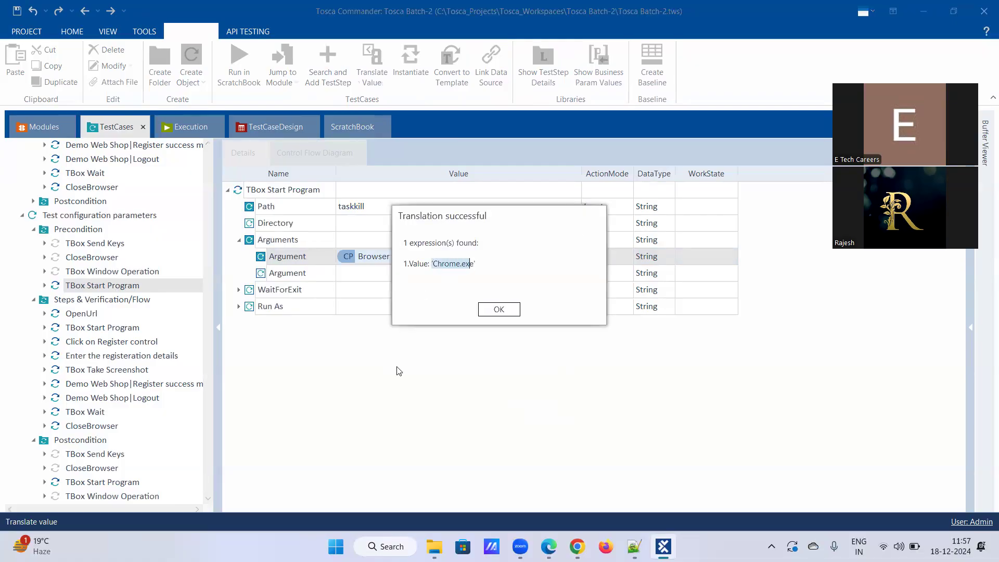
{"action": "left_click", "coordinate": [498, 311]}
{"action": "left_click", "coordinate": [92, 328]}
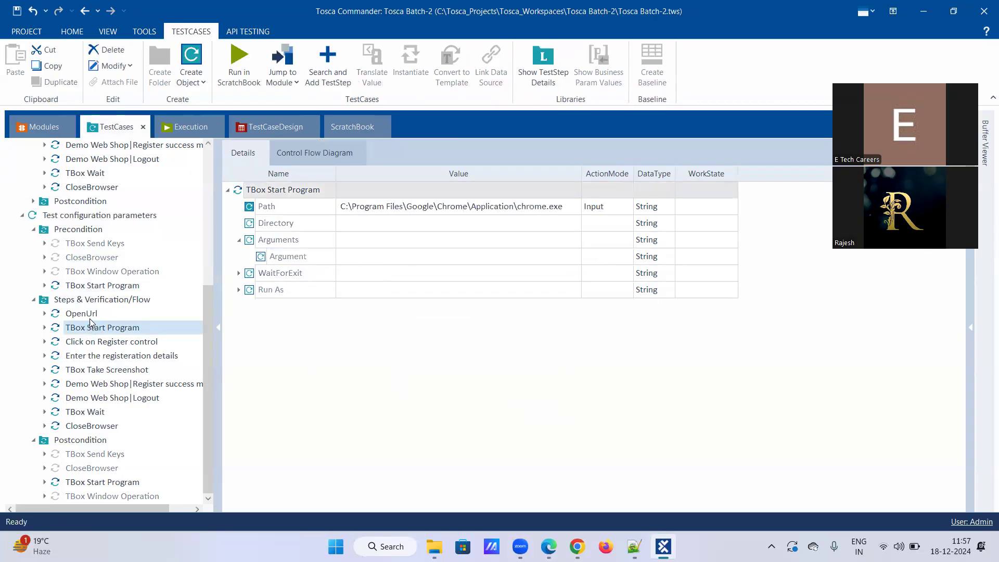
Disable the flow's chrome.exe TBox Start Program step so OpenUrl starts the flow.
{"action": "left_click", "coordinate": [92, 314]}
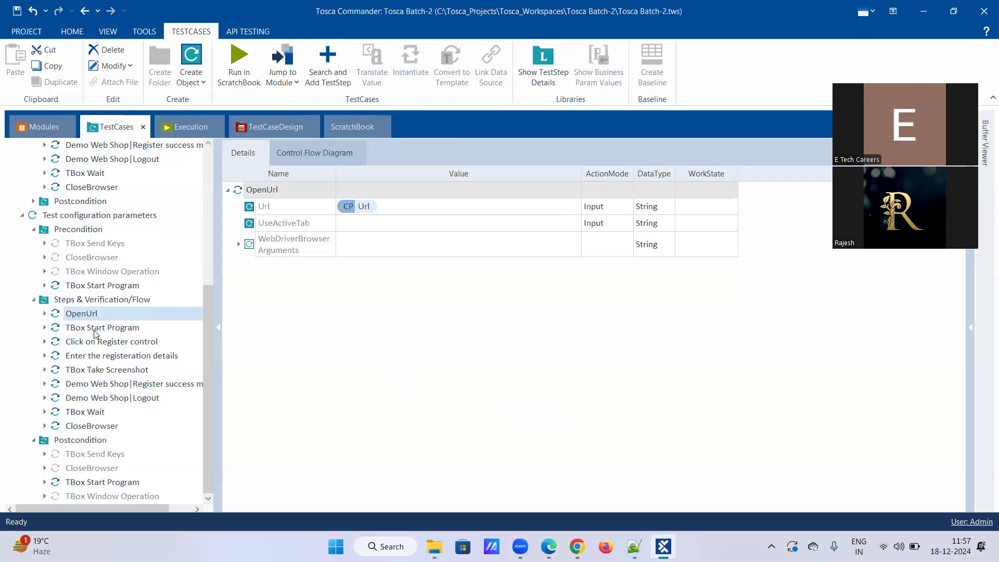
{"action": "left_click", "coordinate": [95, 332]}
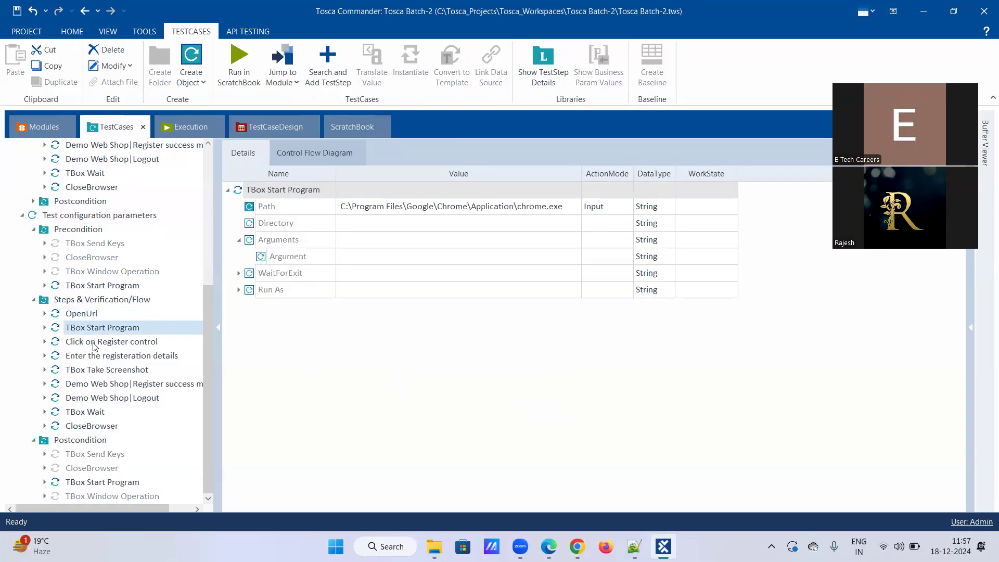
{"action": "right_click", "coordinate": [94, 330]}
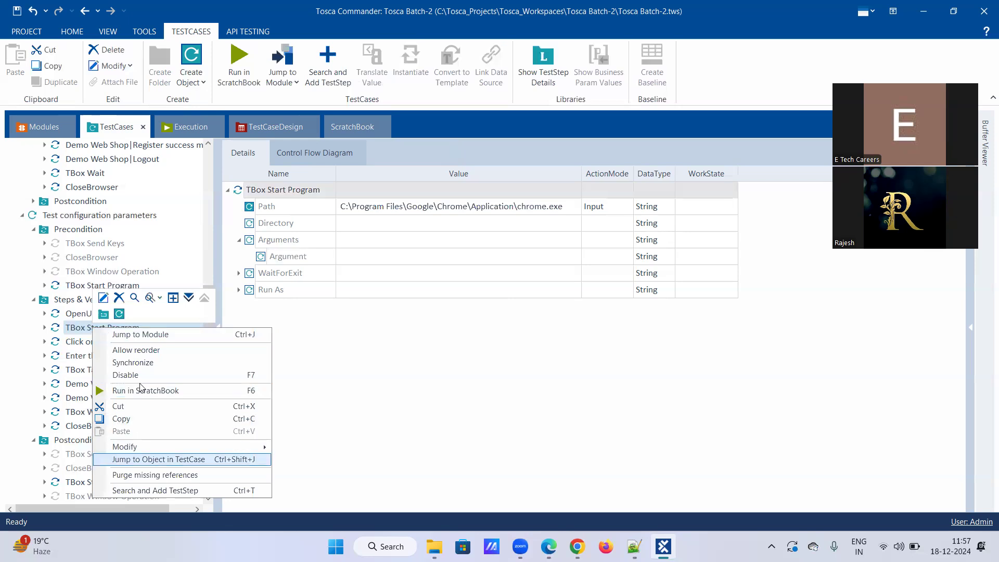
{"action": "left_click", "coordinate": [150, 372]}
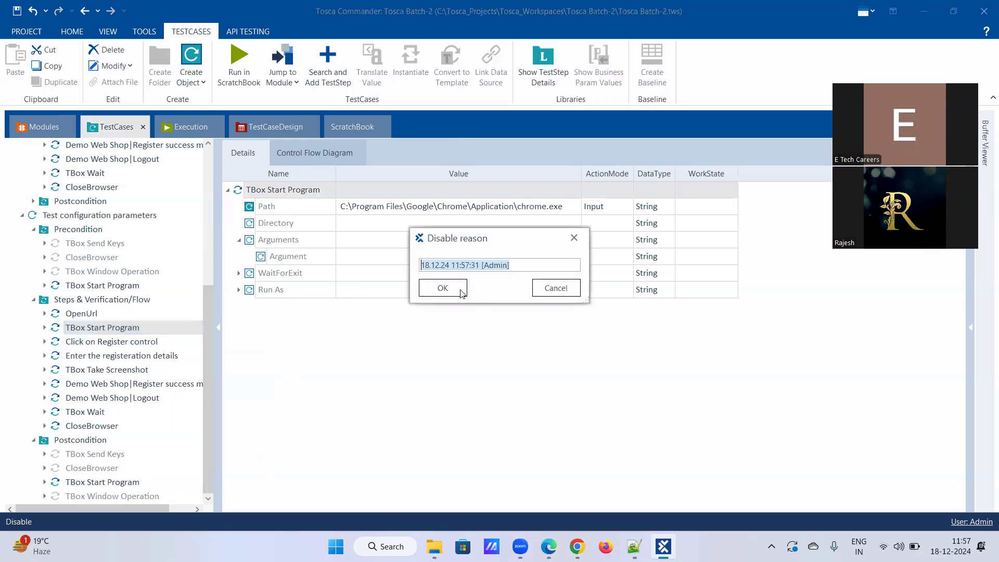
{"action": "left_click", "coordinate": [440, 286]}
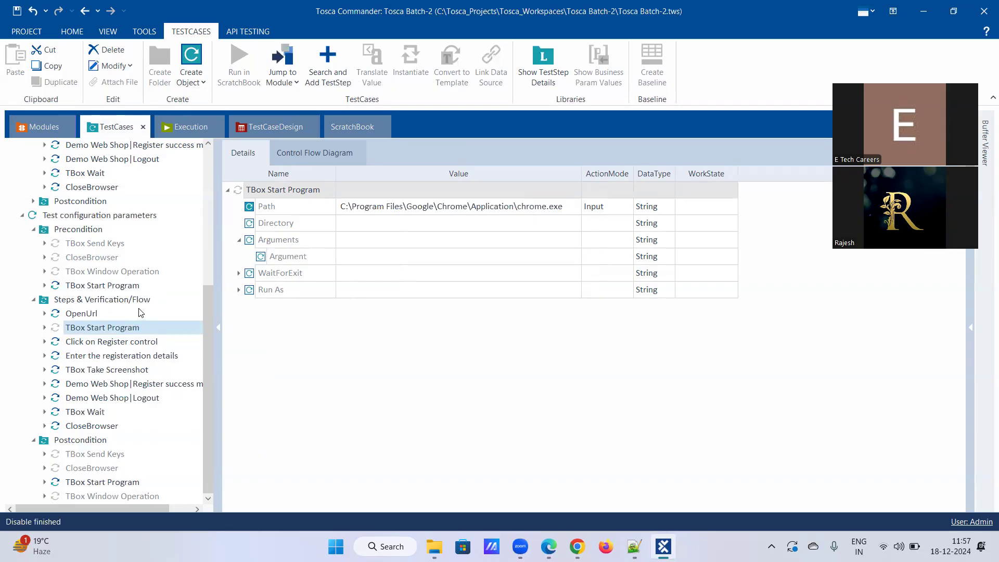
{"action": "left_click", "coordinate": [85, 315]}
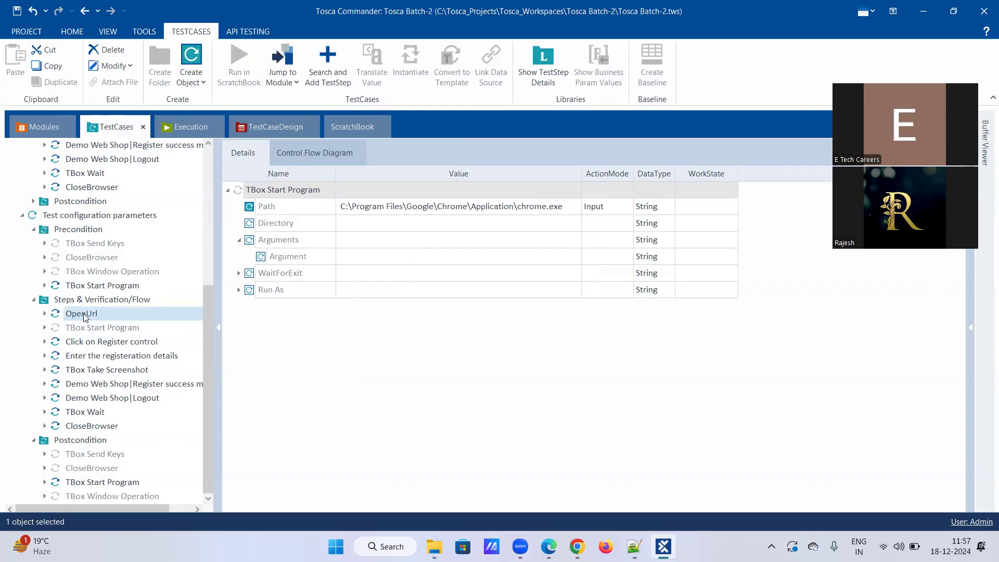
{"action": "left_click", "coordinate": [90, 331]}
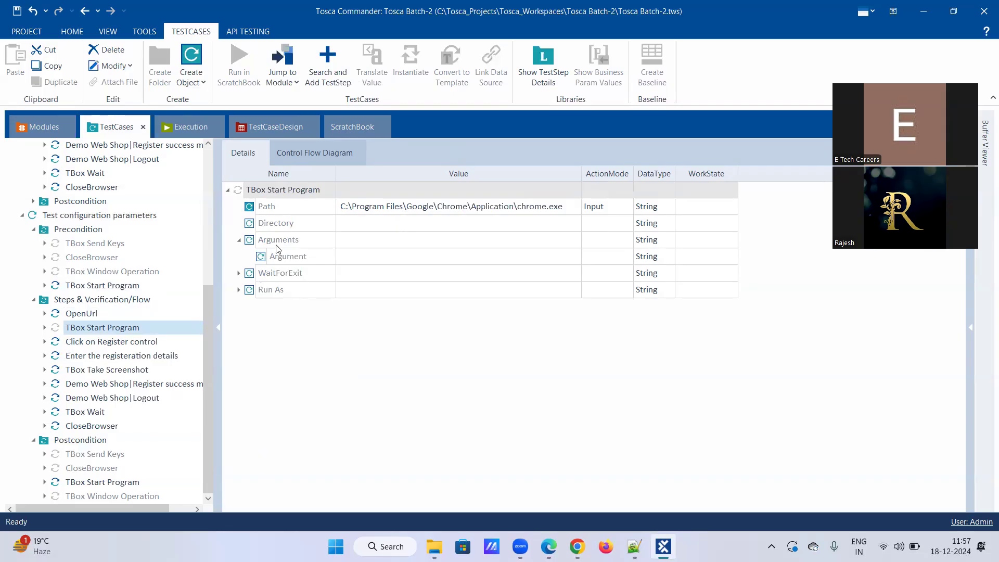
{"action": "left_click", "coordinate": [84, 314]}
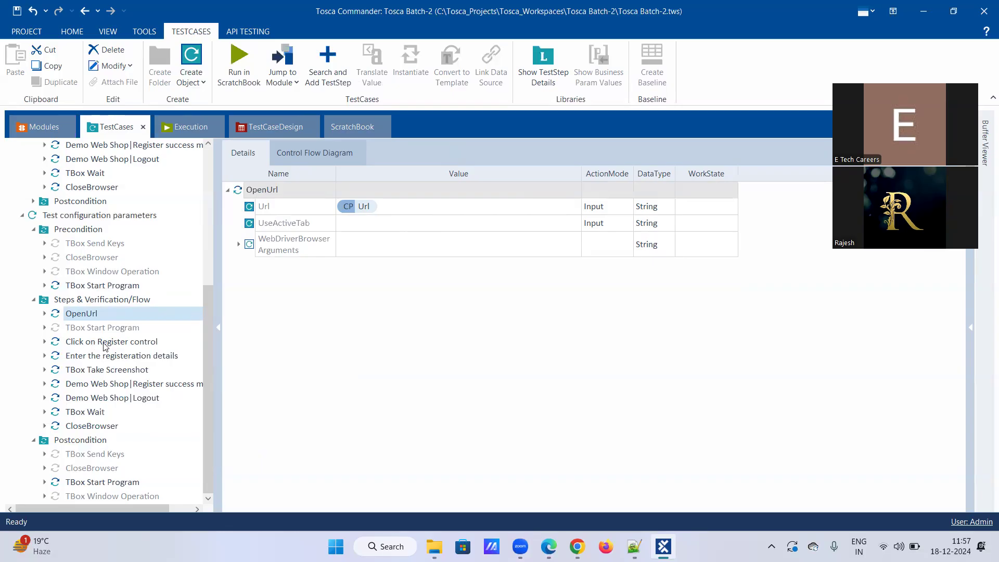
Remove the surplus taskkill argument rows from the postcondition TBox Start Program.
{"action": "left_click", "coordinate": [104, 370]}
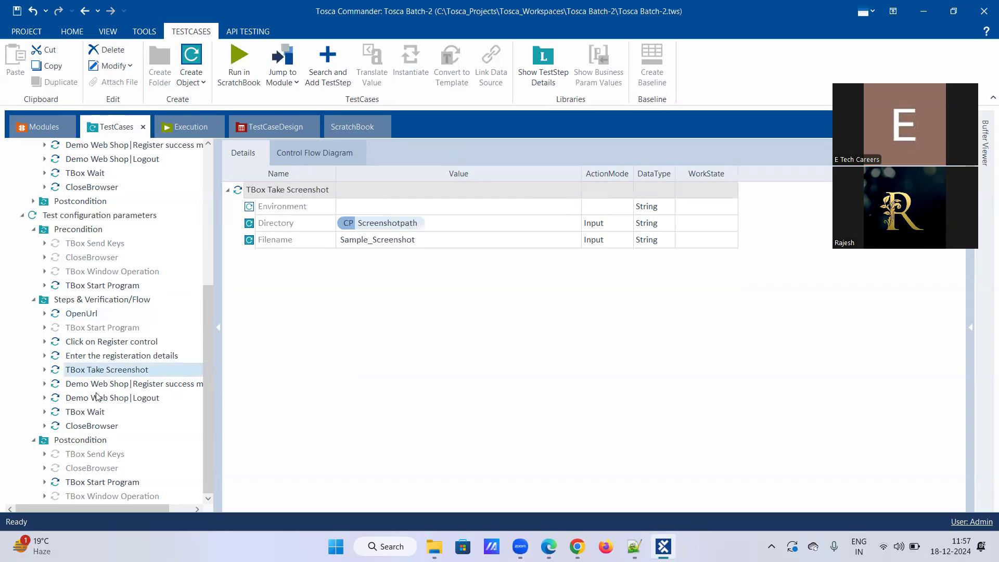
{"action": "left_click", "coordinate": [88, 428]}
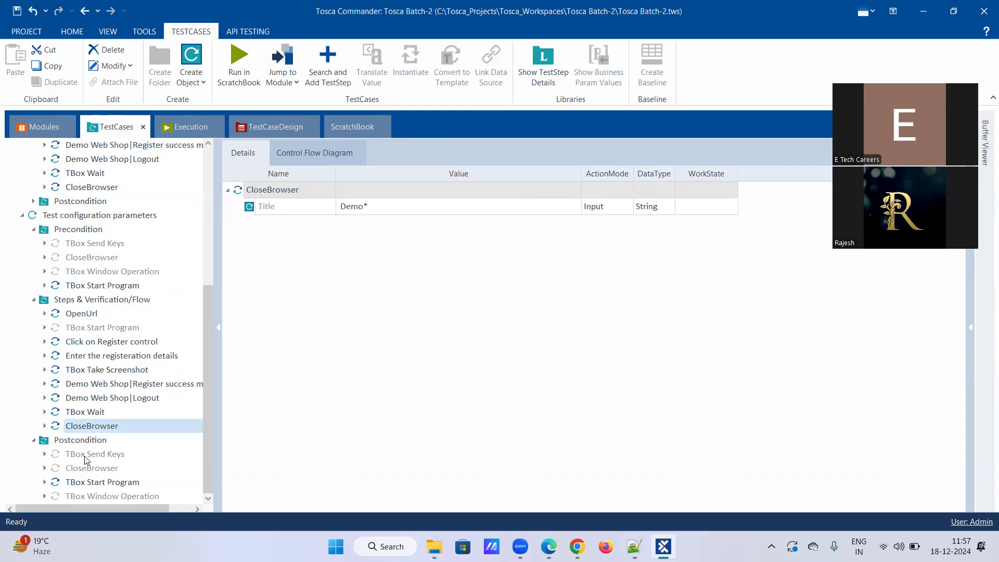
{"action": "left_click", "coordinate": [88, 481]}
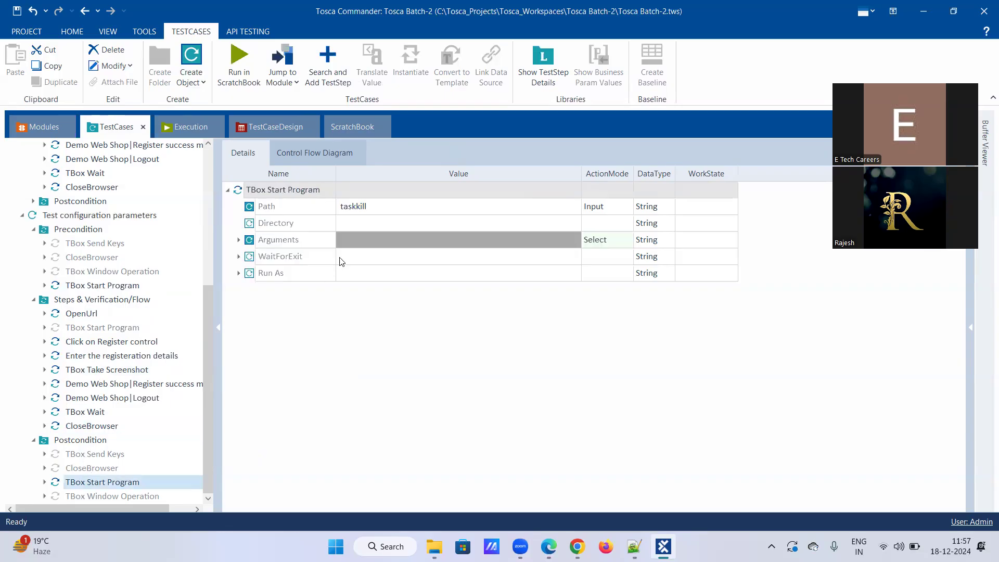
{"action": "left_click", "coordinate": [239, 239]}
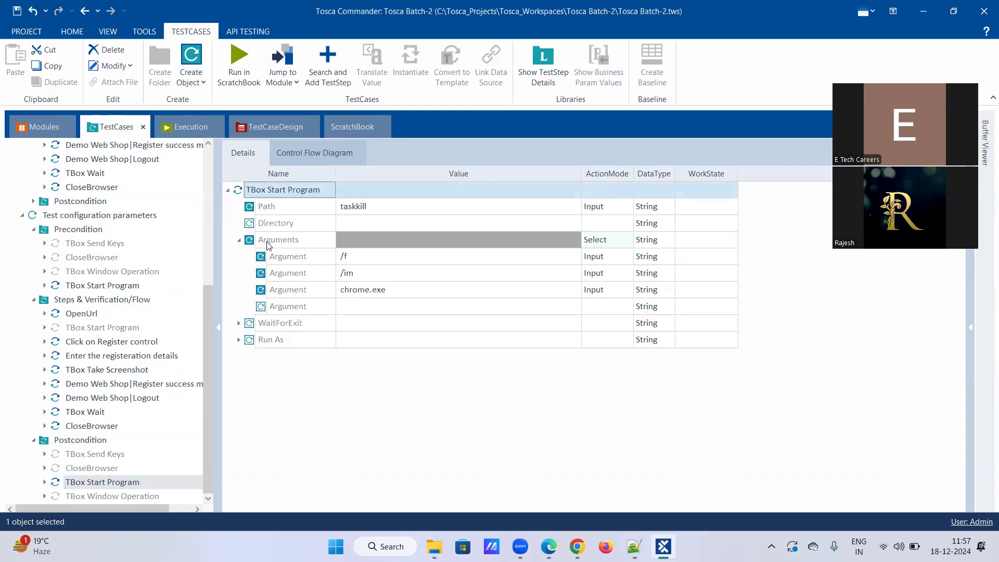
{"action": "right_click", "coordinate": [290, 241]}
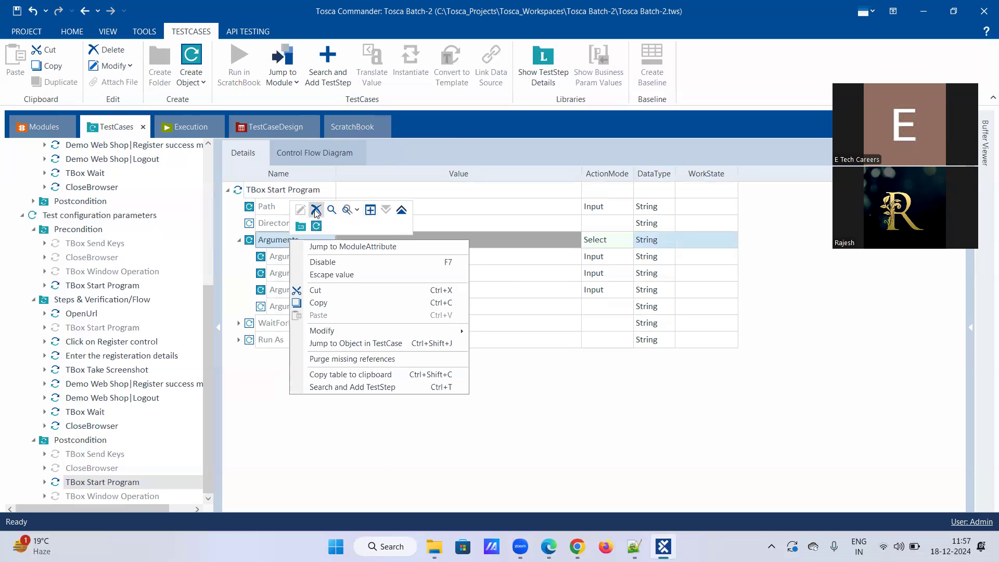
{"action": "left_click", "coordinate": [316, 211]}
Enter {CP[Browser]}.exe as the postcondition's taskkill Argument value.
{"action": "left_click", "coordinate": [364, 255]}
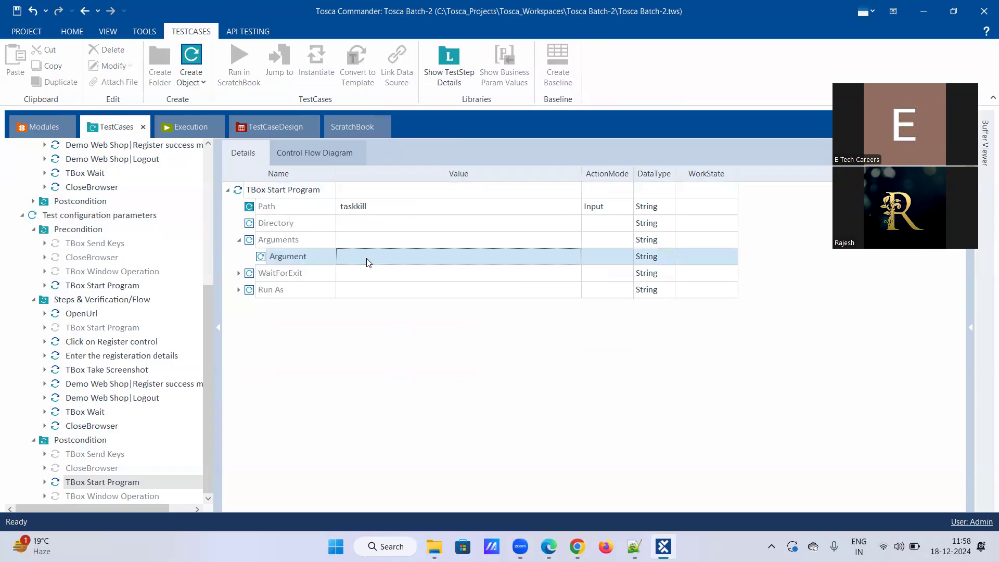
{"action": "left_click", "coordinate": [366, 259]}
{"action": "type", "text": "{"}
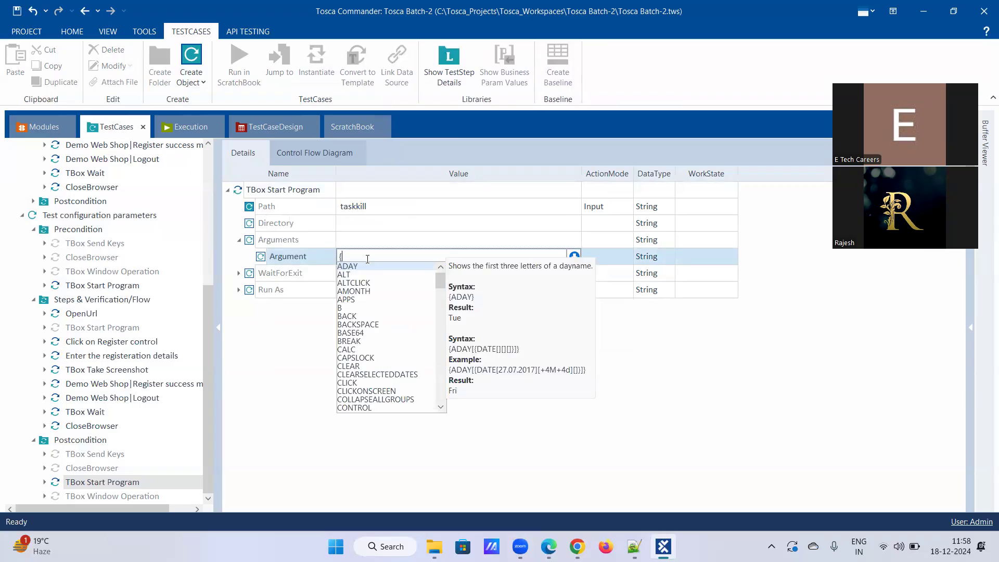
{"action": "type", "text": "c"}
{"action": "key", "text": "Down"}
{"action": "key", "text": "Down"}
{"action": "key", "text": "Down"}
{"action": "key", "text": "Down"}
{"action": "key", "text": "Down"}
{"action": "key", "text": "Down"}
{"action": "key", "text": "Down"}
{"action": "key", "text": "Down"}
{"action": "key", "text": "Down"}
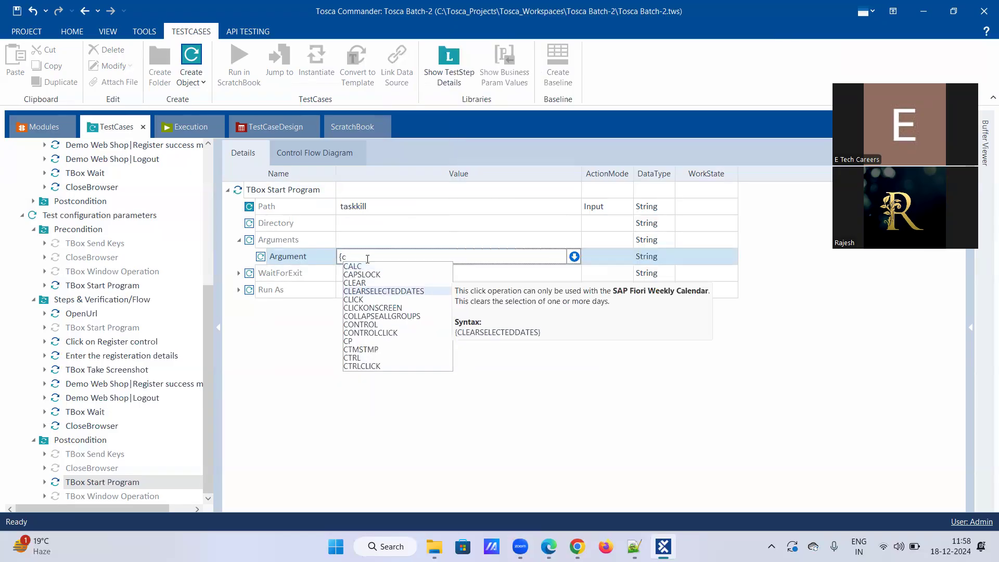
{"action": "key", "text": "Return"}
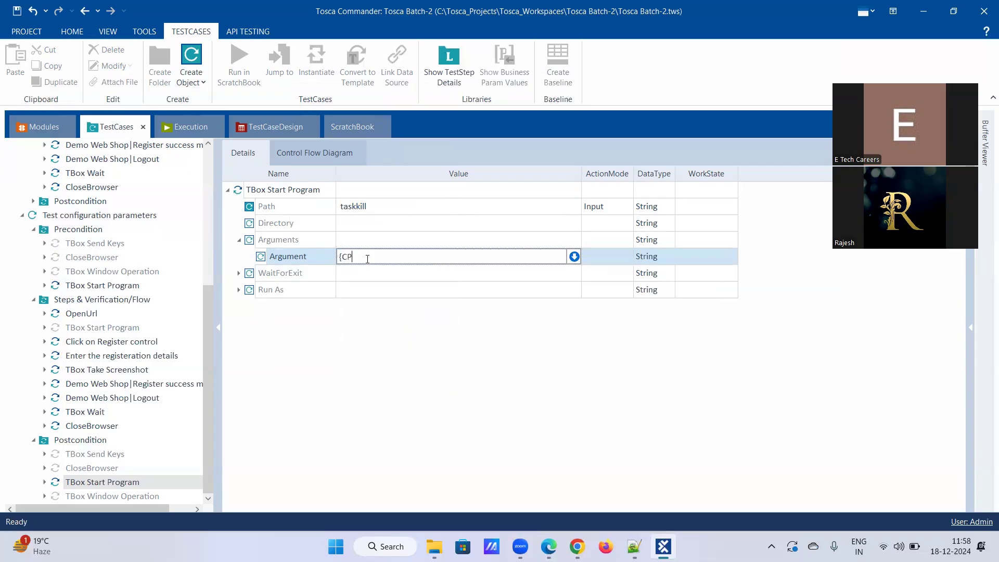
{"action": "type", "text": "["}
{"action": "key", "text": "Return"}
{"action": "type", "text": "]}.exe"}
{"action": "key", "text": "Return"}
Translate the argument to confirm Chrome.exe, then go to Test configuration parameters.
{"action": "right_click", "coordinate": [369, 266]}
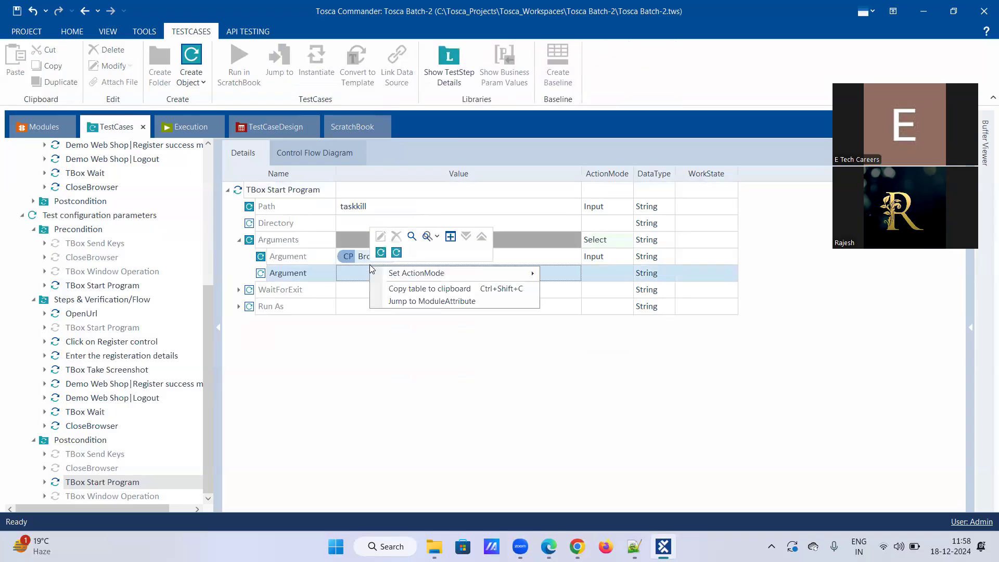
{"action": "left_click", "coordinate": [362, 348]}
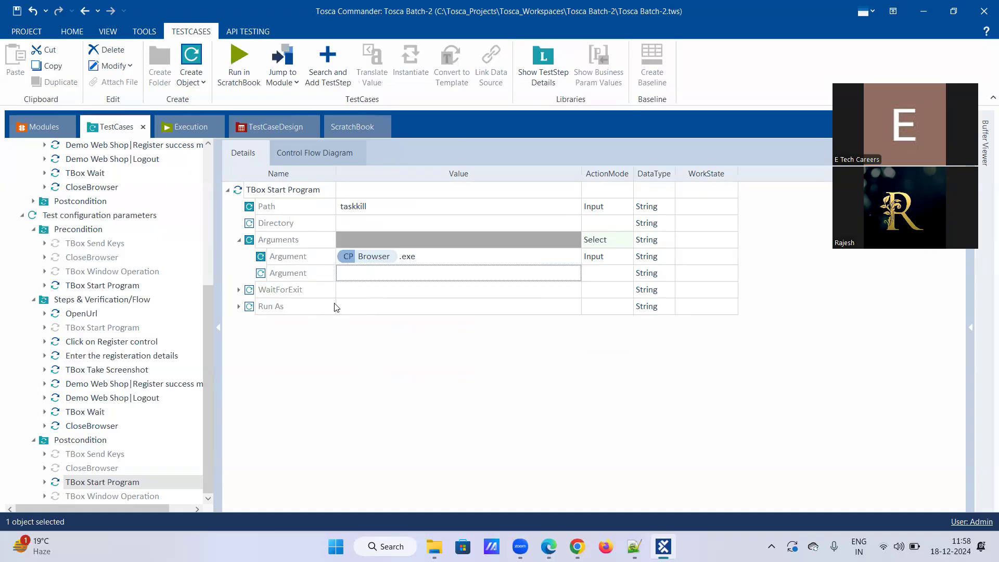
{"action": "right_click", "coordinate": [361, 255]}
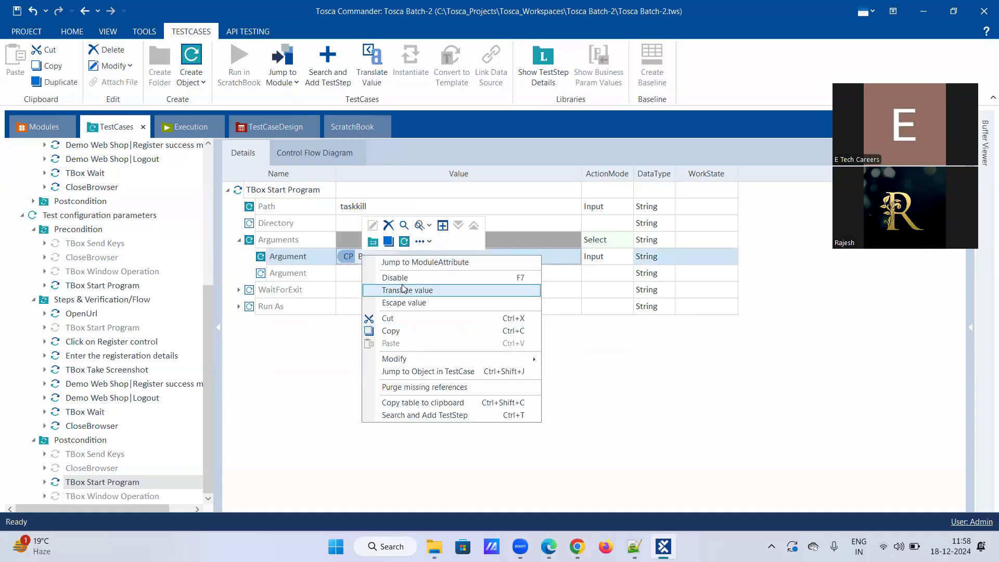
{"action": "left_click", "coordinate": [402, 285]}
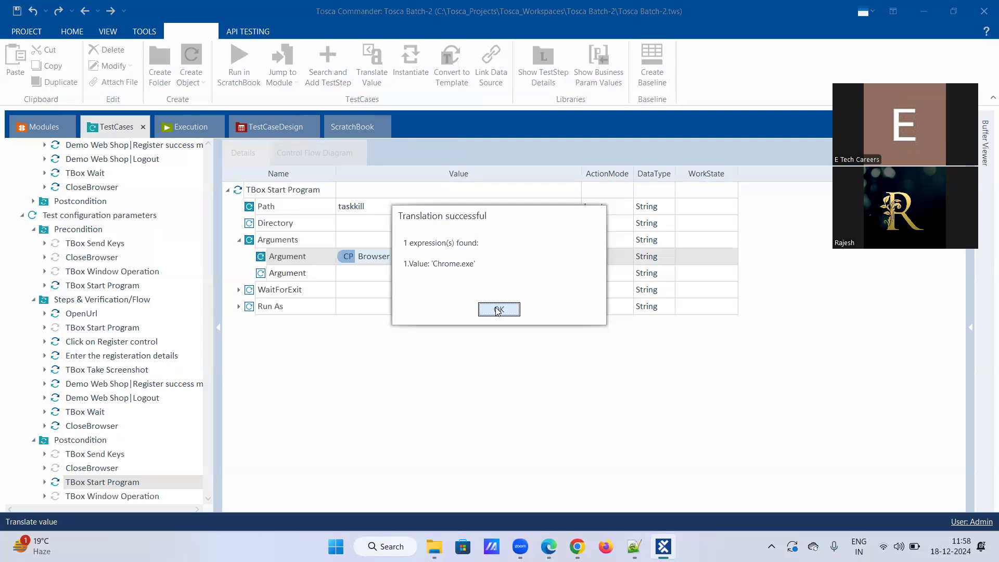
{"action": "left_click", "coordinate": [498, 310]}
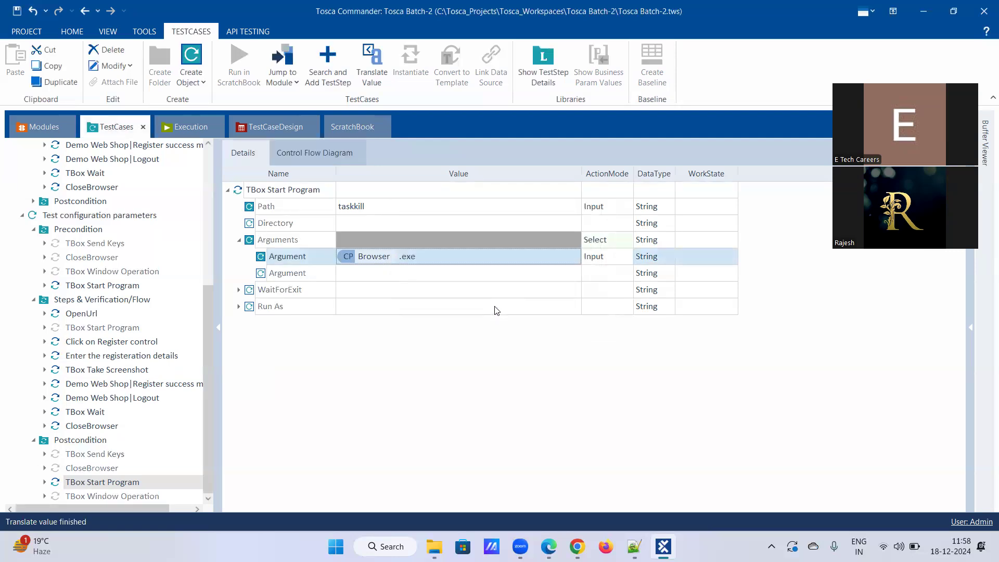
{"action": "left_click", "coordinate": [84, 219]}
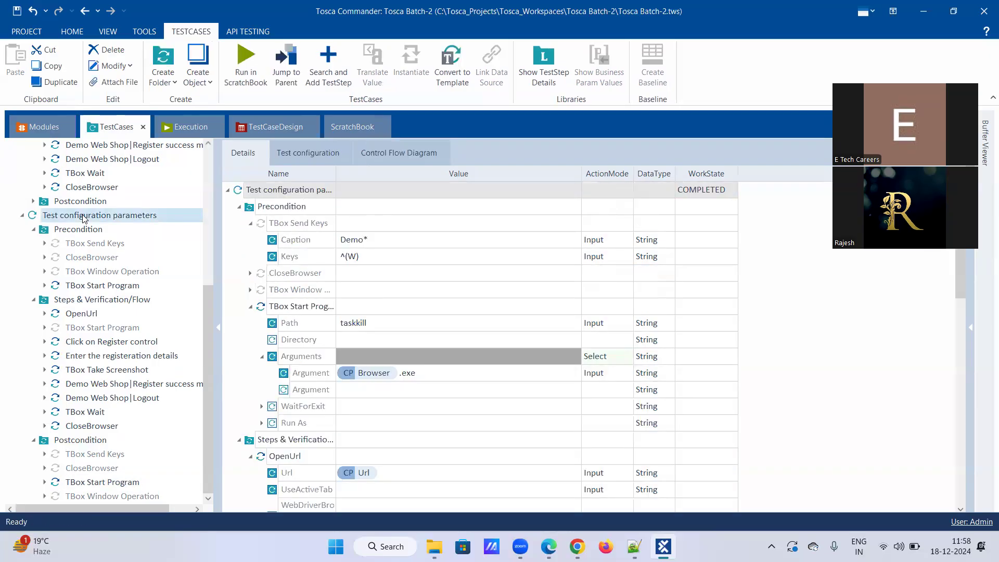
Change the Browser test configuration parameter from Chrome to Edge.
{"action": "left_click", "coordinate": [313, 154]}
{"action": "left_click", "coordinate": [379, 209]}
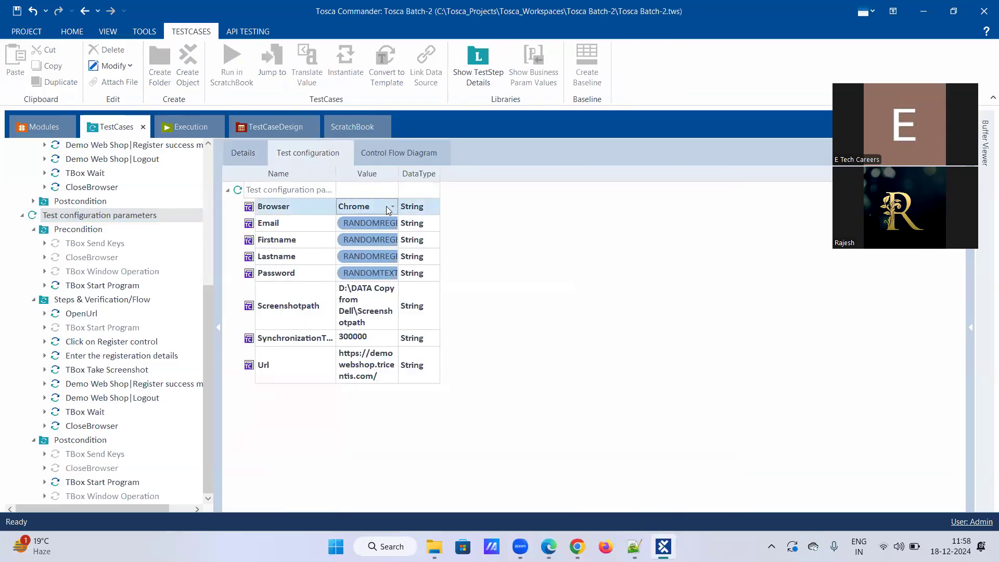
{"action": "left_click", "coordinate": [386, 208]}
{"action": "left_click", "coordinate": [368, 237]}
{"action": "left_click", "coordinate": [499, 243]}
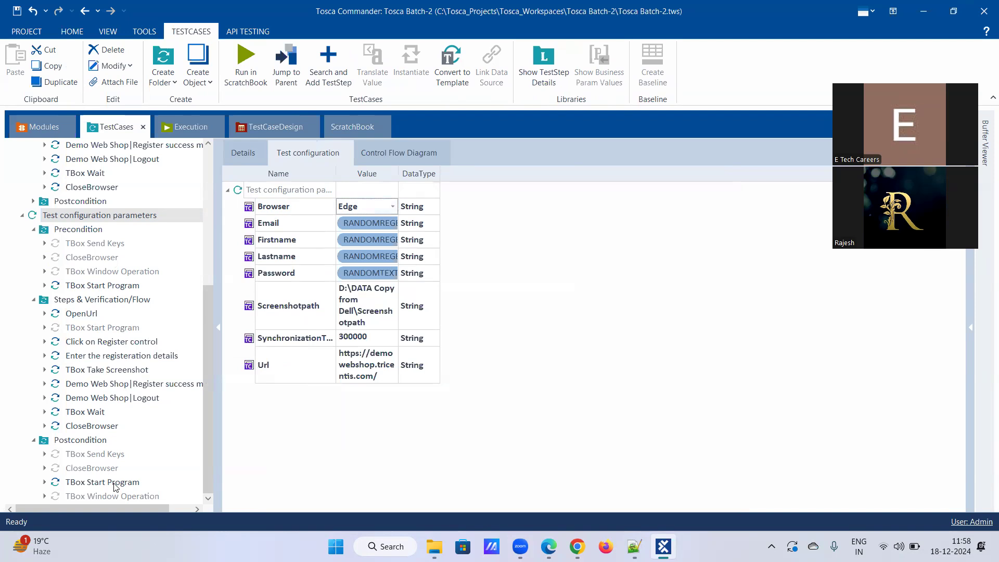
Translate the precondition TBox Start Program's {CP[Browser]}.exe argument.
{"action": "left_click", "coordinate": [96, 289]}
{"action": "right_click", "coordinate": [369, 259]}
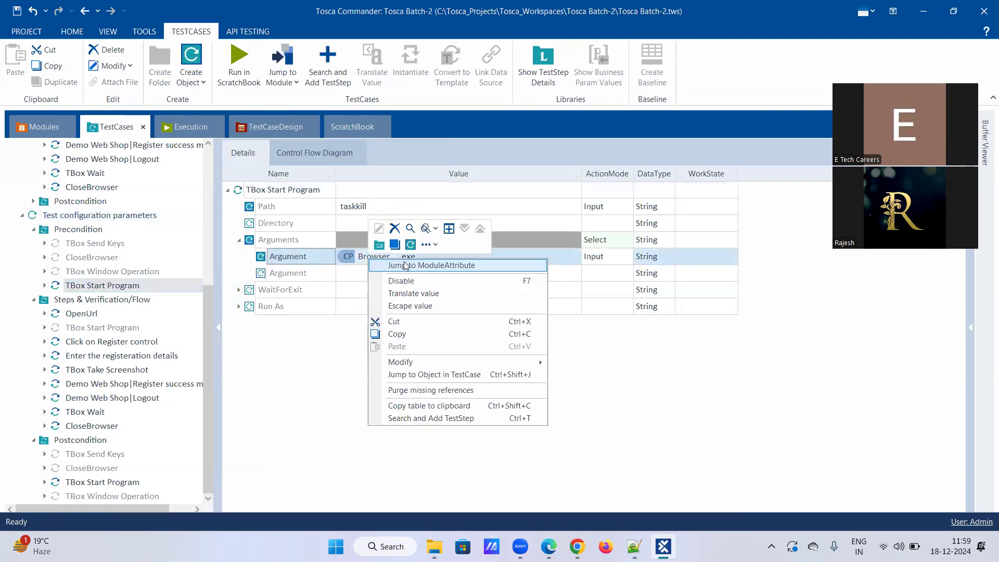
{"action": "left_click", "coordinate": [424, 293]}
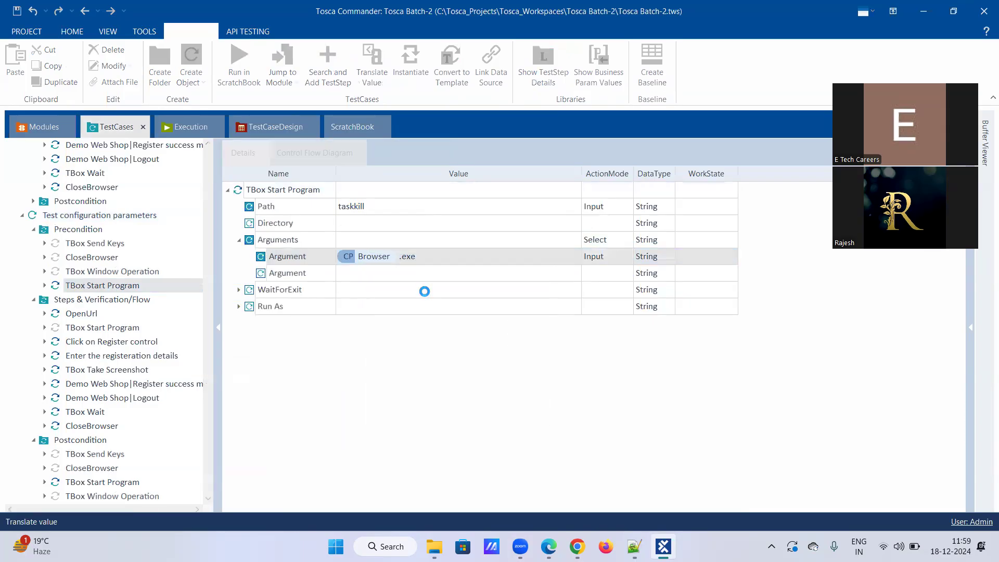
Confirm the taskkill argument now resolves to Edge.exe and close the result.
{"action": "double_click", "coordinate": [444, 263]}
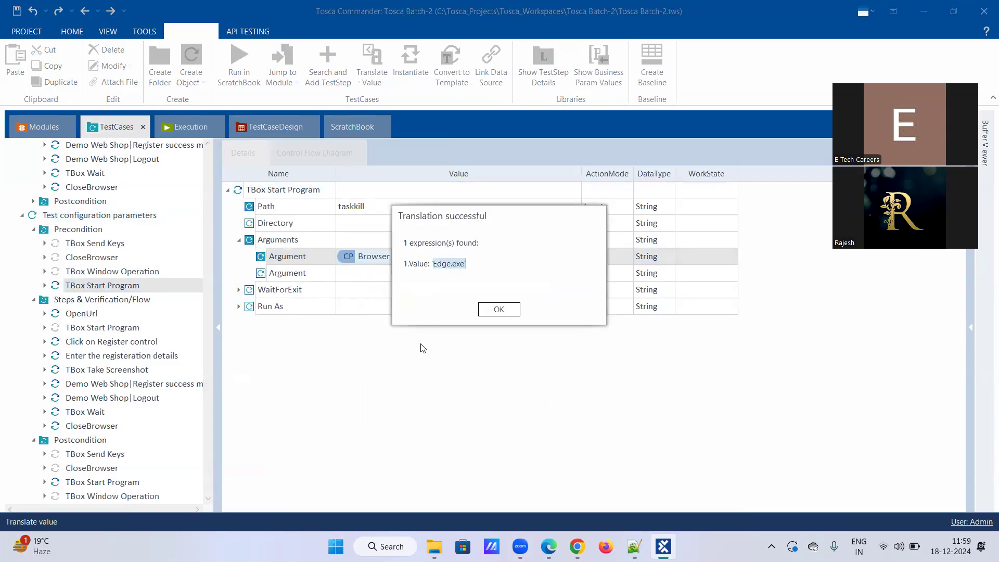
{"action": "left_click", "coordinate": [504, 309]}
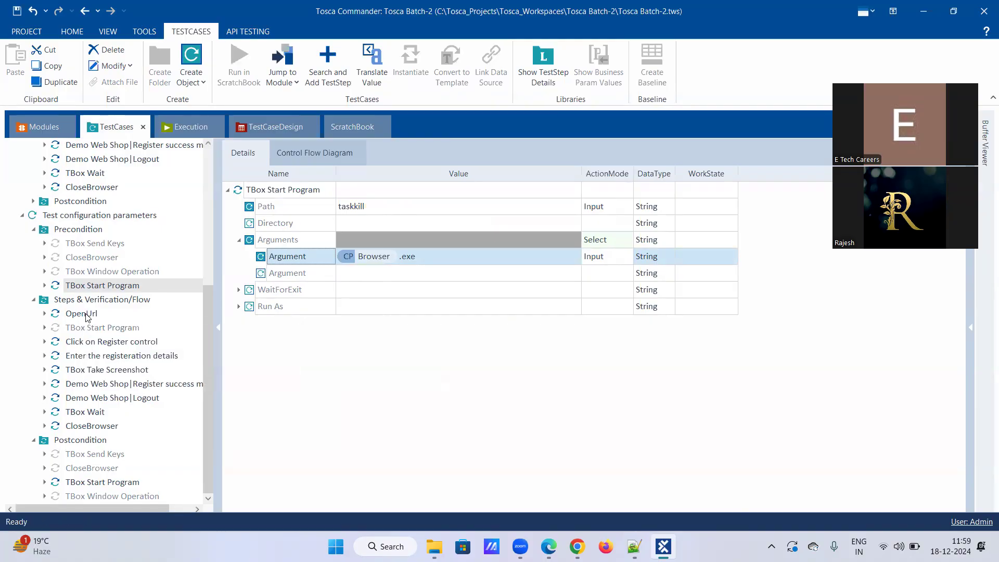
{"action": "right_click", "coordinate": [89, 315]}
Run OpenUrl in ScratchBook and review its Edge run of demowebshop.tricentis.com.
{"action": "left_click", "coordinate": [120, 378]}
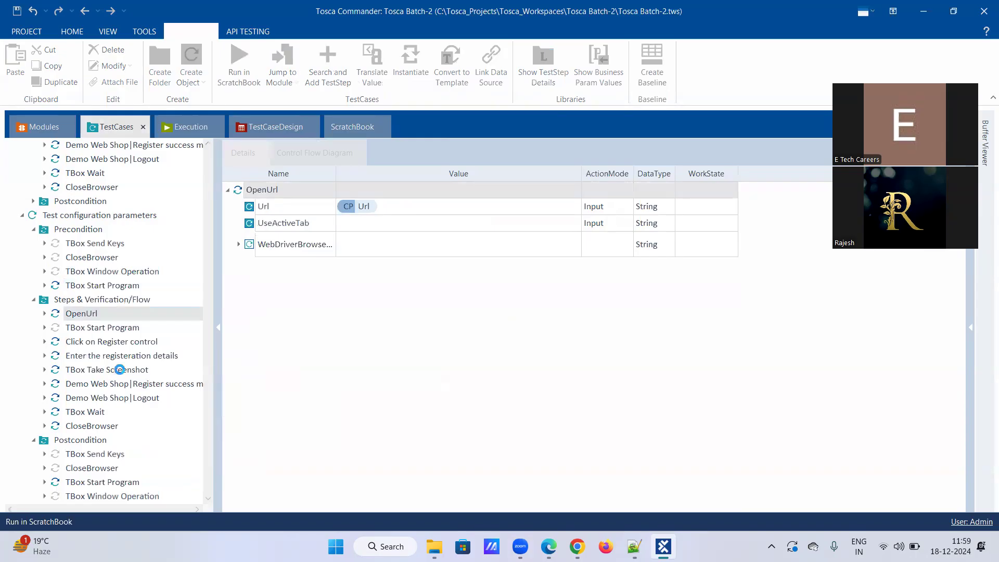
{"action": "key", "text": "alt+Tab"}
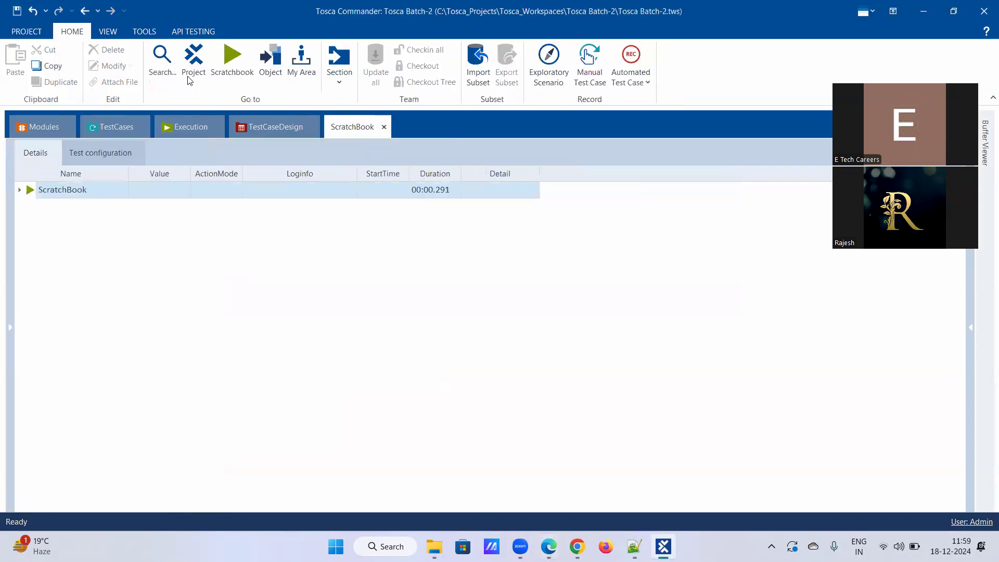
{"action": "left_click", "coordinate": [65, 191]}
{"action": "right_click", "coordinate": [65, 191]}
{"action": "left_click", "coordinate": [163, 157]}
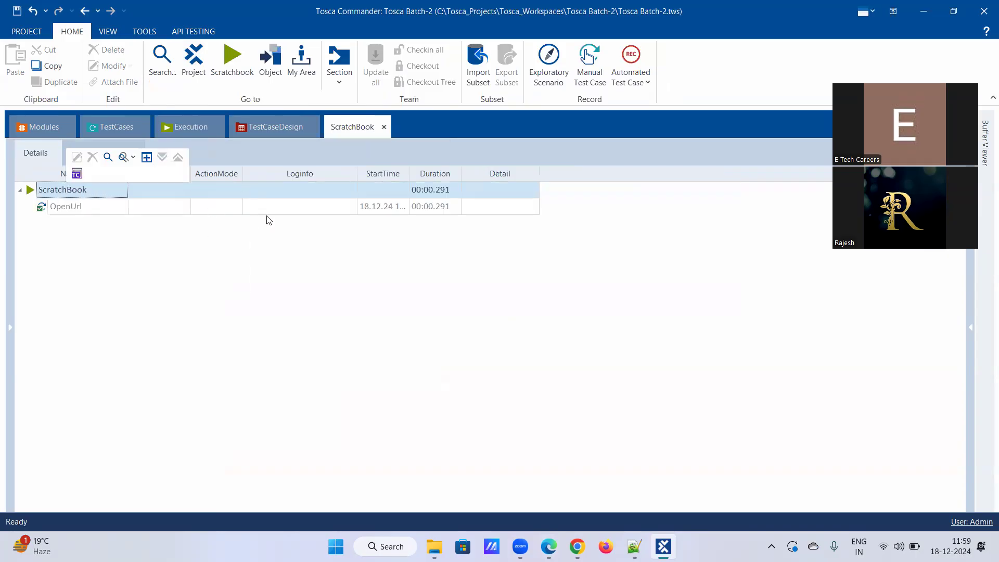
{"action": "left_click", "coordinate": [75, 207]}
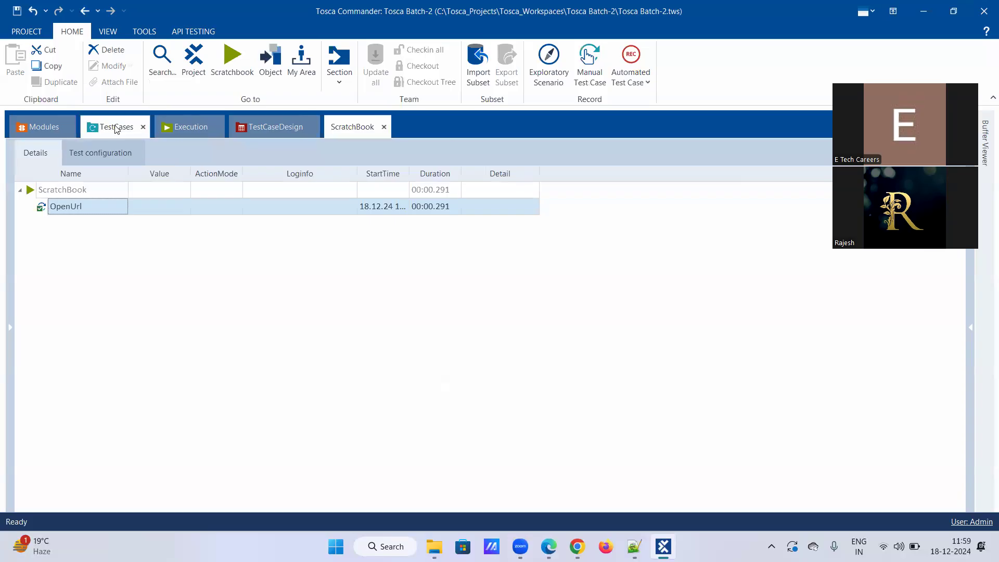
{"action": "left_click", "coordinate": [93, 126]}
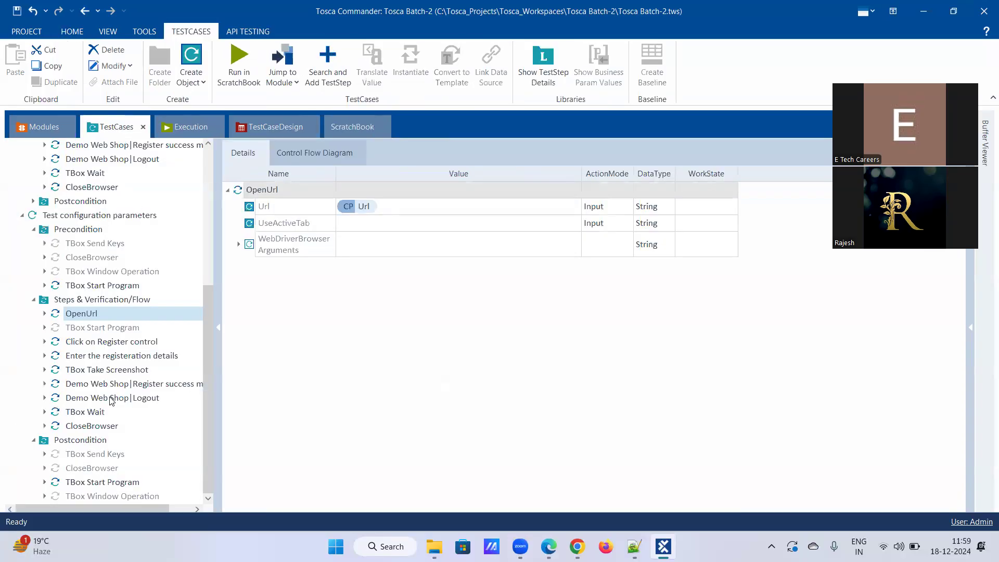
{"action": "left_click", "coordinate": [95, 484]}
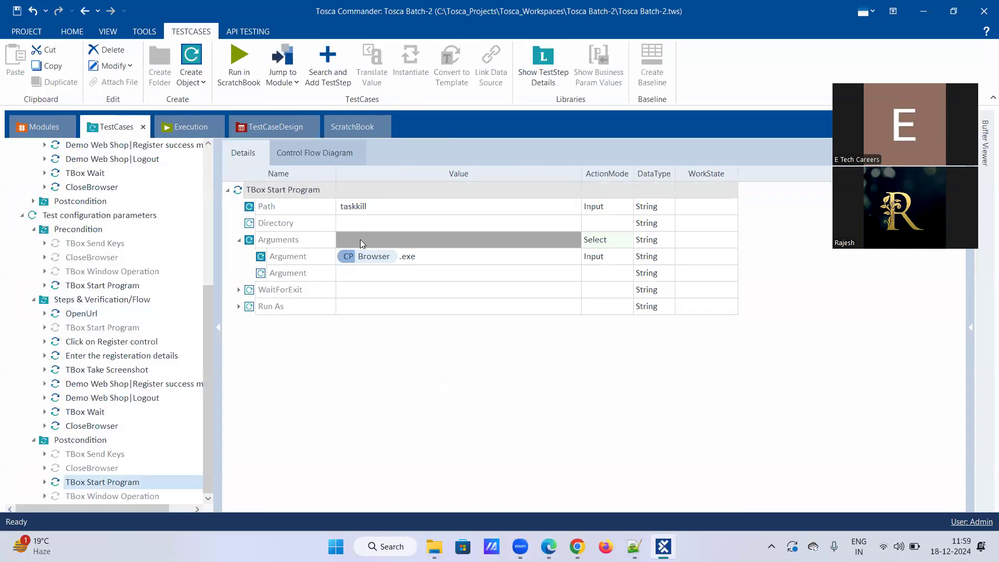
Translate the {CP[Browser]}.exe argument, which still resolves to Edge.exe.
{"action": "right_click", "coordinate": [374, 256]}
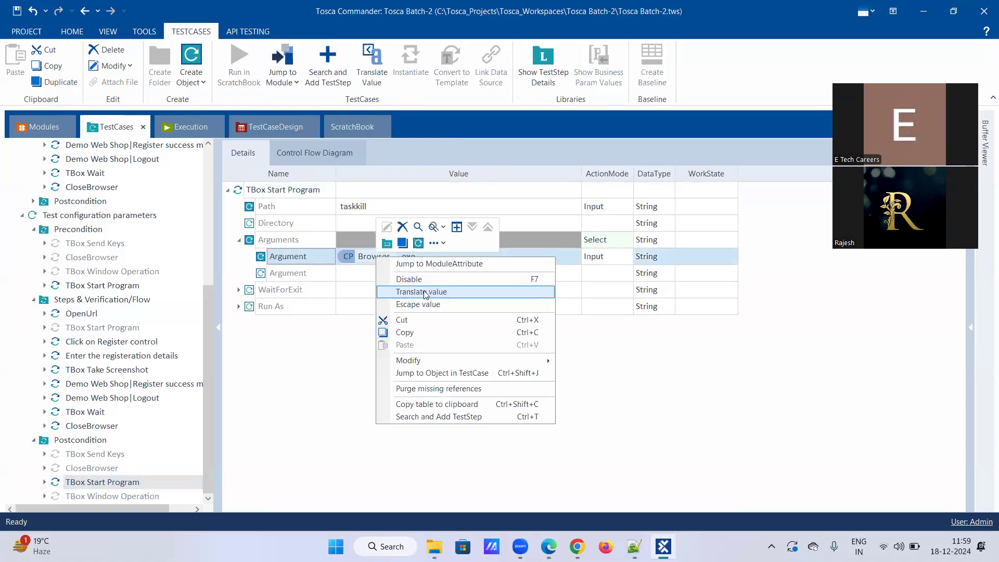
{"action": "left_click", "coordinate": [421, 292]}
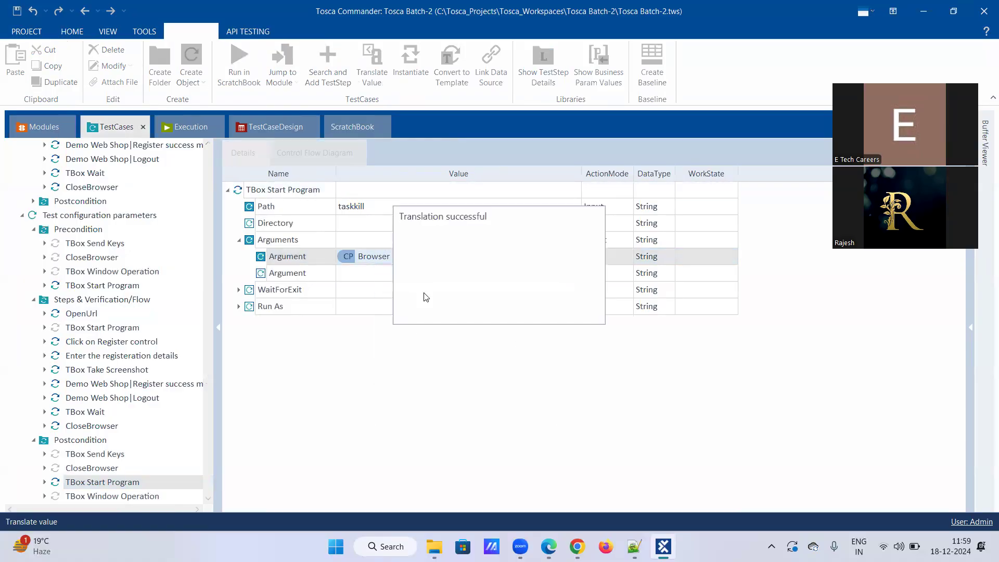
{"action": "left_click_drag", "start_coordinate": [436, 261], "coordinate": [467, 262]}
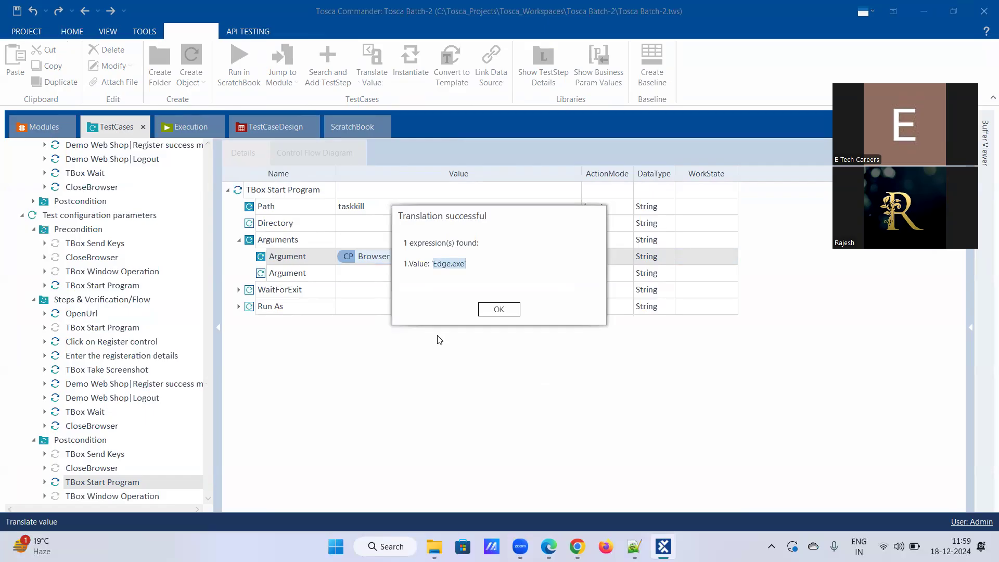
{"action": "left_click", "coordinate": [487, 310]}
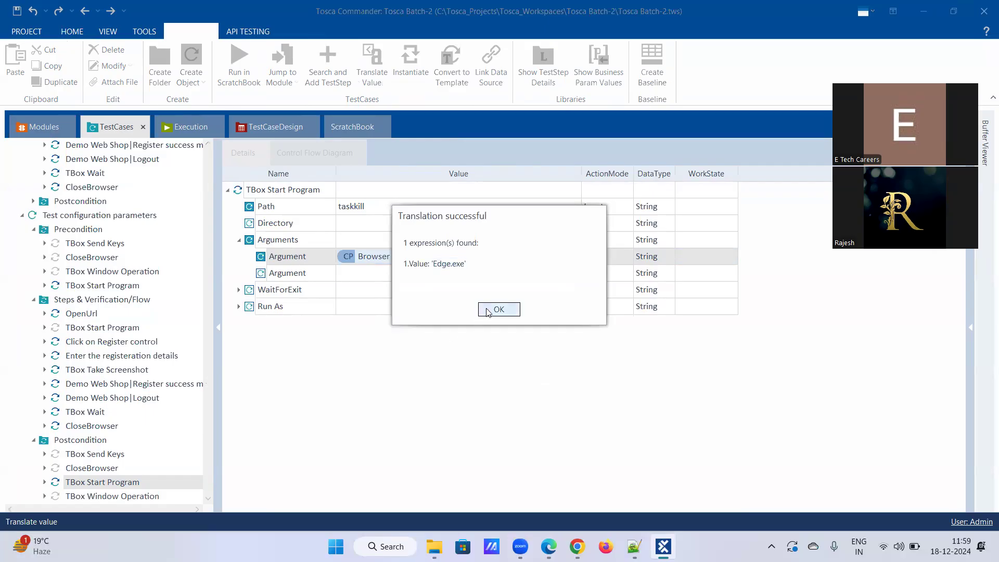
Set the Browser test configuration parameter to Firefox.
{"action": "left_click", "coordinate": [90, 219]}
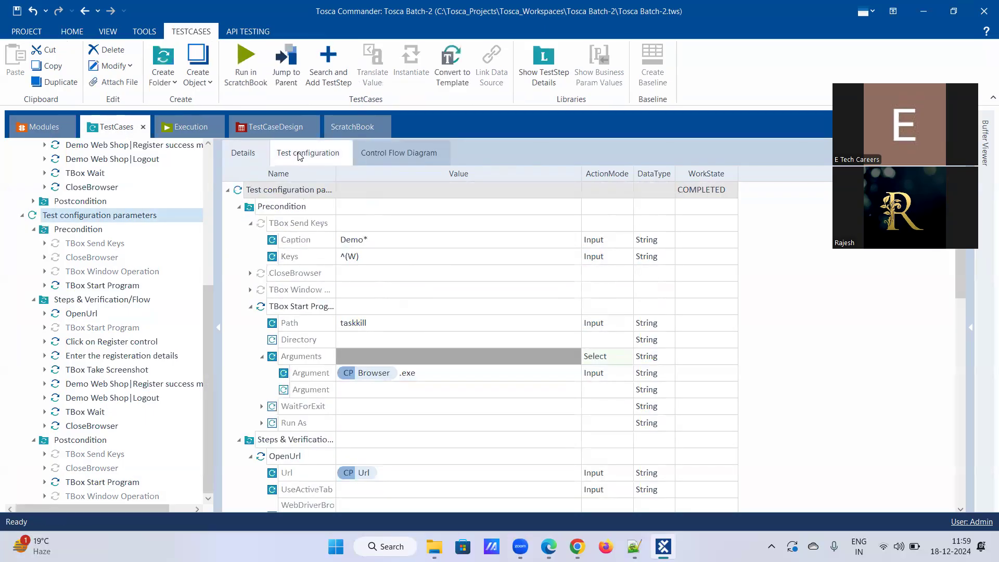
{"action": "left_click", "coordinate": [298, 157]}
{"action": "left_click", "coordinate": [384, 207]}
{"action": "left_click", "coordinate": [393, 207]}
{"action": "left_click", "coordinate": [456, 255]}
{"action": "type", "text": "Firefox"}
{"action": "key", "text": "Return"}
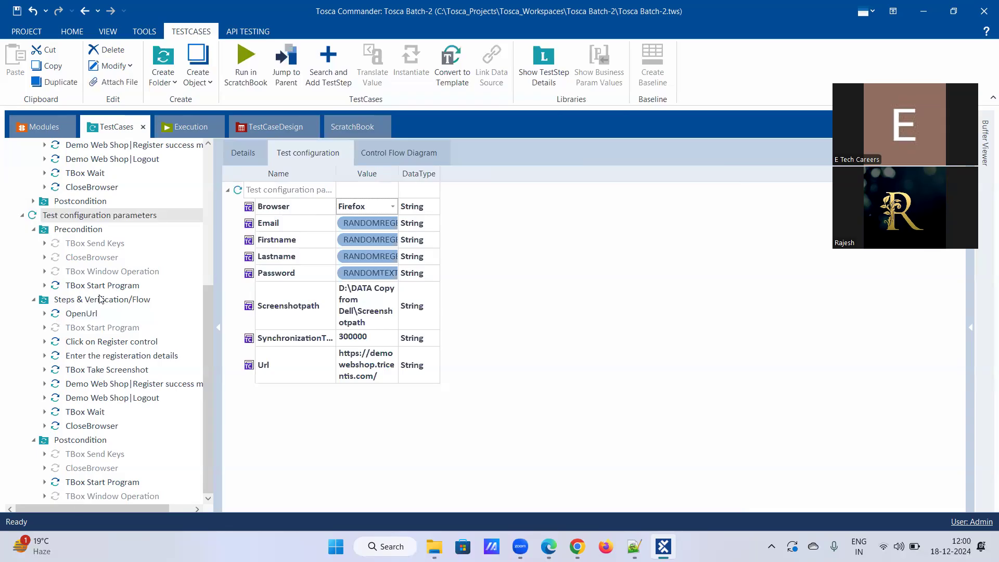
Translate the precondition taskkill argument again, now resolving to Firefox.exe.
{"action": "left_click", "coordinate": [101, 287]}
{"action": "right_click", "coordinate": [380, 258]}
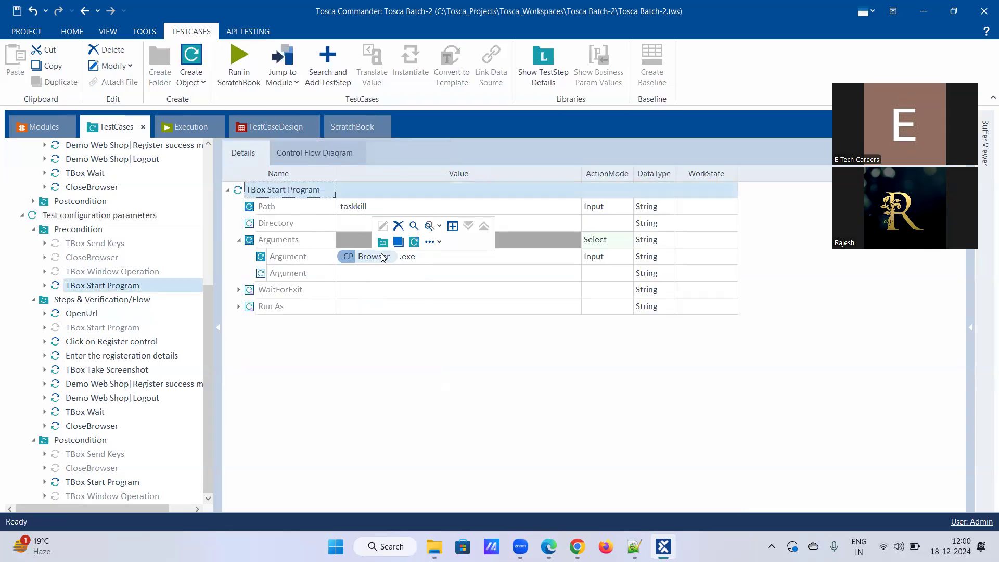
{"action": "left_click", "coordinate": [421, 290]}
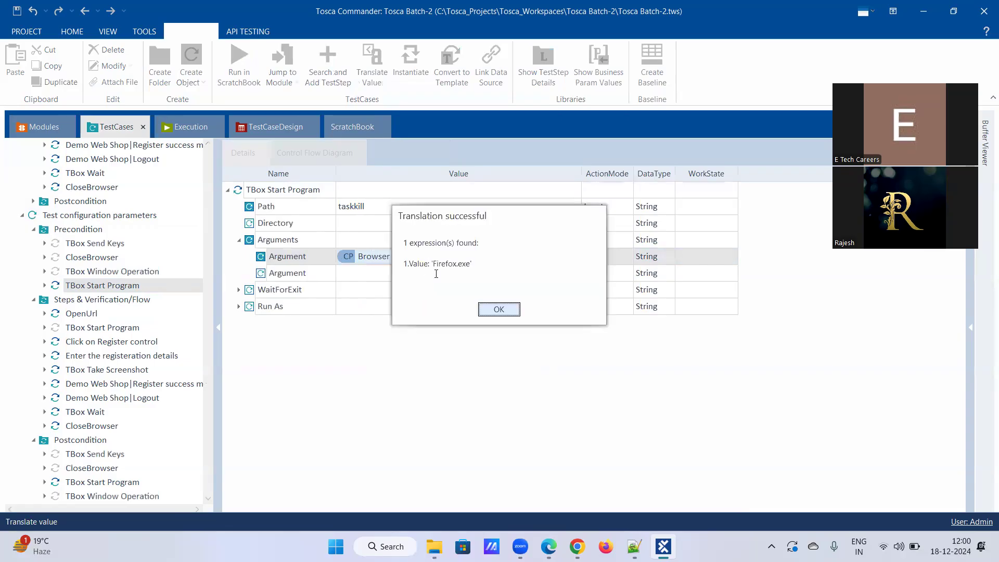
{"action": "left_click", "coordinate": [507, 311]}
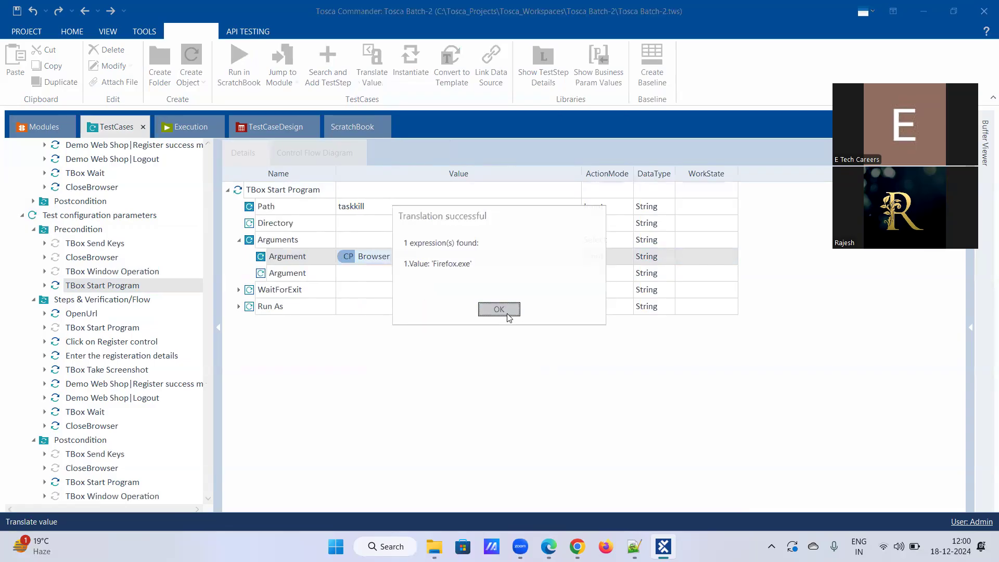
Run OpenUrl in ScratchBook, check Demo Web Shop opened in Firefox, then close Firefox.
{"action": "right_click", "coordinate": [80, 316]}
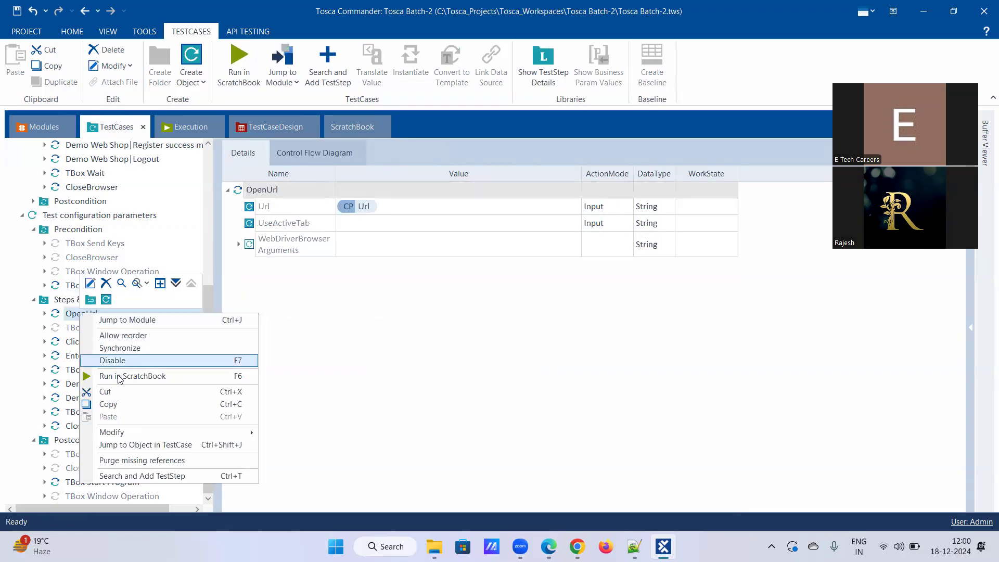
{"action": "left_click", "coordinate": [135, 375]}
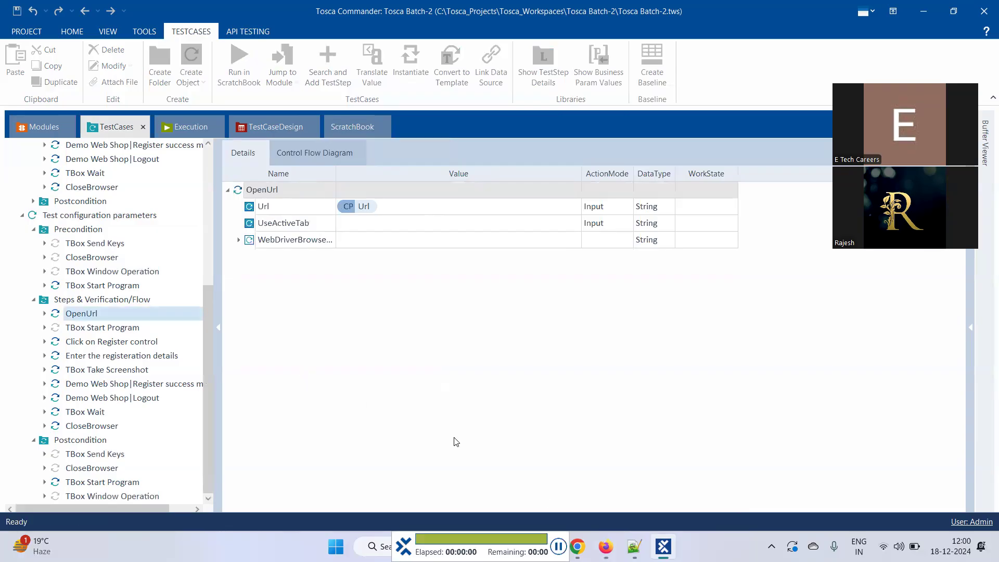
{"action": "mouse_move", "coordinate": [605, 547]}
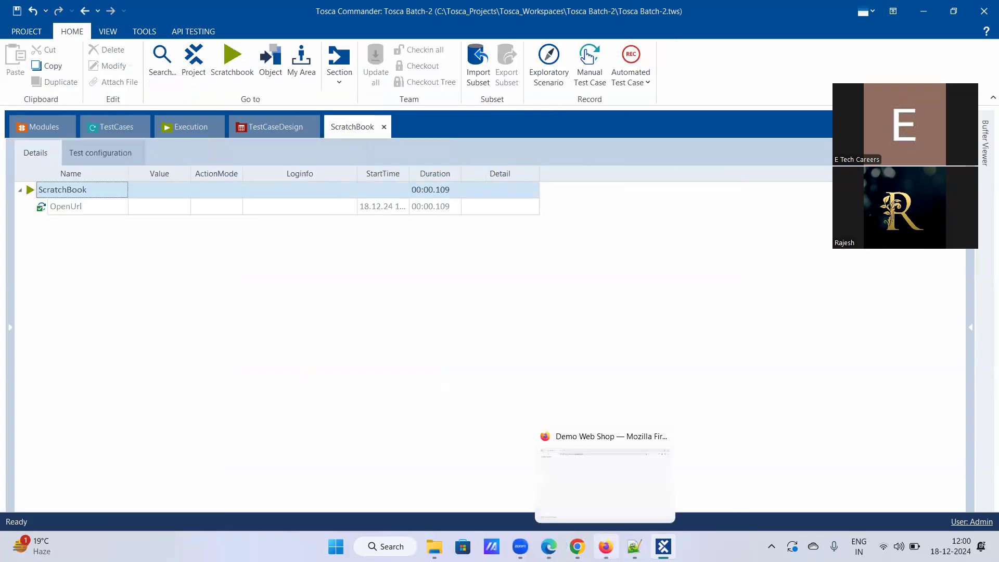
{"action": "left_click", "coordinate": [604, 482]}
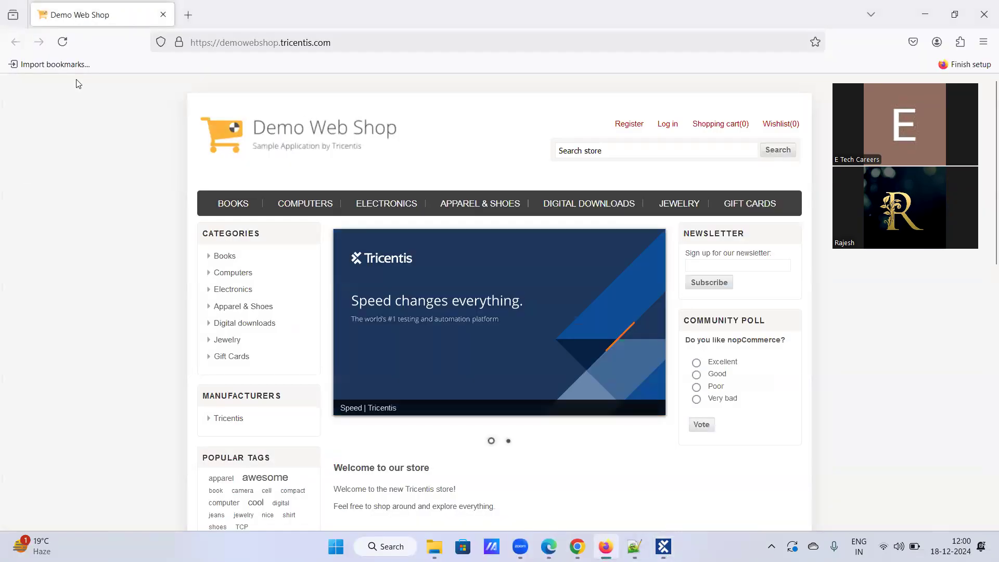
{"action": "left_click", "coordinate": [983, 14]}
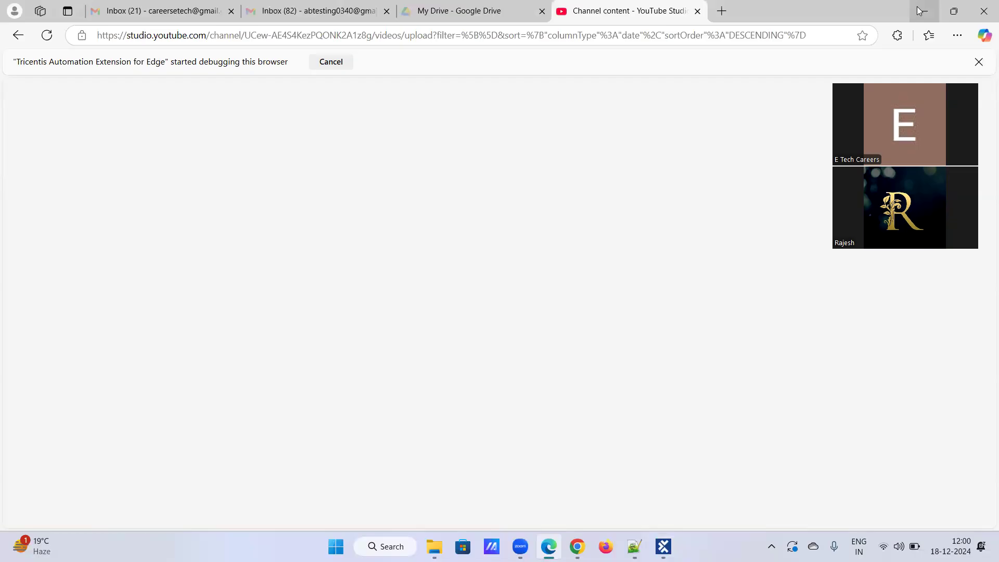
{"action": "left_click", "coordinate": [918, 11]}
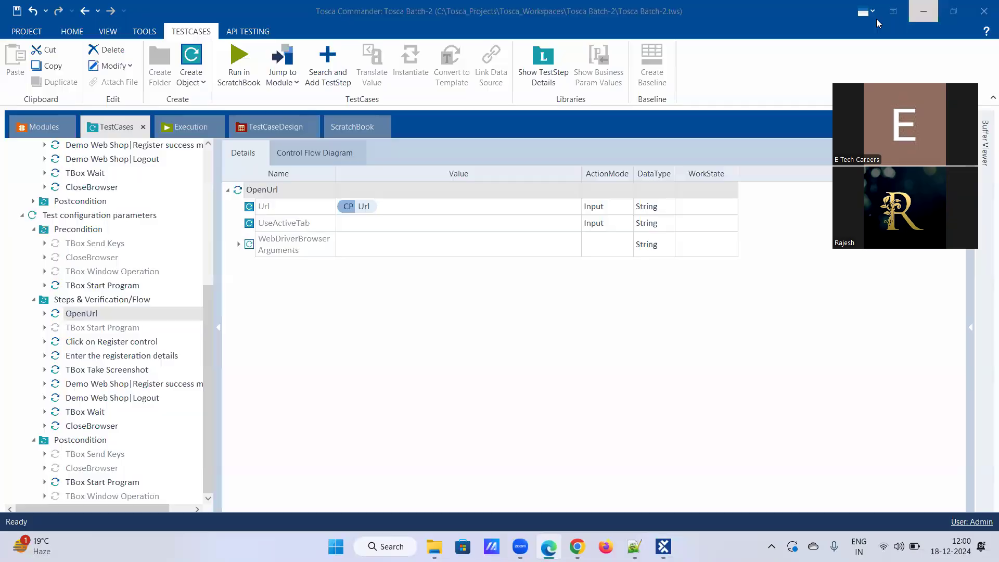
Verify the postcondition taskkill argument translates to Firefox.exe and view Browser set to Firefox.
{"action": "left_click", "coordinate": [116, 482]}
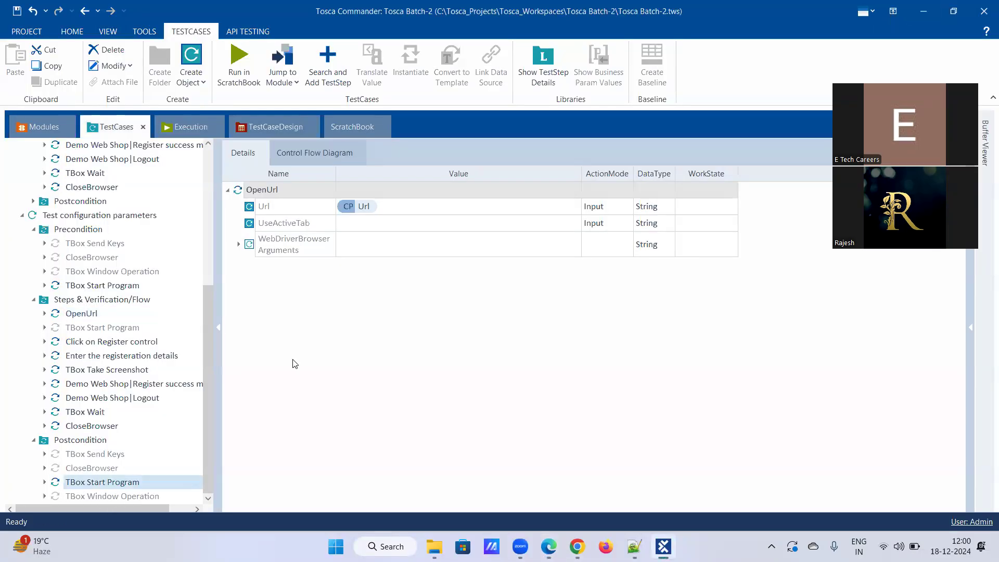
{"action": "right_click", "coordinate": [406, 254]}
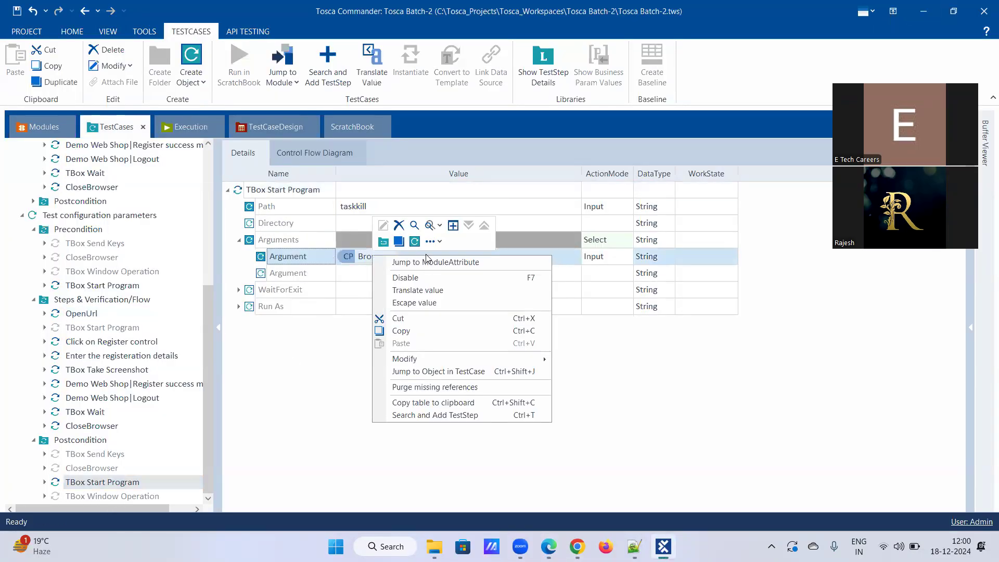
{"action": "left_click", "coordinate": [420, 291]}
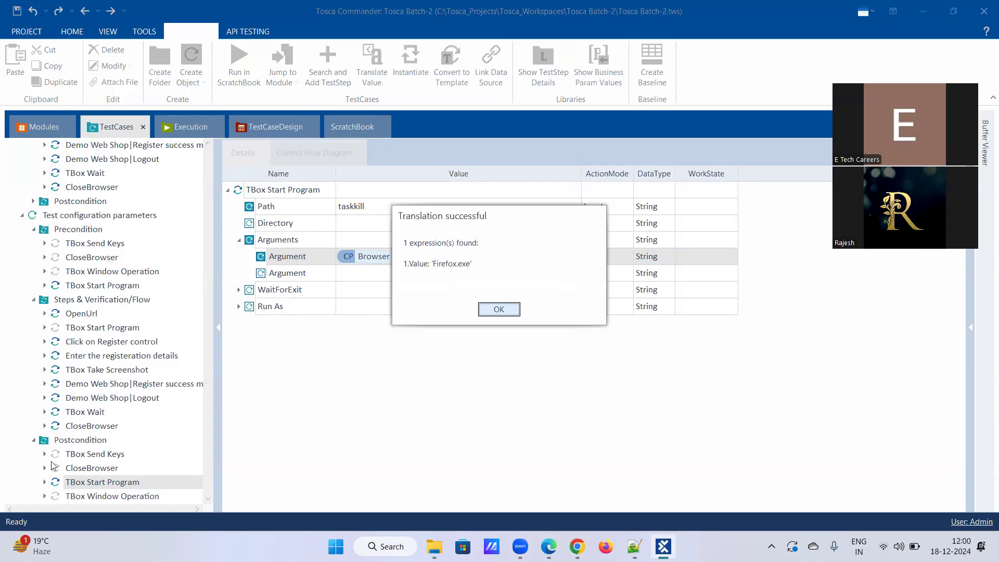
{"action": "left_click", "coordinate": [497, 309]}
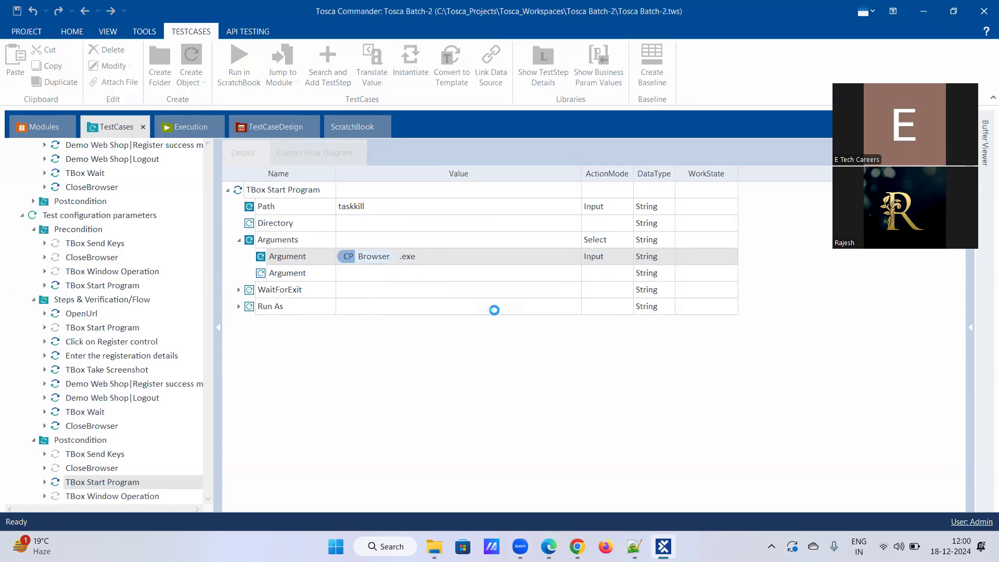
{"action": "left_click", "coordinate": [84, 217]}
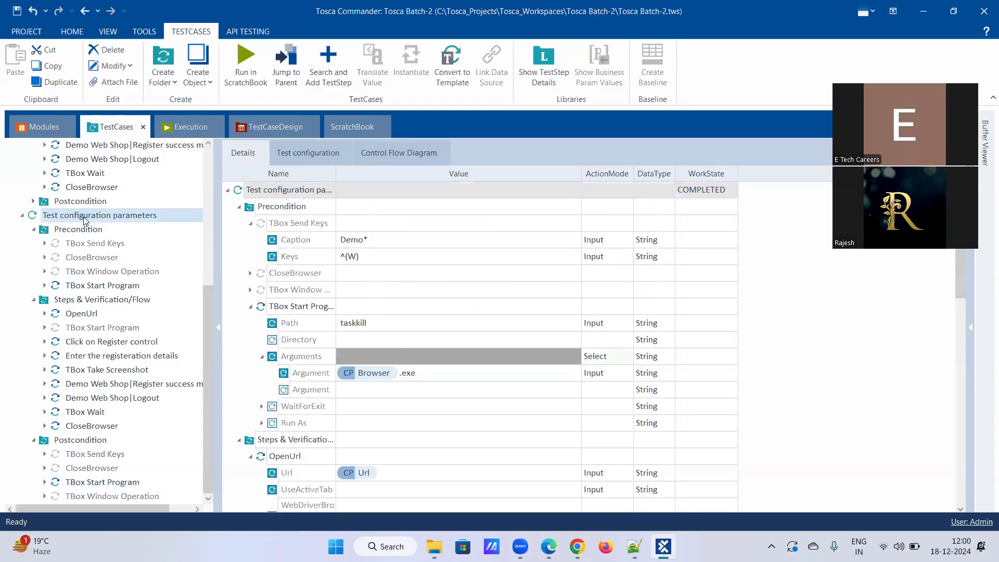
{"action": "left_click", "coordinate": [298, 153]}
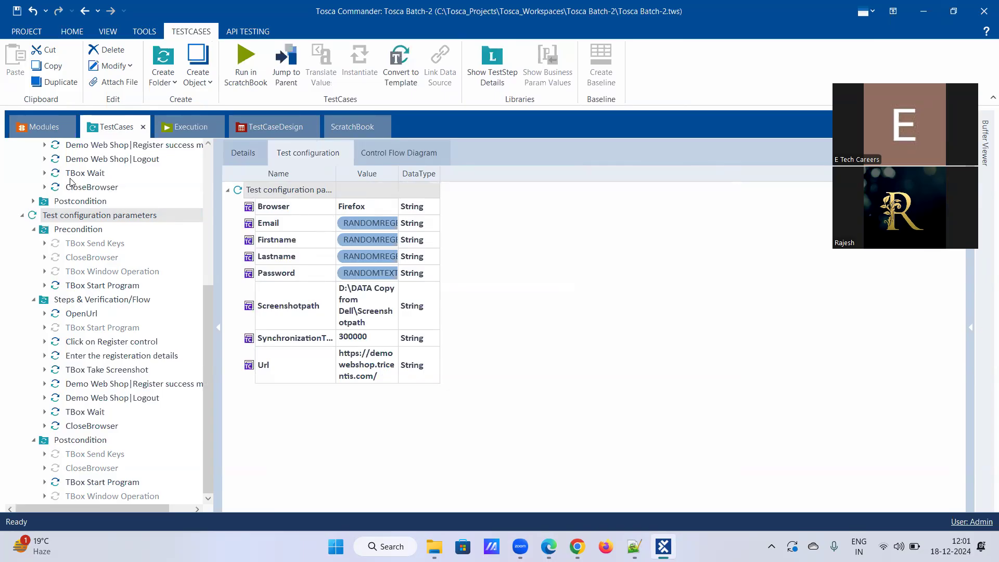
Inspect the Best Practices precondition's taskkill arguments and the OpenUrl step's URL.
{"action": "scroll", "coordinate": [70, 182], "scroll_direction": "up", "scroll_amount": 2}
{"action": "scroll", "coordinate": [71, 182], "scroll_direction": "up", "scroll_amount": 2}
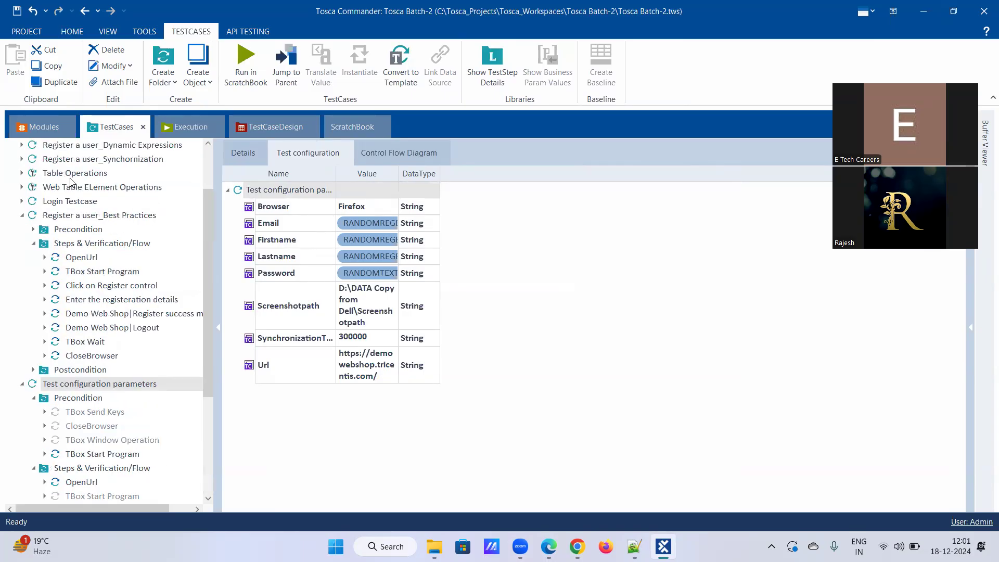
{"action": "left_click", "coordinate": [32, 230]}
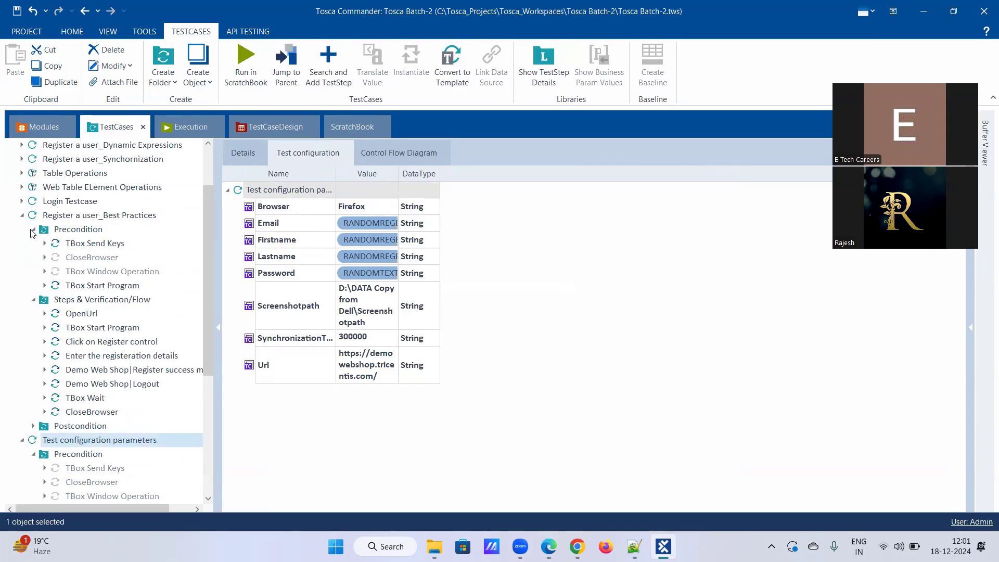
{"action": "left_click", "coordinate": [79, 286]}
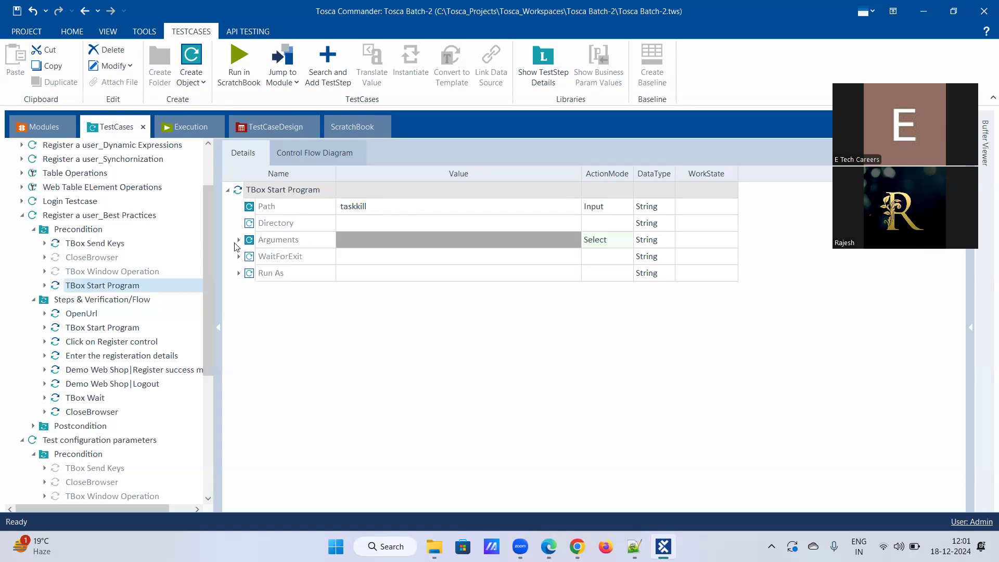
{"action": "left_click", "coordinate": [239, 240]}
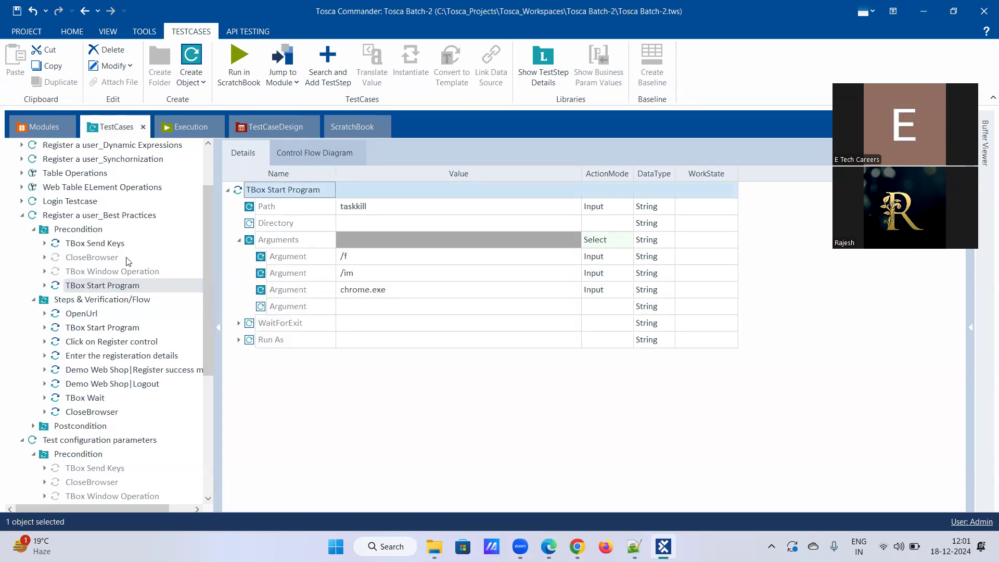
{"action": "left_click", "coordinate": [106, 284]}
{"action": "left_click", "coordinate": [83, 315]}
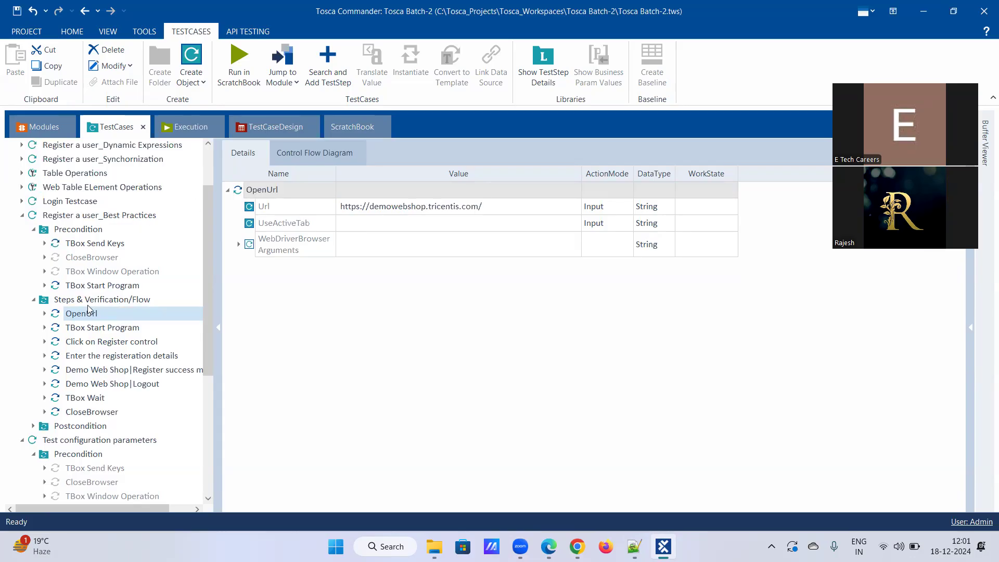
Check the Register a user_Best Practices Browser parameter, leaving it as Chrome.
{"action": "left_click", "coordinate": [91, 216]}
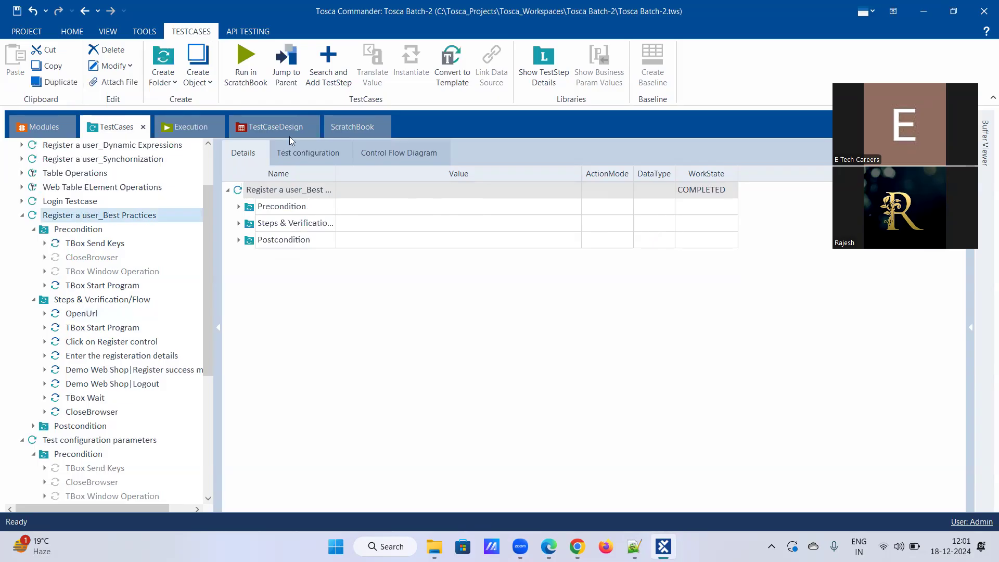
{"action": "left_click", "coordinate": [325, 153]}
{"action": "left_click", "coordinate": [386, 209]}
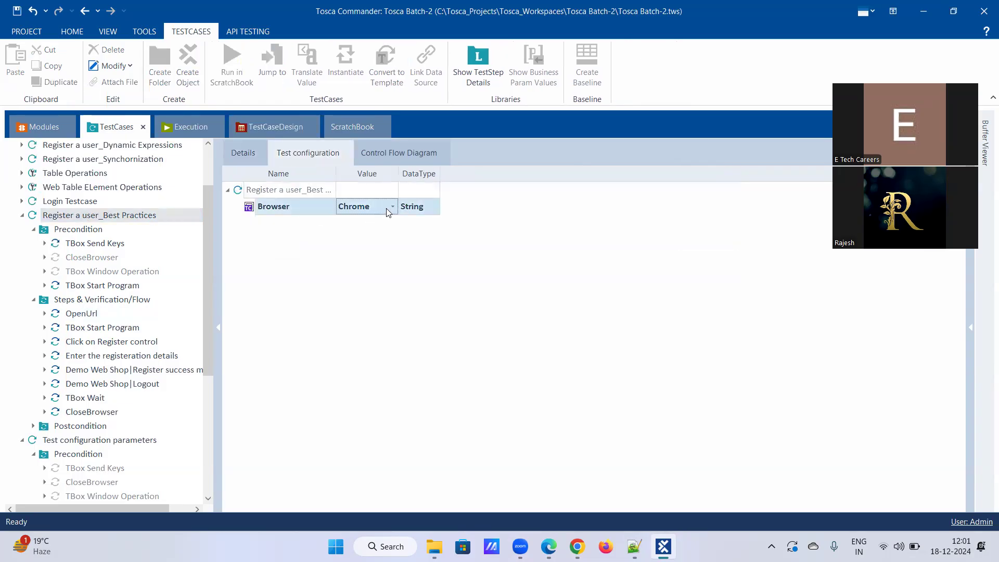
{"action": "left_click", "coordinate": [394, 210]}
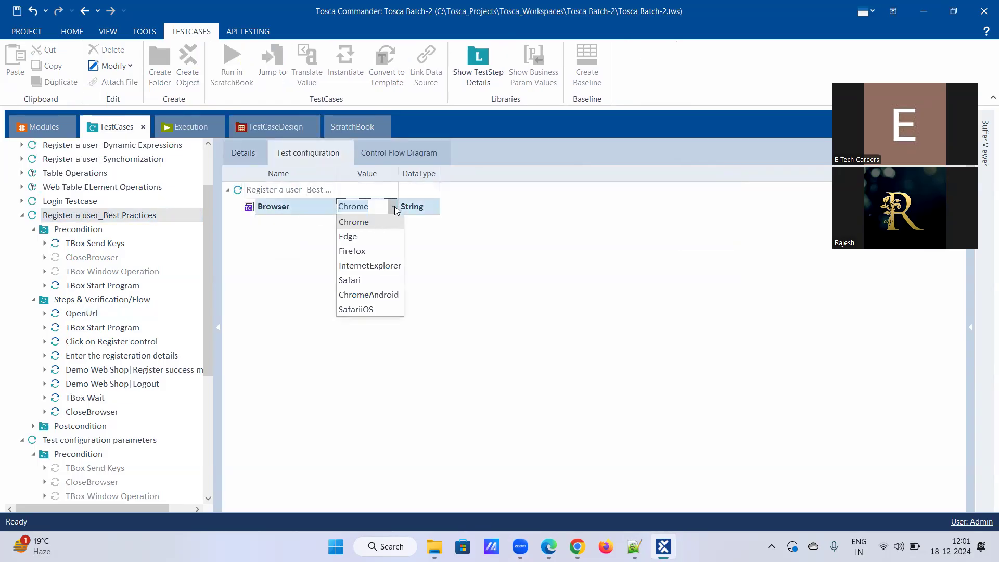
{"action": "left_click", "coordinate": [395, 210]}
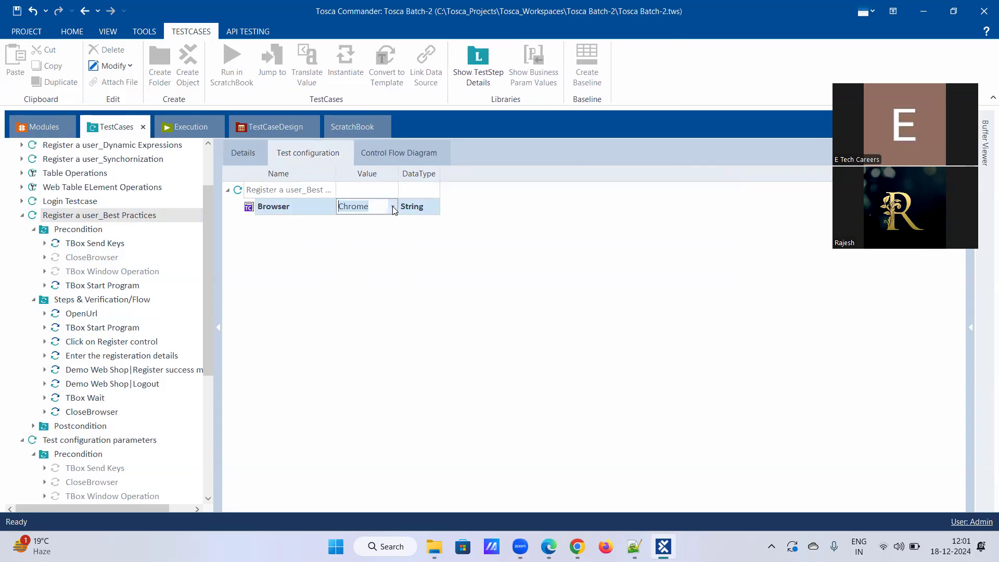
Inspect the postcondition TBox Start Program's taskkill arguments /f, /im, chrome.exe.
{"action": "left_click", "coordinate": [33, 426]}
{"action": "scroll", "coordinate": [63, 416], "scroll_direction": "down", "scroll_amount": 4}
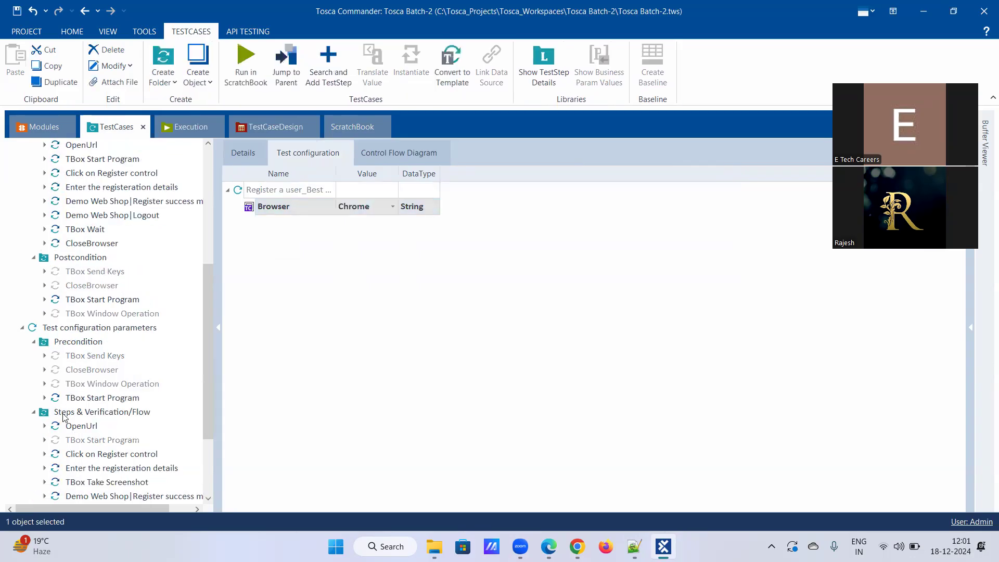
{"action": "left_click", "coordinate": [102, 301]}
{"action": "left_click", "coordinate": [239, 240]}
{"action": "left_click", "coordinate": [367, 295]}
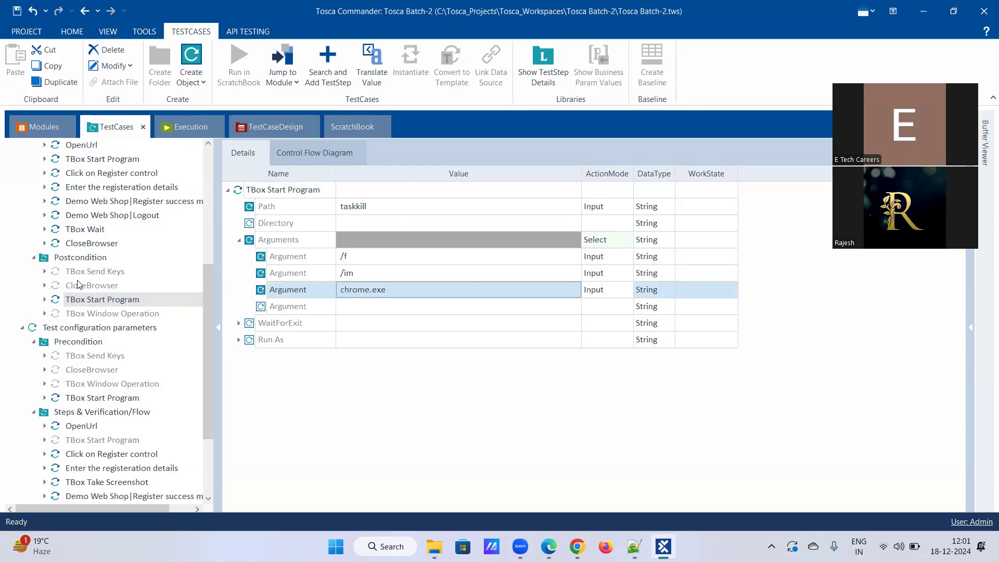
Show the Test configuration parameters values (Browser Firefox, SynchronizationTimeout 300000) and adjust the Value column.
{"action": "mouse_move", "coordinate": [78, 284]}
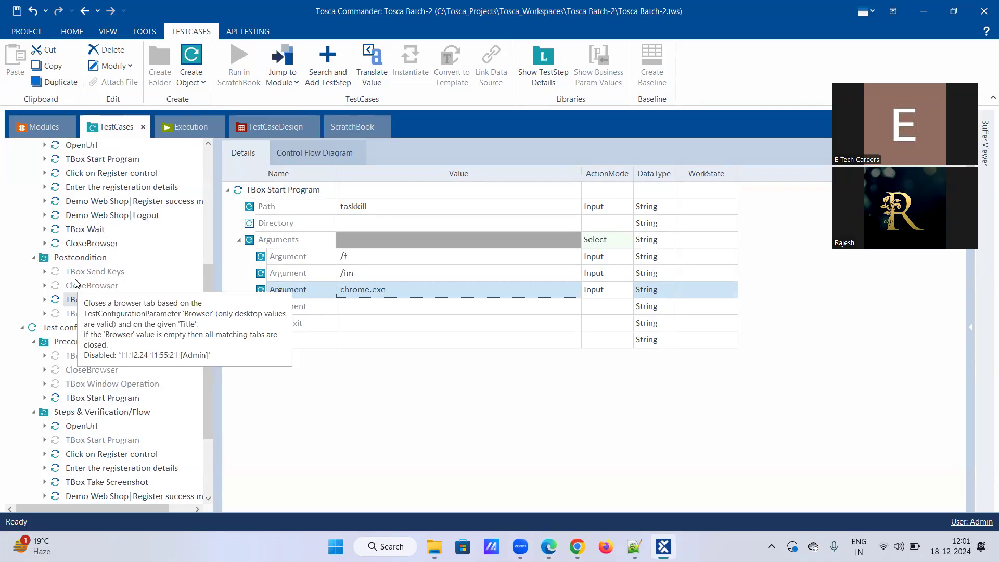
{"action": "scroll", "coordinate": [89, 284], "scroll_direction": "up", "scroll_amount": 4}
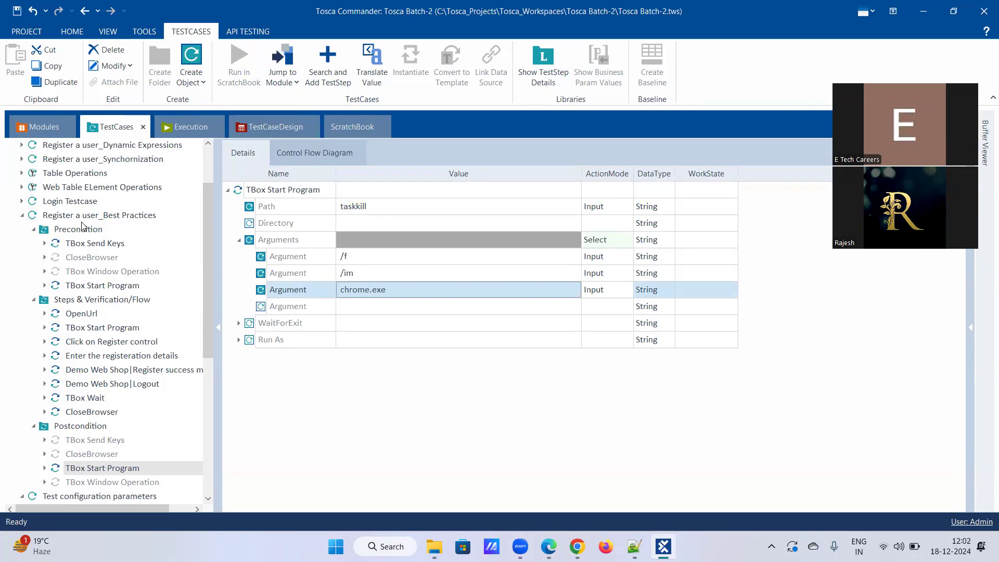
{"action": "scroll", "coordinate": [113, 258], "scroll_direction": "down", "scroll_amount": 2}
{"action": "scroll", "coordinate": [112, 259], "scroll_direction": "down", "scroll_amount": 4}
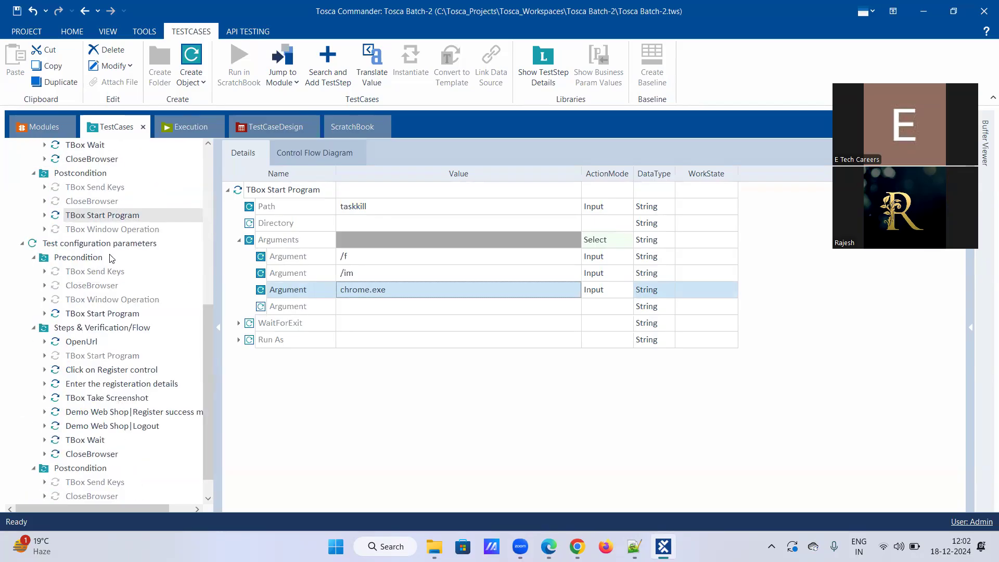
{"action": "left_click", "coordinate": [87, 245]}
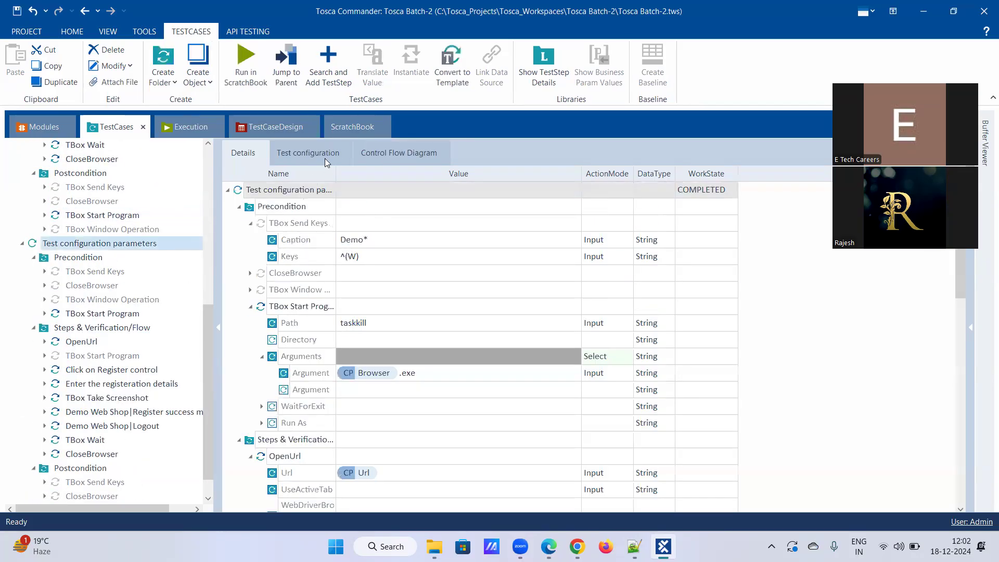
{"action": "left_click", "coordinate": [325, 153]}
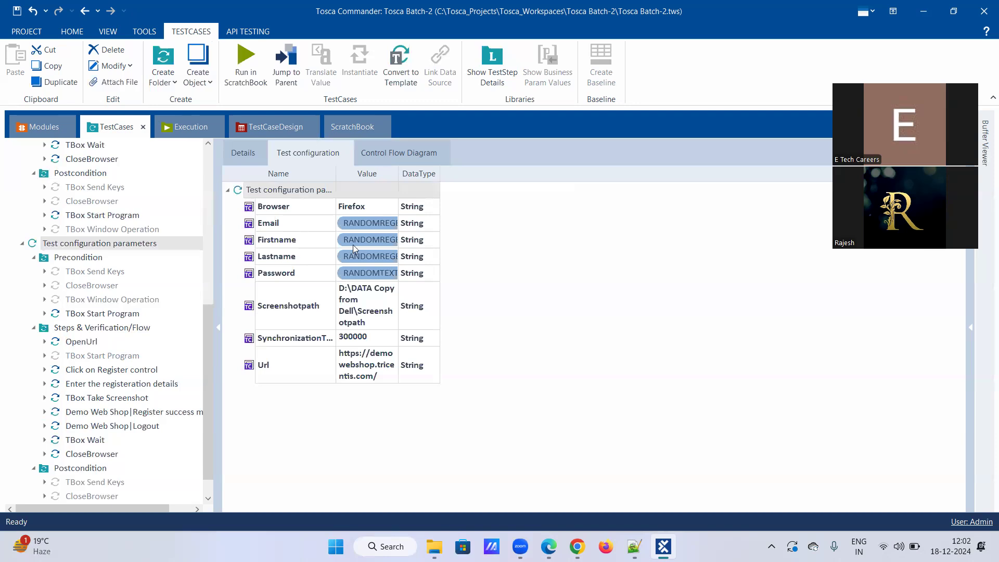
{"action": "left_click", "coordinate": [544, 251]}
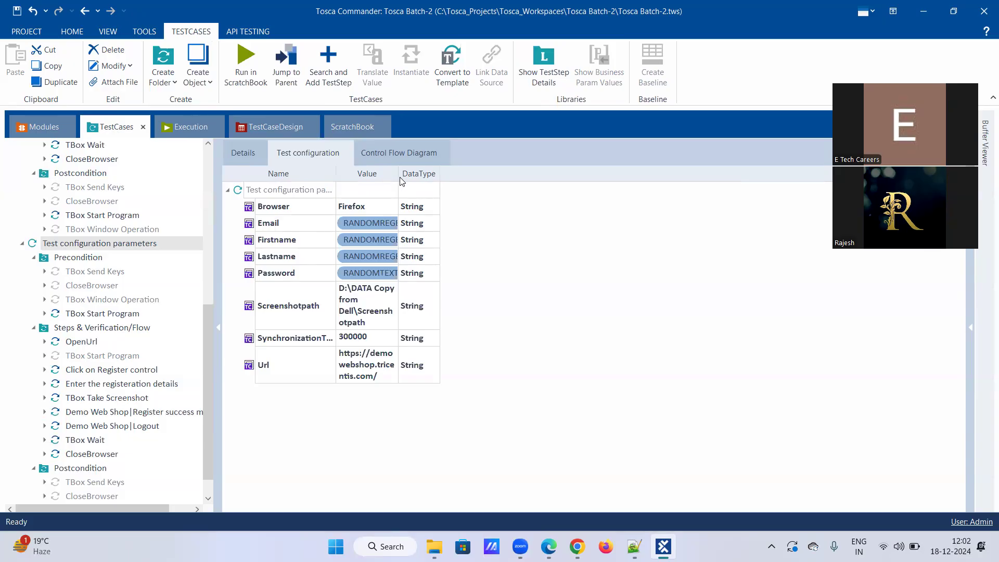
Display the 'Enter the registeration details' fields: RANDOMREGEX names and email, RANDOMTEXT 8 password.
{"action": "left_click_drag", "start_coordinate": [398, 172], "coordinate": [398, 172]}
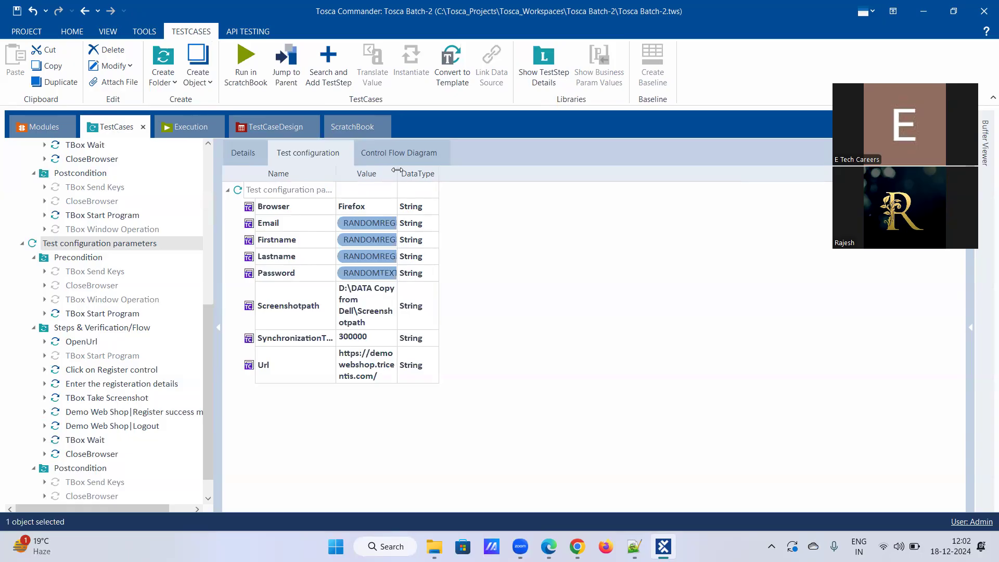
{"action": "scroll", "coordinate": [55, 271], "scroll_direction": "up", "scroll_amount": 5}
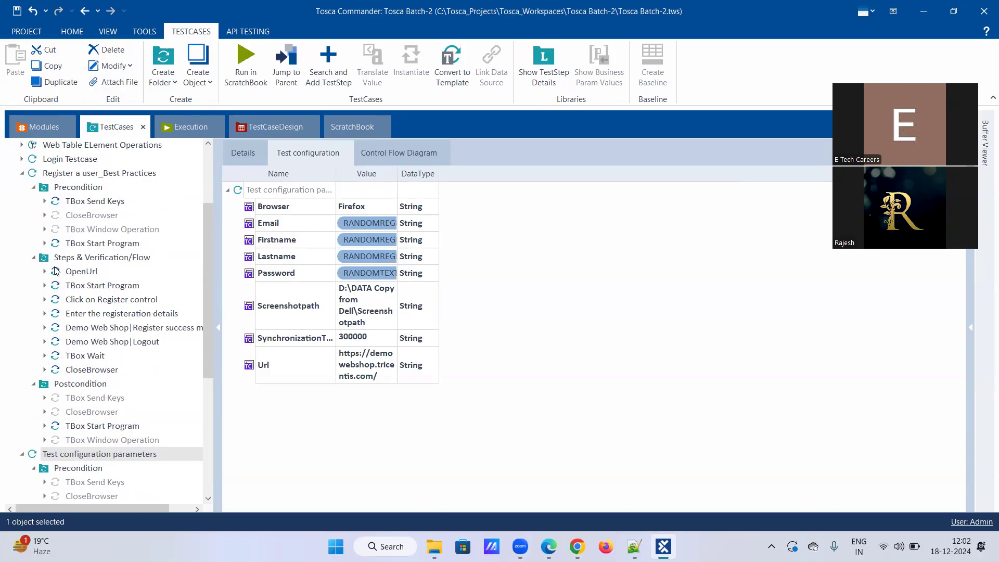
{"action": "scroll", "coordinate": [56, 270], "scroll_direction": "up", "scroll_amount": 1}
{"action": "scroll", "coordinate": [56, 270], "scroll_direction": "up", "scroll_amount": 1}
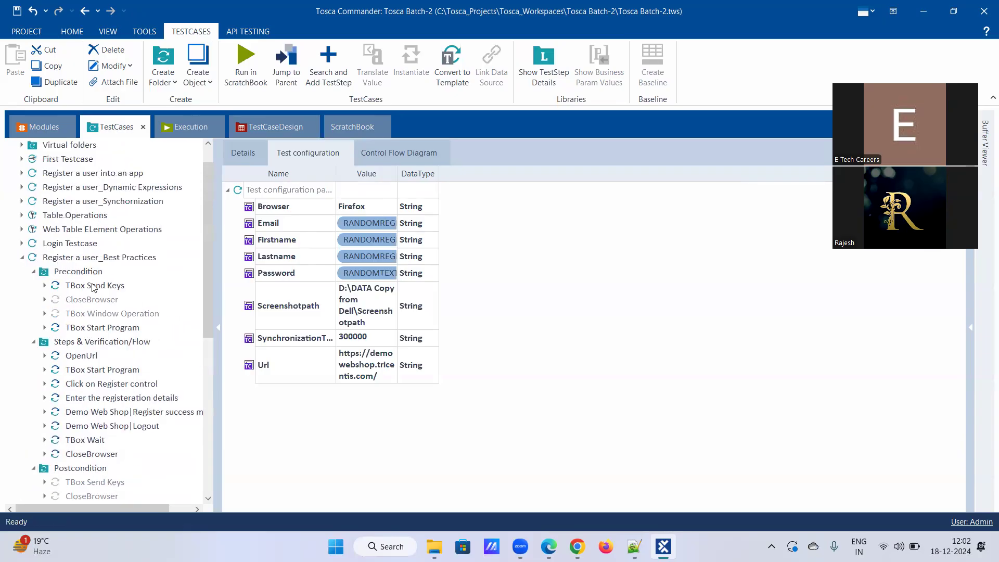
{"action": "left_click", "coordinate": [97, 385]}
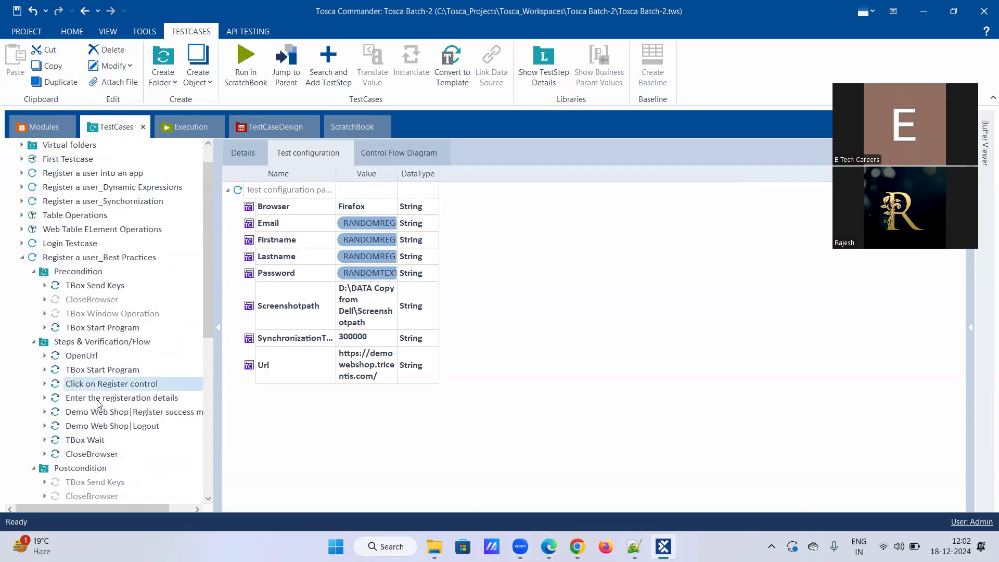
{"action": "left_click", "coordinate": [100, 399]}
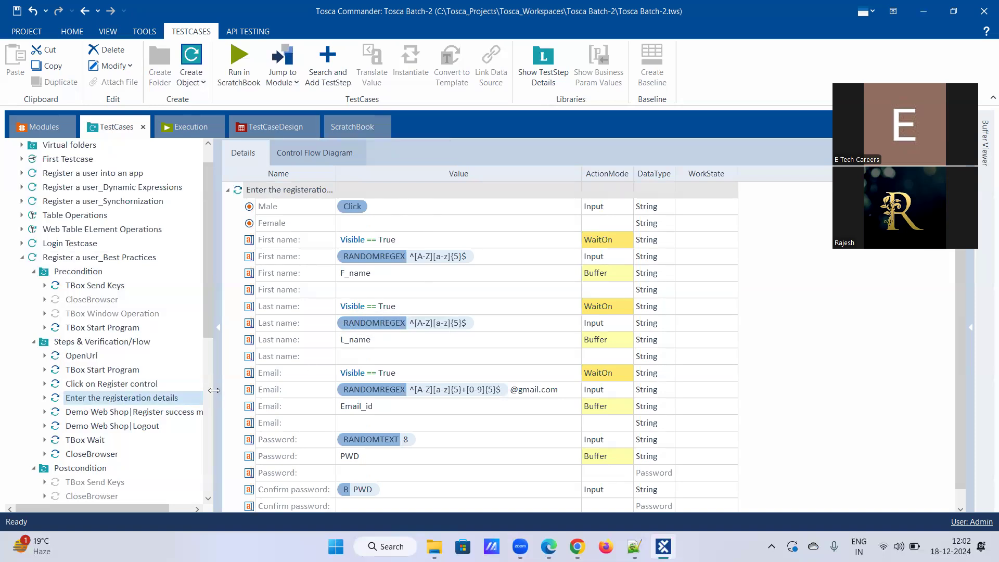
{"action": "scroll", "coordinate": [171, 426], "scroll_direction": "down", "scroll_amount": 4}
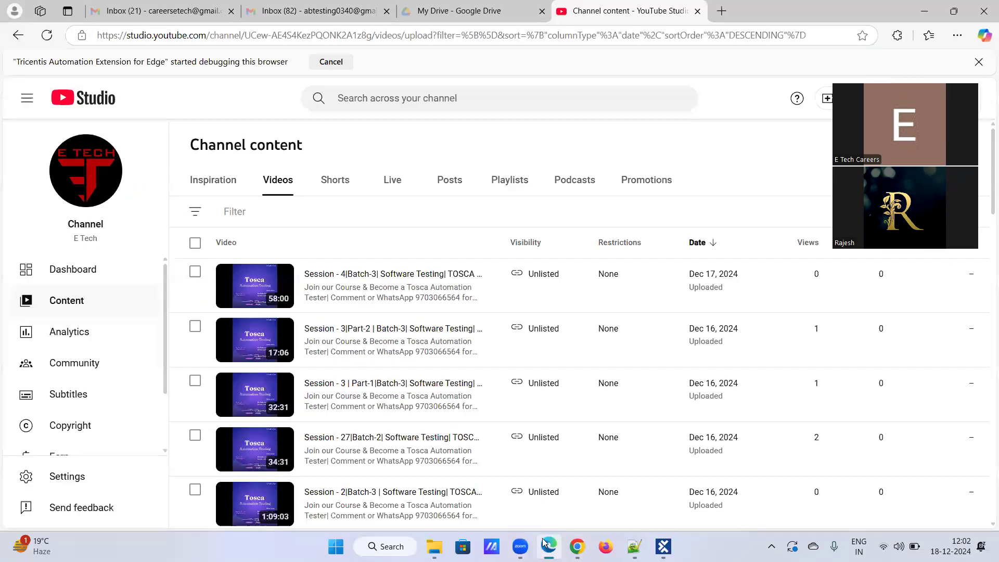
In Edge, open a new tab and enter 'wha' to reach web.whatsapp.com.
{"action": "left_click", "coordinate": [548, 546]}
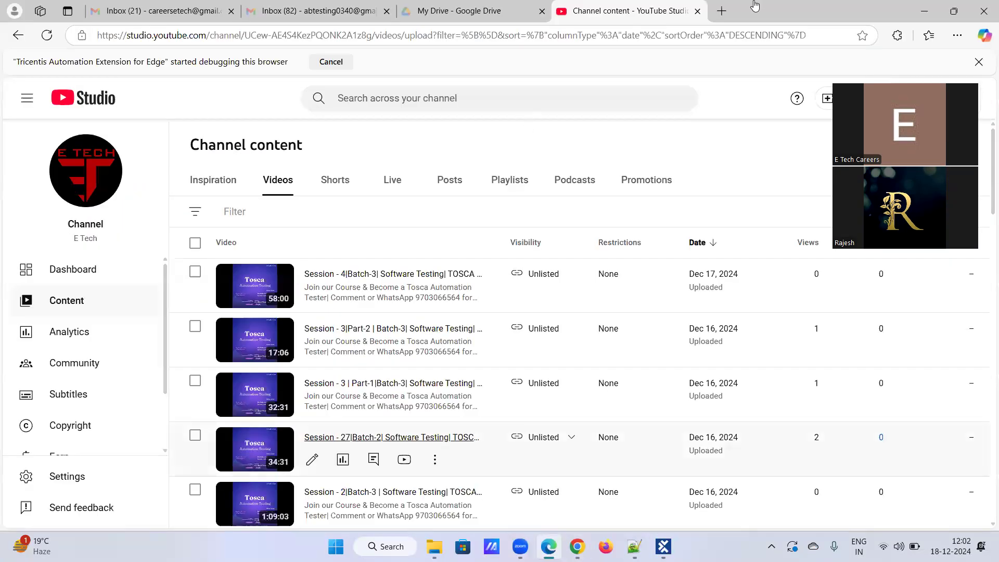
{"action": "left_click", "coordinate": [721, 10]}
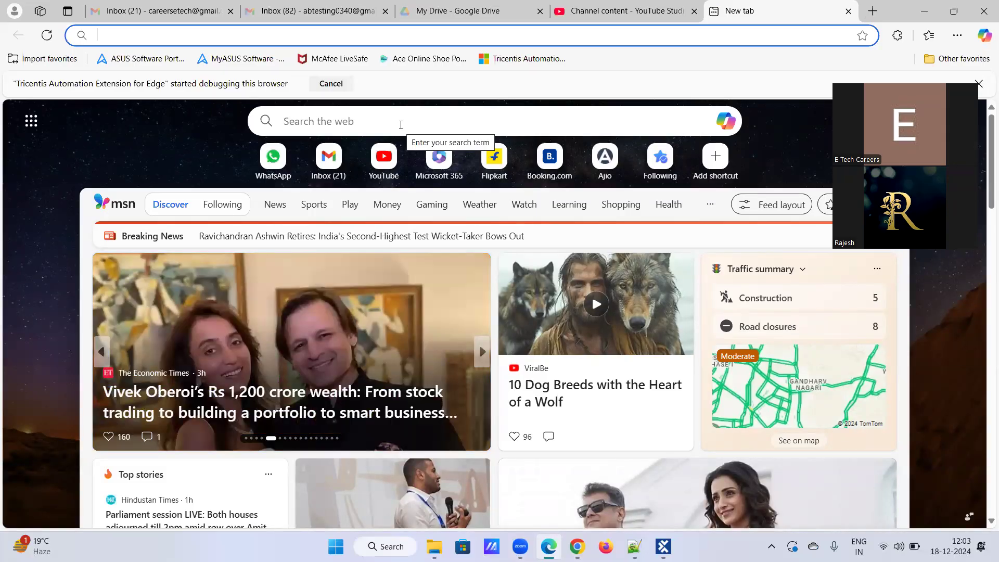
{"action": "type", "text": "wh"}
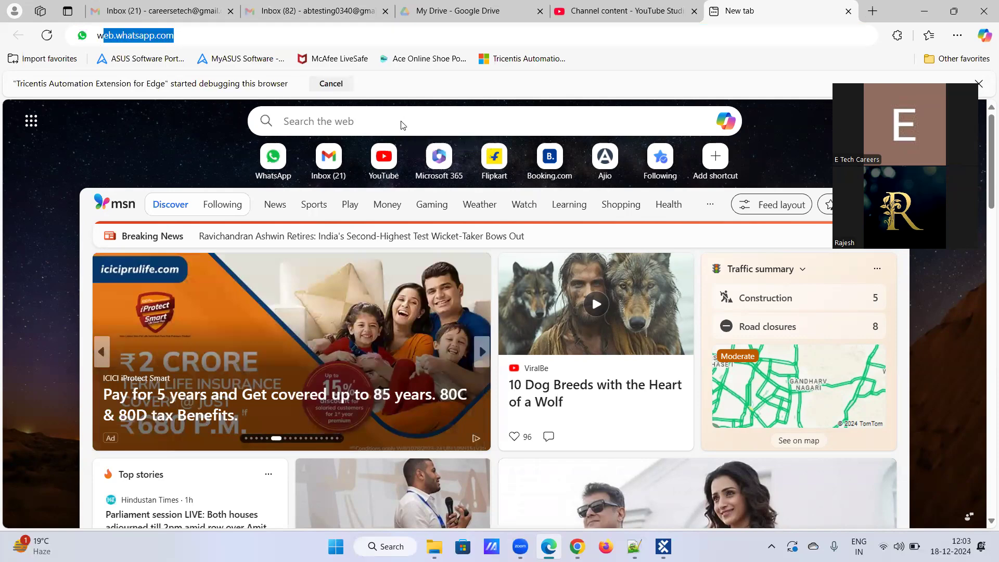
{"action": "type", "text": "a"}
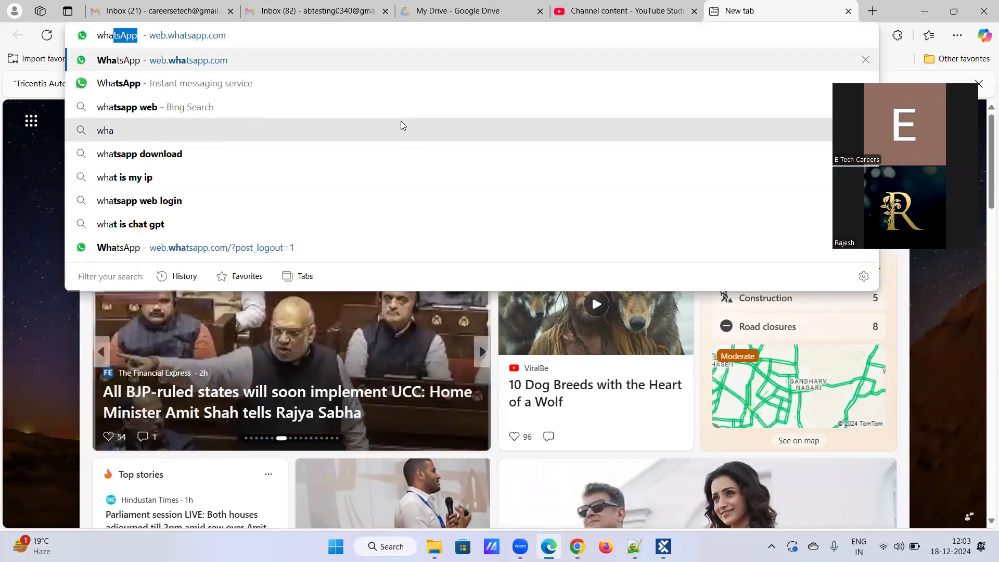
Load WhatsApp Web and view the sent Tosca screenshot full-size in the TOSCA - Batch 2 chat.
{"action": "key", "text": "Return"}
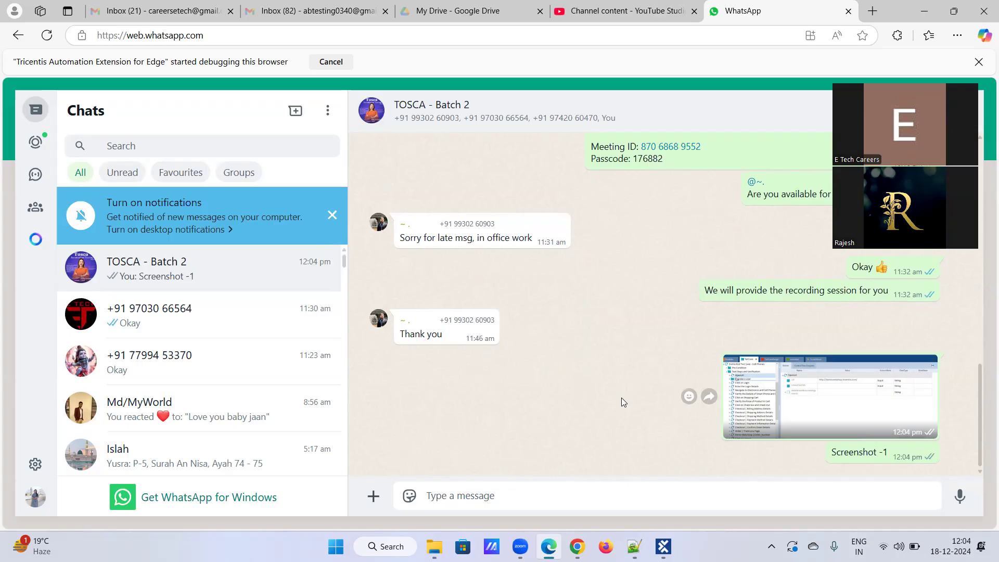
{"action": "left_click", "coordinate": [853, 397]}
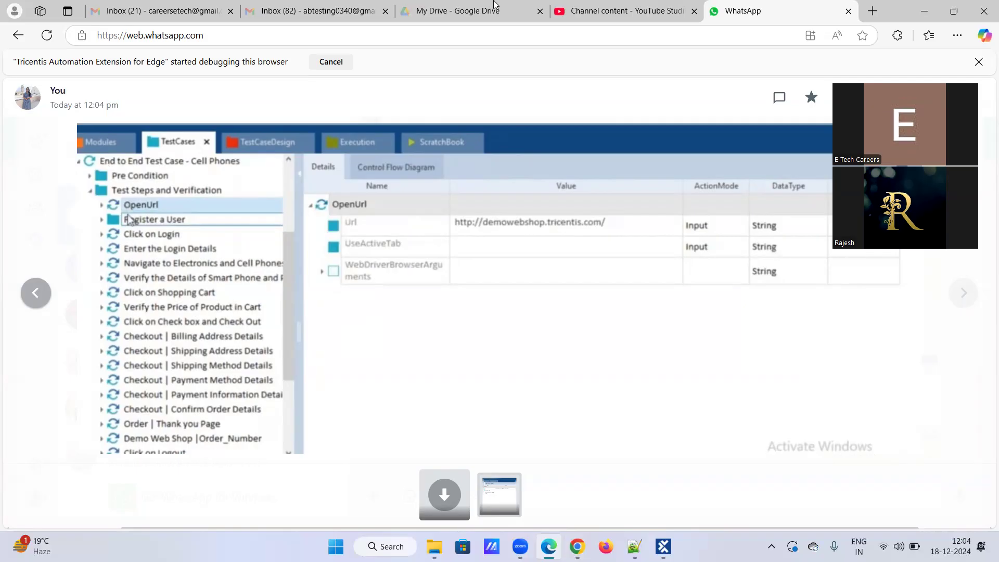
Navigate the Demo Web Shop home page to Electronics > Cell phones, checking the Tosca screenshot alongside.
{"action": "left_click", "coordinate": [576, 546]}
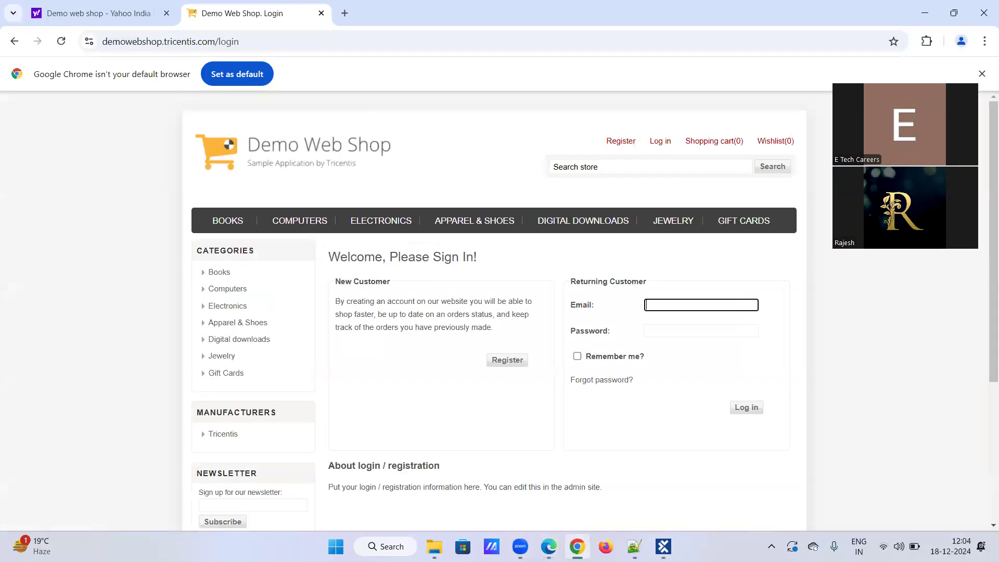
{"action": "left_click", "coordinate": [274, 157]}
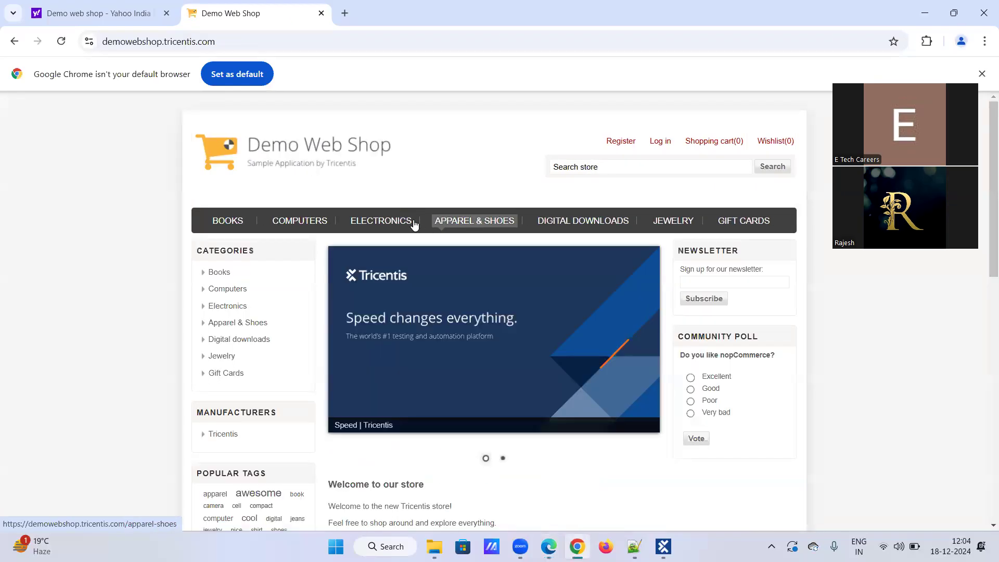
{"action": "left_click", "coordinate": [412, 220]}
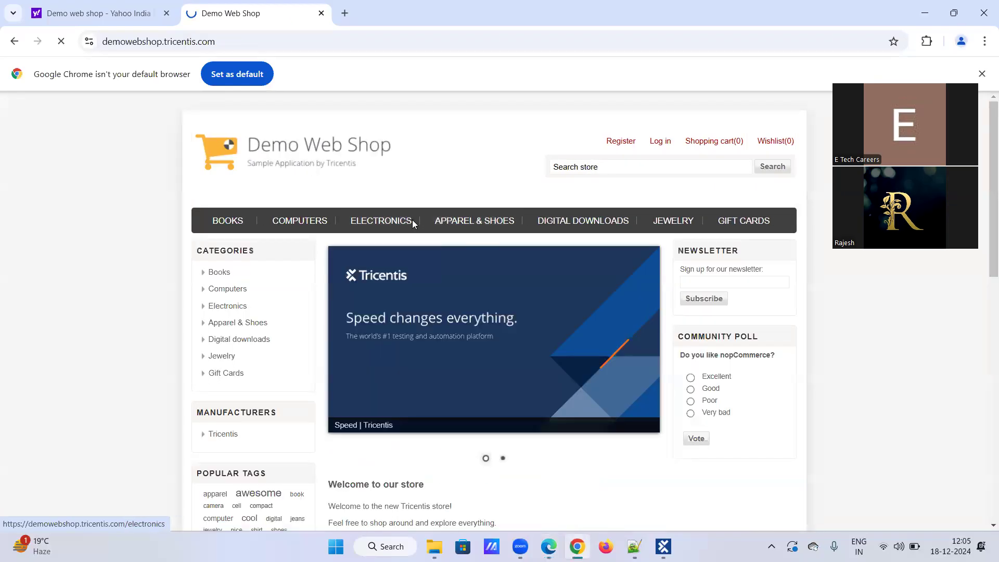
{"action": "left_click", "coordinate": [399, 266]}
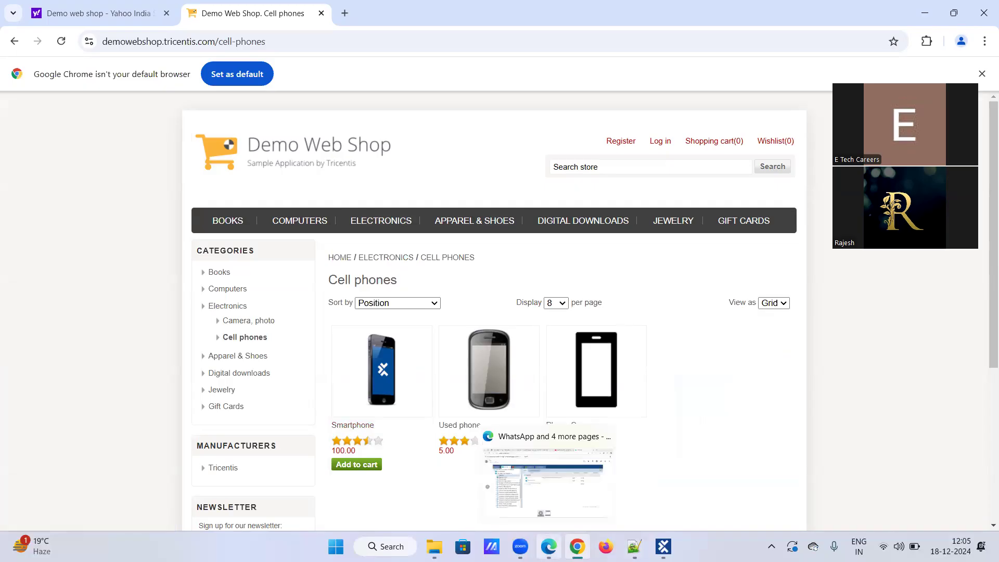
{"action": "left_click", "coordinate": [549, 546]}
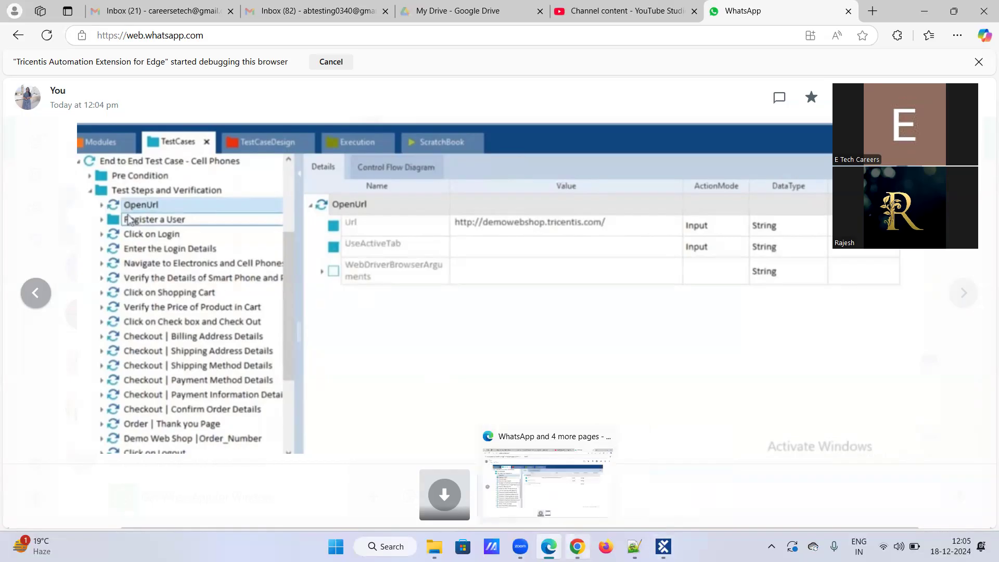
{"action": "left_click", "coordinate": [576, 545]}
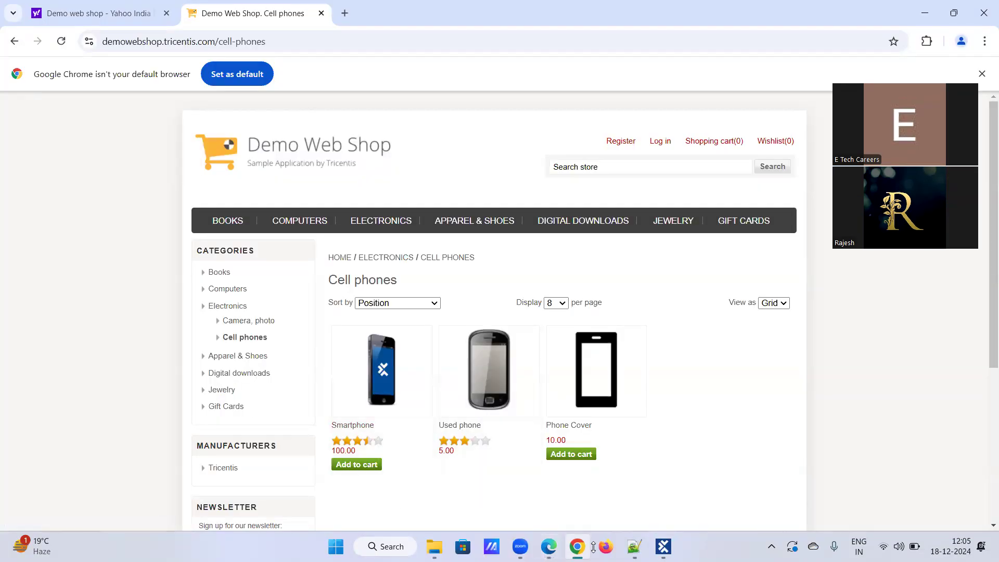
{"action": "left_click", "coordinate": [549, 546]}
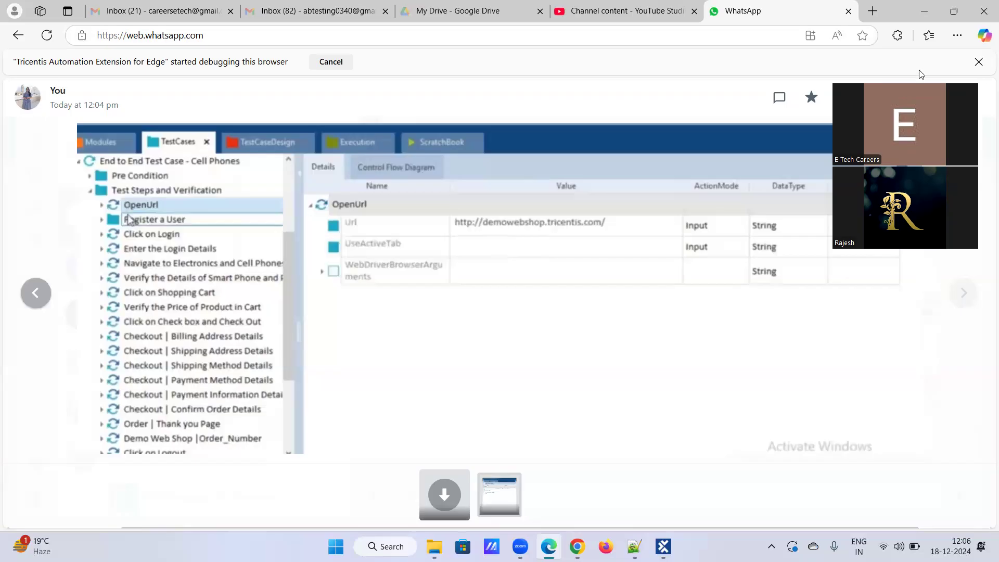
Reopen the first shared Tosca screenshot and advance to the next one in the viewer.
{"action": "left_click", "coordinate": [34, 291]}
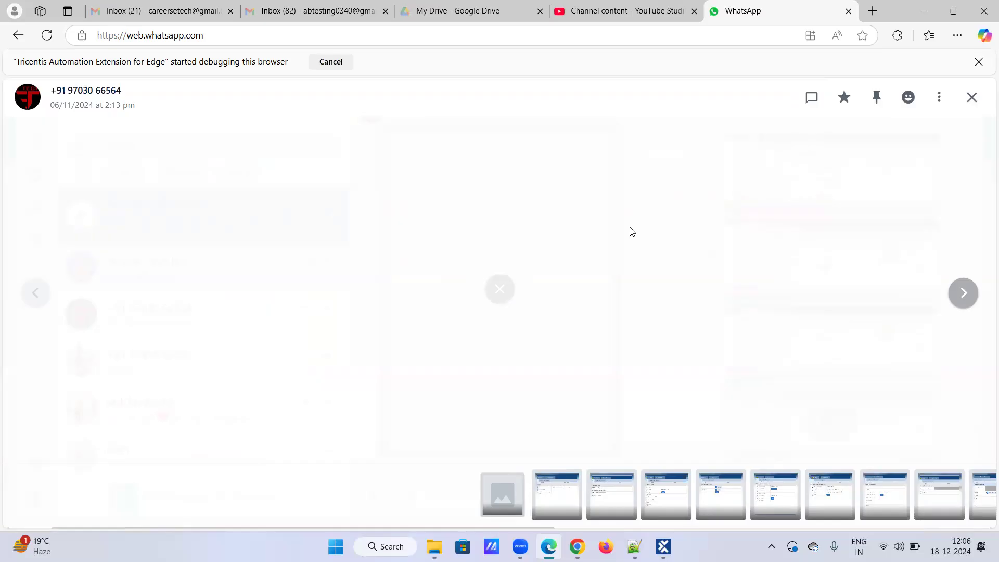
{"action": "left_click", "coordinate": [872, 272]}
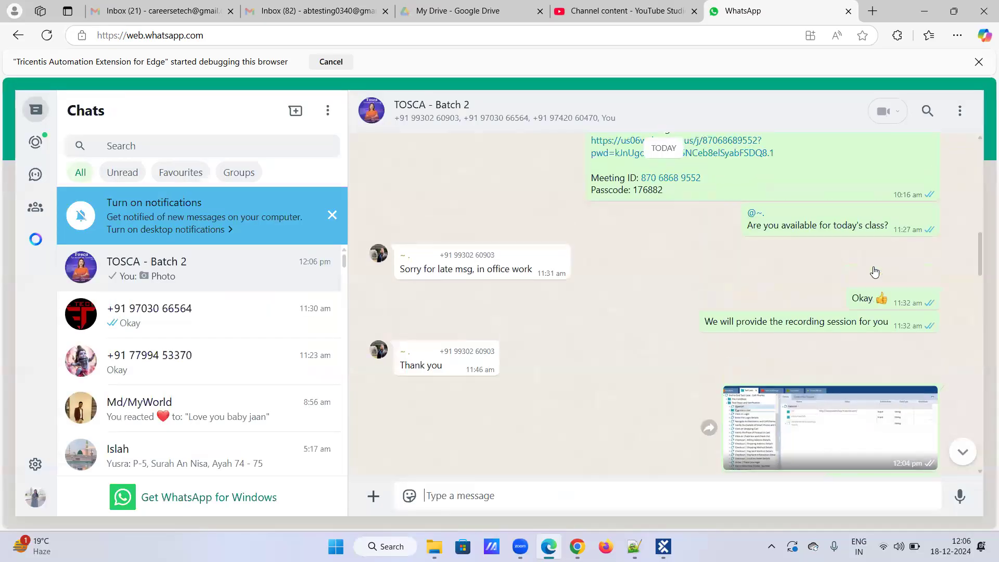
{"action": "scroll", "coordinate": [860, 333], "scroll_direction": "down", "scroll_amount": 2}
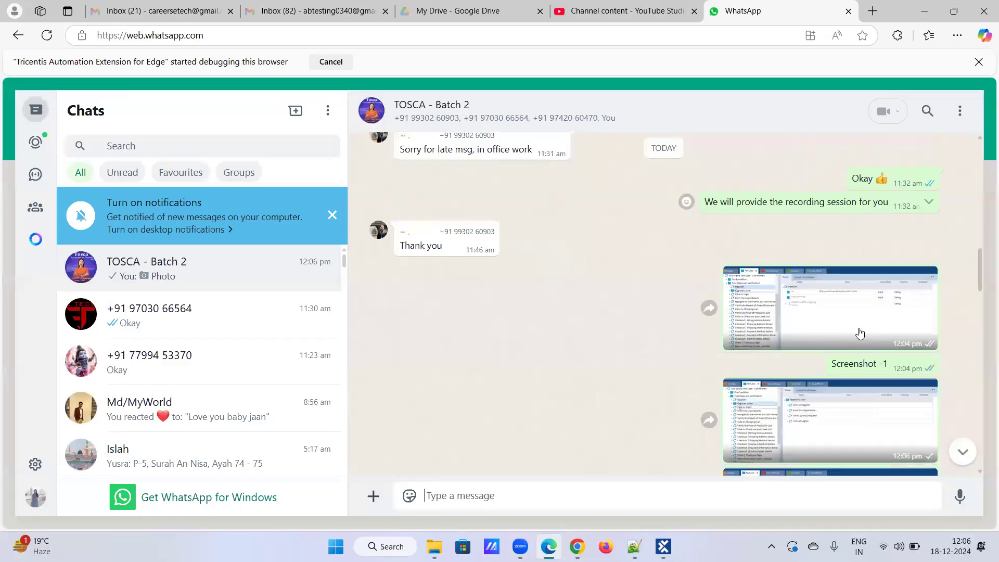
{"action": "left_click", "coordinate": [828, 300]}
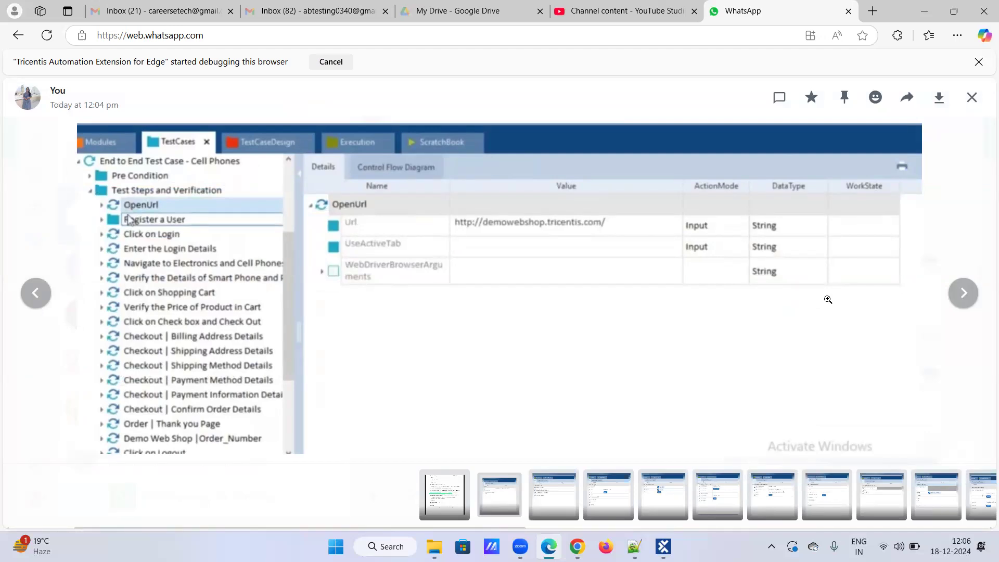
{"action": "key", "text": "Right"}
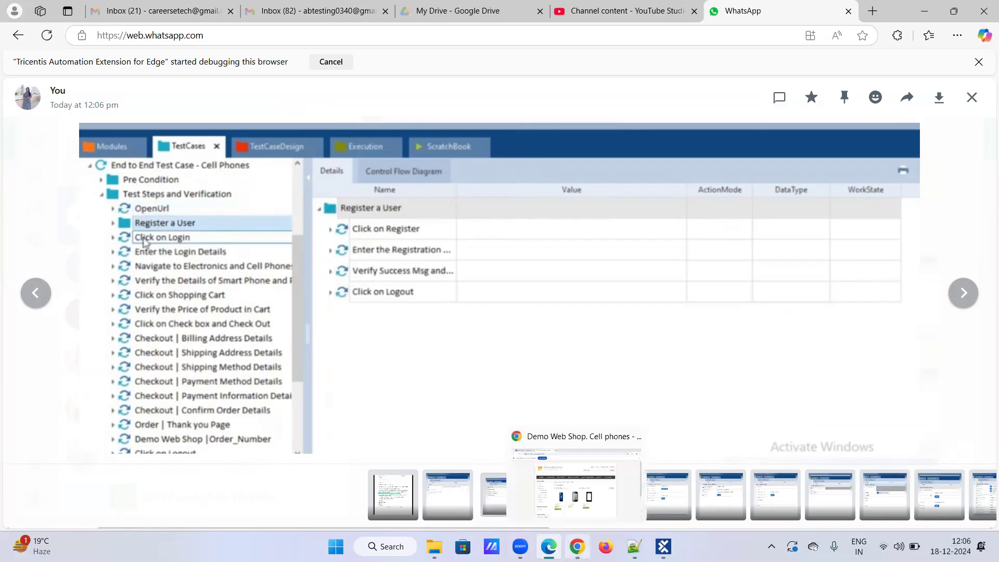
Open the Demo Web Shop Register form and advance the viewer to the Click on Login screenshot.
{"action": "left_click", "coordinate": [577, 546]}
{"action": "left_click", "coordinate": [613, 145]}
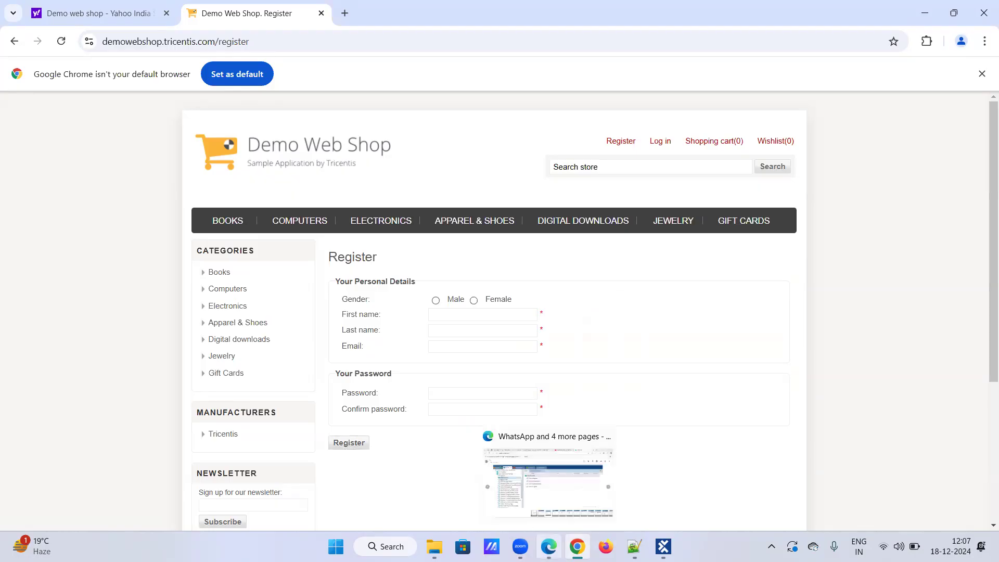
{"action": "left_click", "coordinate": [545, 543]}
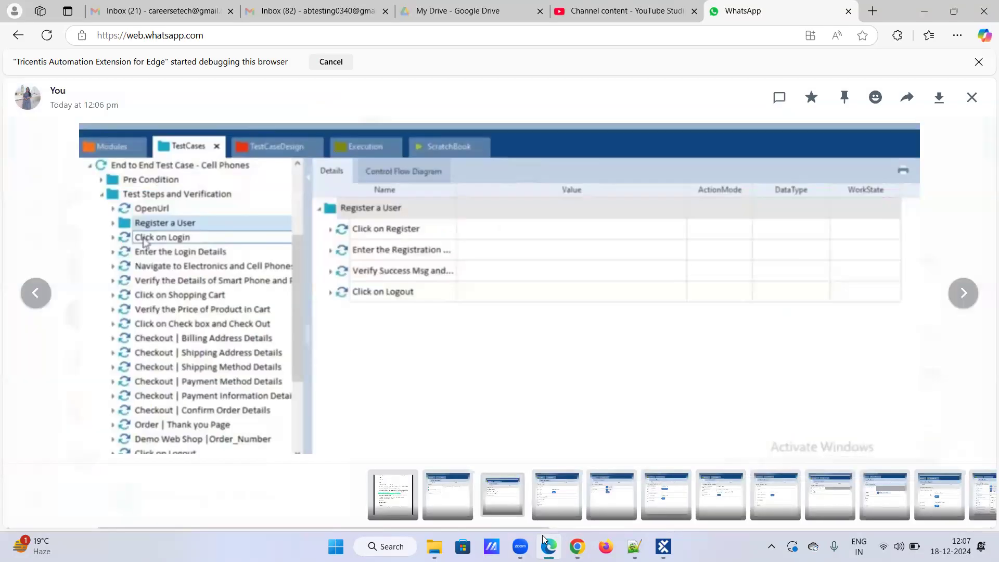
{"action": "key", "text": "Right"}
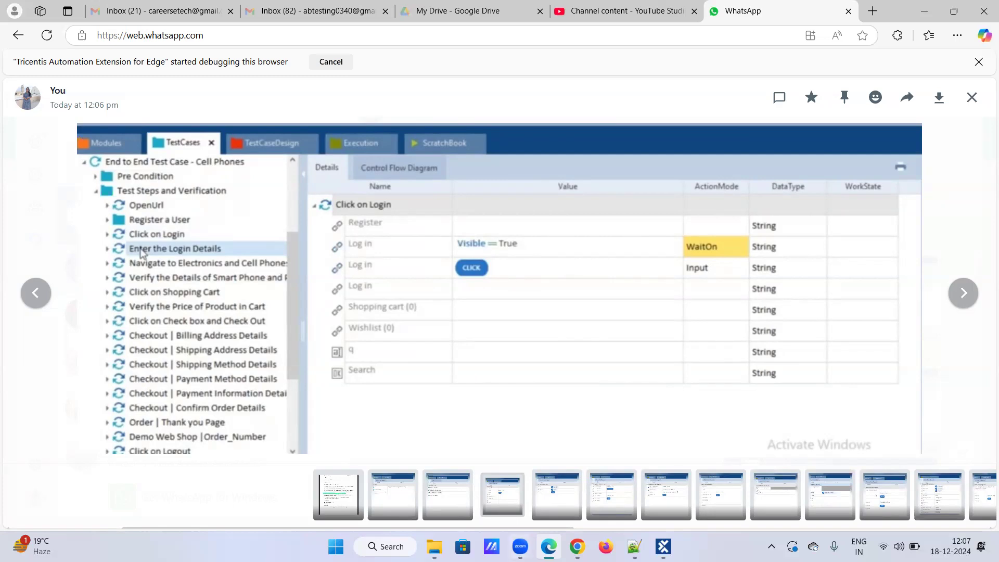
{"action": "mouse_move", "coordinate": [549, 547]}
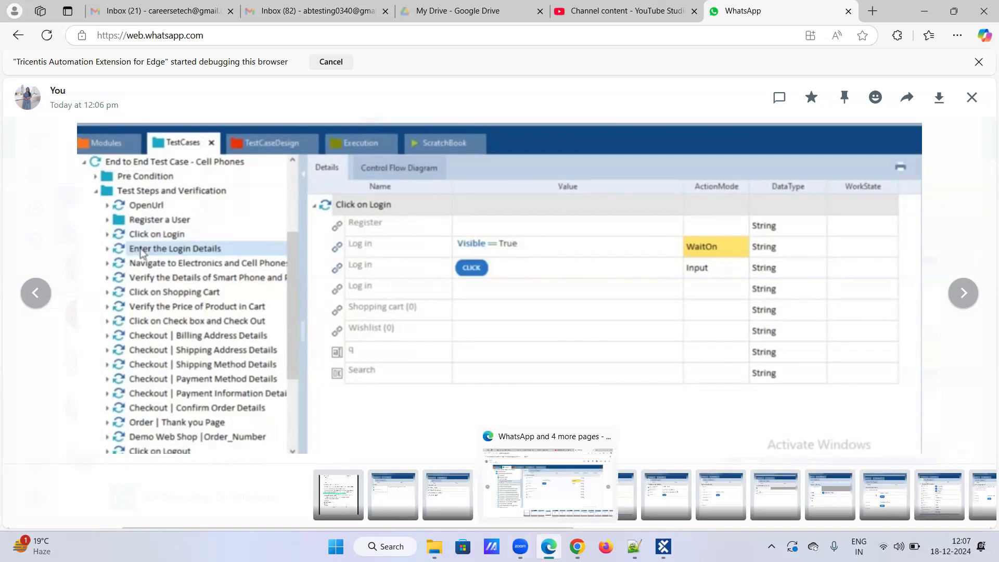
{"action": "left_click", "coordinate": [576, 547]}
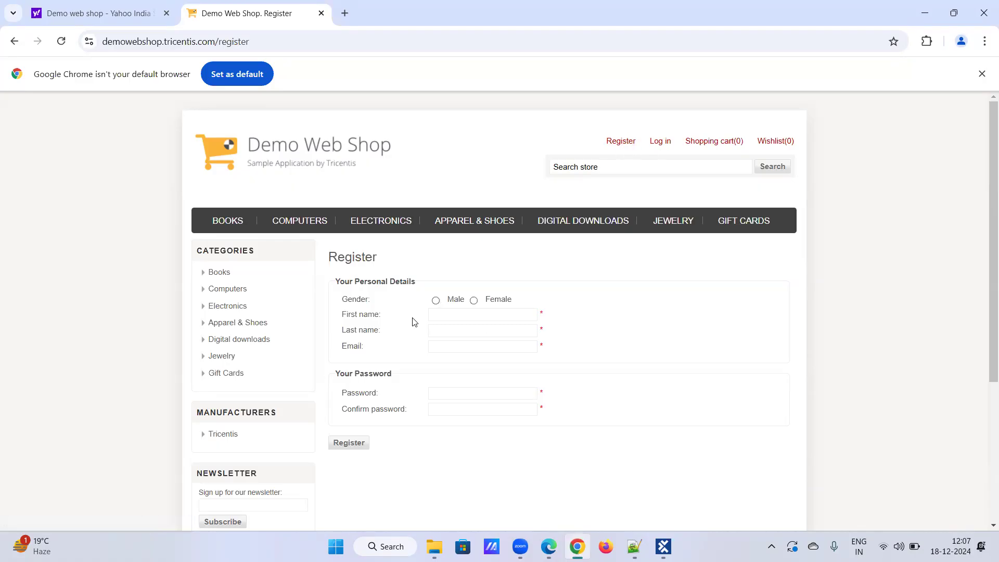
Select Female as gender and enter the customer's first and last name.
{"action": "left_click", "coordinate": [474, 301]}
{"action": "left_click", "coordinate": [474, 315]}
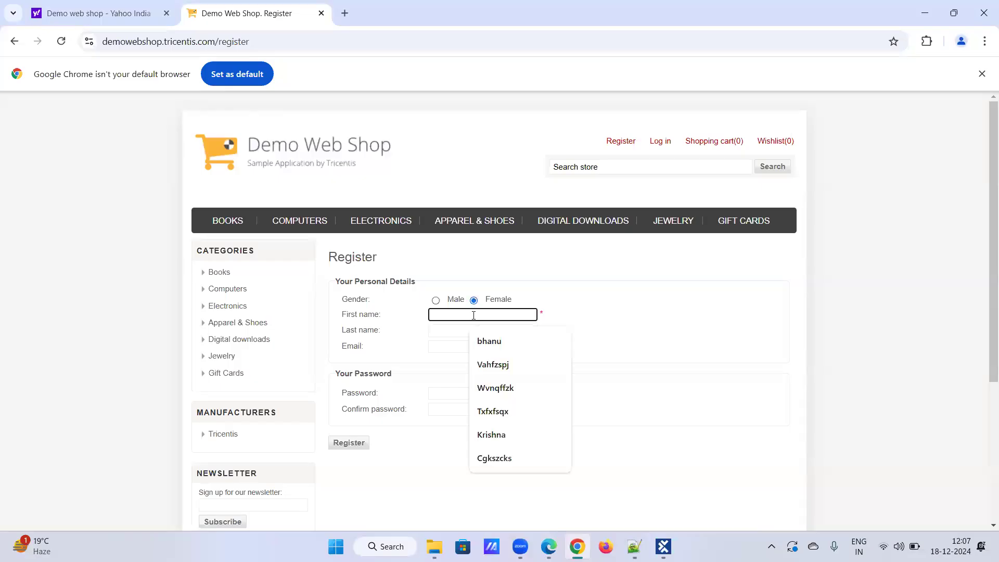
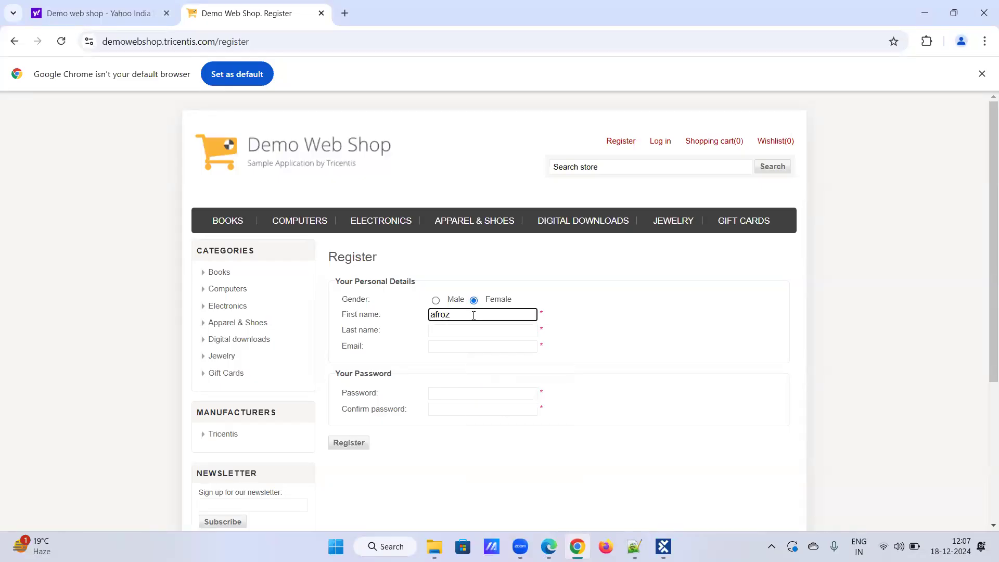
{"action": "left_click", "coordinate": [474, 331]}
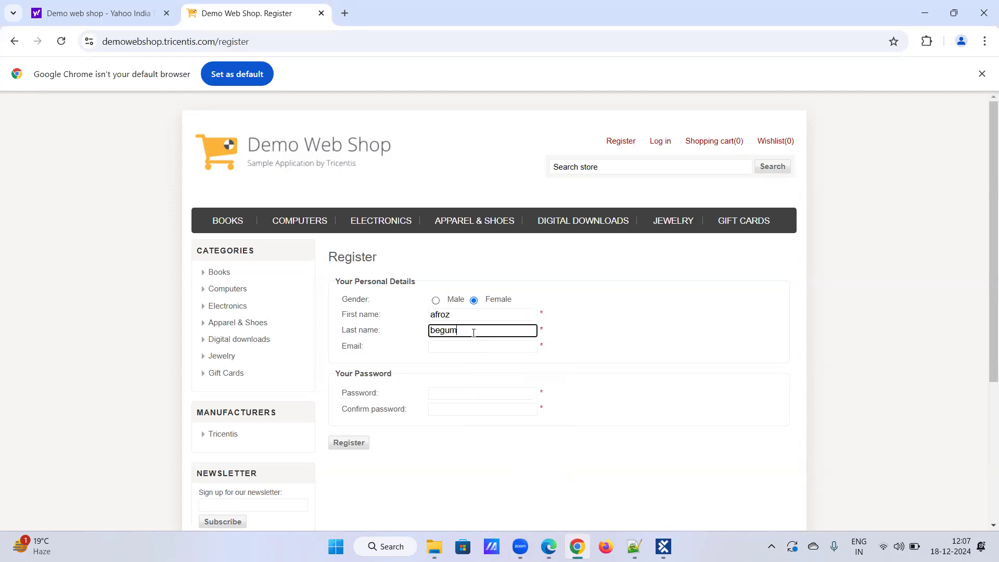
Enter the customer's e-mail address and the same account password in both password fields.
{"action": "left_click", "coordinate": [474, 345]}
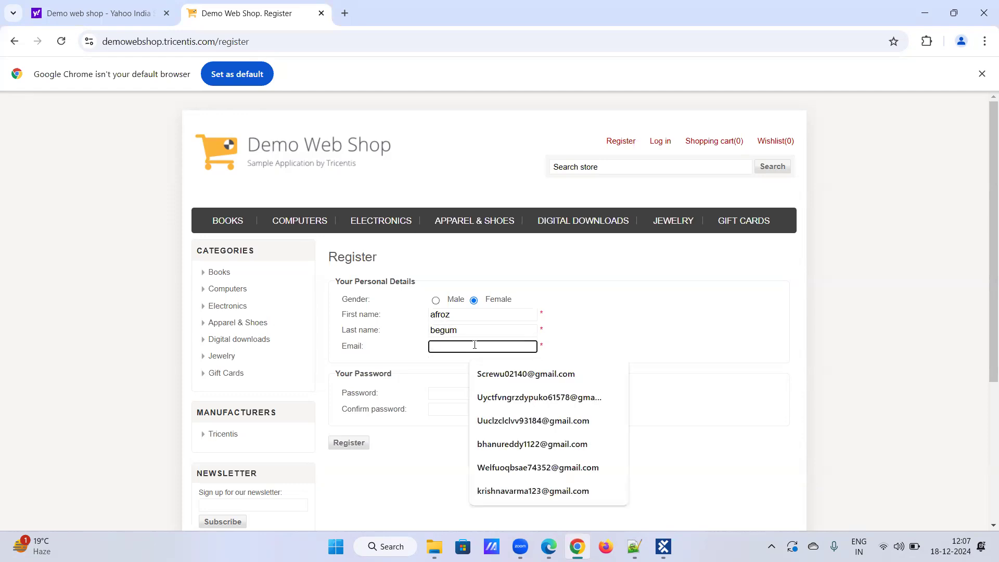
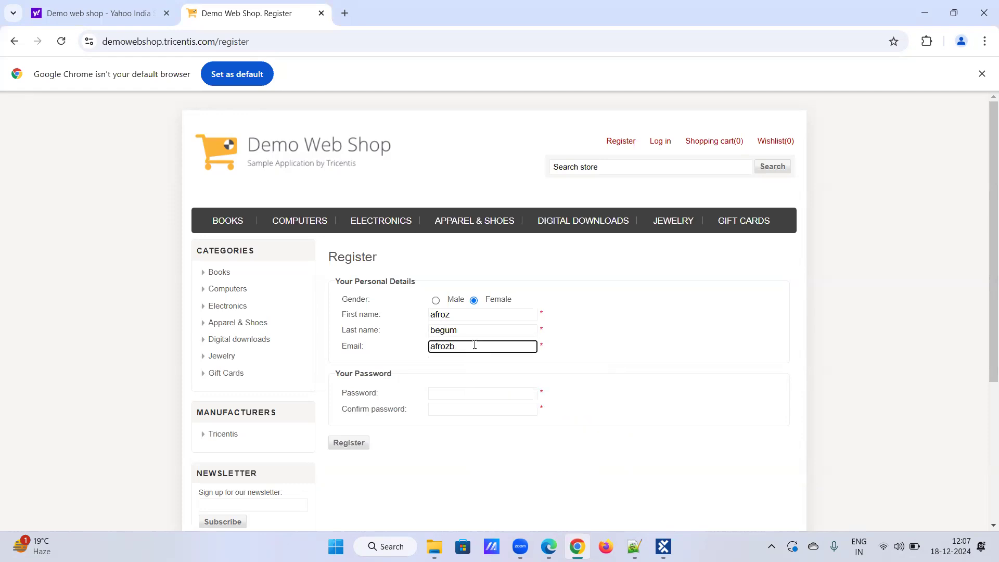
{"action": "left_click", "coordinate": [461, 390]}
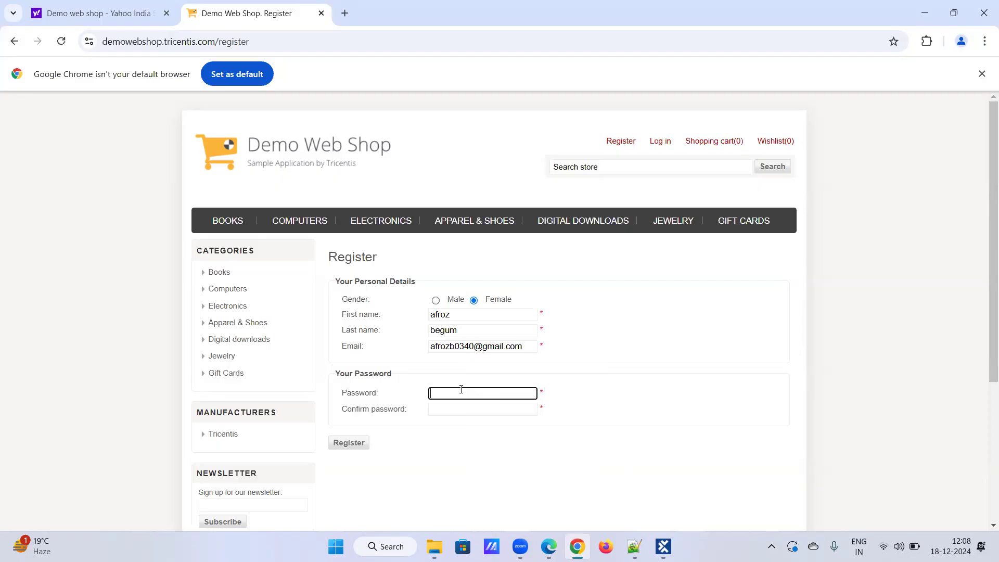
{"action": "type", "text": "123456789"}
{"action": "left_click", "coordinate": [463, 411]}
{"action": "type", "text": "1234567"}
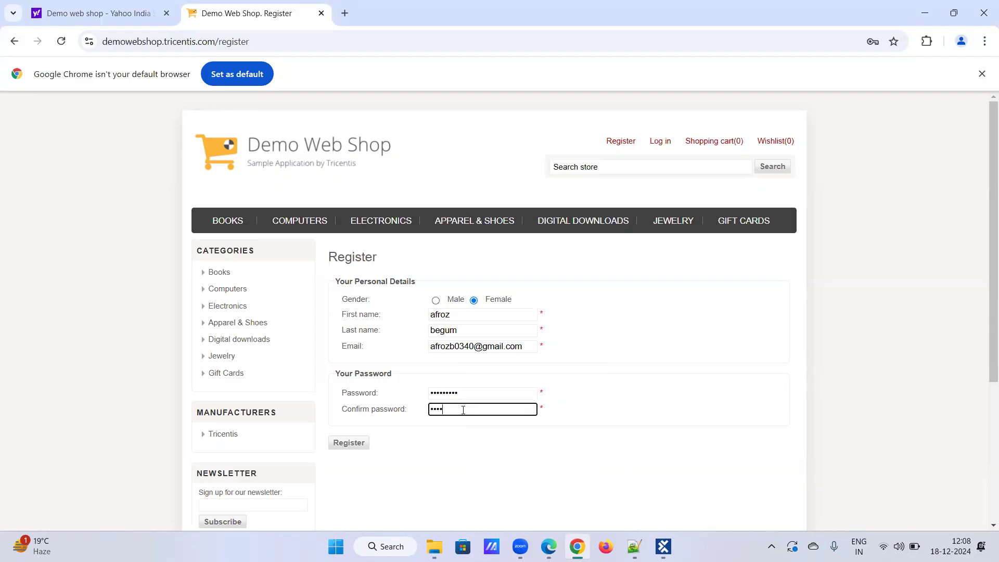
{"action": "type", "text": "89"}
Submit the registration, continue to the home page, and bring up the Register a User screenshot.
{"action": "left_click", "coordinate": [373, 461]}
{"action": "left_click", "coordinate": [336, 449]}
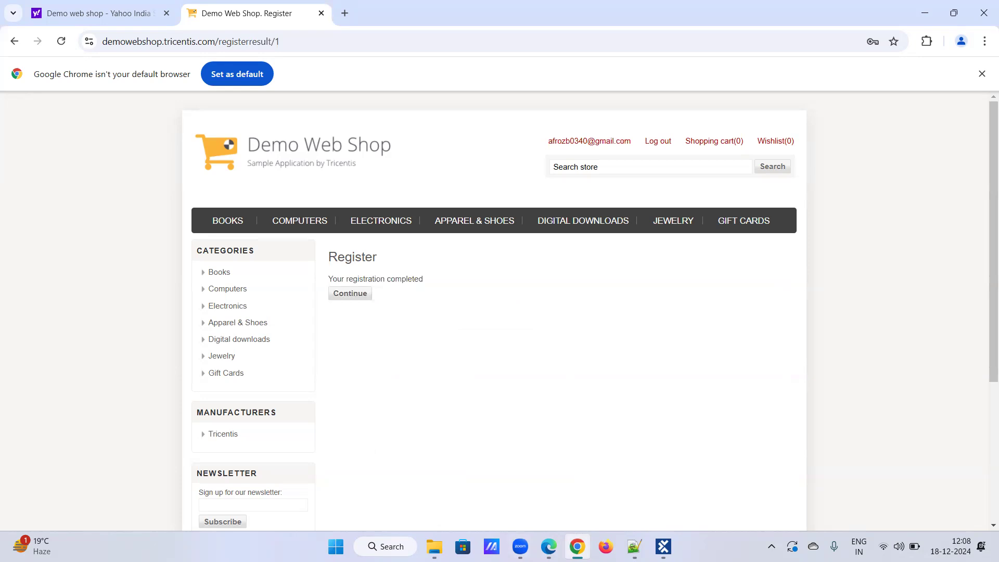
{"action": "left_click", "coordinate": [351, 299]}
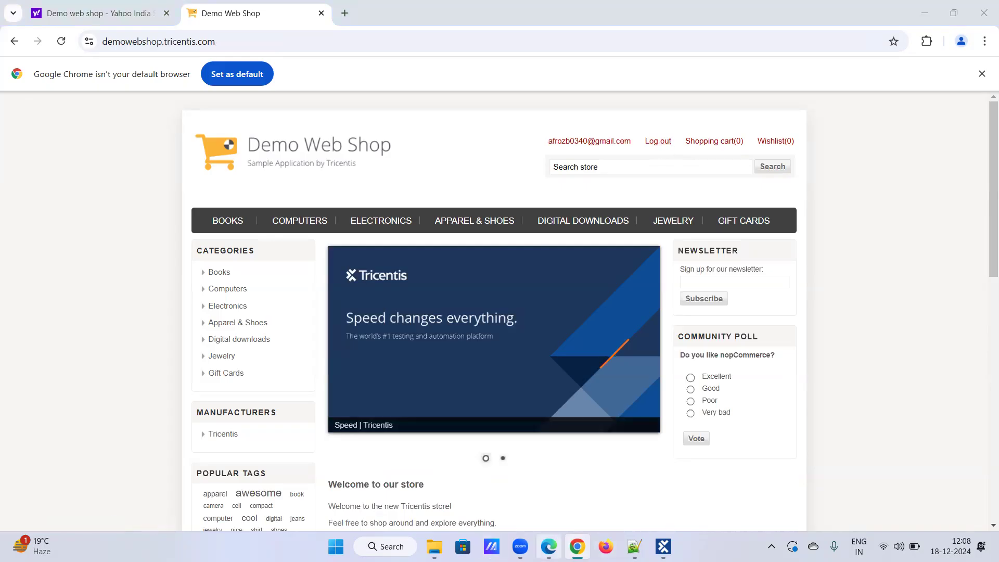
{"action": "left_click", "coordinate": [549, 546]}
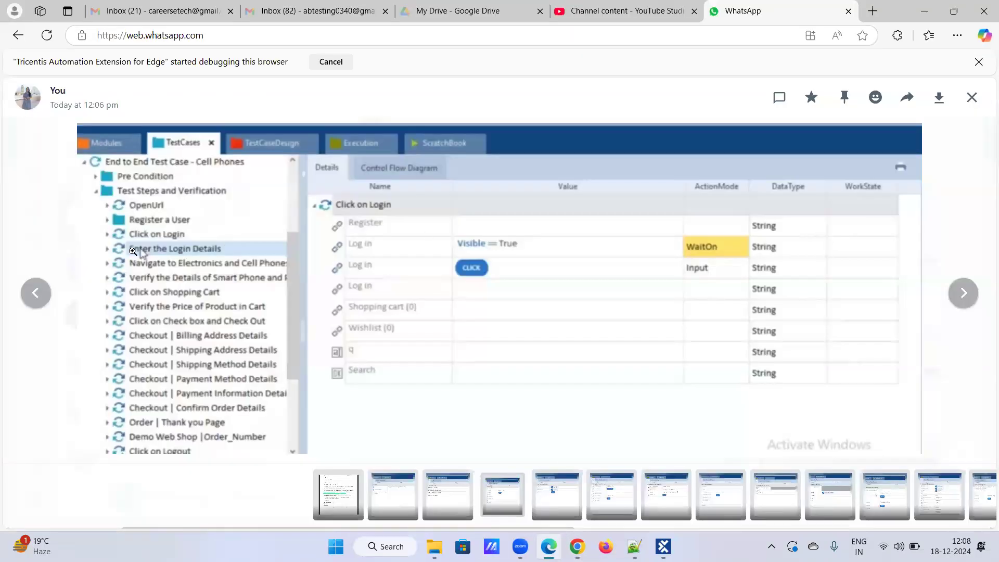
{"action": "key", "text": "Left"}
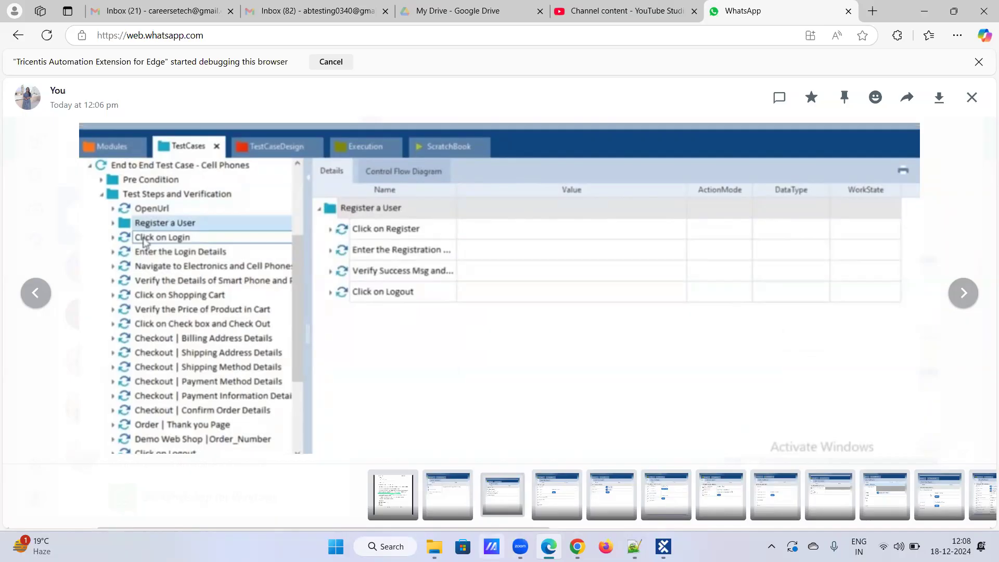
Log the new customer out of the shop and advance the viewer to the Click on Login screenshot.
{"action": "left_click", "coordinate": [576, 546]}
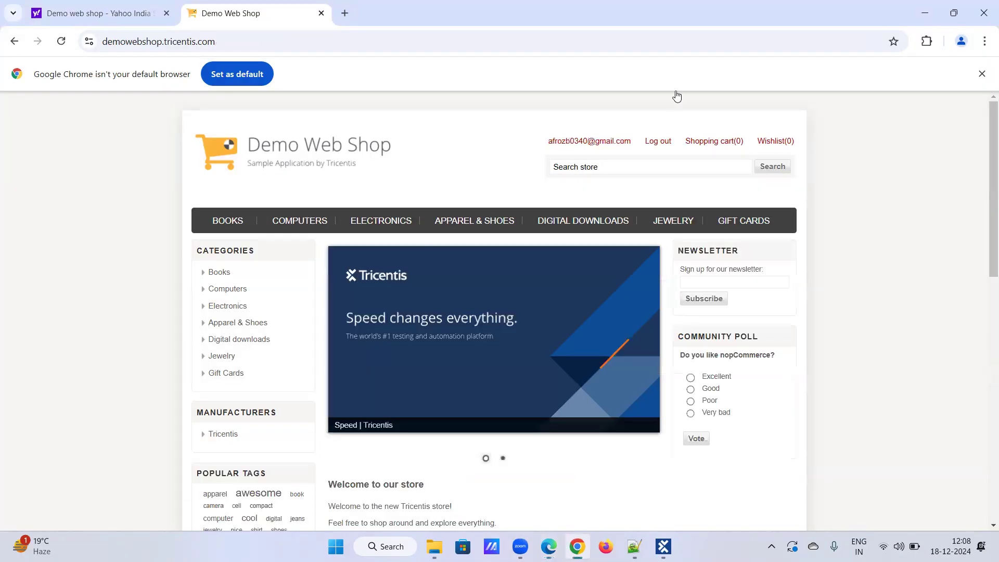
{"action": "left_click", "coordinate": [658, 142]}
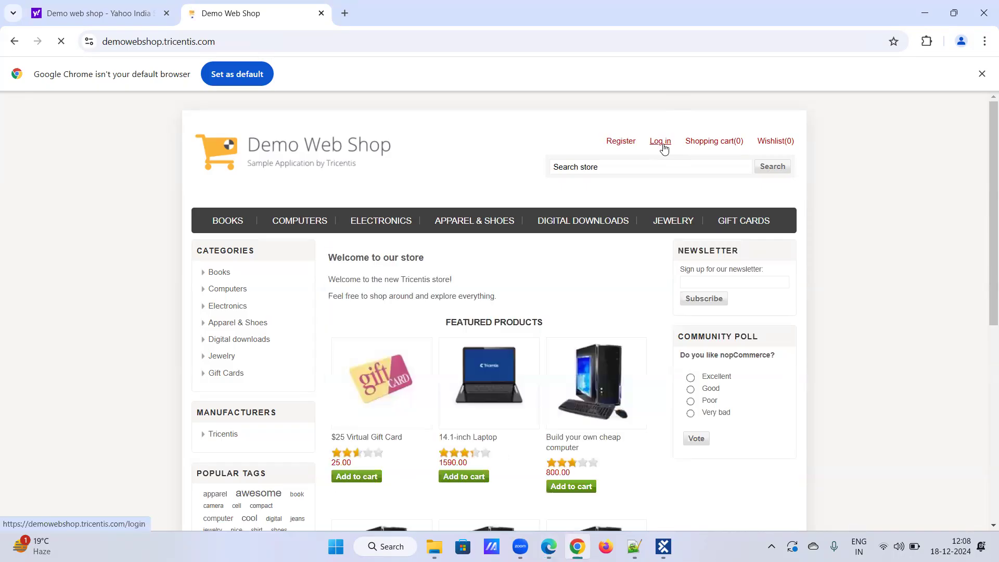
{"action": "left_click", "coordinate": [552, 546]}
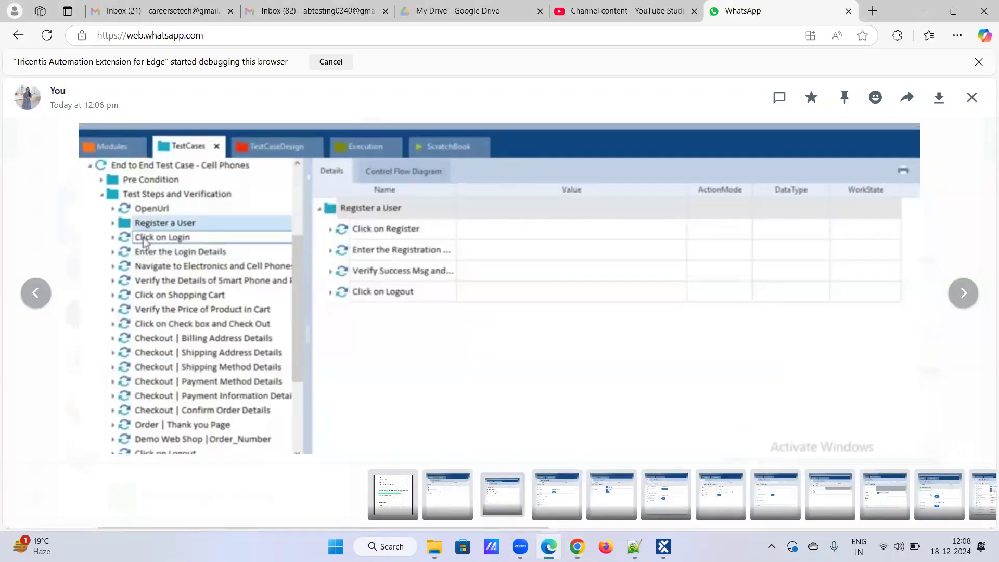
{"action": "key", "text": "Right"}
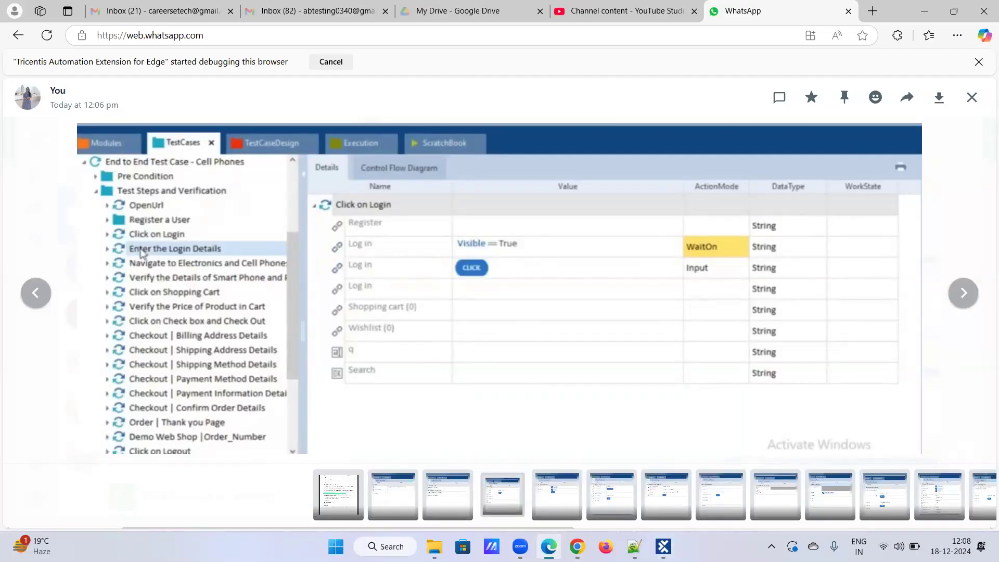
Open the shop's Log in page and advance the viewer to the Enter the Login Details screenshot.
{"action": "left_click", "coordinate": [577, 546]}
{"action": "left_click", "coordinate": [659, 142]}
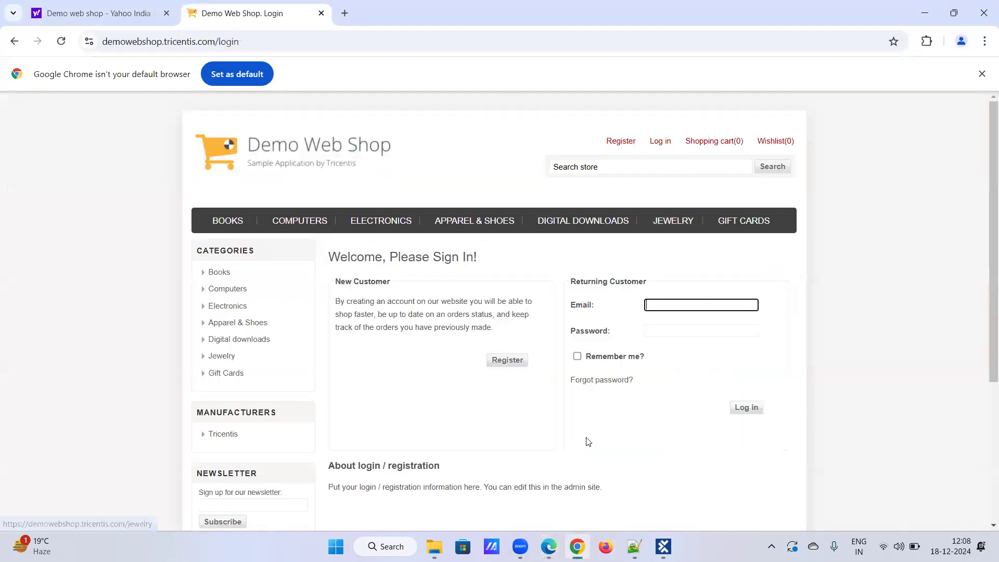
{"action": "left_click", "coordinate": [549, 547]}
{"action": "key", "text": "Right"}
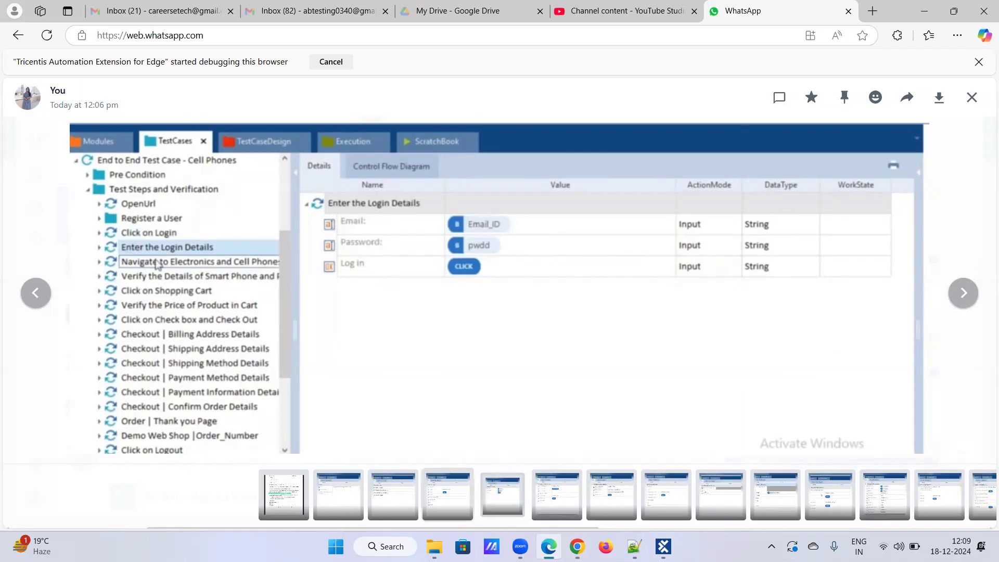
{"action": "left_click", "coordinate": [577, 545]}
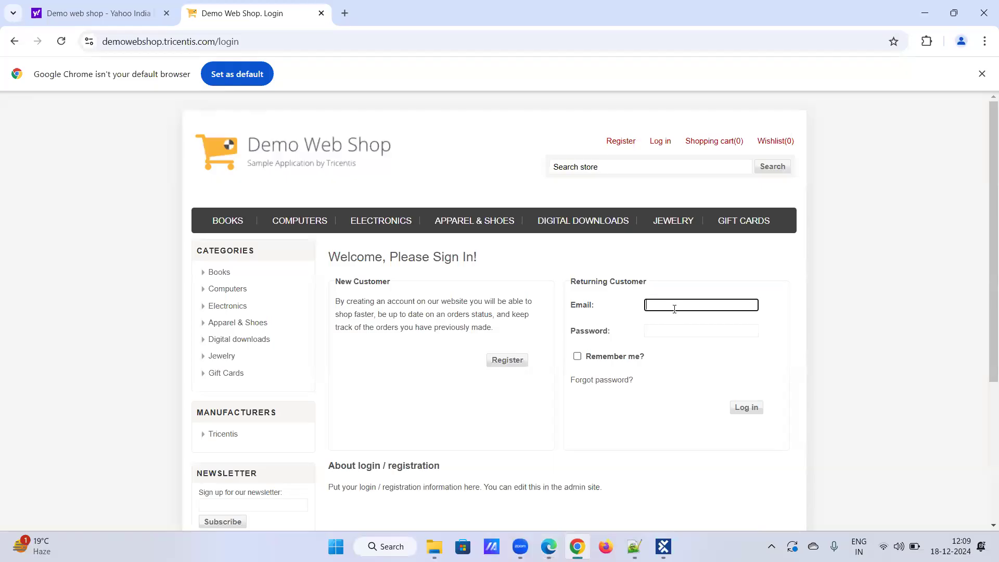
Sign in with the saved e-mail and account password, then advance to the cell-phones navigation screenshot.
{"action": "type", "text": "afr"}
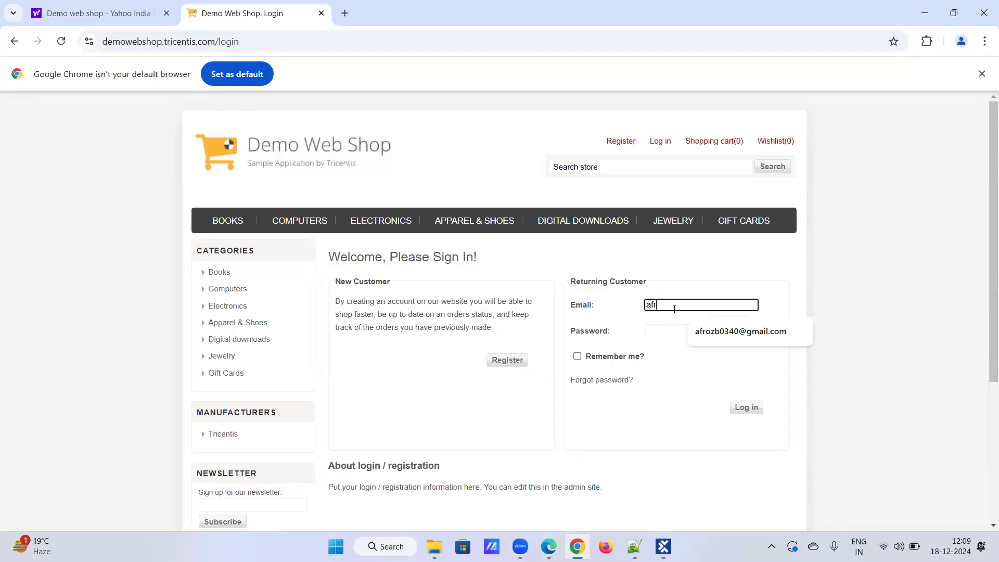
{"action": "left_click", "coordinate": [696, 331]}
{"action": "left_click", "coordinate": [698, 330]}
{"action": "type", "text": "•"}
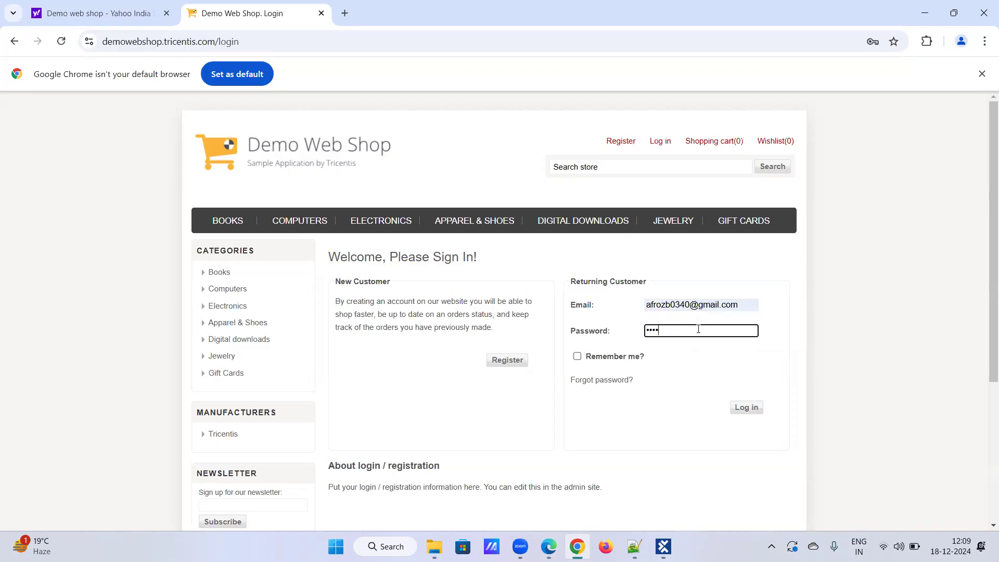
{"action": "type", "text": "••••••••"}
{"action": "key", "text": "Return"}
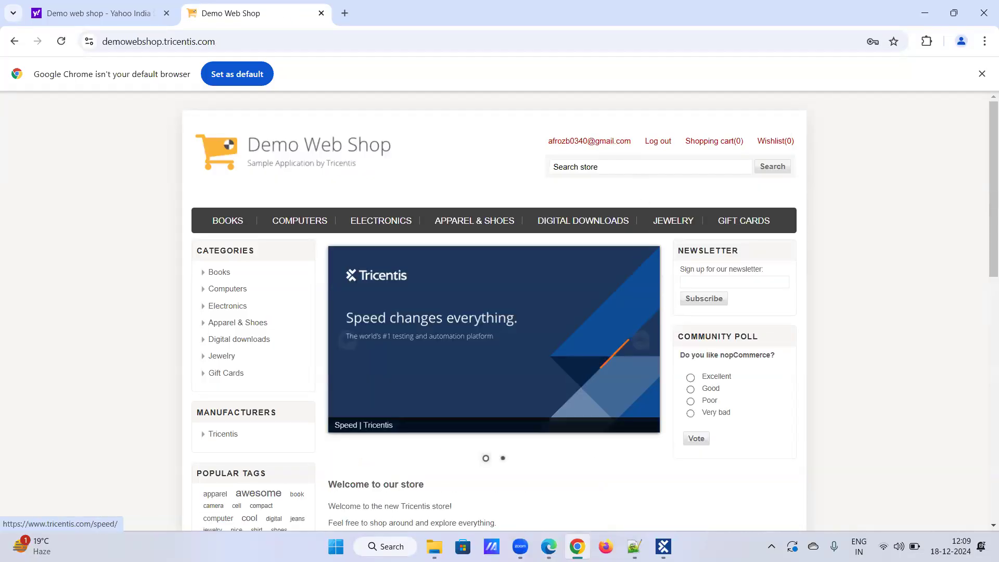
{"action": "left_click", "coordinate": [548, 544]}
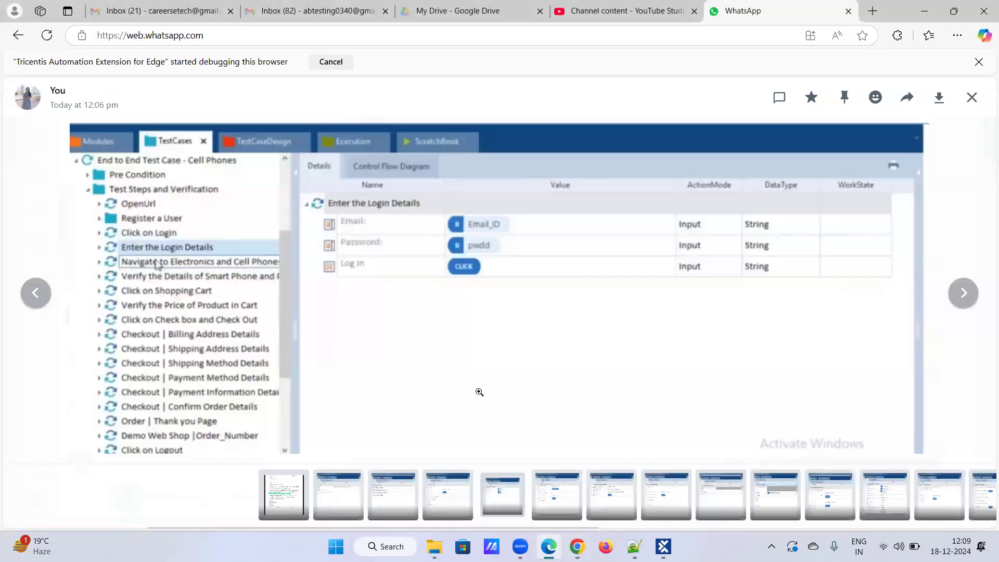
{"action": "key", "text": "Right"}
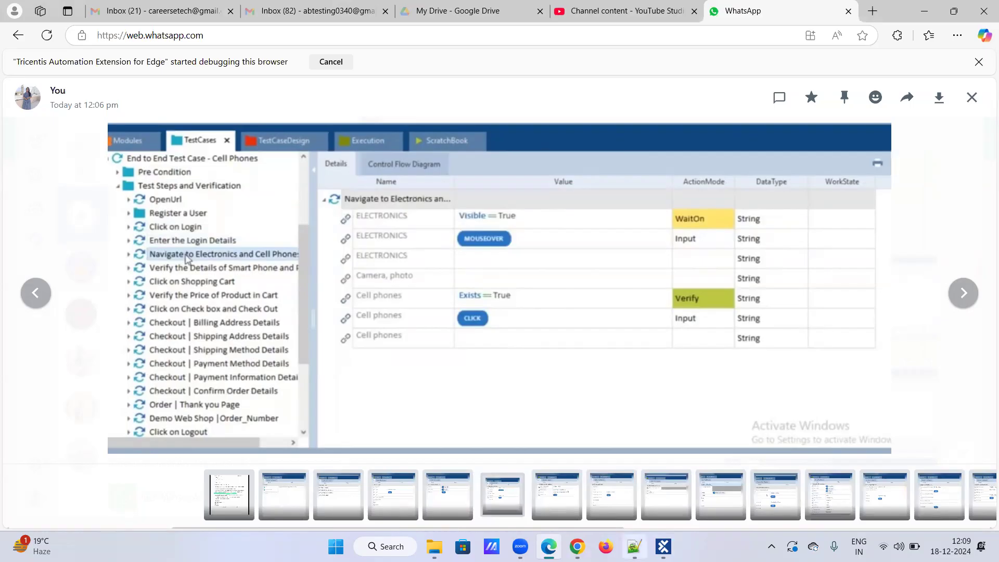
Open Electronics > Cell phones in the Demo Web Shop, then return to the Tosca screenshots.
{"action": "mouse_move", "coordinate": [663, 546]}
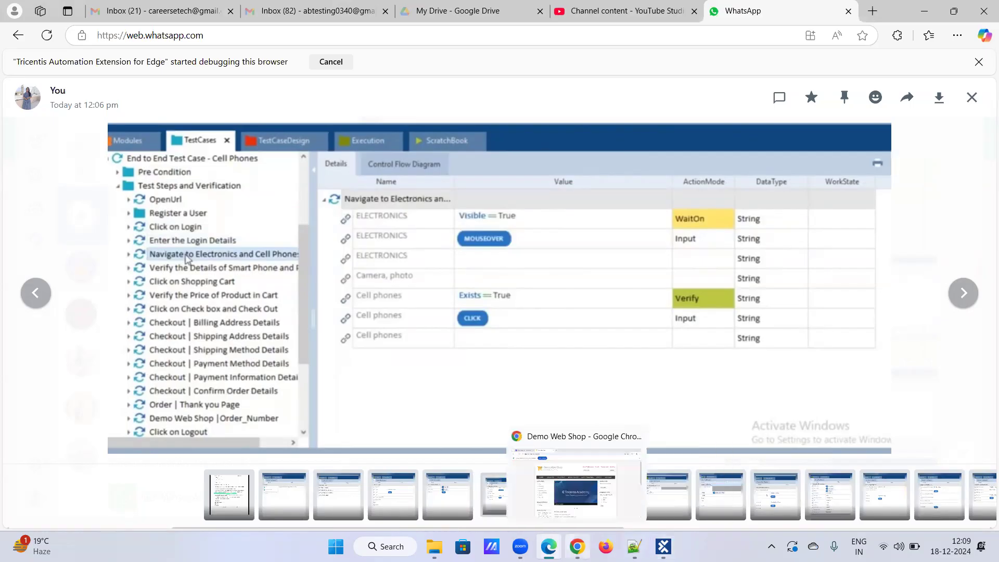
{"action": "left_click", "coordinate": [576, 546]}
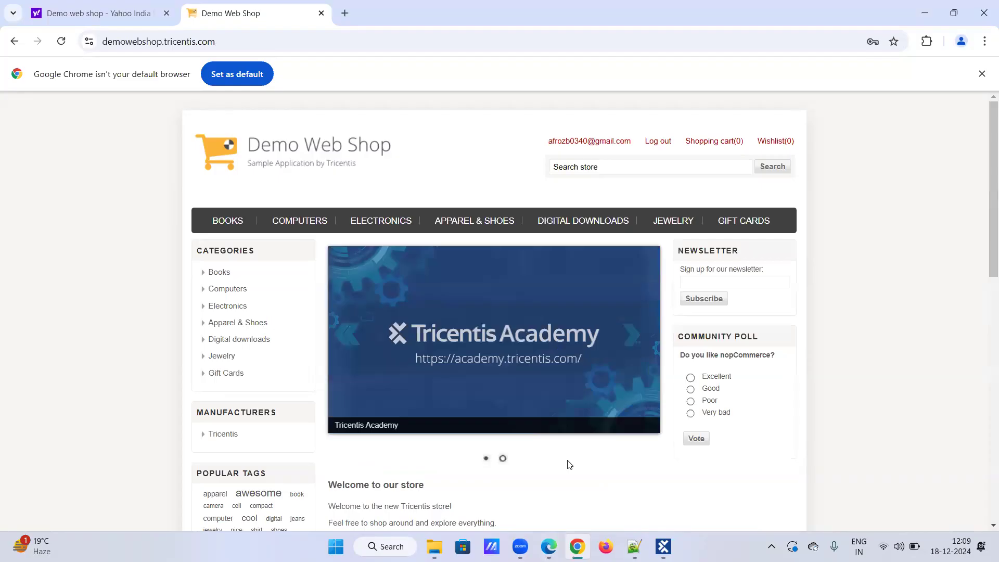
{"action": "left_click", "coordinate": [411, 219]}
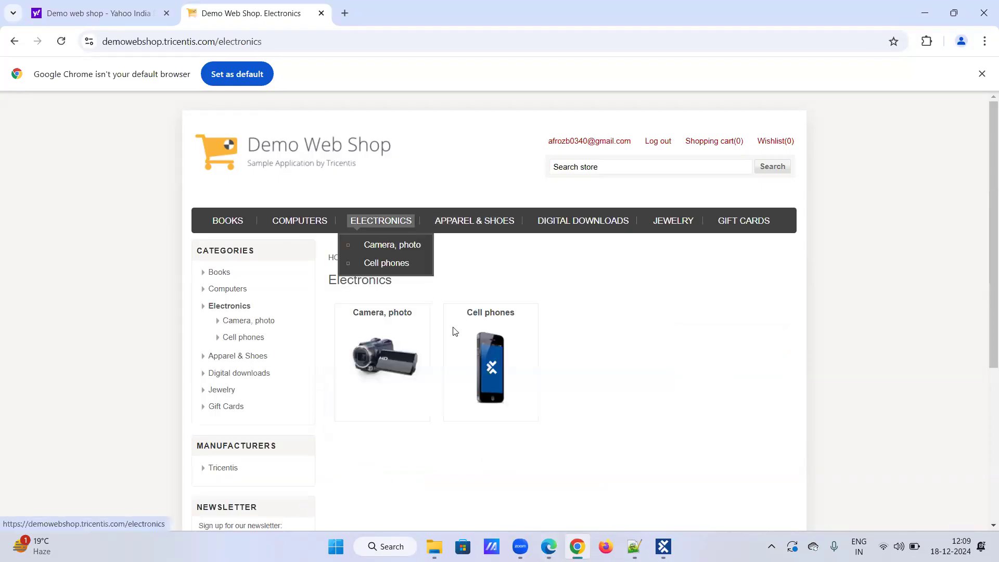
{"action": "left_click", "coordinate": [492, 313]}
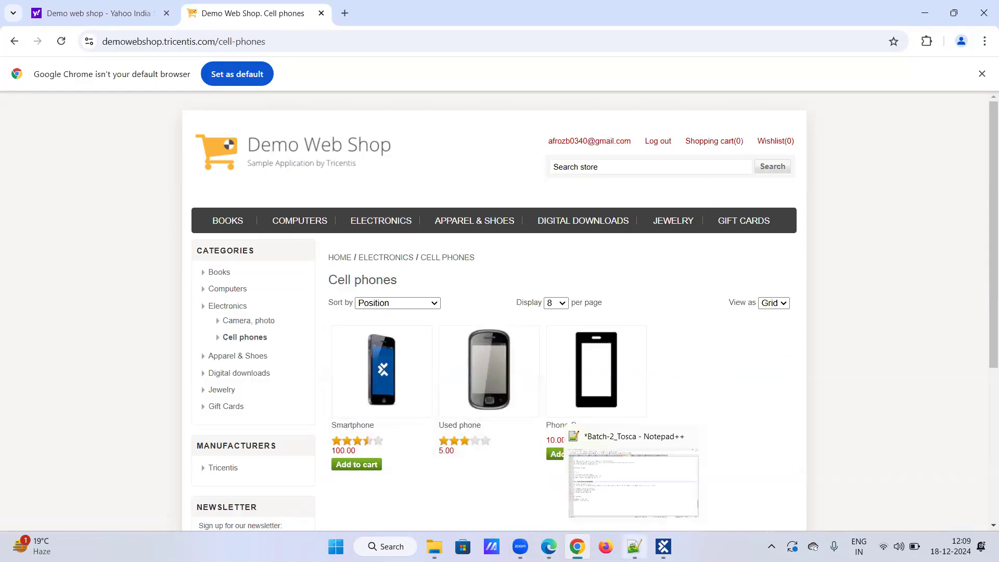
{"action": "left_click", "coordinate": [549, 546]}
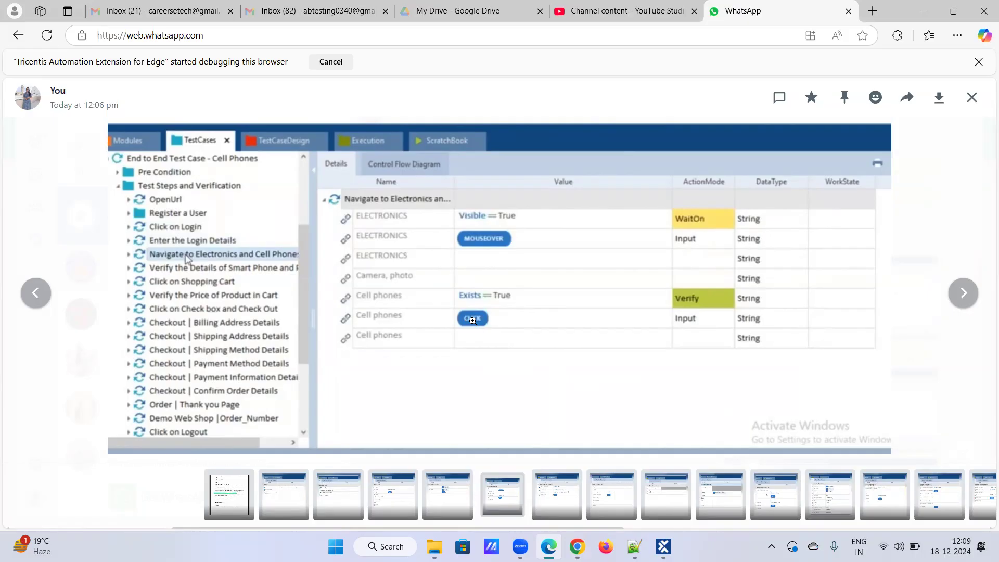
Add the 100.00 Smartphone to the cart from the Cell phones page.
{"action": "key", "text": "Right"}
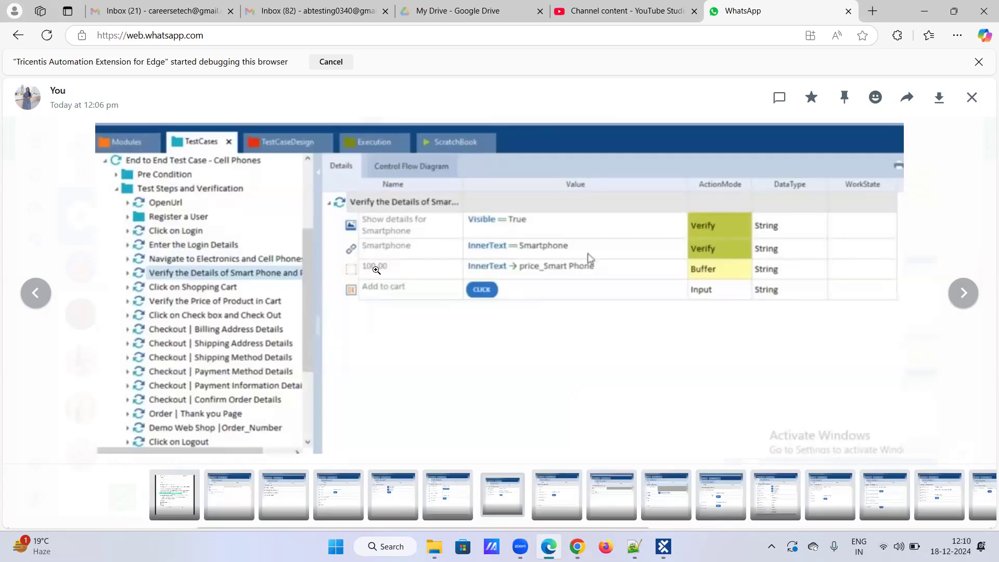
{"action": "left_click", "coordinate": [577, 547]}
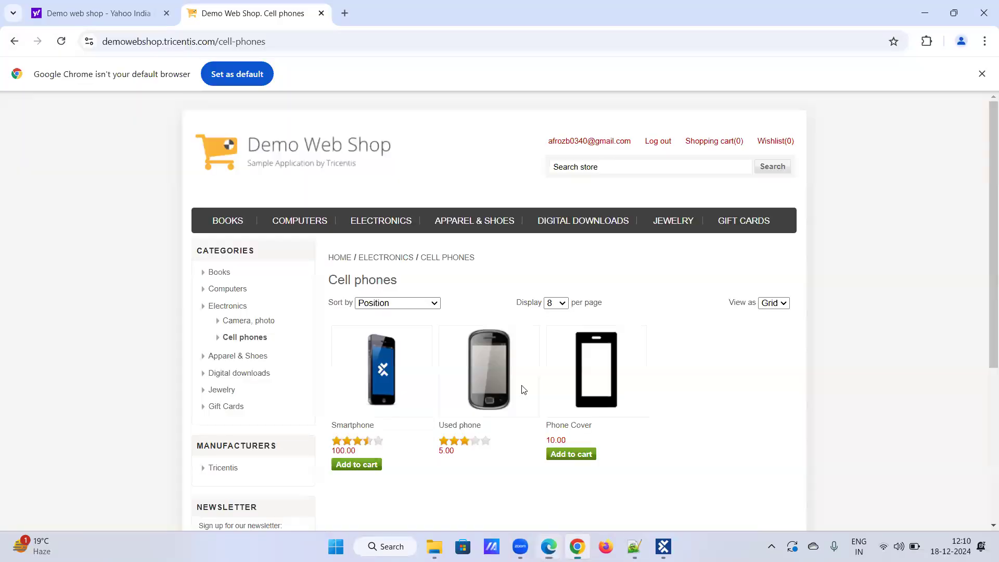
{"action": "left_click", "coordinate": [359, 465]}
{"action": "mouse_move", "coordinate": [706, 144]}
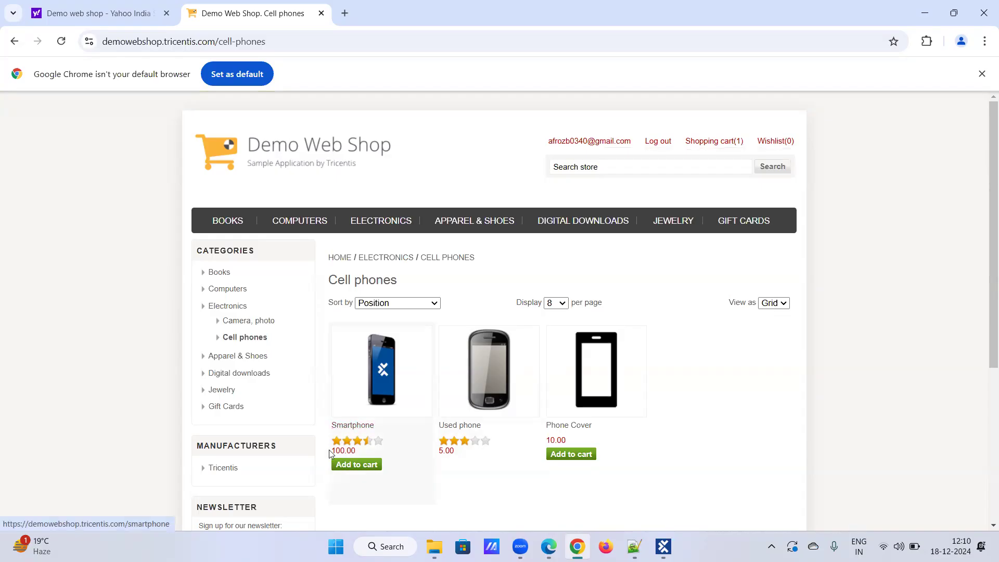
{"action": "left_click_drag", "start_coordinate": [331, 448], "coordinate": [359, 451]}
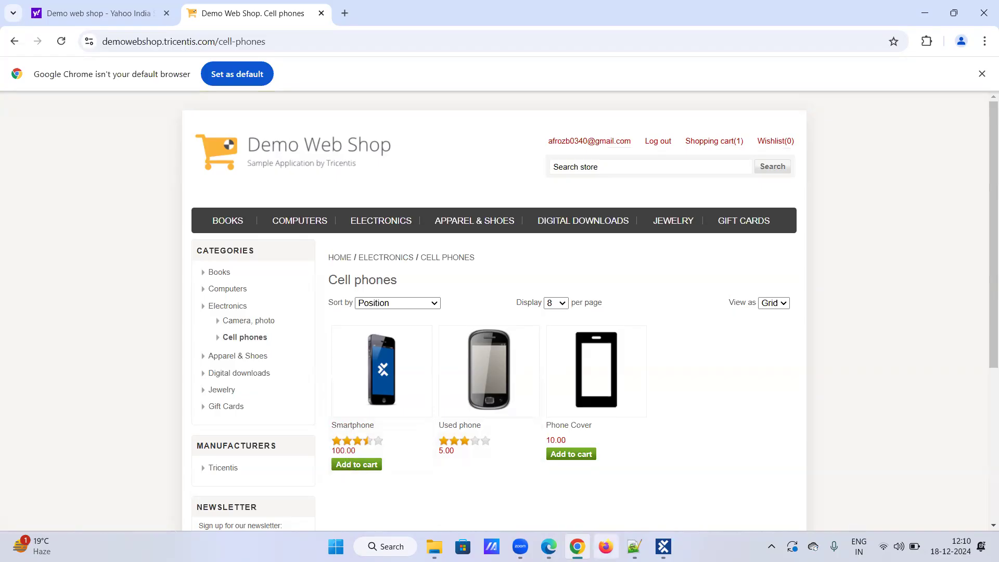
Page the Tosca screenshots forward to the Click on Shopping Cart step.
{"action": "left_click", "coordinate": [549, 546]}
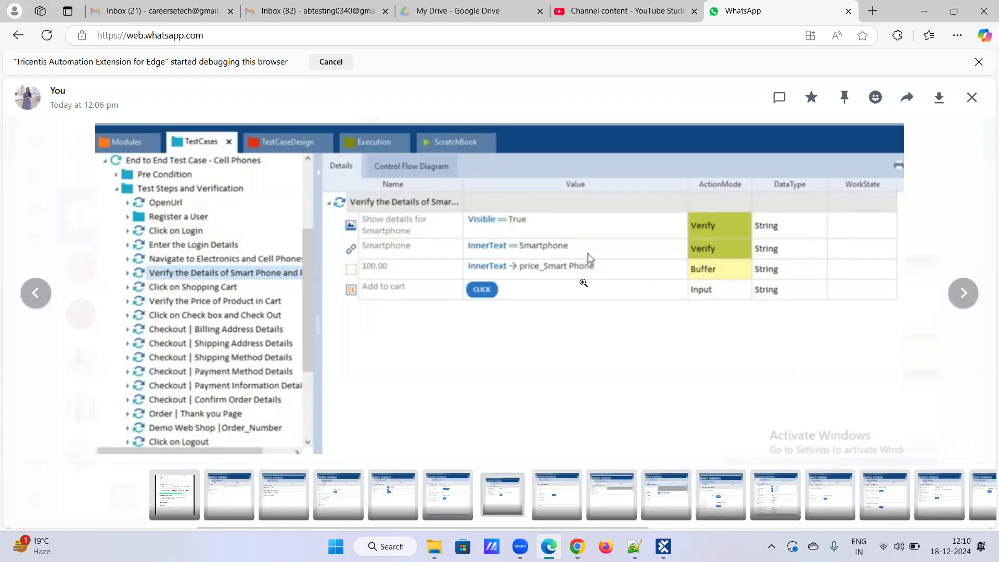
{"action": "mouse_move", "coordinate": [549, 547]}
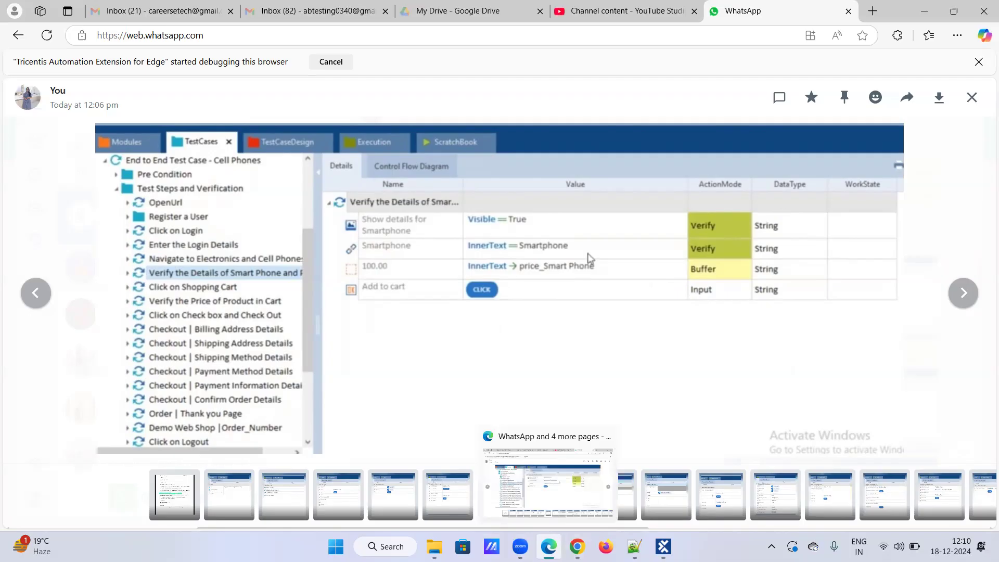
{"action": "key", "text": "Right"}
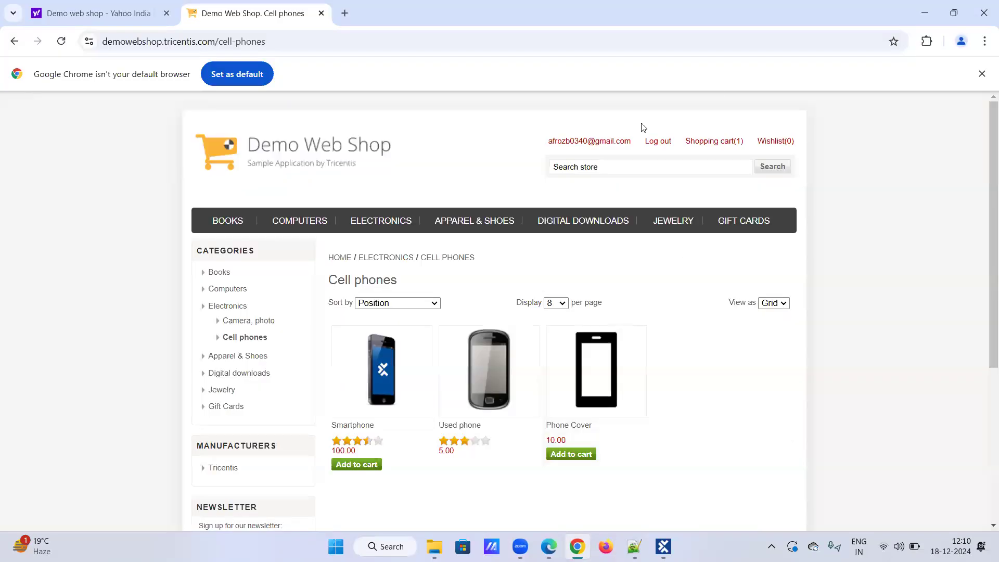
Open the shopping cart and bring up the price verification screenshot.
{"action": "left_click", "coordinate": [709, 141]}
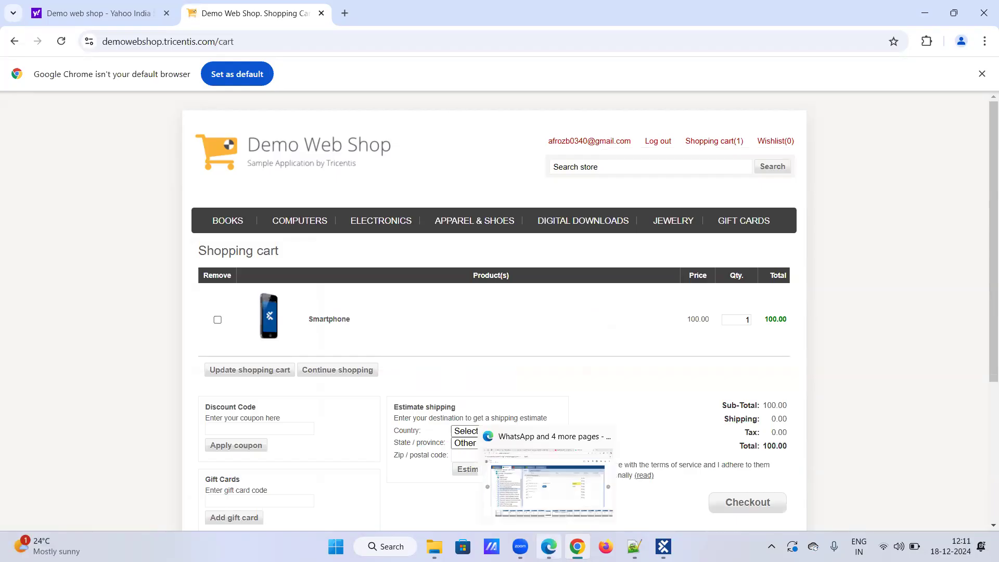
{"action": "left_click", "coordinate": [547, 481]}
{"action": "key", "text": "Right"}
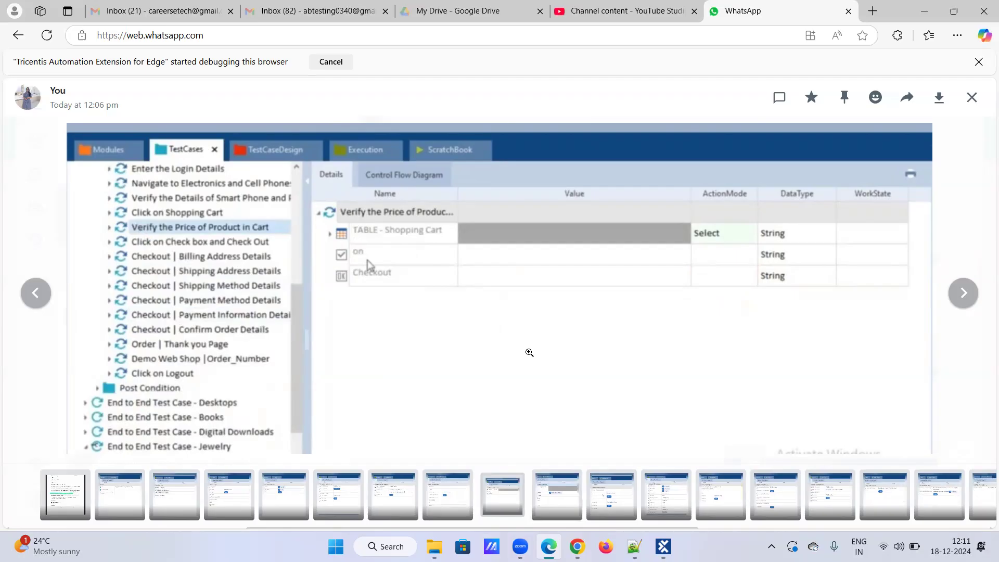
{"action": "key", "text": "Right"}
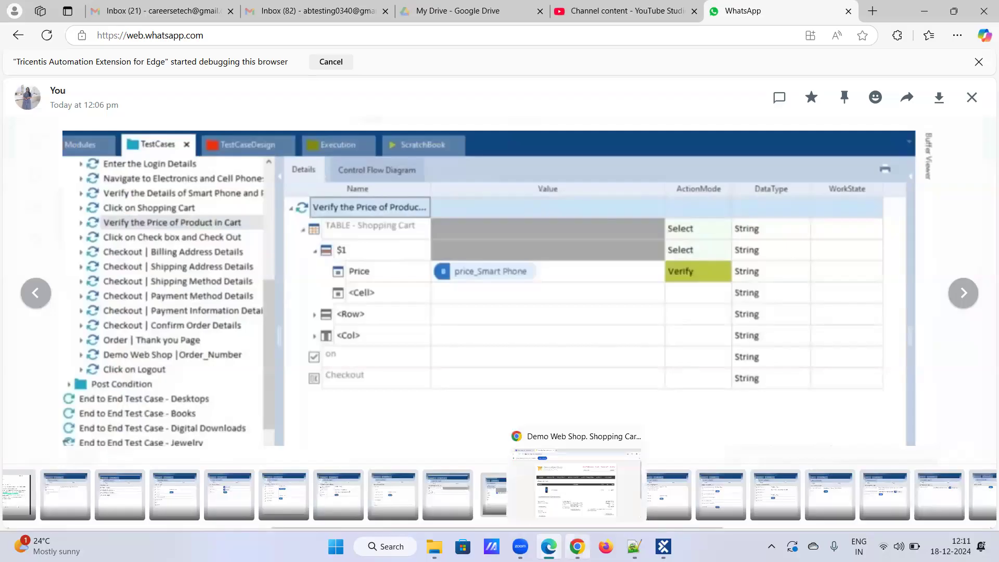
Check the cart's Smartphone price and Total of 100.00 against the screenshot.
{"action": "left_click", "coordinate": [577, 546]}
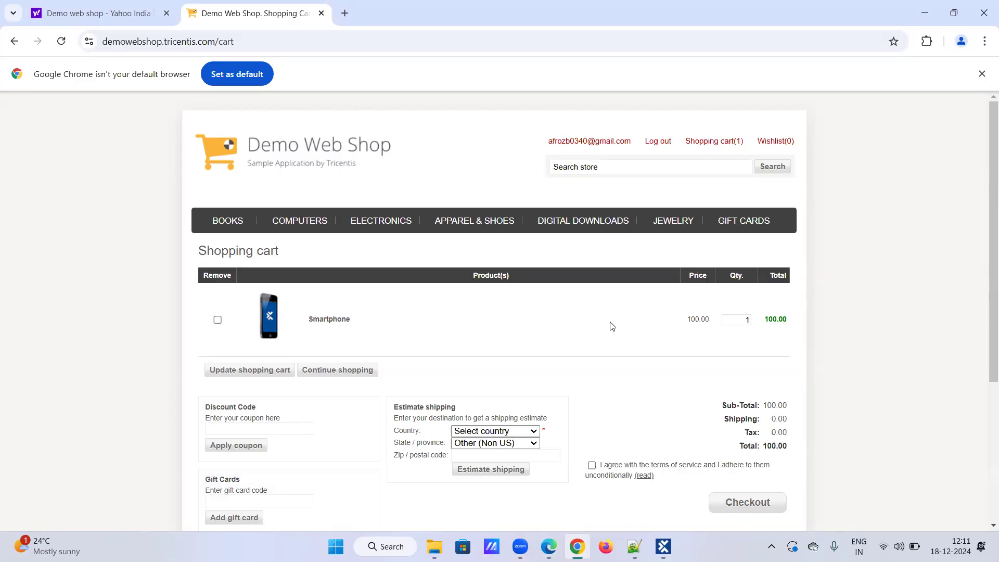
{"action": "left_click_drag", "start_coordinate": [686, 319], "coordinate": [710, 321]}
{"action": "double_click", "coordinate": [766, 444]}
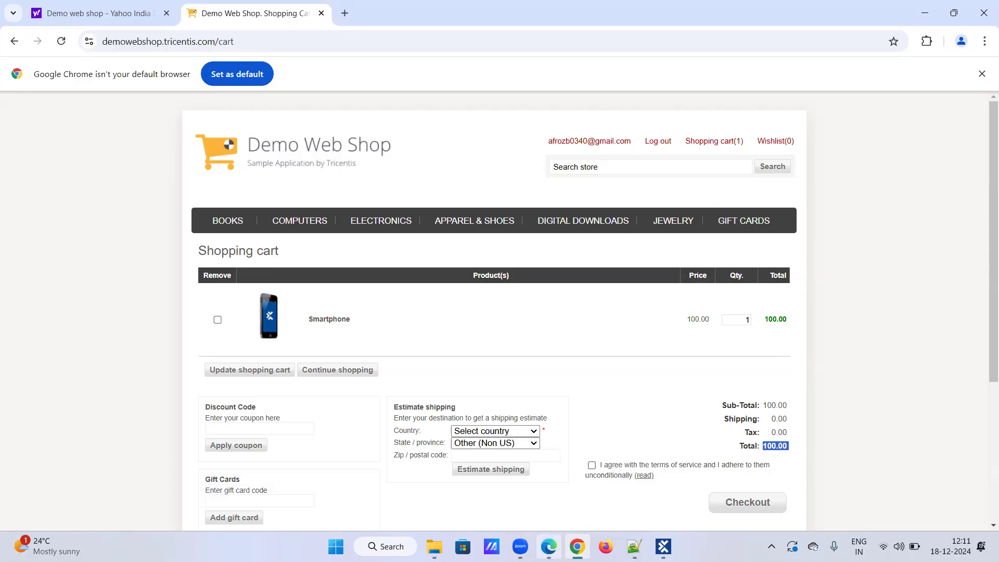
{"action": "left_click", "coordinate": [549, 546]}
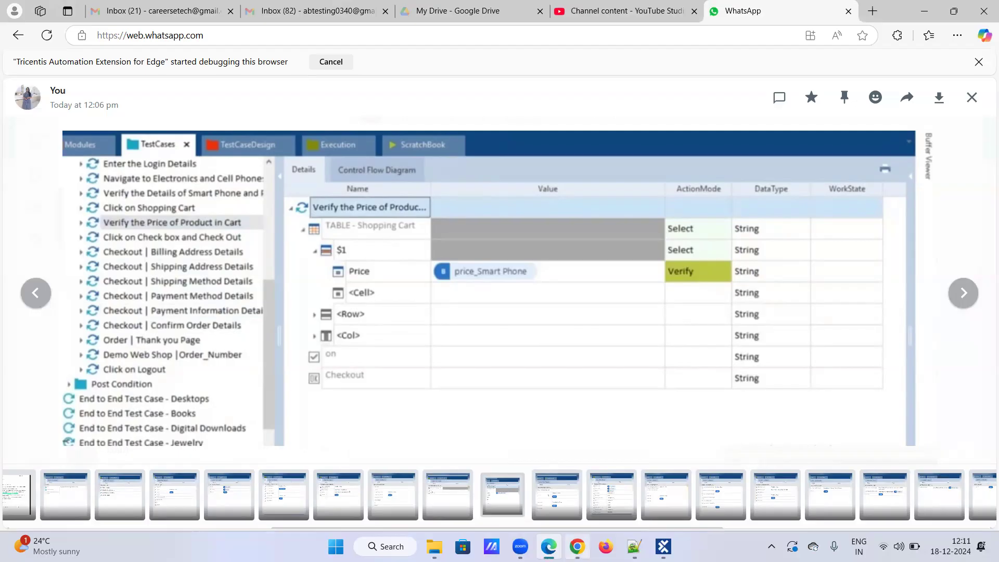
{"action": "left_click", "coordinate": [577, 546]}
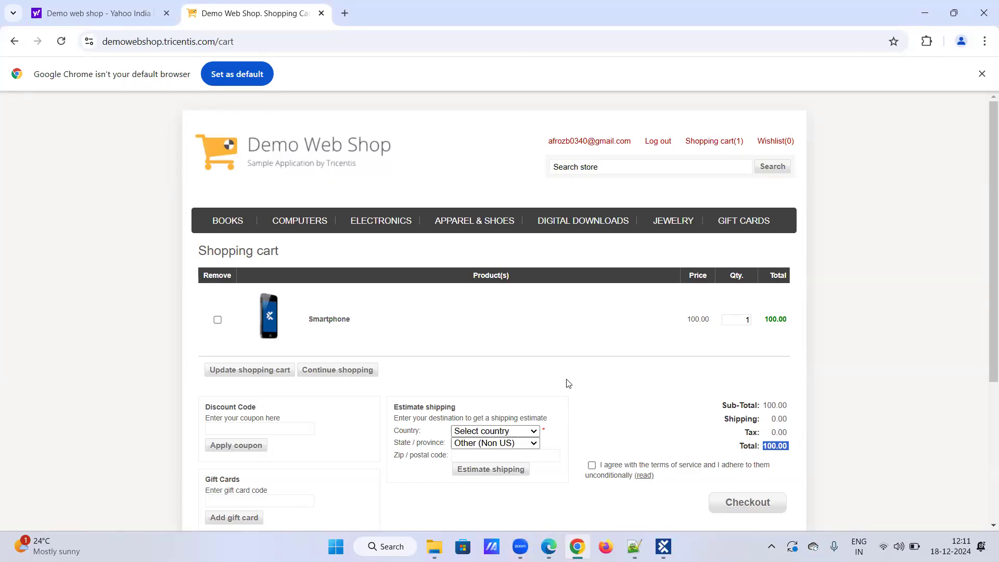
{"action": "left_click_drag", "start_coordinate": [691, 318], "coordinate": [710, 320]}
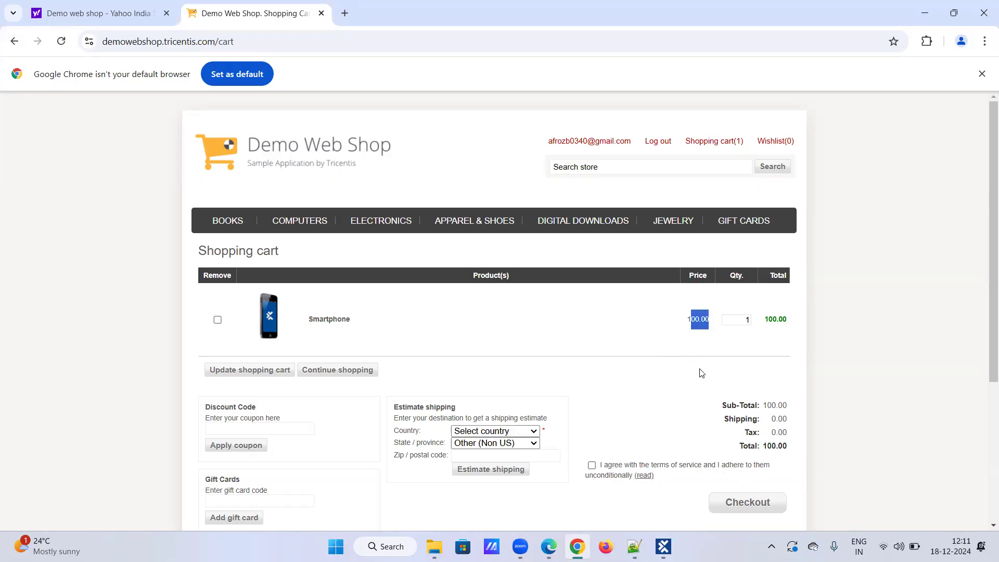
{"action": "left_click_drag", "start_coordinate": [763, 446], "coordinate": [787, 448]}
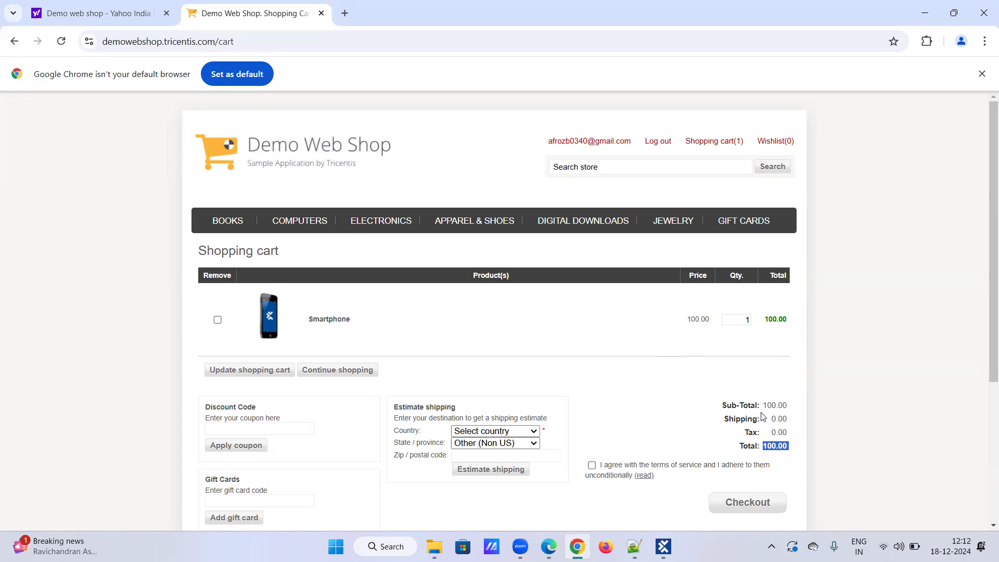
Advance the screenshots to the Check box and Check Out step.
{"action": "mouse_move", "coordinate": [634, 544]}
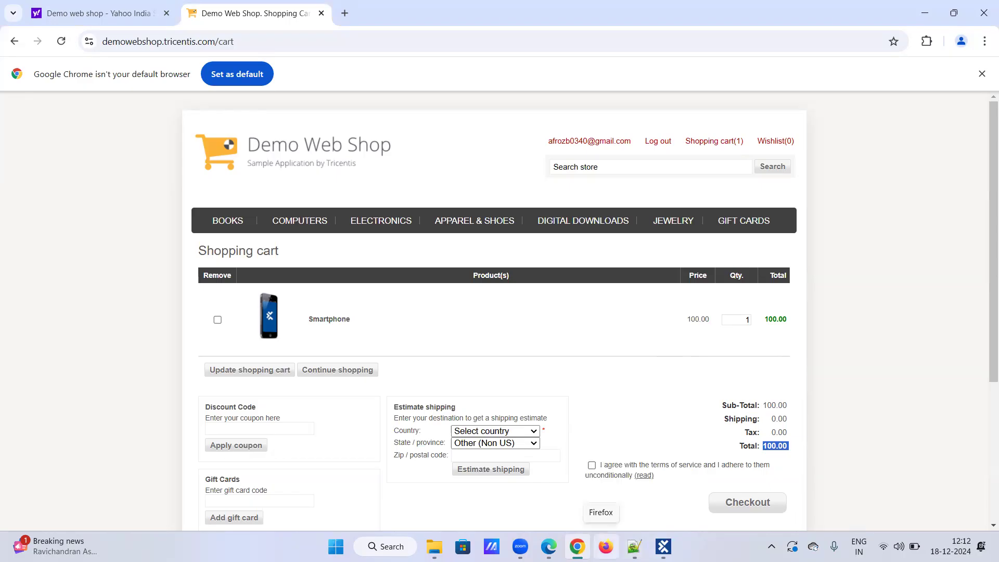
{"action": "left_click", "coordinate": [548, 546]}
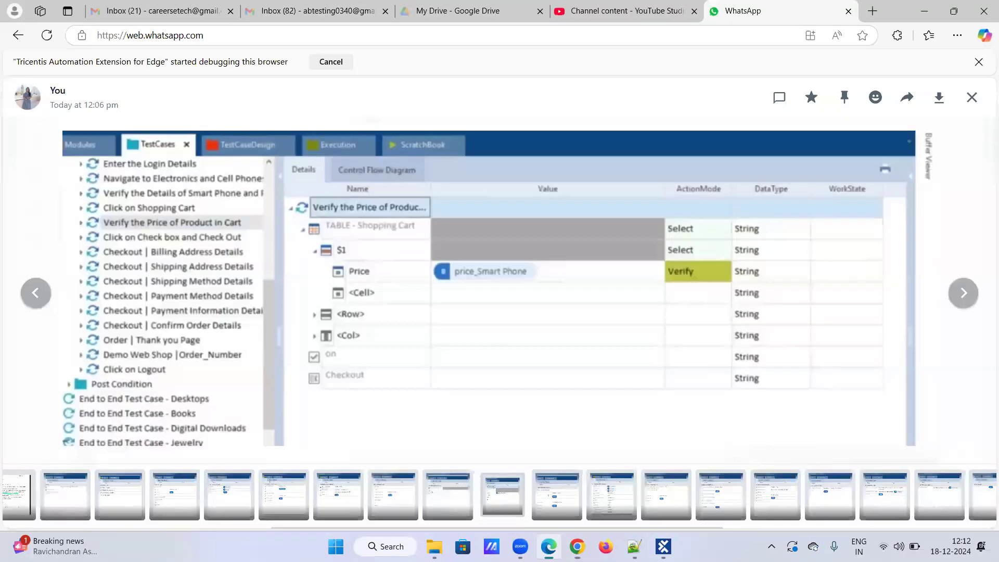
{"action": "key", "text": "Right"}
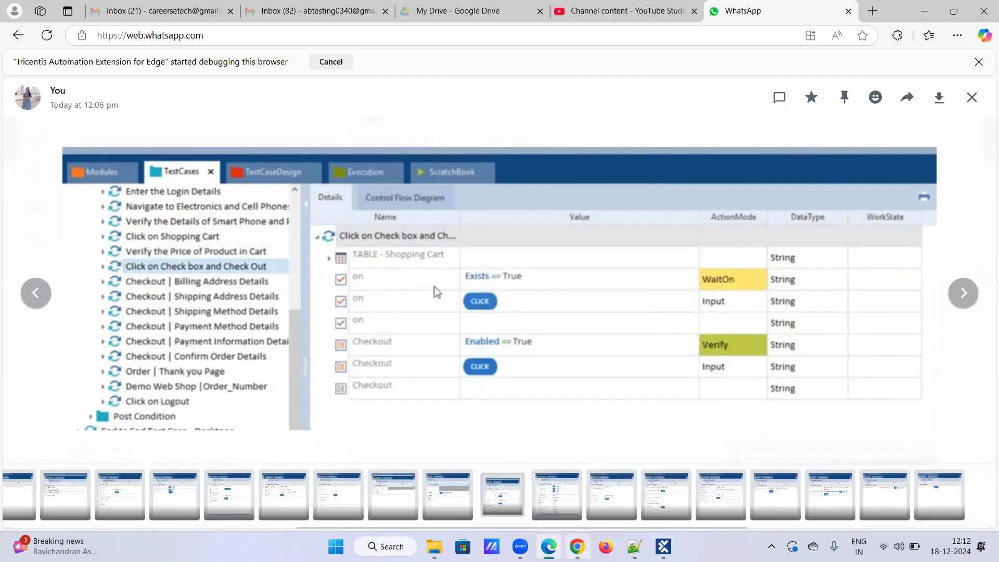
Accept the terms of service and proceed from the cart to checkout.
{"action": "left_click", "coordinate": [576, 547]}
{"action": "scroll", "coordinate": [643, 393], "scroll_direction": "down", "scroll_amount": 2}
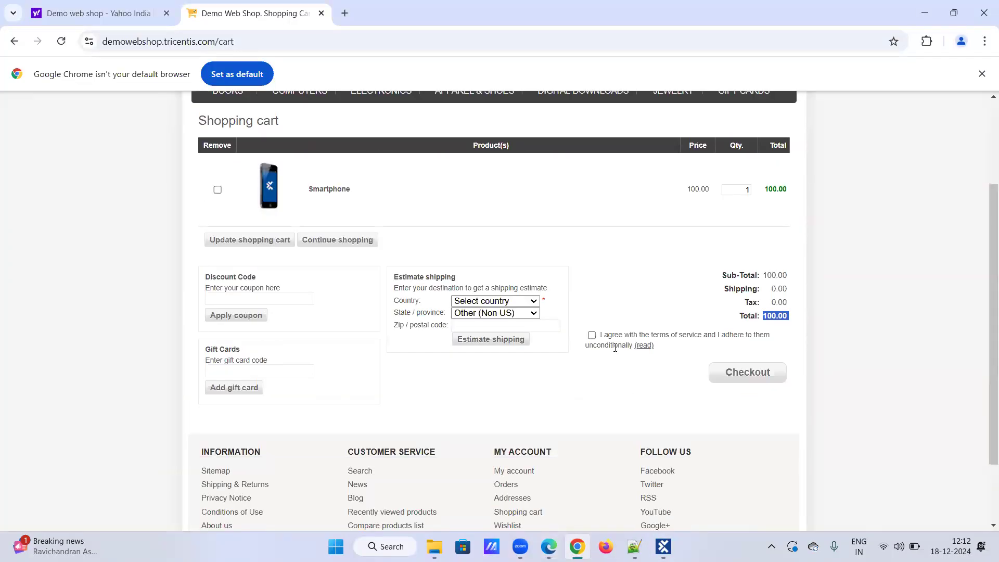
{"action": "left_click", "coordinate": [592, 336]}
{"action": "left_click", "coordinate": [732, 379]}
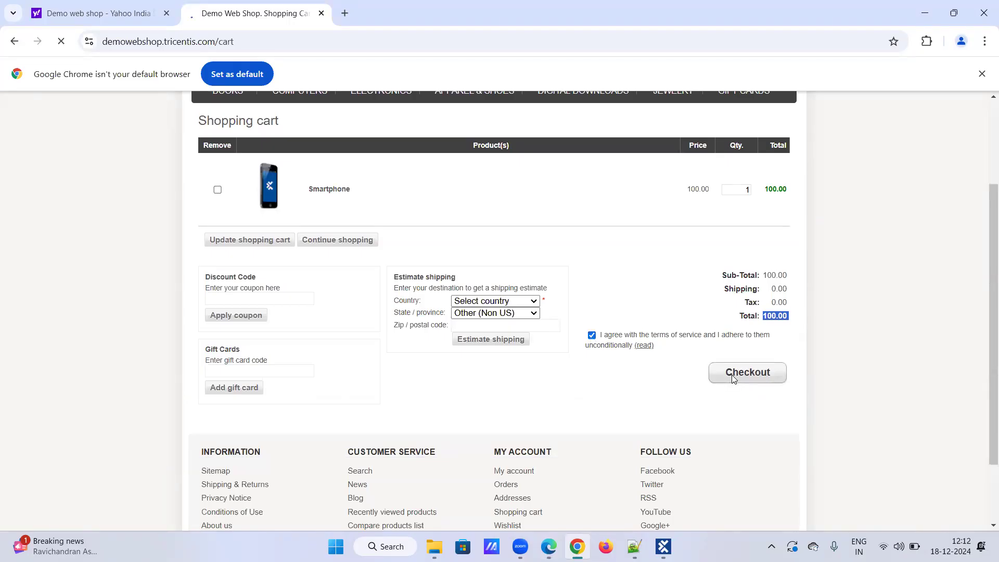
Compare against the Billing Address screenshot, then return to the checkout page.
{"action": "mouse_move", "coordinate": [549, 547]}
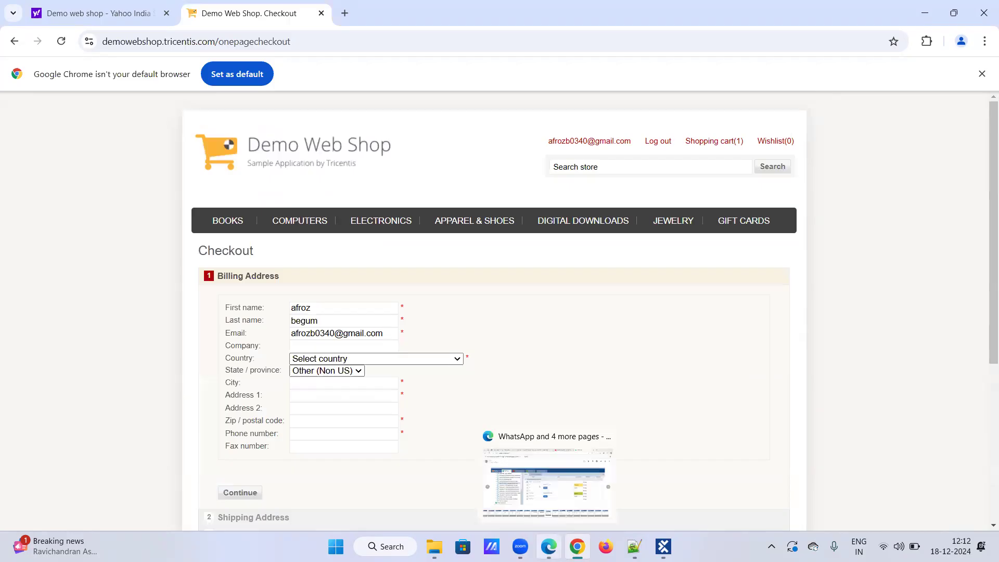
{"action": "left_click", "coordinate": [548, 484]}
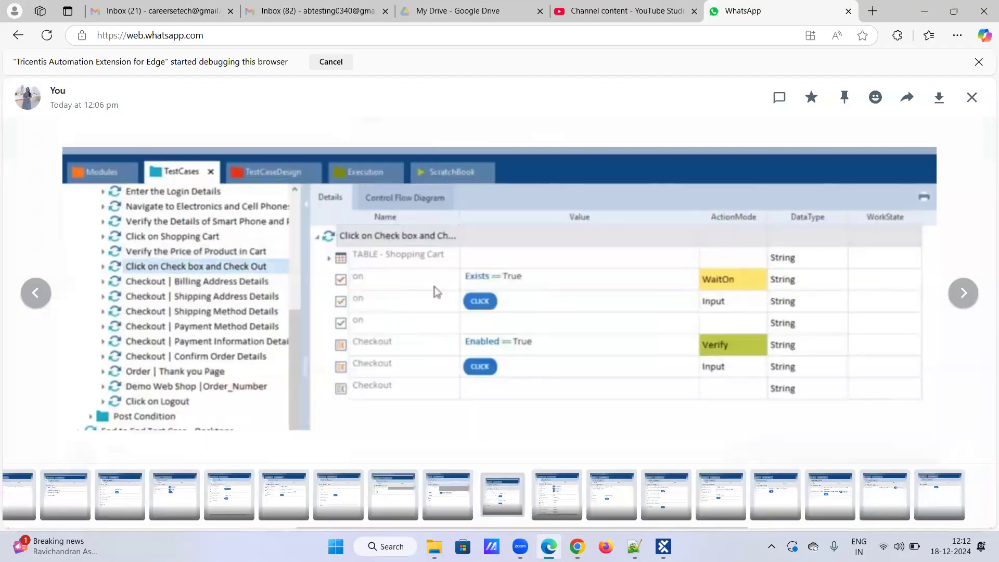
{"action": "key", "text": "Right"}
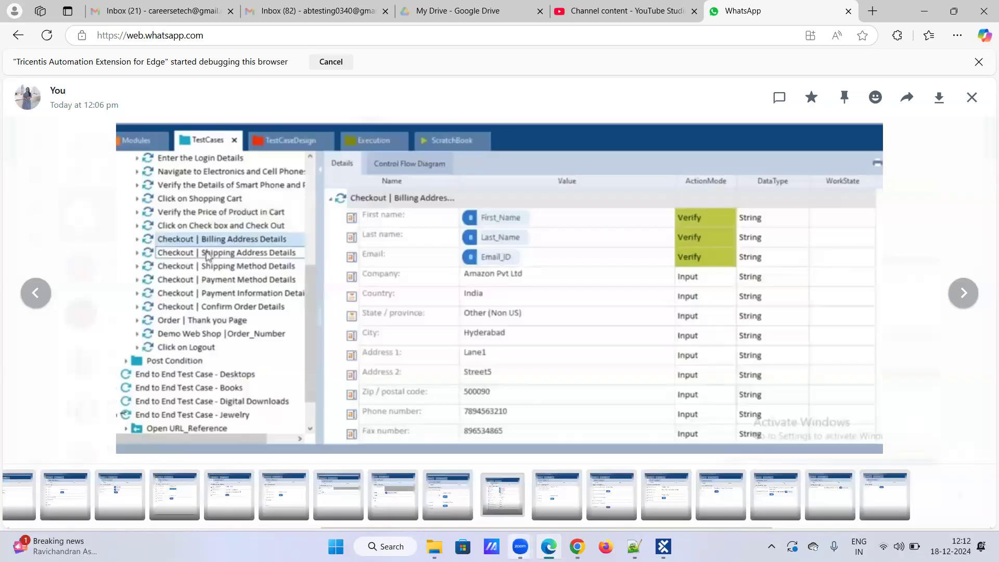
{"action": "left_click", "coordinate": [577, 546]}
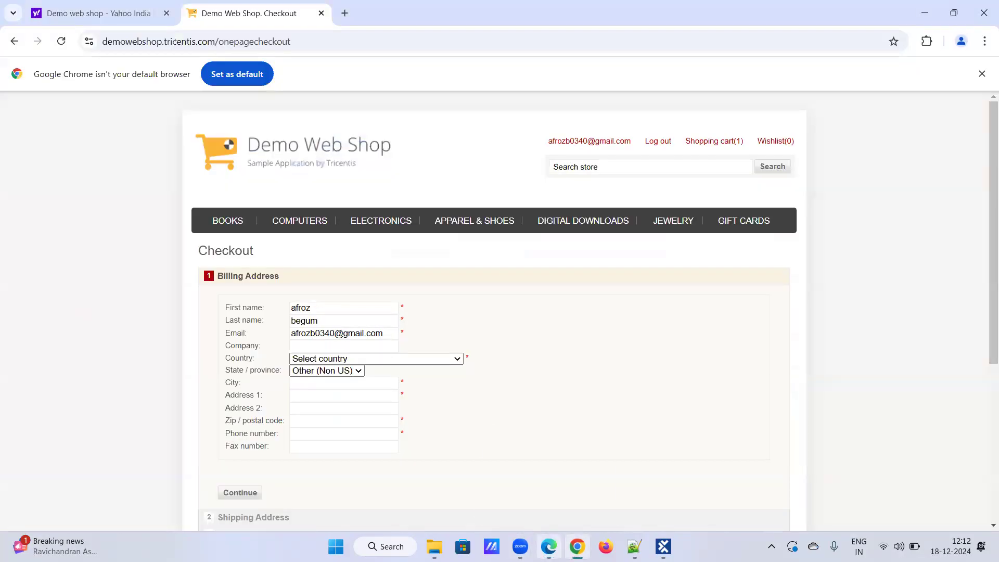
View stored buffer names and values in Tosca's Buffer Viewer, then return to Chrome.
{"action": "mouse_move", "coordinate": [549, 547]}
{"action": "left_click", "coordinate": [664, 546]}
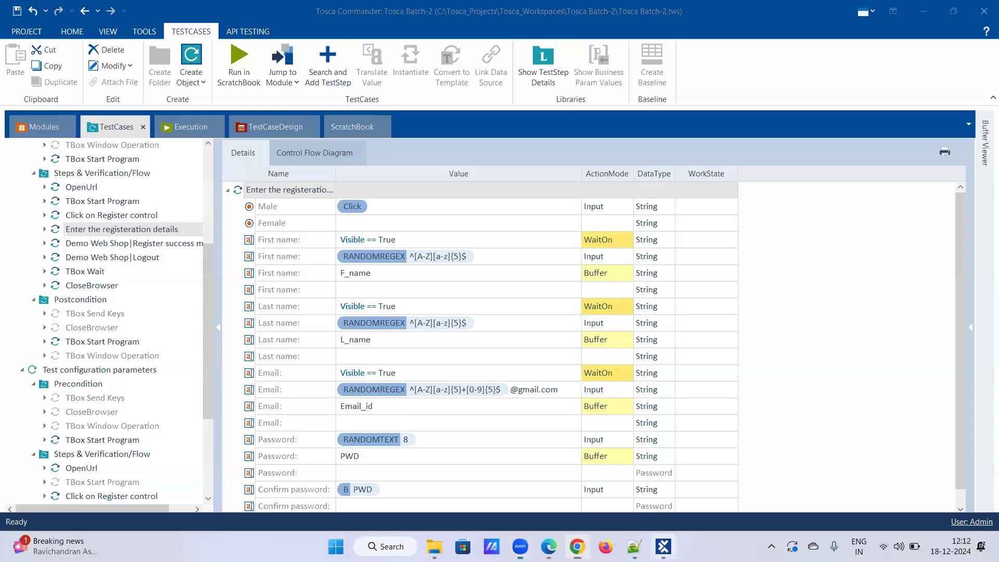
{"action": "left_click", "coordinate": [984, 138]}
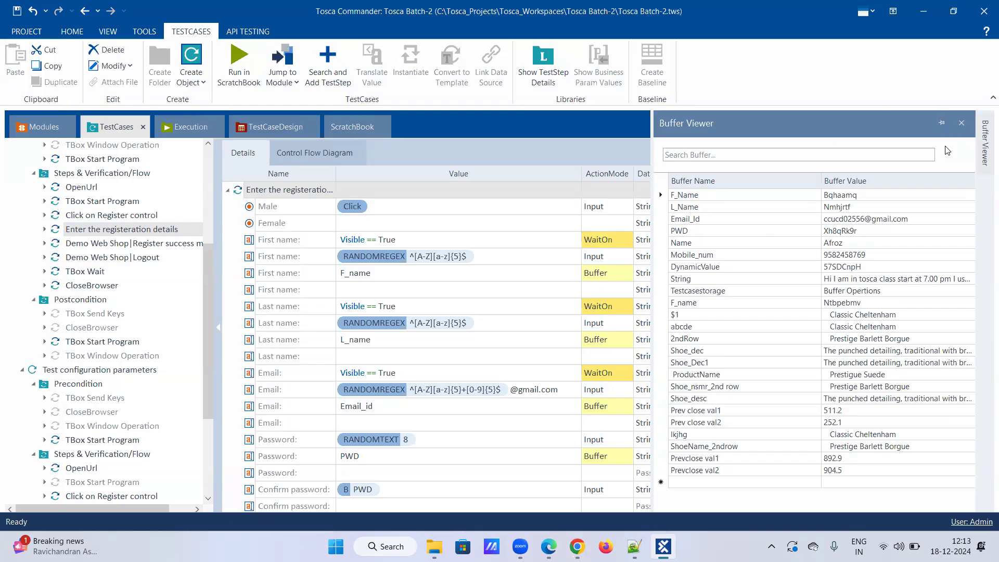
{"action": "left_click", "coordinate": [577, 546]}
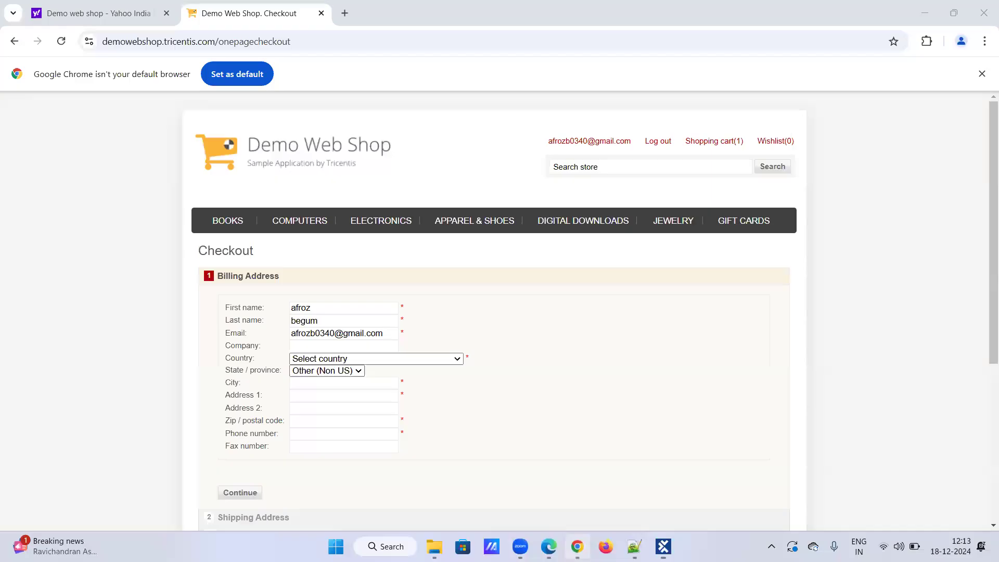
Enter 'Amazon p' as the billing Company.
{"action": "left_click", "coordinate": [549, 546]}
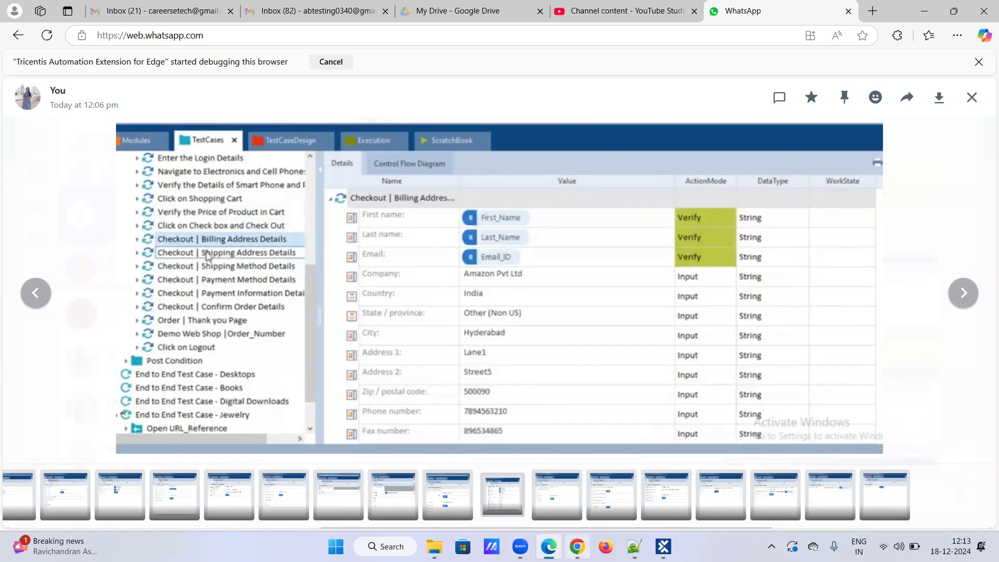
{"action": "left_click", "coordinate": [576, 547]}
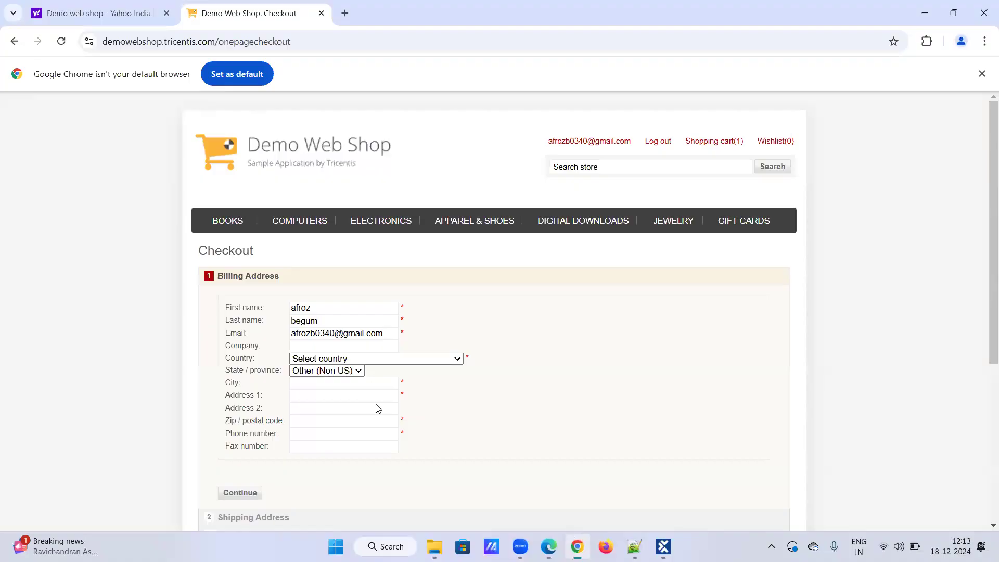
{"action": "left_click", "coordinate": [328, 340]}
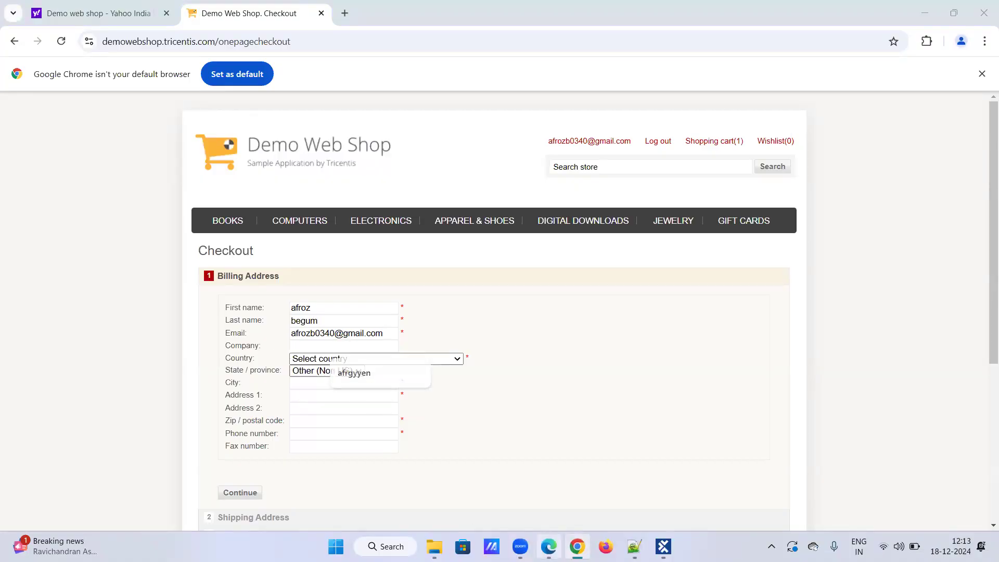
{"action": "key", "text": "alt+Tab"}
{"action": "key", "text": "alt+Tab"}
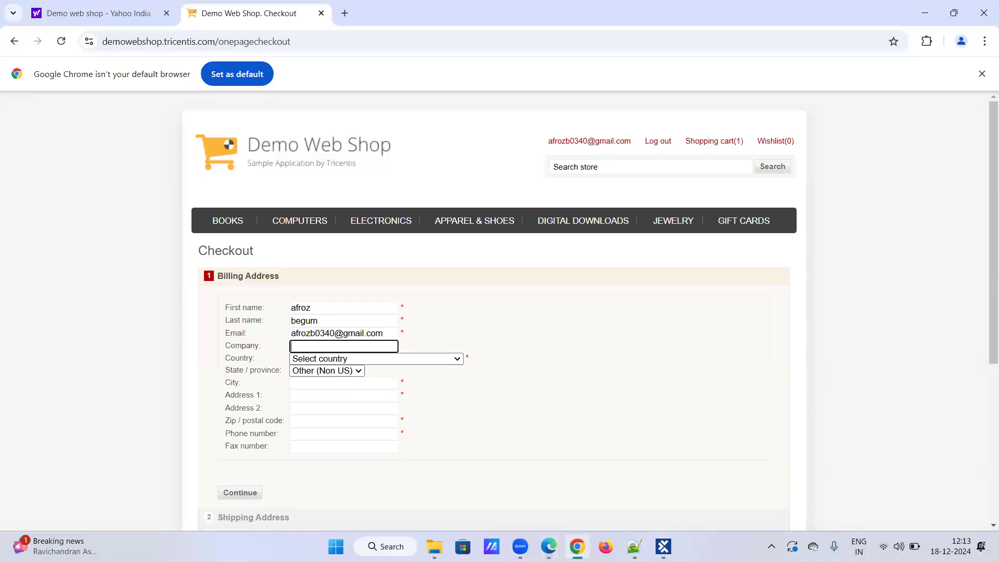
{"action": "key", "text": "alt+Tab"}
{"action": "key", "text": "alt+Tab"}
{"action": "type", "text": "Amazon pvt ltd"}
Set the billing country to India.
{"action": "left_click", "coordinate": [359, 371]}
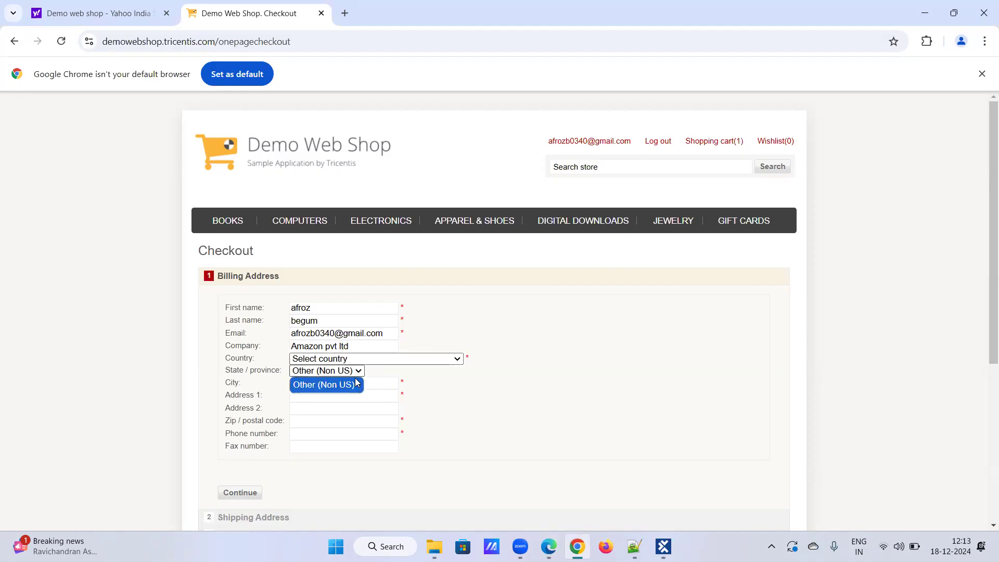
{"action": "left_click", "coordinate": [364, 364]}
{"action": "left_click", "coordinate": [370, 364]}
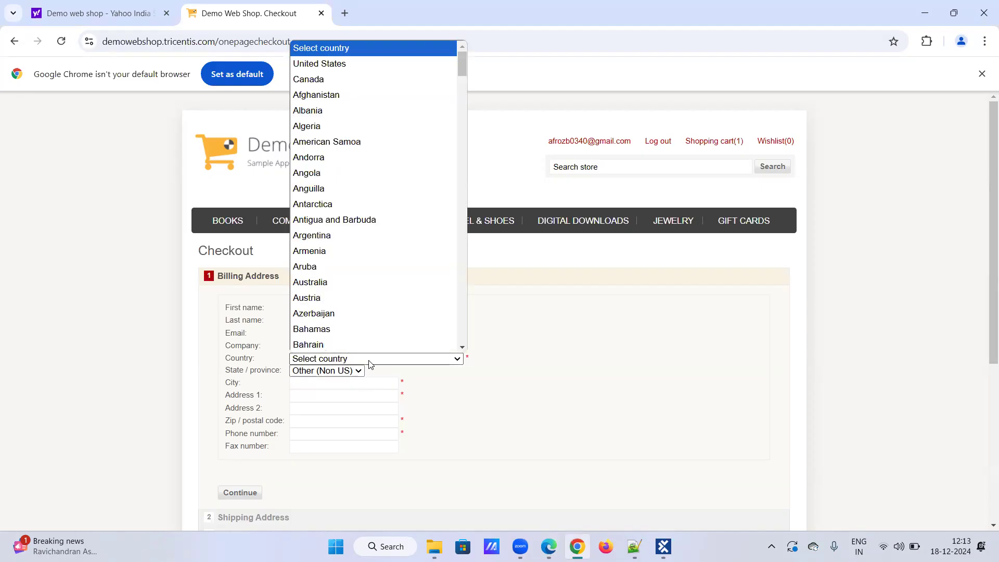
{"action": "type", "text": "india"}
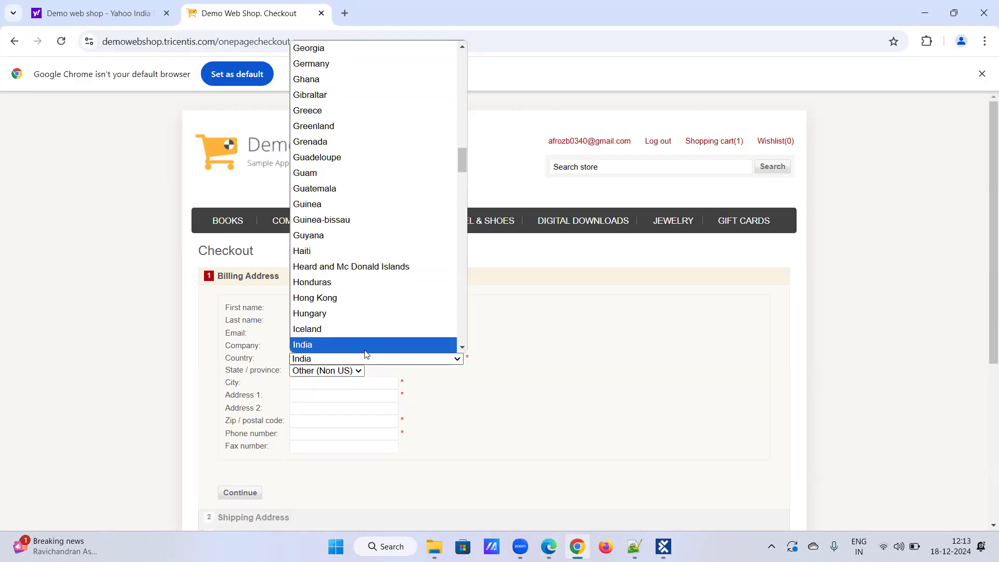
{"action": "key", "text": "Down"}
{"action": "key", "text": "Down"}
{"action": "key", "text": "Return"}
{"action": "left_click", "coordinate": [407, 363]}
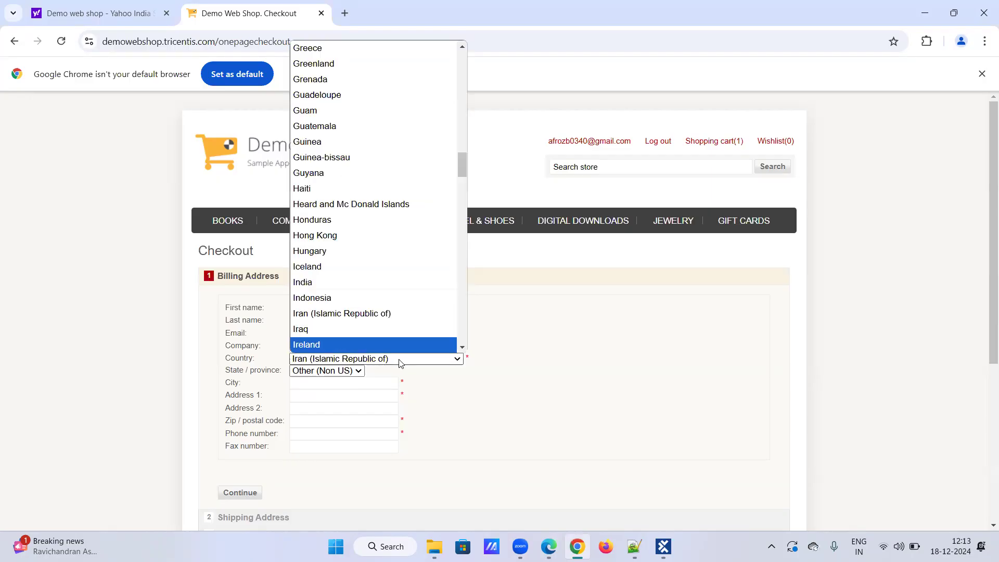
{"action": "key", "text": "Up"}
{"action": "key", "text": "Up"}
{"action": "key", "text": "Up"}
{"action": "key", "text": "Up"}
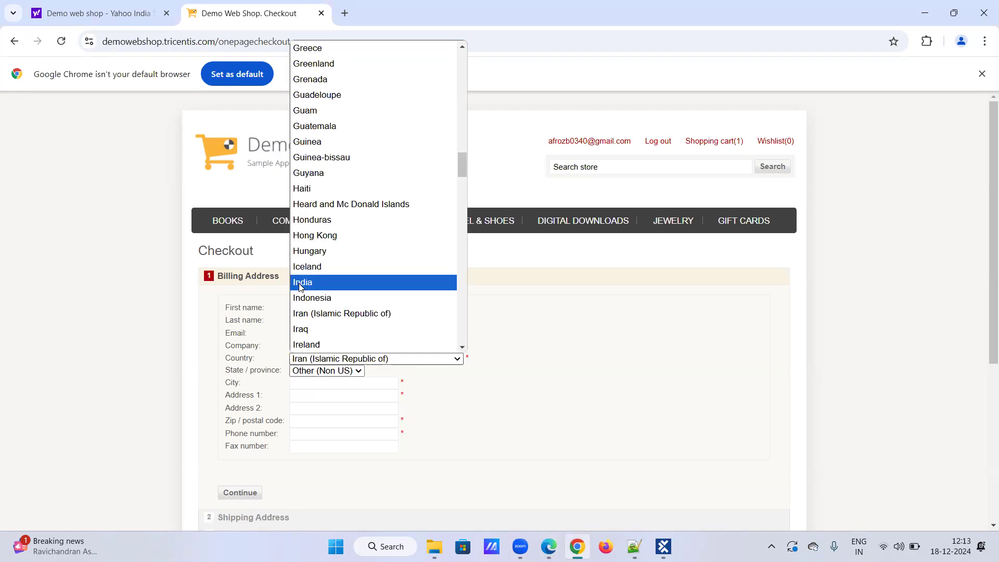
{"action": "key", "text": "Return"}
Keep state Other (Non US) and enter the city Bangalore.
{"action": "left_click", "coordinate": [359, 383]}
{"action": "left_click", "coordinate": [360, 371]}
{"action": "left_click", "coordinate": [357, 383]}
{"action": "left_click", "coordinate": [357, 384]}
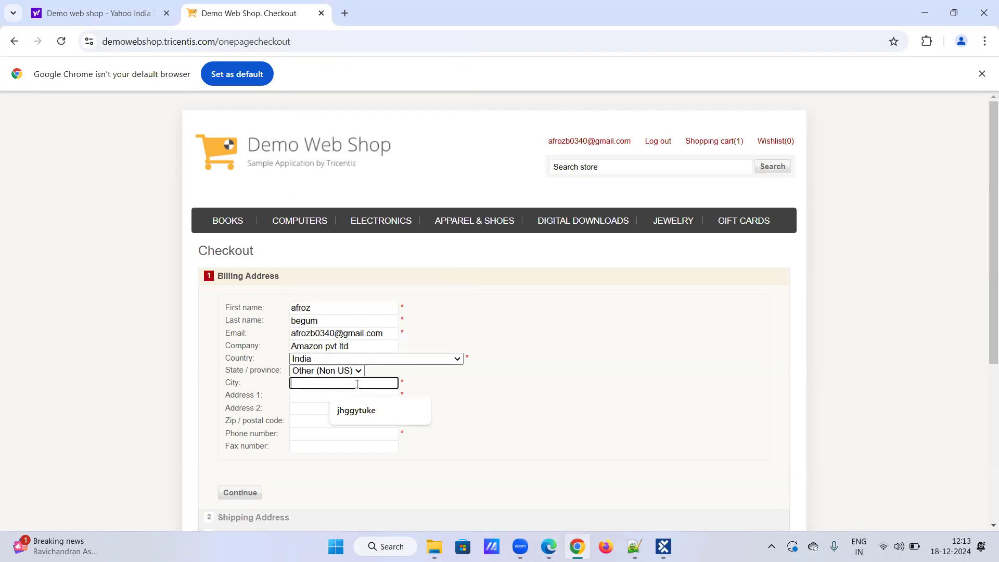
{"action": "type", "text": "a"}
{"action": "type", "text": "Bangalore"}
Fill Address 1 with 'BTM' and Address 2 with 'kormangala'.
{"action": "left_click", "coordinate": [354, 396]}
{"action": "type", "text": "BTM"}
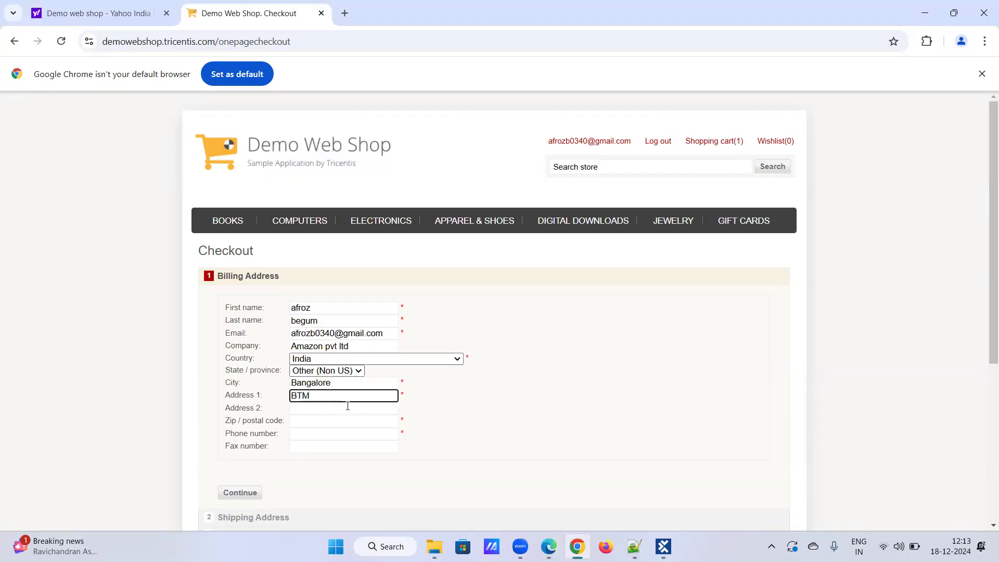
{"action": "left_click", "coordinate": [348, 408]}
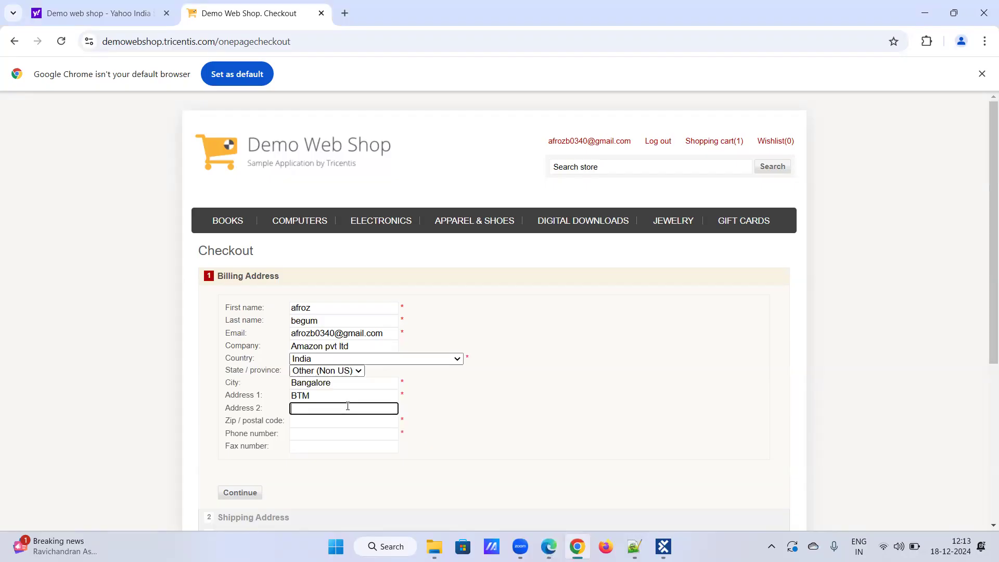
{"action": "type", "text": "kormangala"}
{"action": "left_click", "coordinate": [334, 425]}
{"action": "left_click", "coordinate": [359, 452]}
{"action": "left_click", "coordinate": [345, 437]}
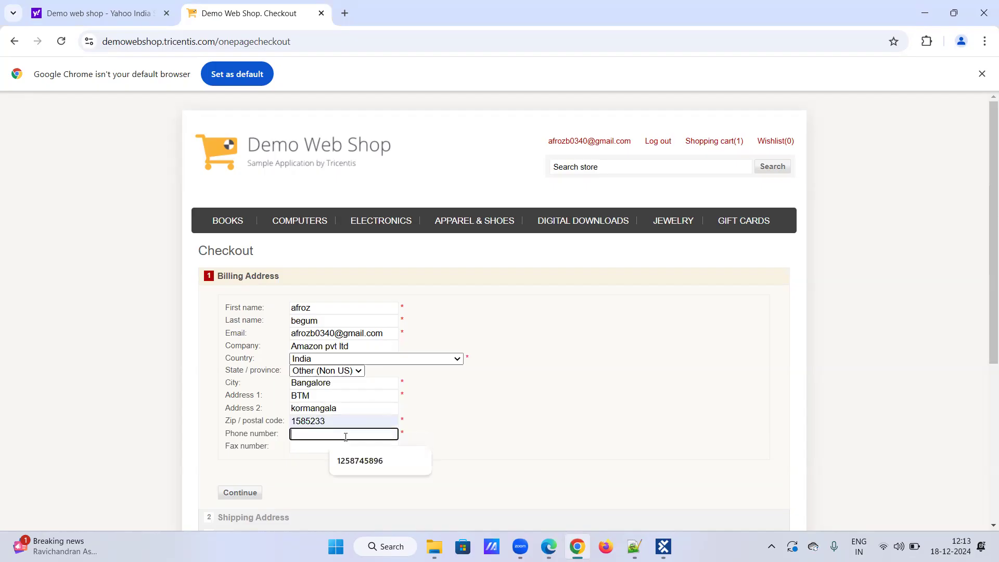
{"action": "type", "text": "12"}
{"action": "key", "text": "BackSpace"}
{"action": "key", "text": "BackSpace"}
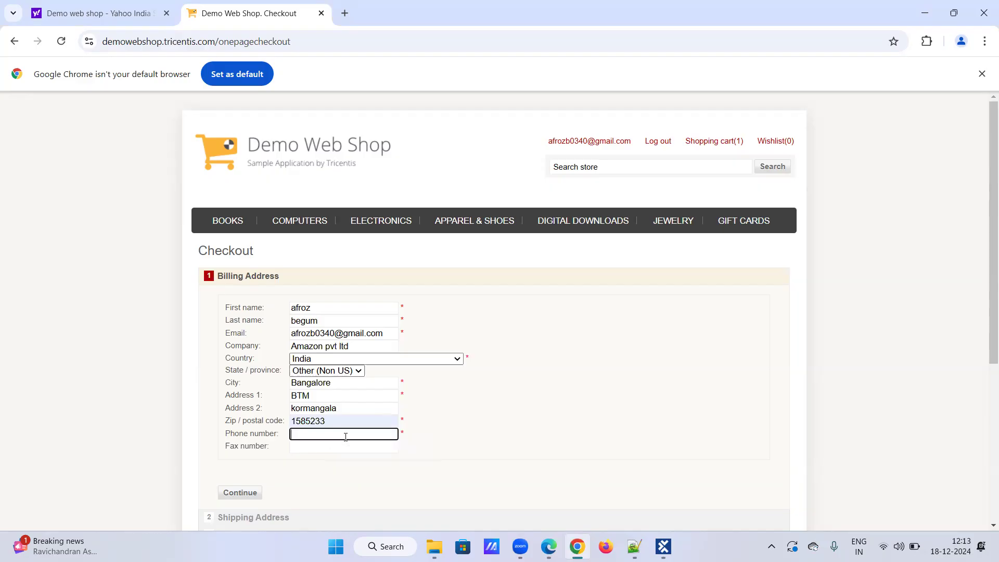
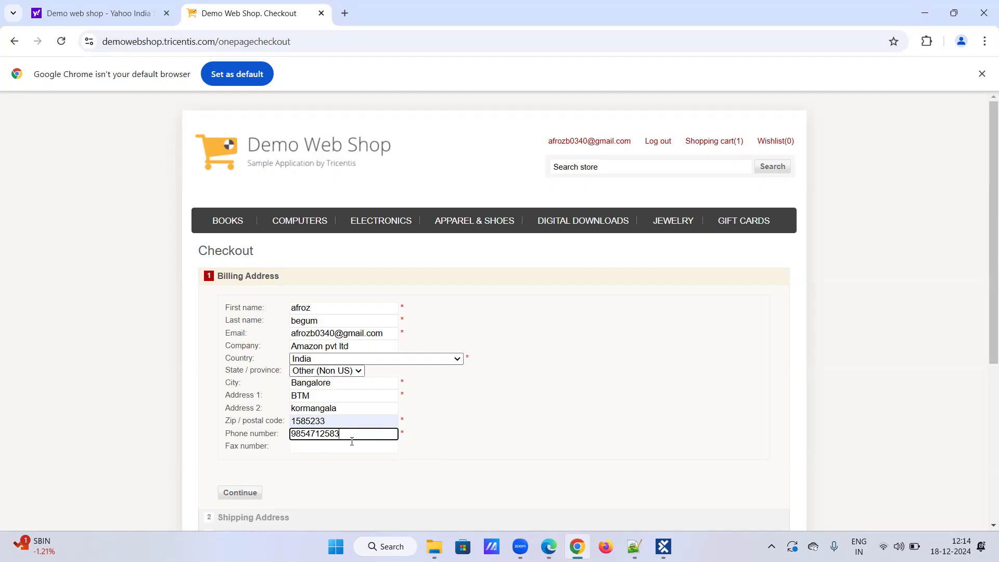
{"action": "left_click", "coordinate": [355, 447]}
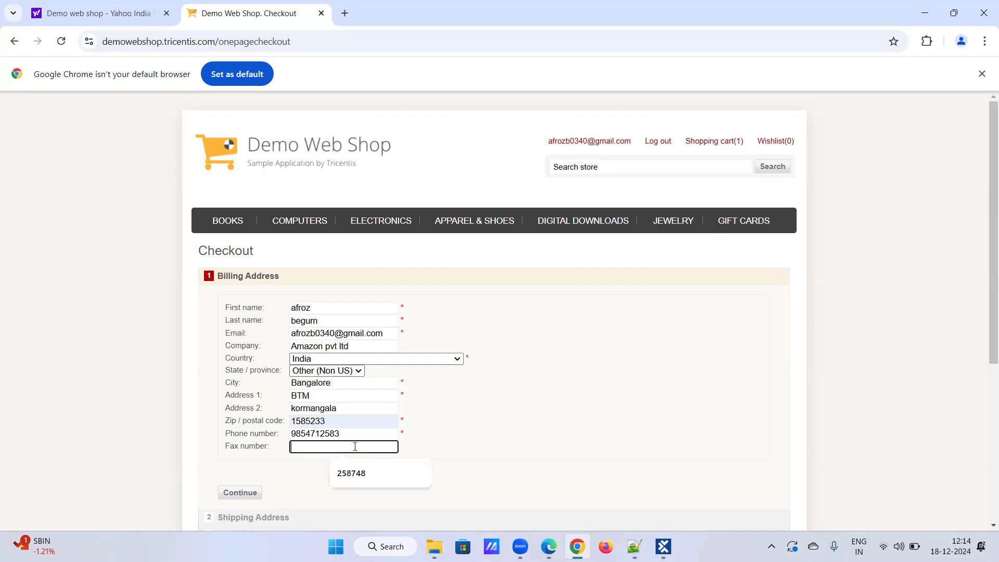
{"action": "left_click", "coordinate": [355, 472]}
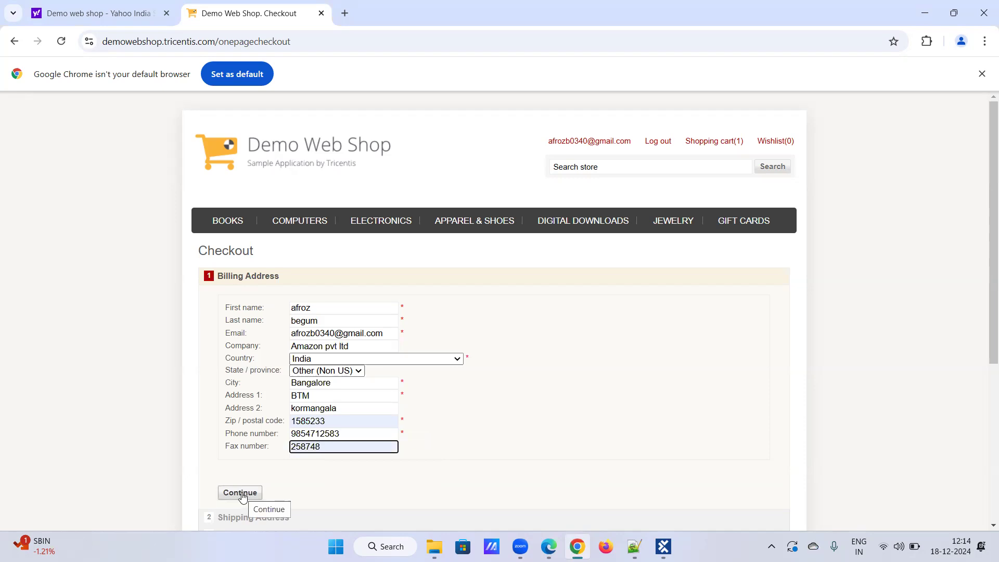
{"action": "key", "text": "alt+Tab"}
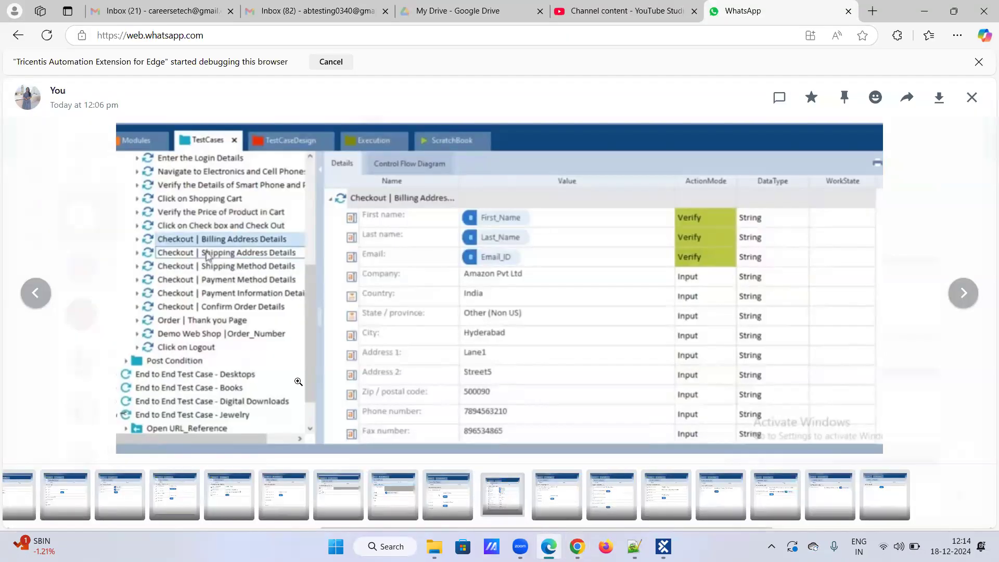
Submit the billing address and decline Chrome's offer to save it.
{"action": "key", "text": "Right"}
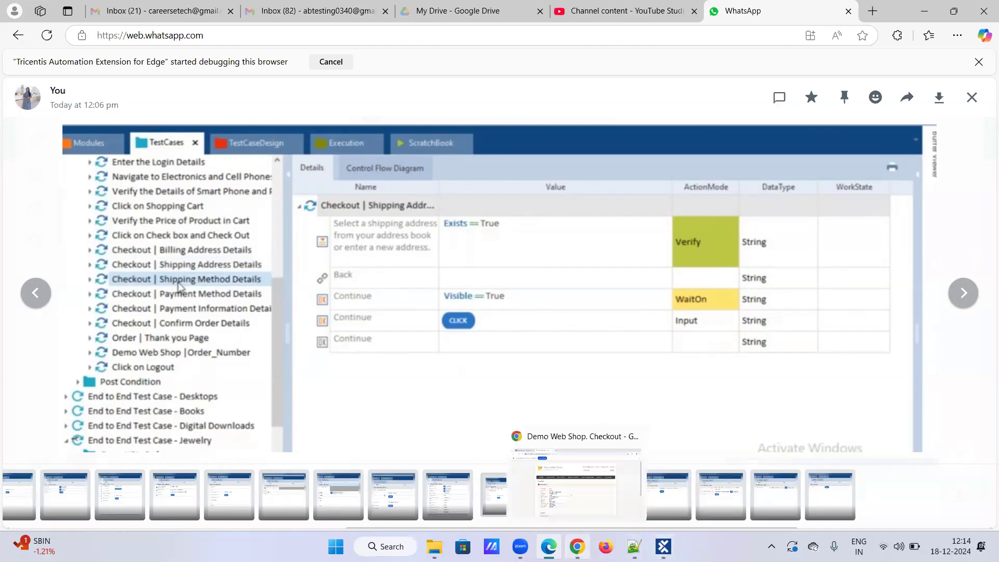
{"action": "left_click", "coordinate": [577, 546]}
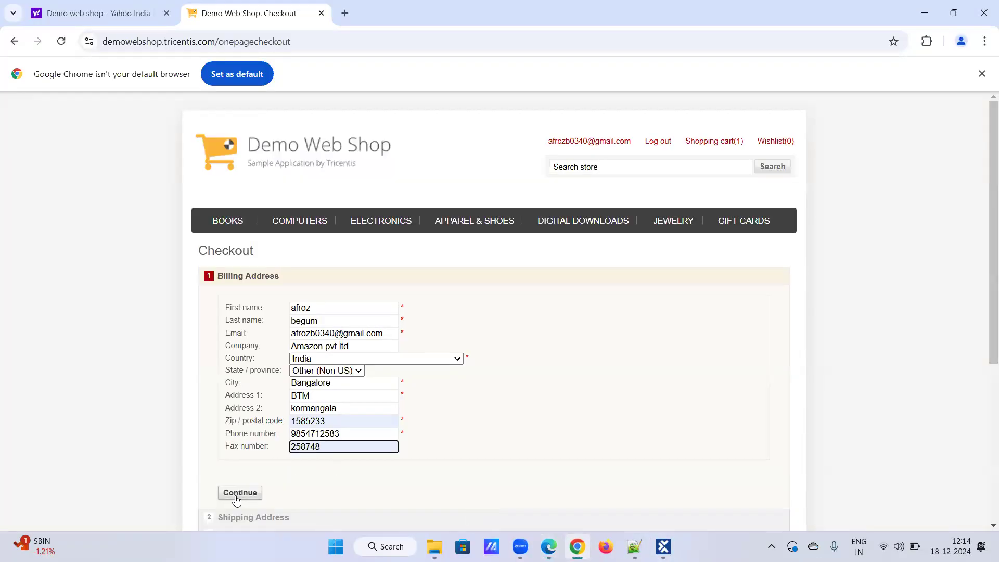
{"action": "scroll", "coordinate": [240, 494], "scroll_direction": "down", "scroll_amount": 2}
{"action": "left_click", "coordinate": [250, 363]}
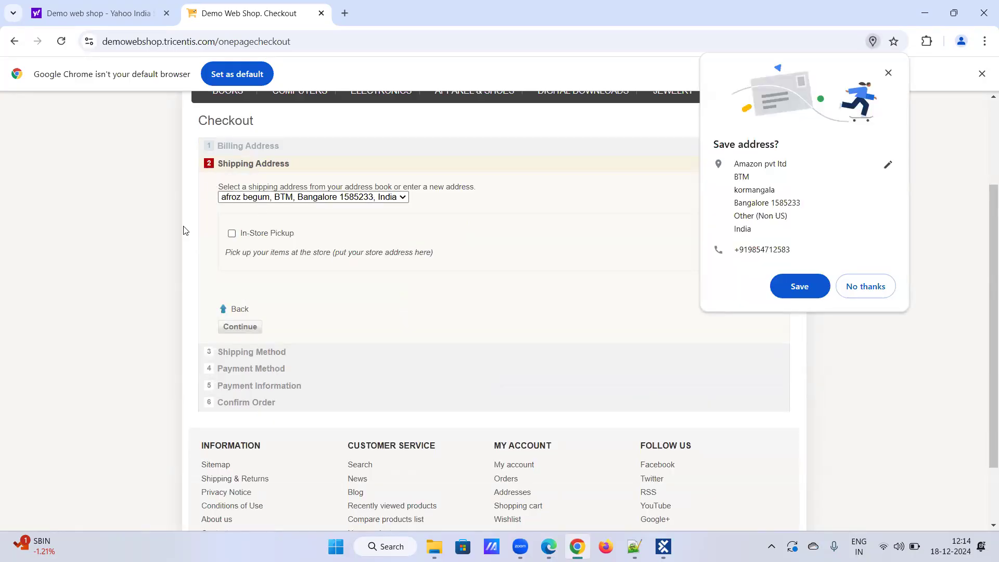
{"action": "left_click", "coordinate": [883, 292]}
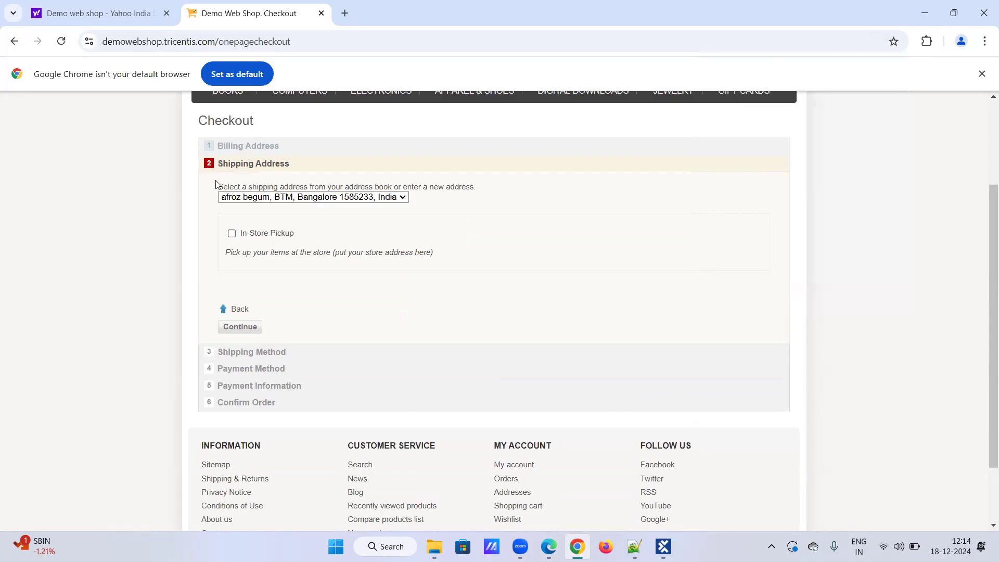
Compare the Shipping Address step with the Tosca test-case screenshot.
{"action": "key", "text": "alt+Tab"}
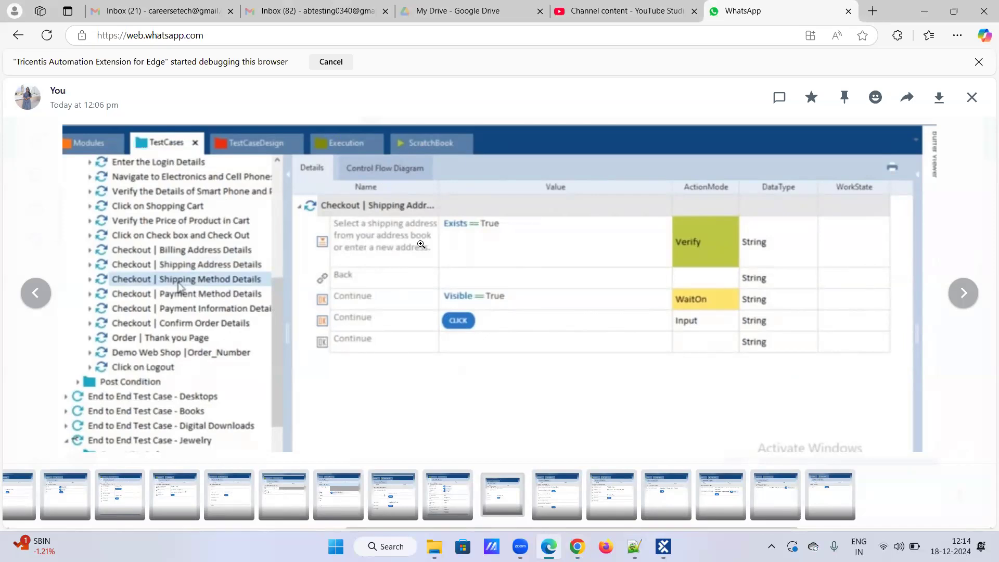
{"action": "key", "text": "alt+Tab"}
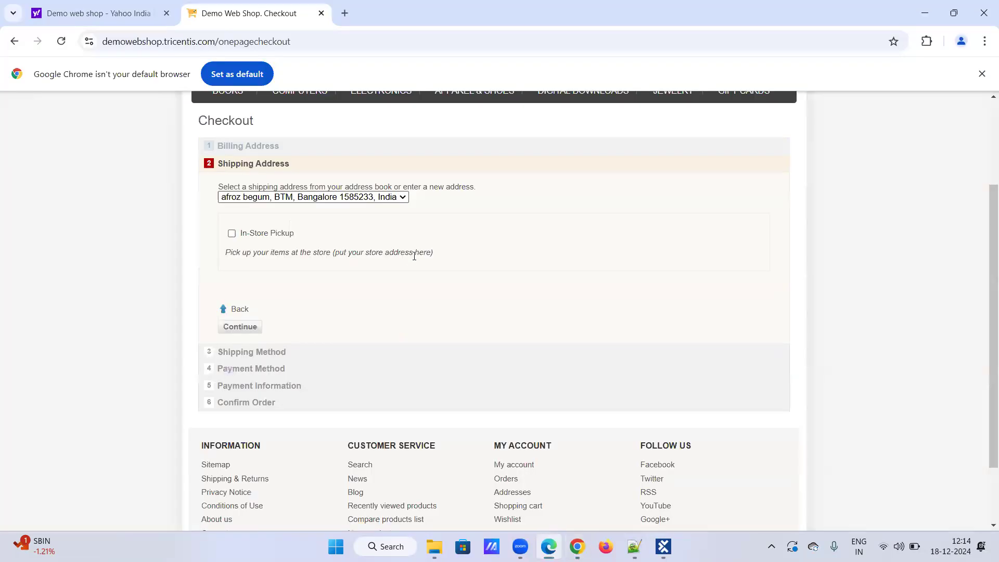
{"action": "left_click_drag", "start_coordinate": [218, 187], "coordinate": [476, 194]}
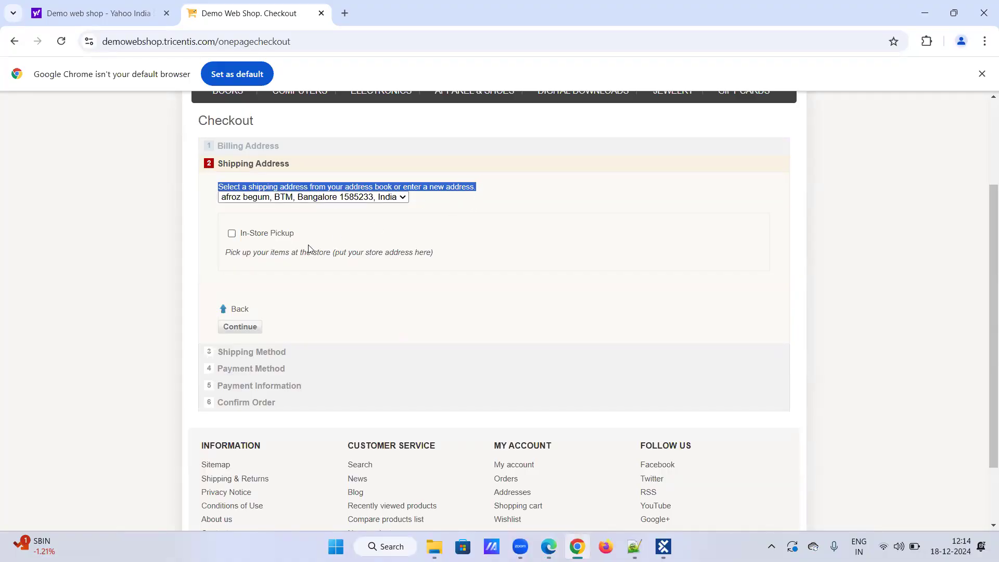
{"action": "key", "text": "alt+Tab"}
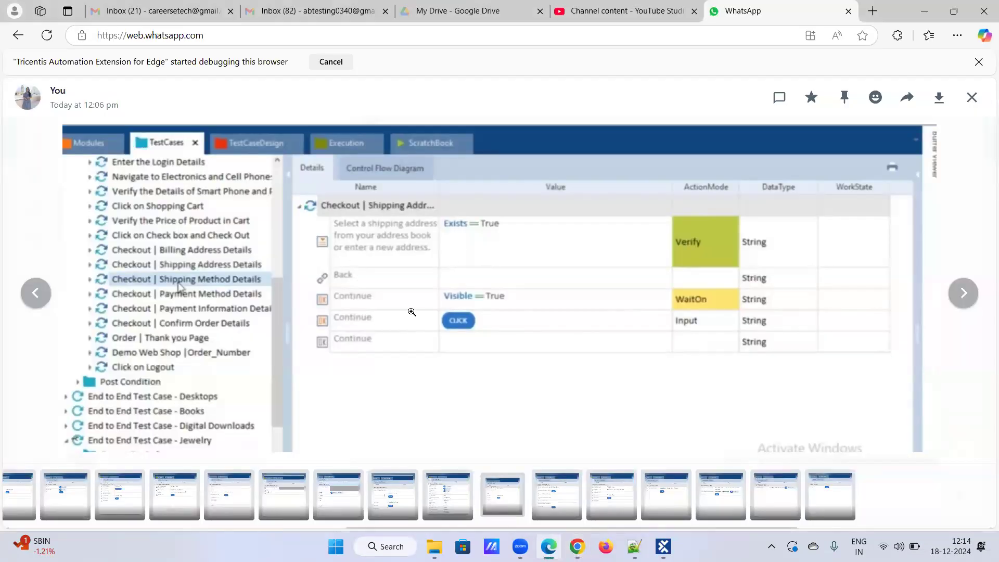
{"action": "key", "text": "alt+Tab"}
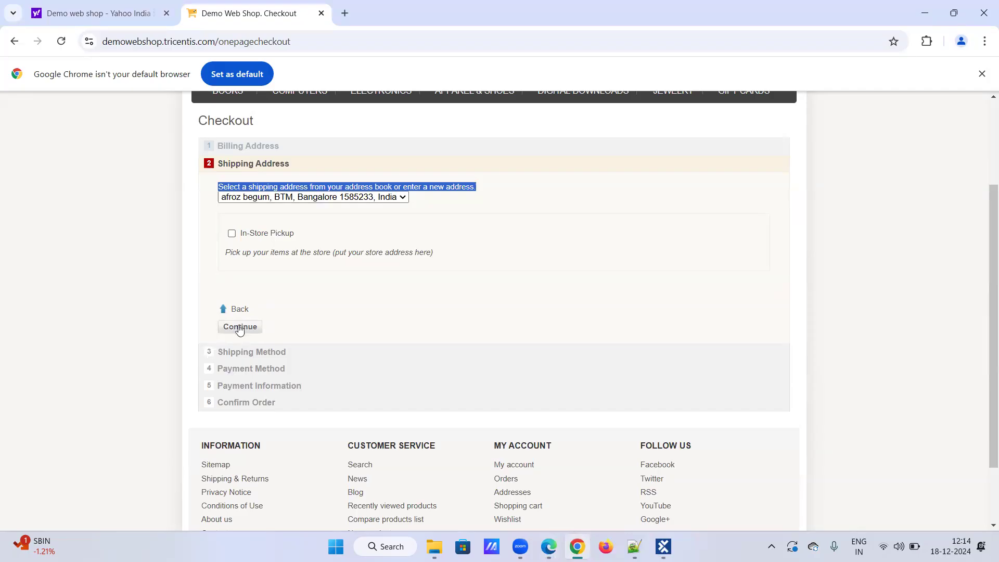
{"action": "key", "text": "alt+Tab"}
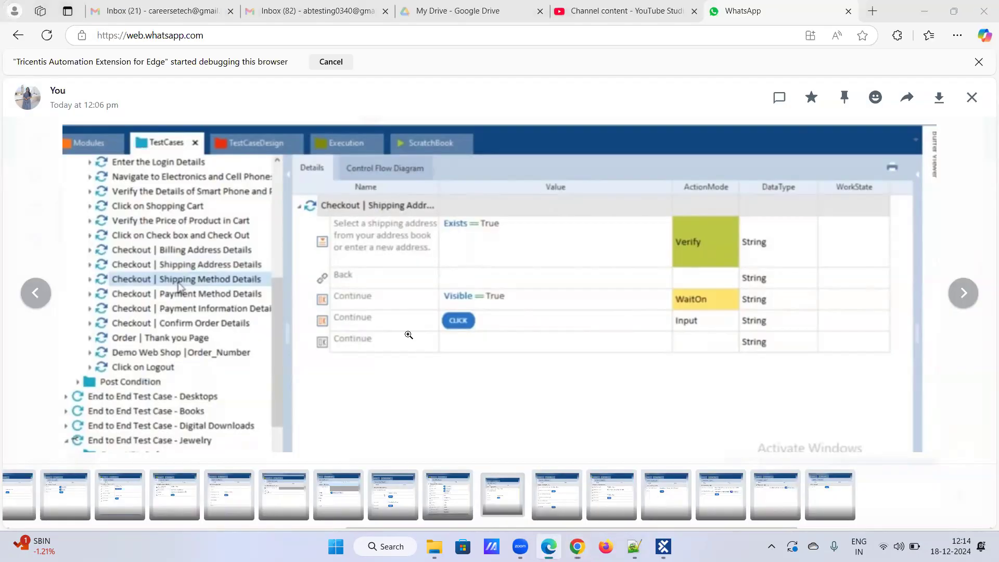
{"action": "key", "text": "alt+Tab"}
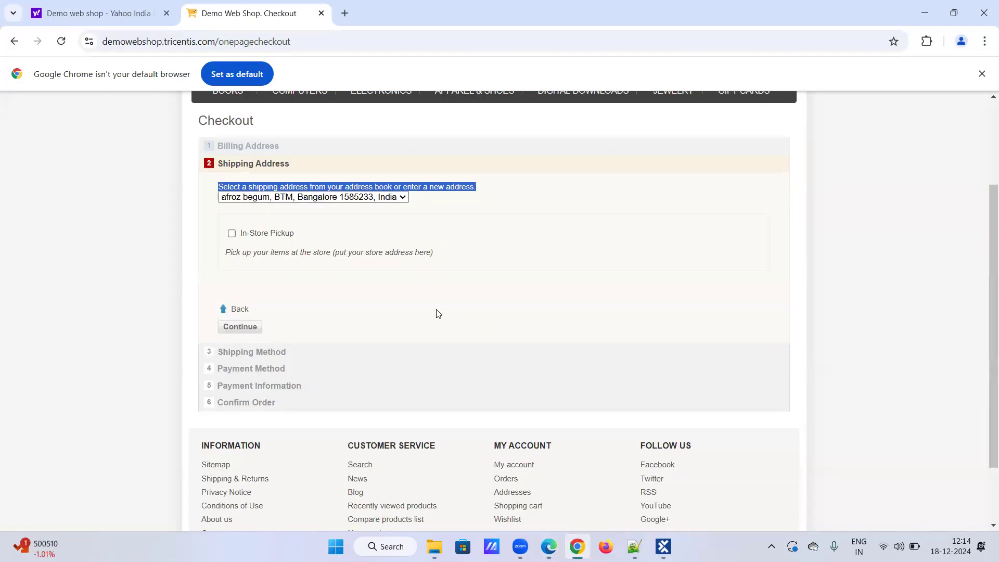
Submit the chosen shipping address and bring up the payment method screenshot.
{"action": "left_click", "coordinate": [241, 328]}
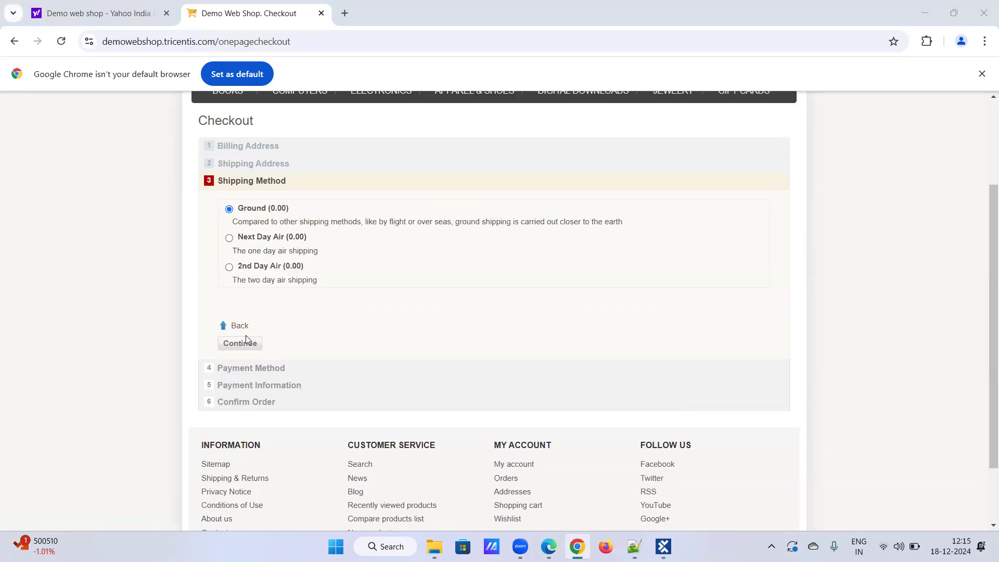
{"action": "key", "text": "alt+Tab"}
{"action": "key", "text": "Right"}
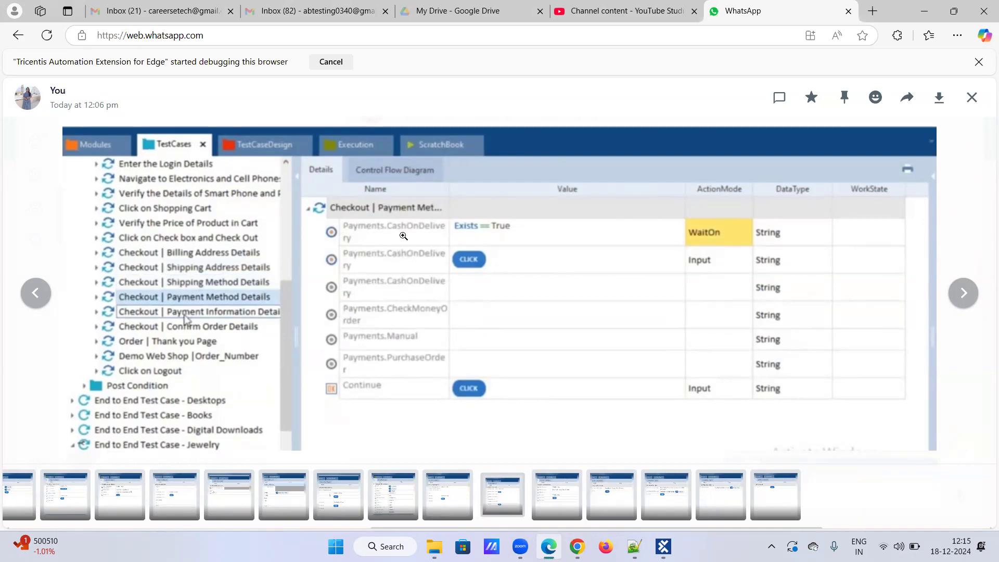
{"action": "key", "text": "alt+Tab"}
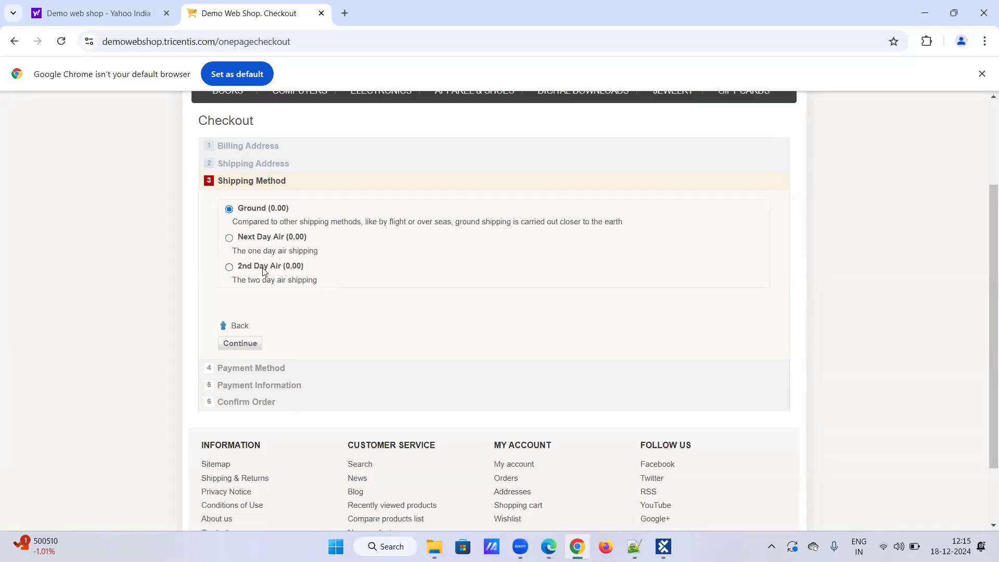
Continue with Ground shipping and select Check / Money Order payment.
{"action": "left_click", "coordinate": [240, 344]}
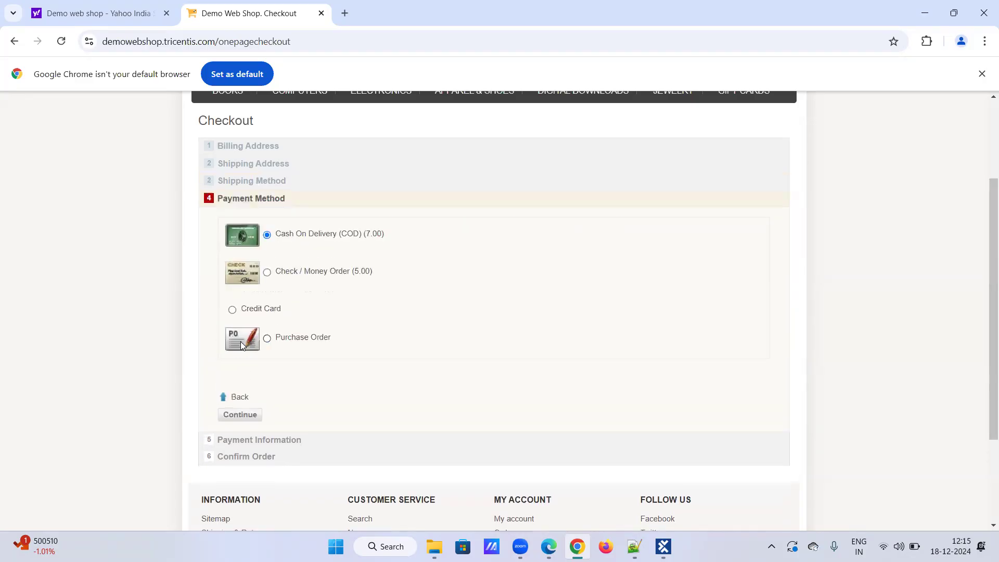
{"action": "key", "text": "alt+Tab"}
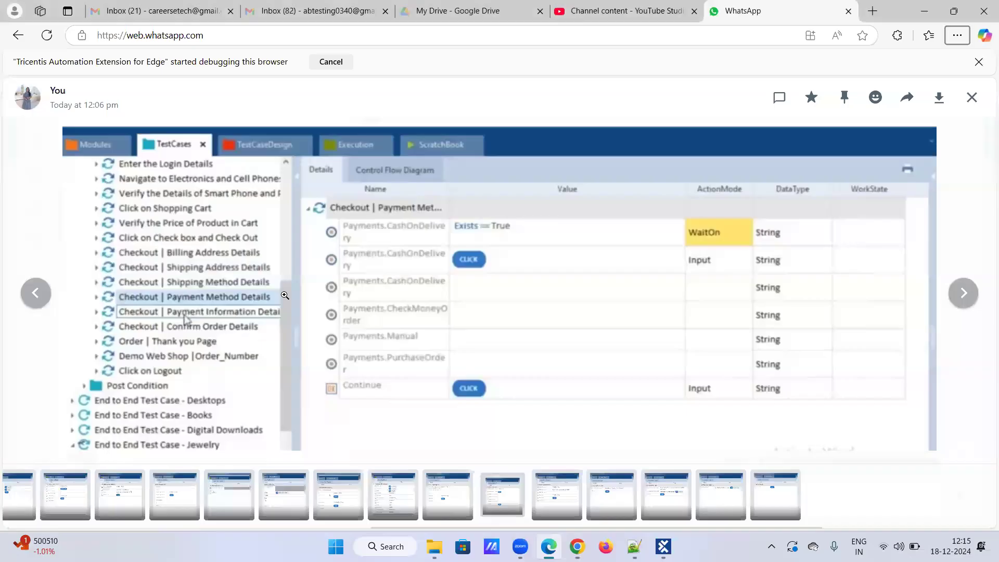
{"action": "key", "text": "alt+Tab"}
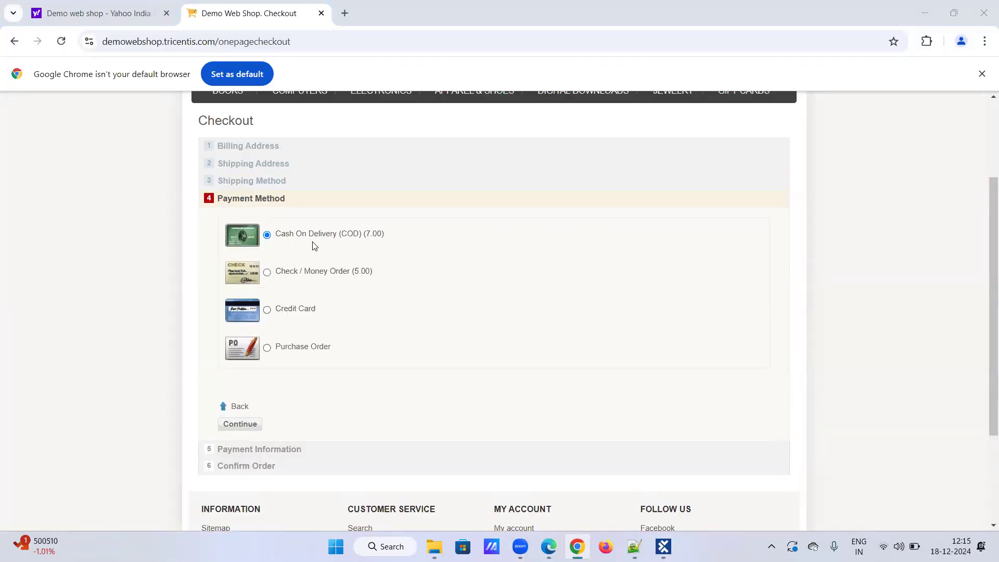
{"action": "key", "text": "alt+Tab"}
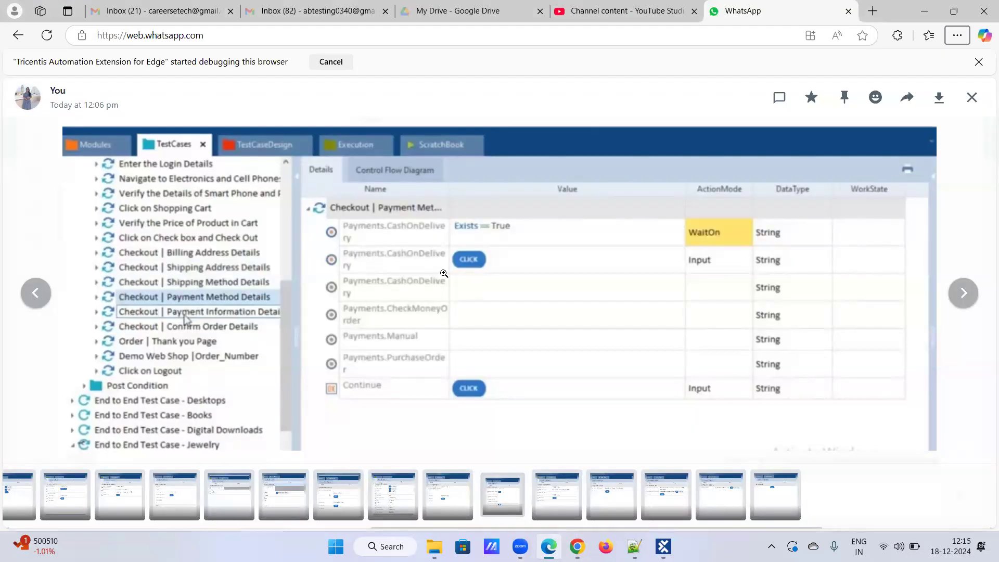
{"action": "key", "text": "alt+Tab"}
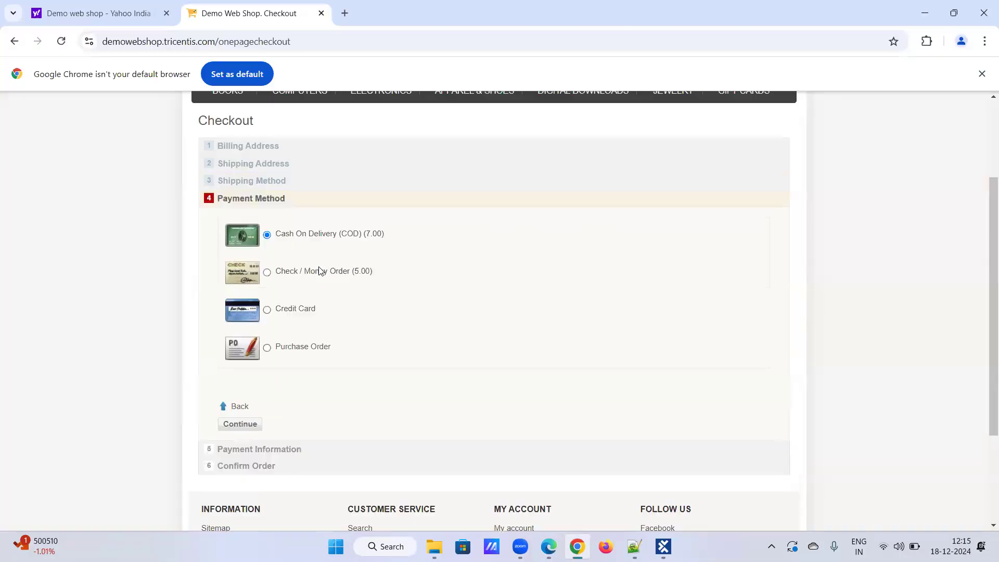
{"action": "left_click", "coordinate": [268, 273]}
Switch payment to Cash On Delivery and continue.
{"action": "left_click", "coordinate": [268, 235]}
{"action": "key", "text": "alt+Tab"}
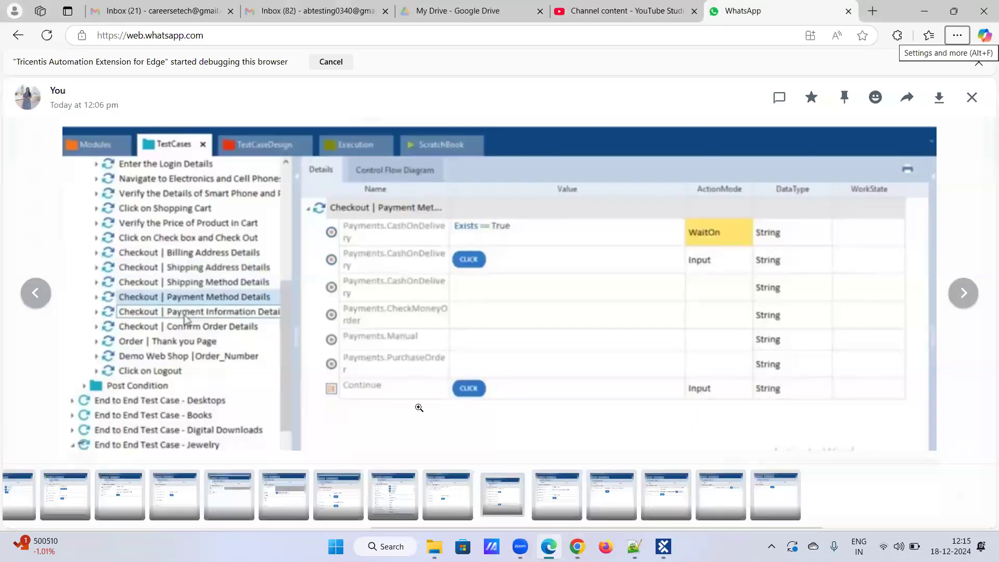
{"action": "key", "text": "alt+Tab"}
{"action": "left_click", "coordinate": [243, 424]}
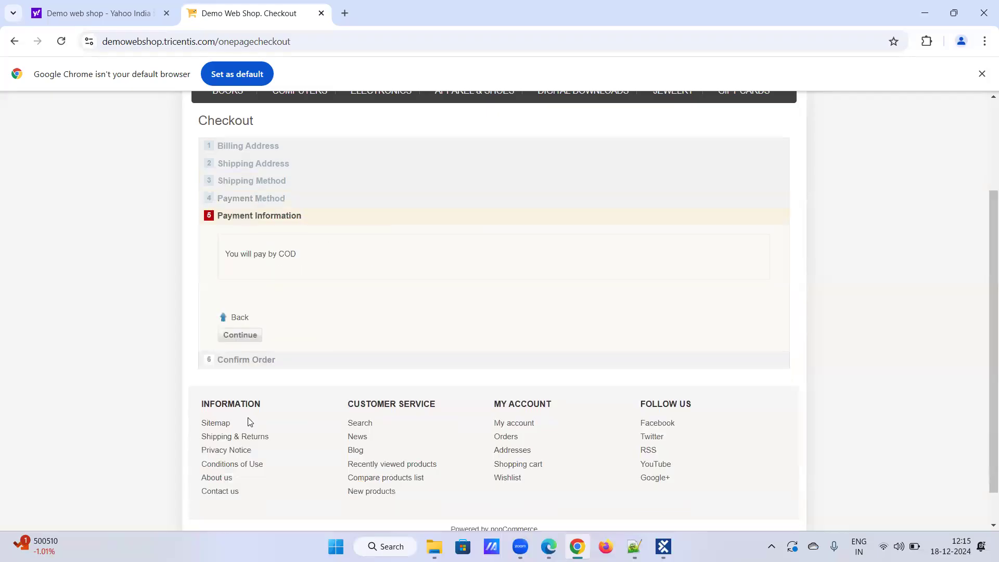
Bring up the Payment Information test-step screenshot.
{"action": "key", "text": "alt+Tab"}
{"action": "key", "text": "Right"}
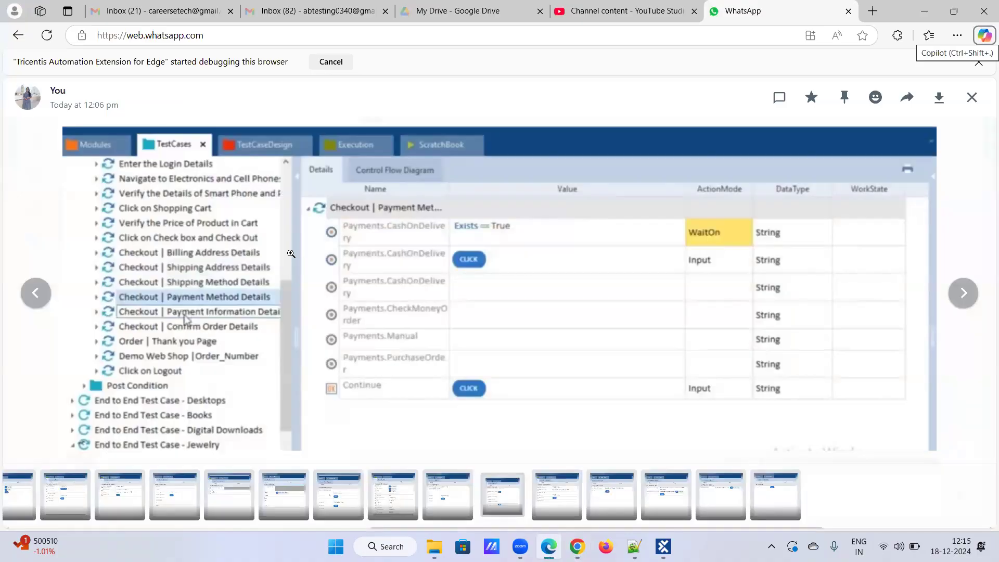
{"action": "key", "text": "Right"}
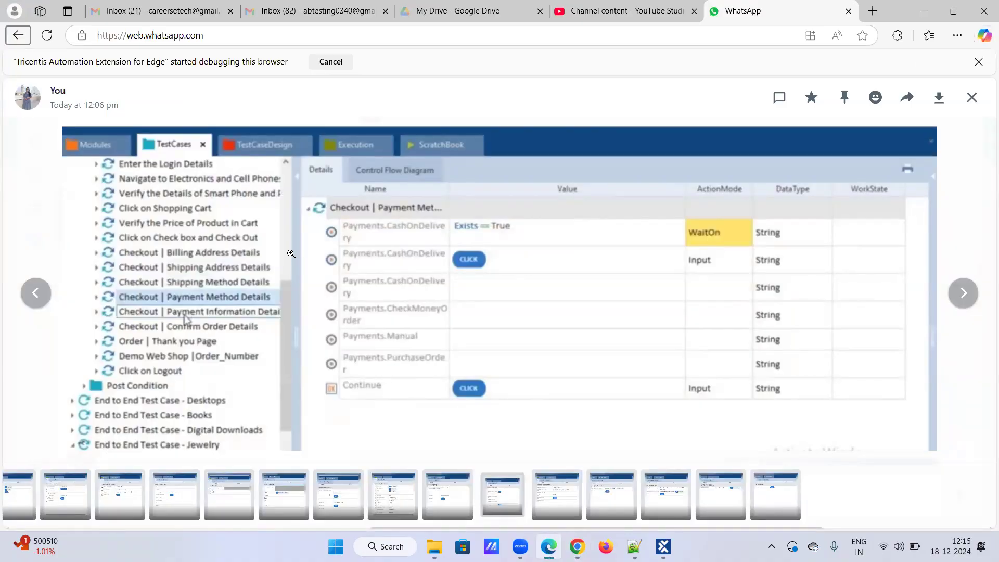
{"action": "left_click", "coordinate": [964, 294]}
{"action": "key", "text": "alt+Tab"}
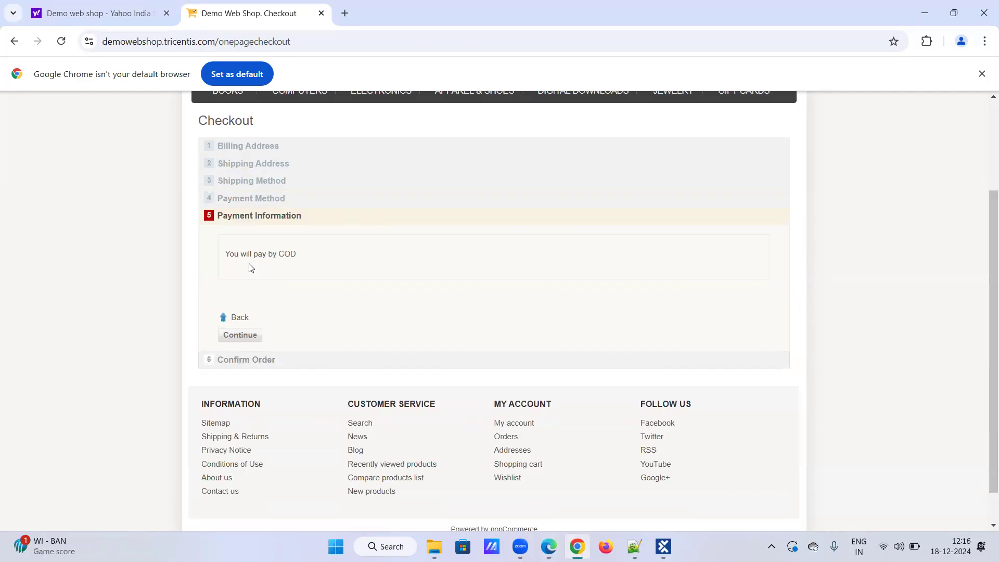
{"action": "key", "text": "alt+Tab"}
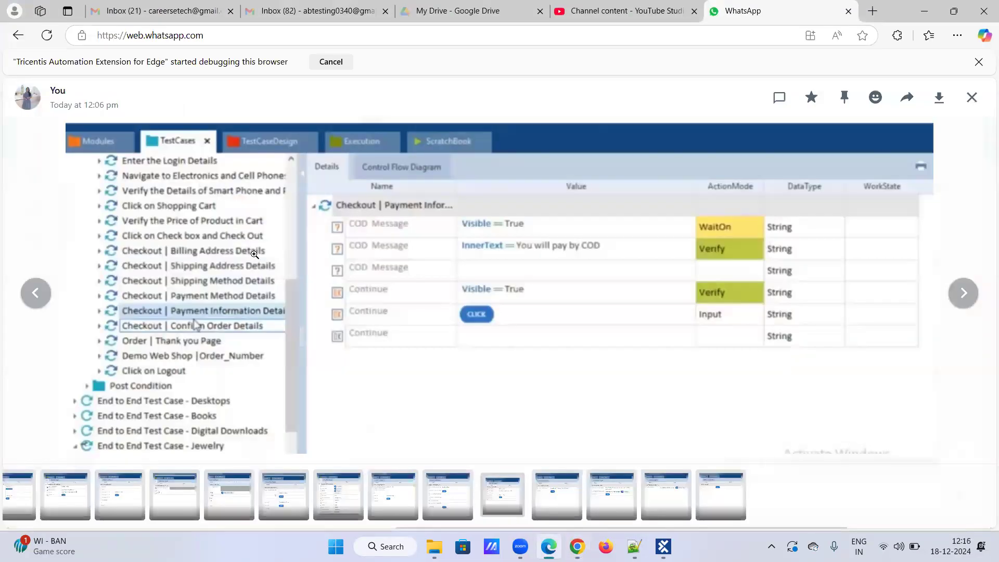
{"action": "key", "text": "alt+Tab"}
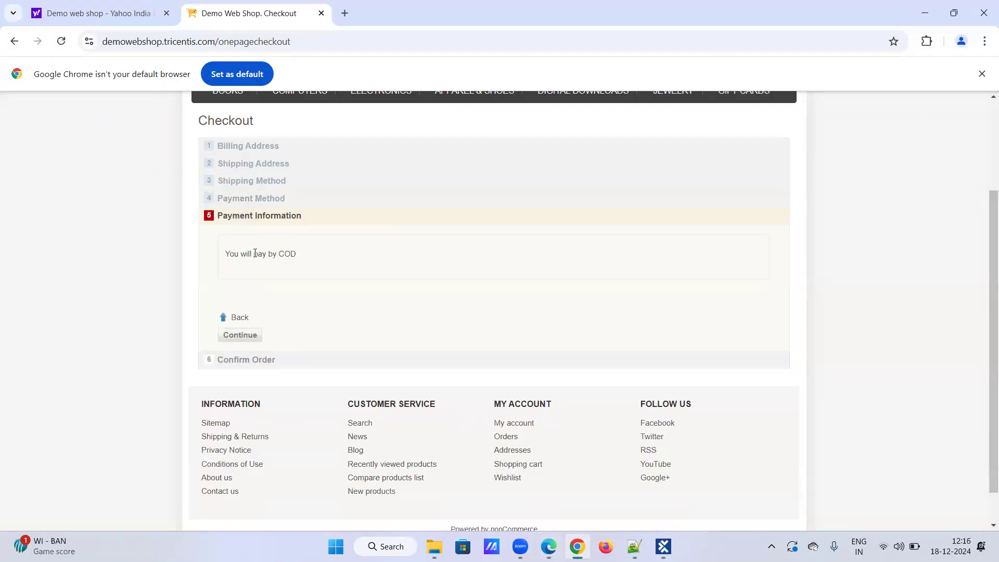
Select 'You will pay by COD' and compare it with the screenshot.
{"action": "triple_click", "coordinate": [295, 253]}
{"action": "key", "text": "alt+Tab"}
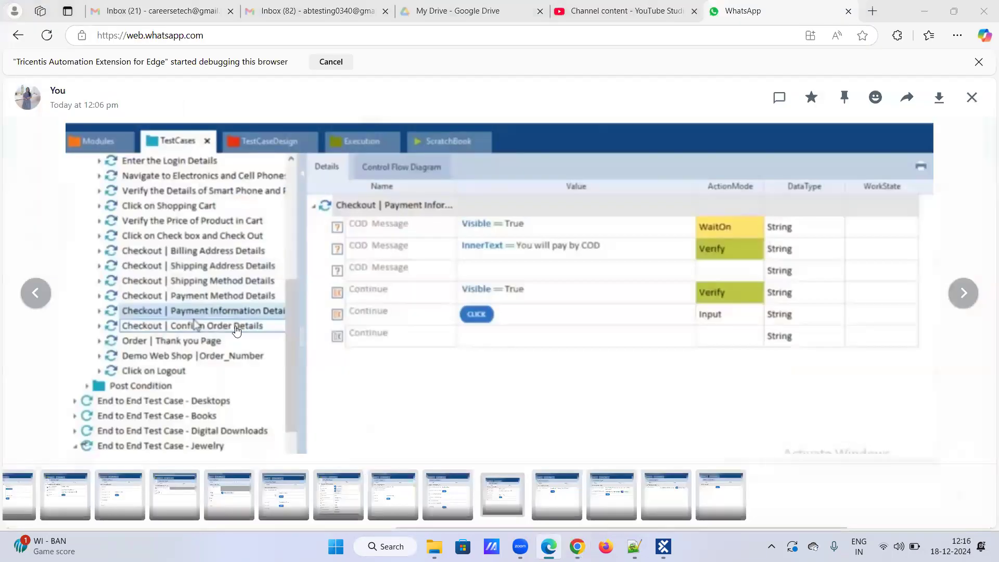
{"action": "key", "text": "alt+Tab"}
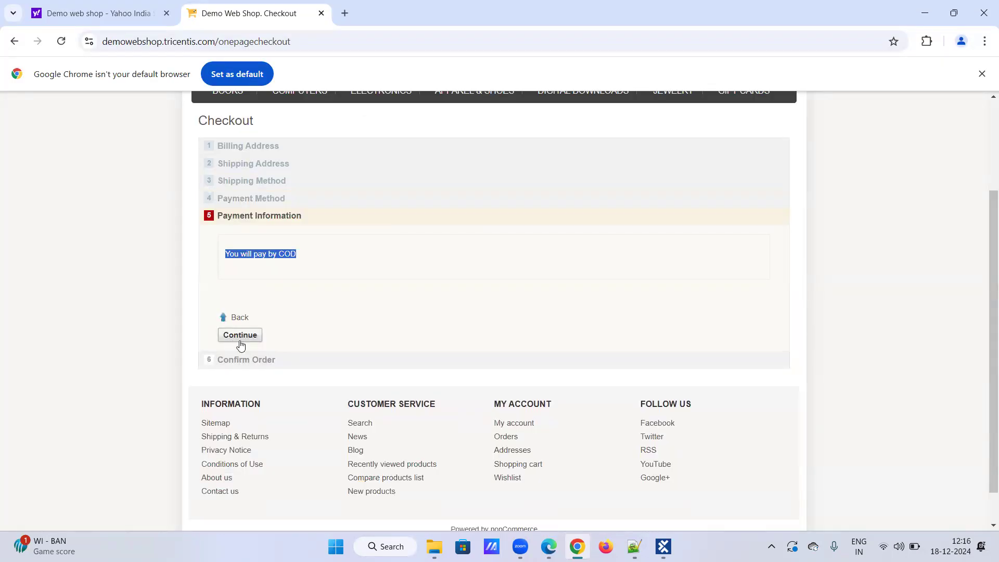
{"action": "key", "text": "alt+Tab"}
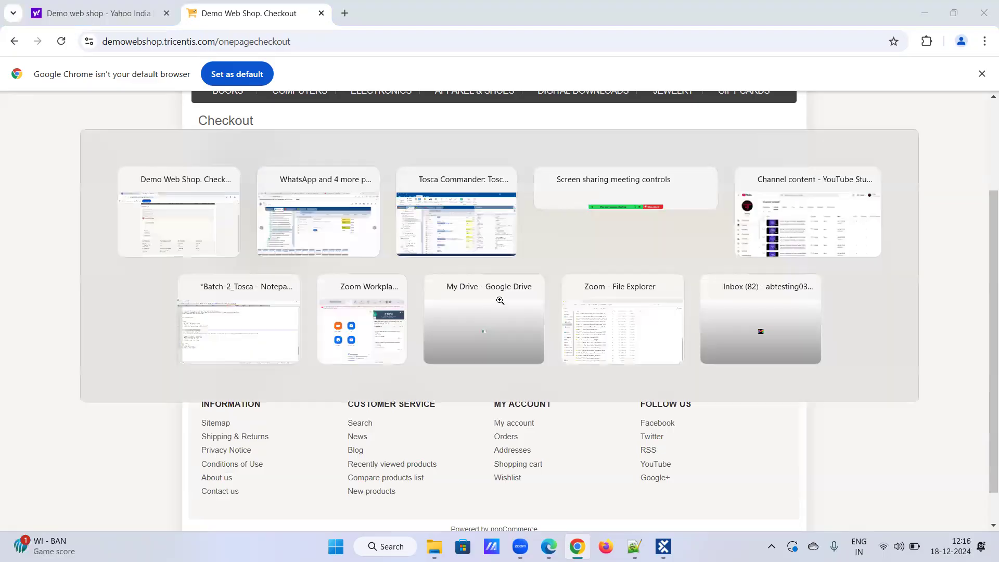
{"action": "key", "text": "alt+Tab"}
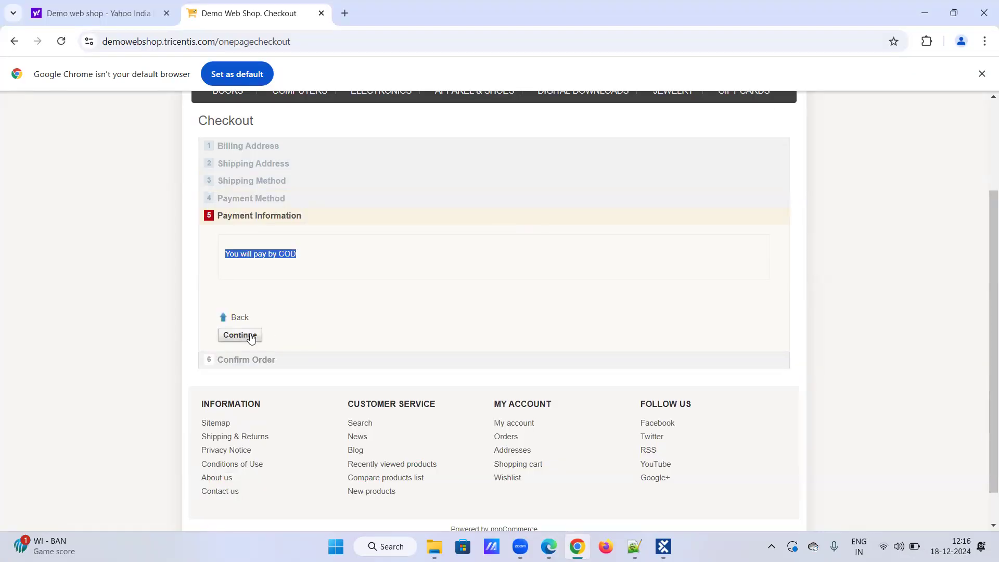
{"action": "left_click", "coordinate": [265, 270]}
Continue to Confirm Order and show its test-step screenshot.
{"action": "left_click", "coordinate": [234, 336]}
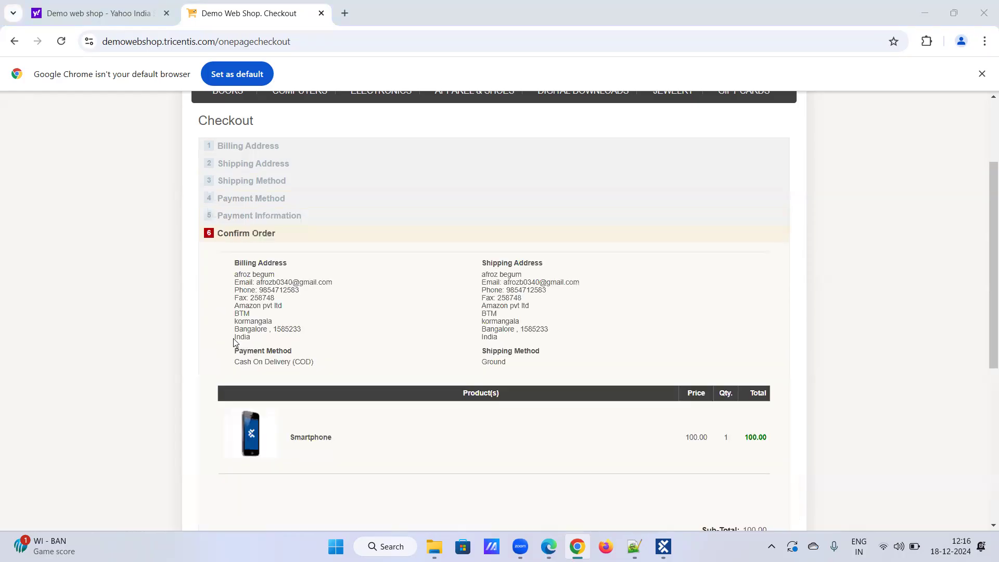
{"action": "key", "text": "alt+Tab"}
{"action": "key", "text": "Right"}
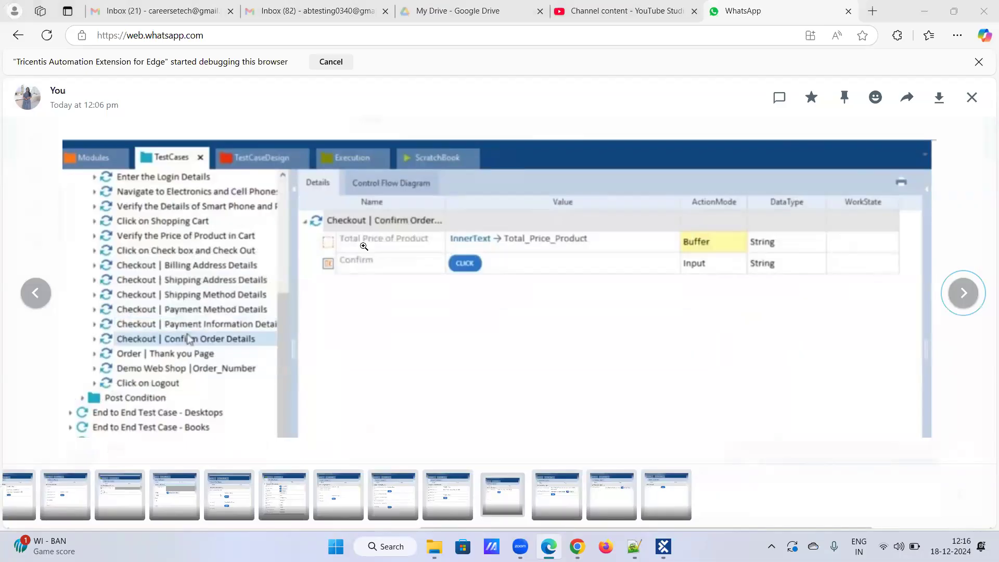
{"action": "key", "text": "alt+Tab"}
{"action": "key", "text": "alt+Tab"}
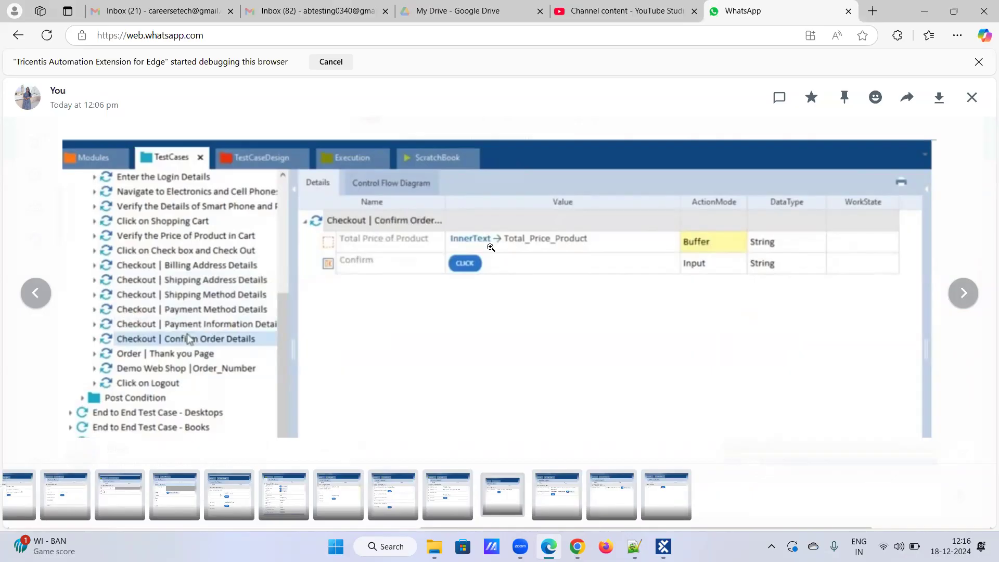
Verify the 100.00 Smartphone price and 107.00 total, then confirm the order.
{"action": "key", "text": "alt+Tab"}
{"action": "mouse_move", "coordinate": [687, 437]}
{"action": "left_mouse_down"}
{"action": "mouse_move", "coordinate": [714, 440]}
{"action": "mouse_move", "coordinate": [697, 447]}
{"action": "left_mouse_up"}
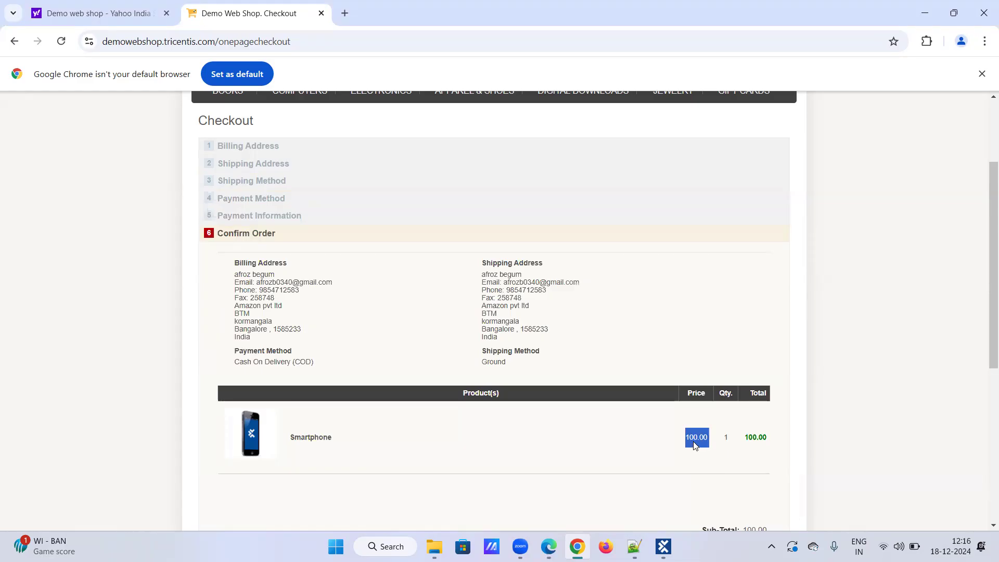
{"action": "scroll", "coordinate": [690, 432], "scroll_direction": "down", "scroll_amount": 3}
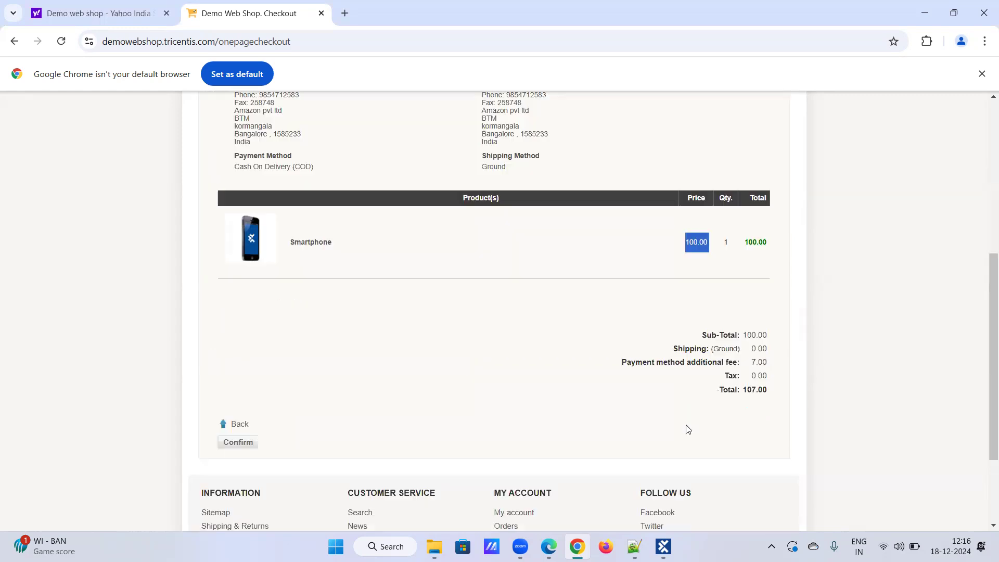
{"action": "key", "text": "alt+Tab"}
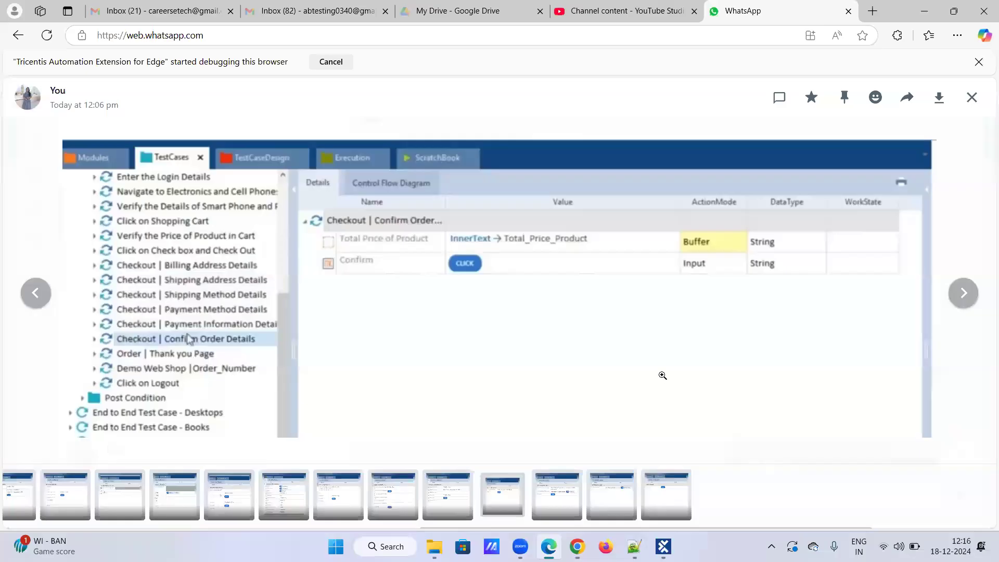
{"action": "key", "text": "alt+Tab"}
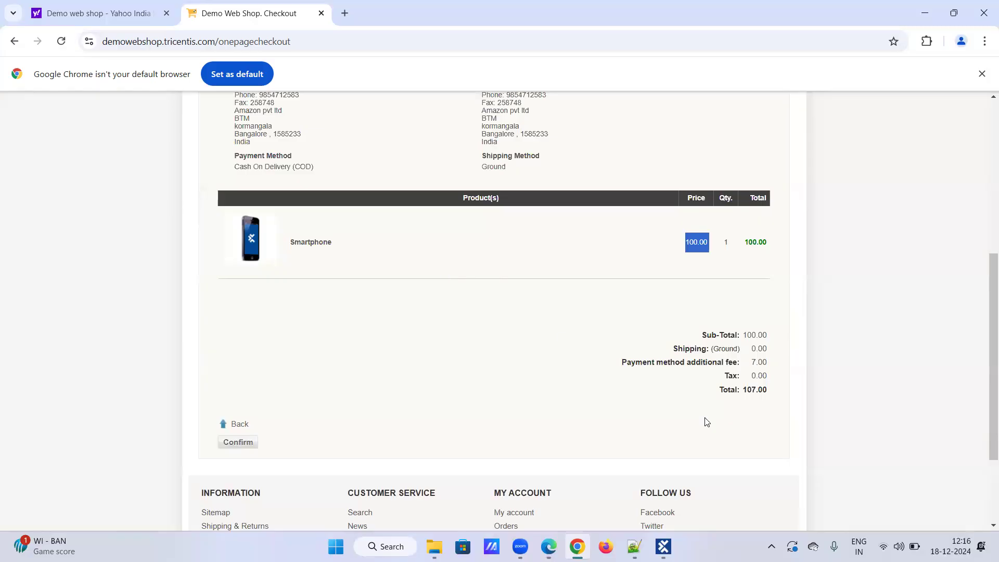
{"action": "left_click", "coordinate": [233, 443]}
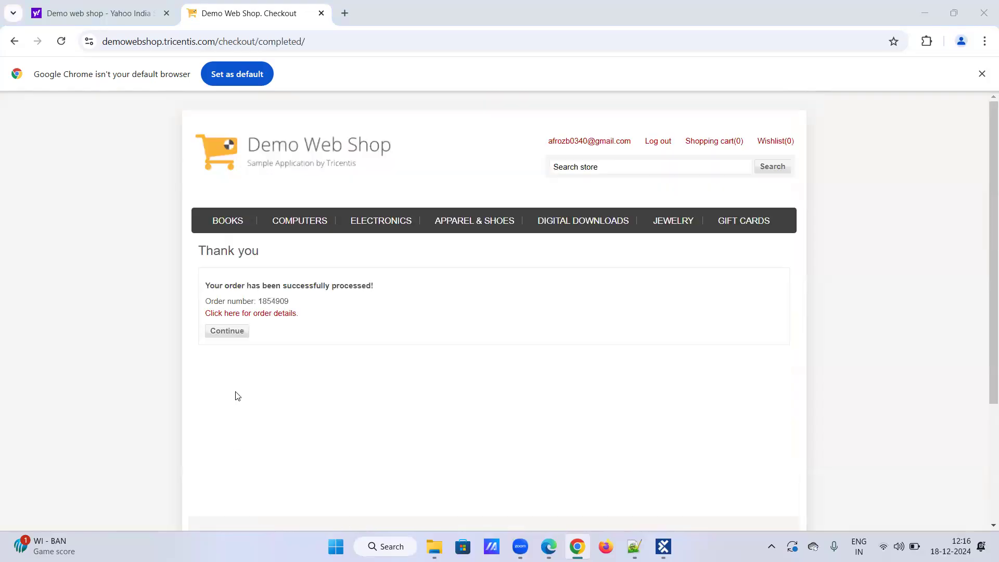
Show the Thank you Page screenshot and select the order success message.
{"action": "key", "text": "alt+Tab"}
{"action": "key", "text": "Right"}
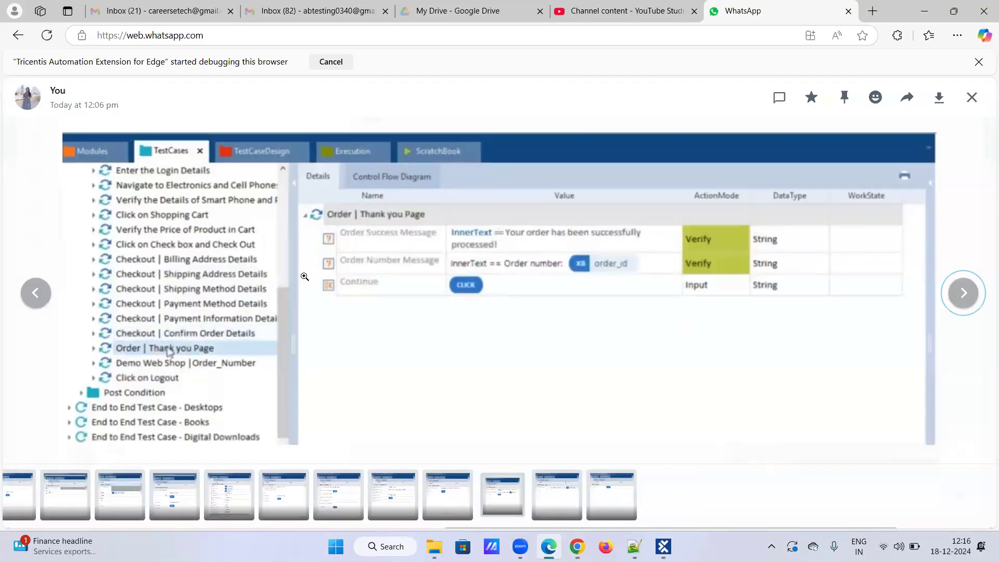
{"action": "key", "text": "alt+Tab"}
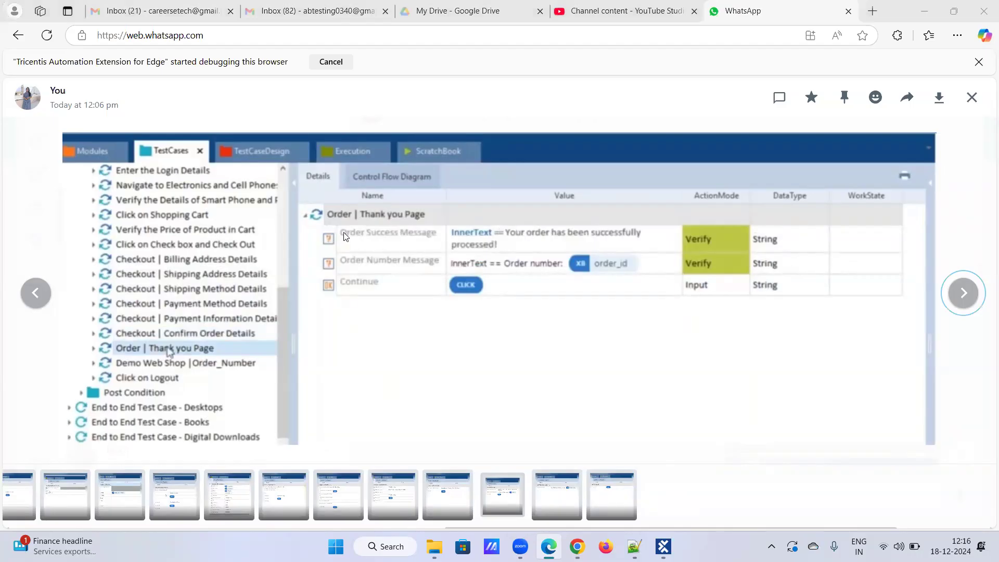
{"action": "left_click_drag", "start_coordinate": [205, 286], "coordinate": [388, 286]}
Select the Order number line and compare it with the screenshot.
{"action": "key", "text": "alt+Tab"}
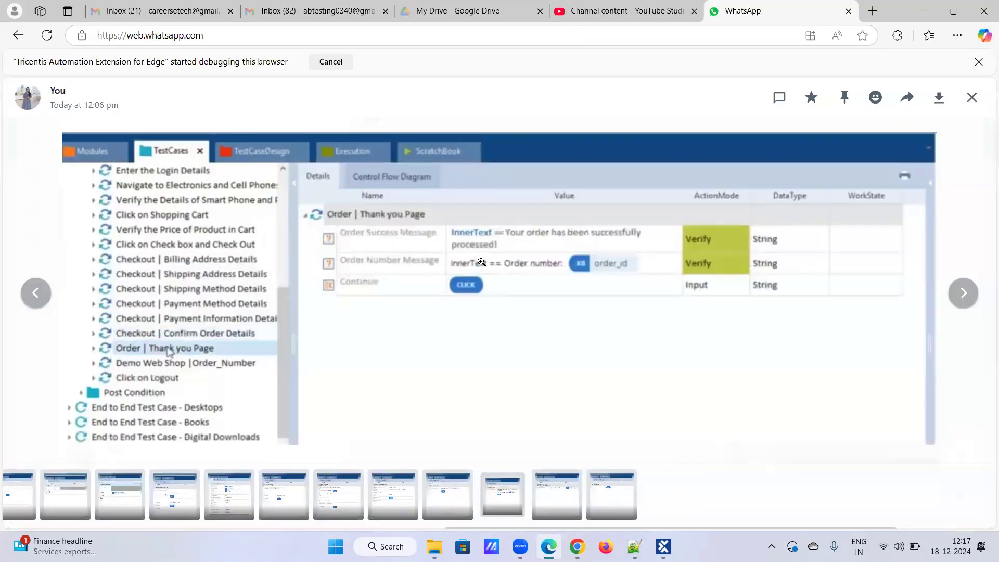
{"action": "key", "text": "alt+Tab"}
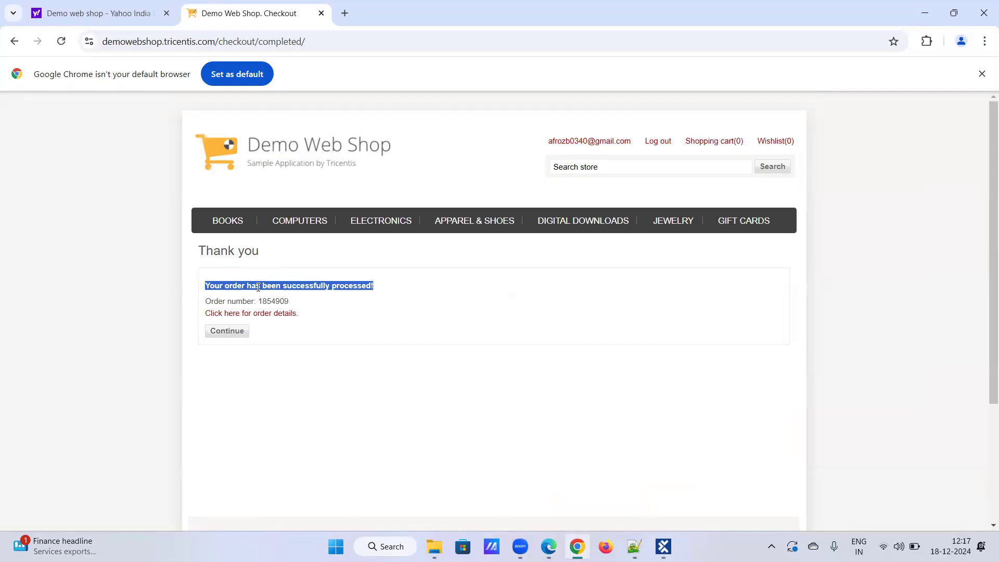
{"action": "key", "text": "alt+Tab"}
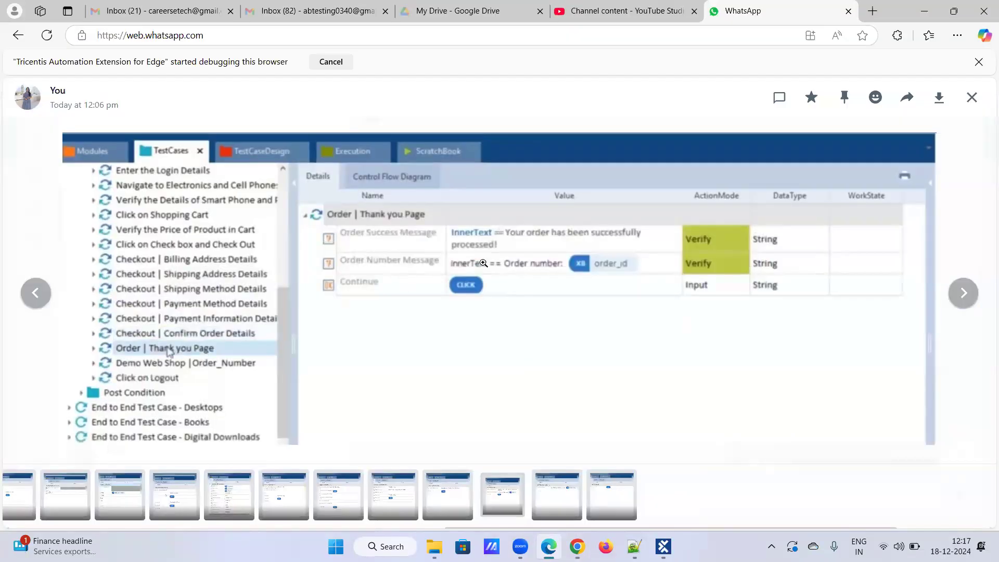
{"action": "key", "text": "alt+Tab"}
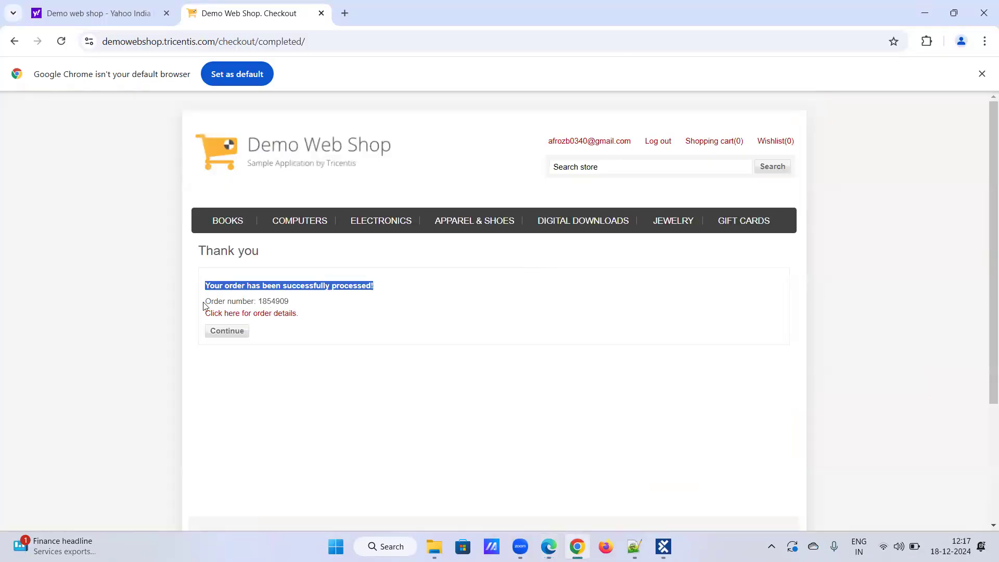
{"action": "left_click_drag", "start_coordinate": [205, 302], "coordinate": [290, 302]}
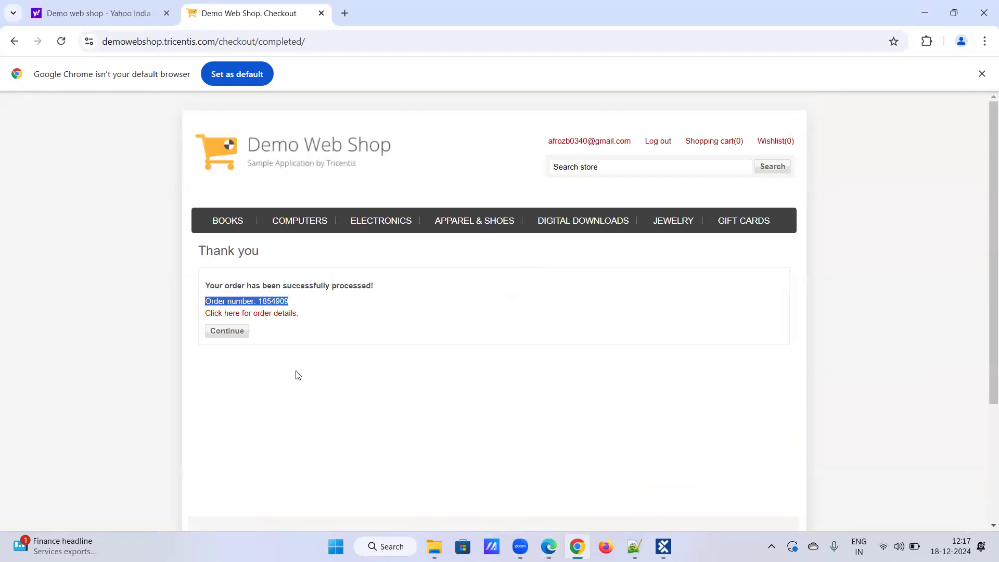
{"action": "key", "text": "alt+Tab"}
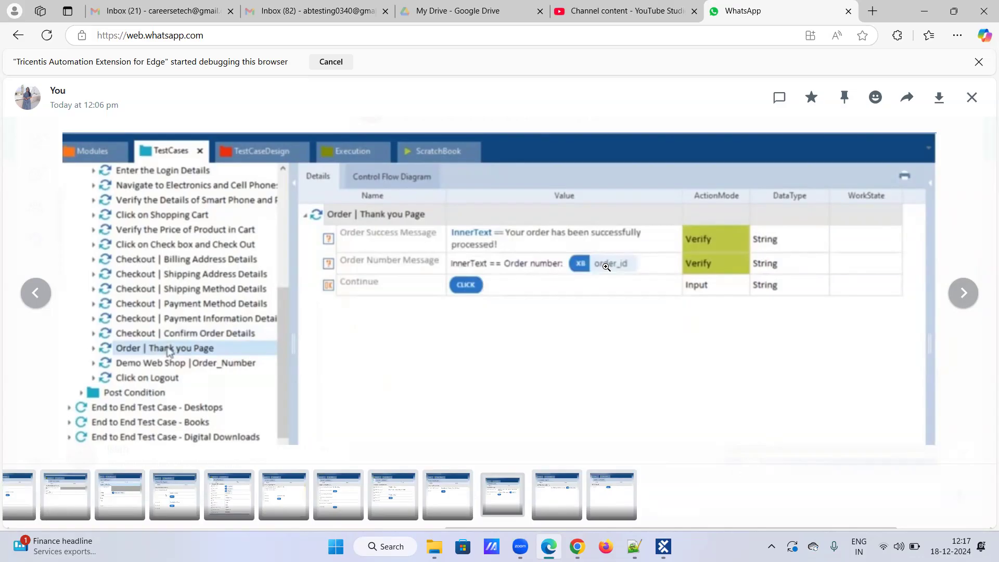
{"action": "key", "text": "alt+Tab"}
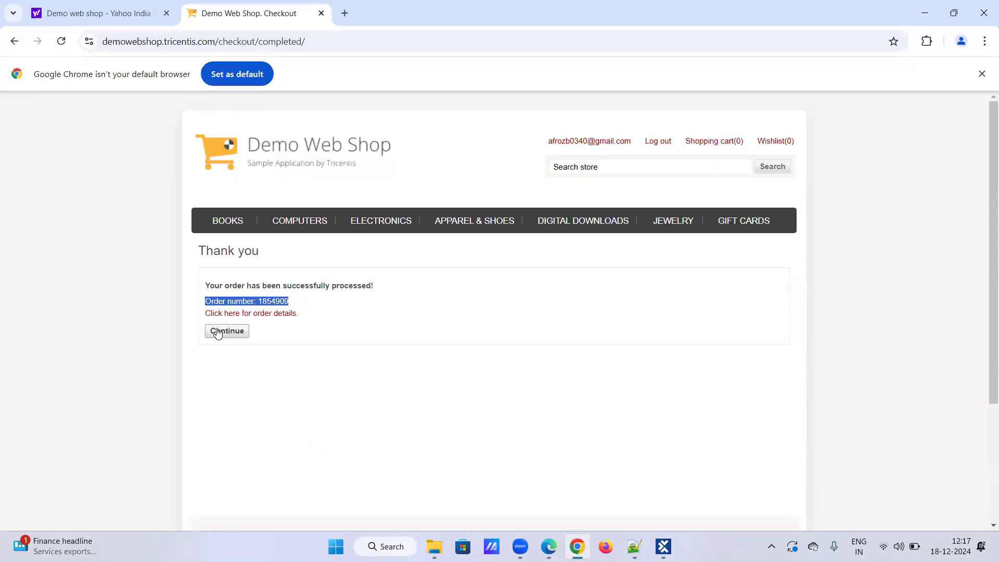
Leave the Thank you page for the shop home page, checking it against the next test-step screenshot.
{"action": "left_click", "coordinate": [218, 331]}
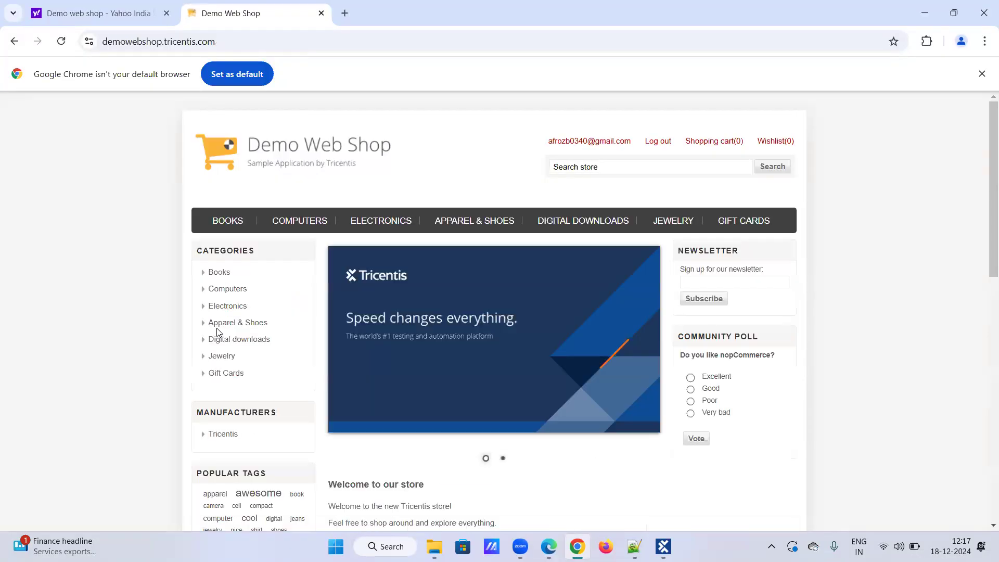
{"action": "key", "text": "alt+Tab"}
{"action": "key", "text": "Right"}
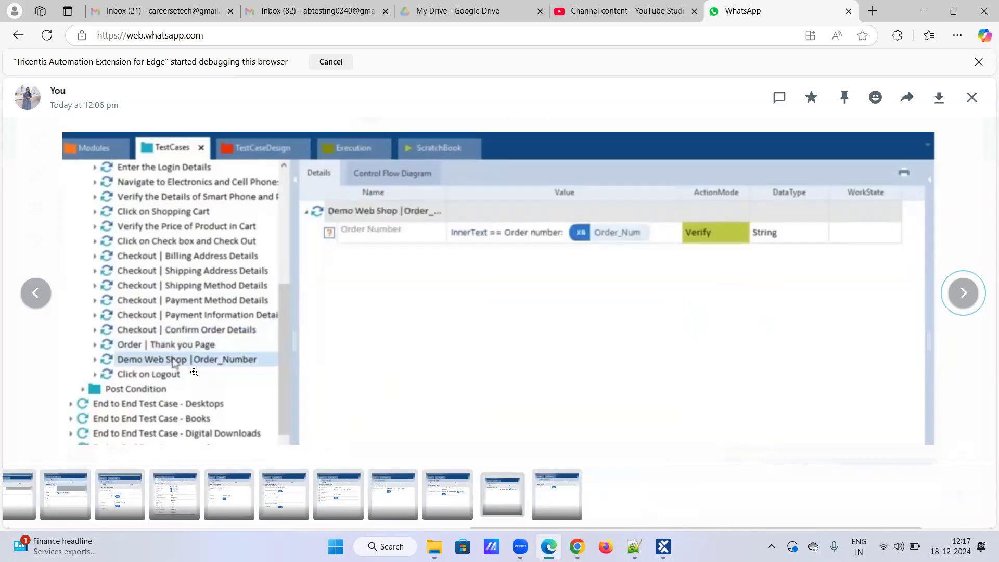
{"action": "key", "text": "alt+Tab"}
{"action": "key", "text": "alt+Tab"}
{"action": "key", "text": "alt+Tab"}
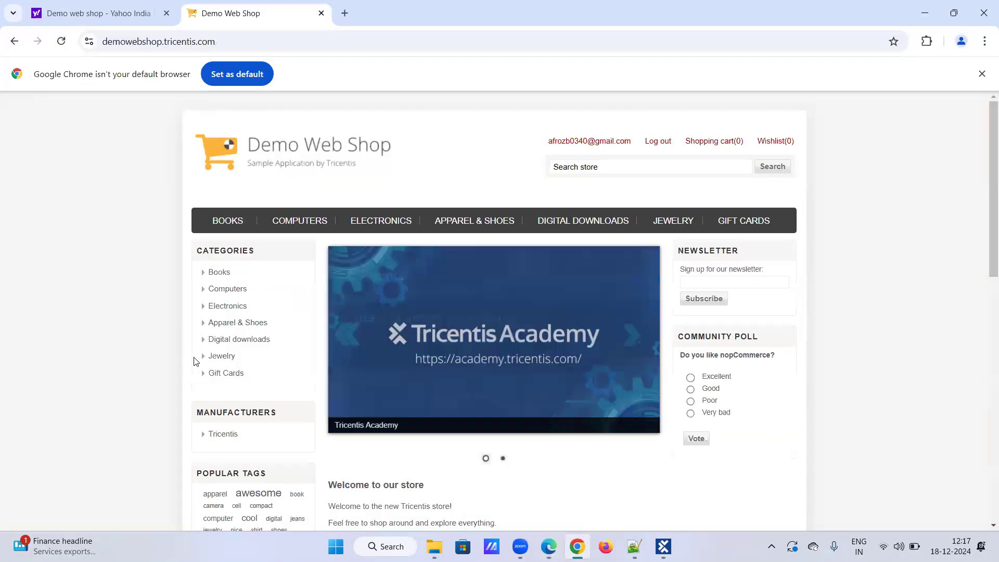
{"action": "key", "text": "alt+Tab"}
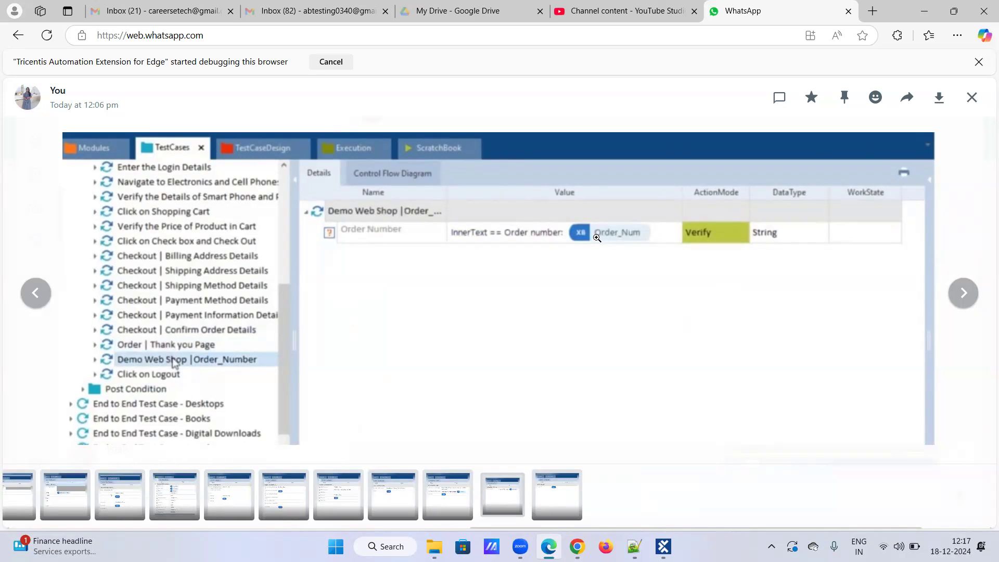
{"action": "key", "text": "alt+Tab"}
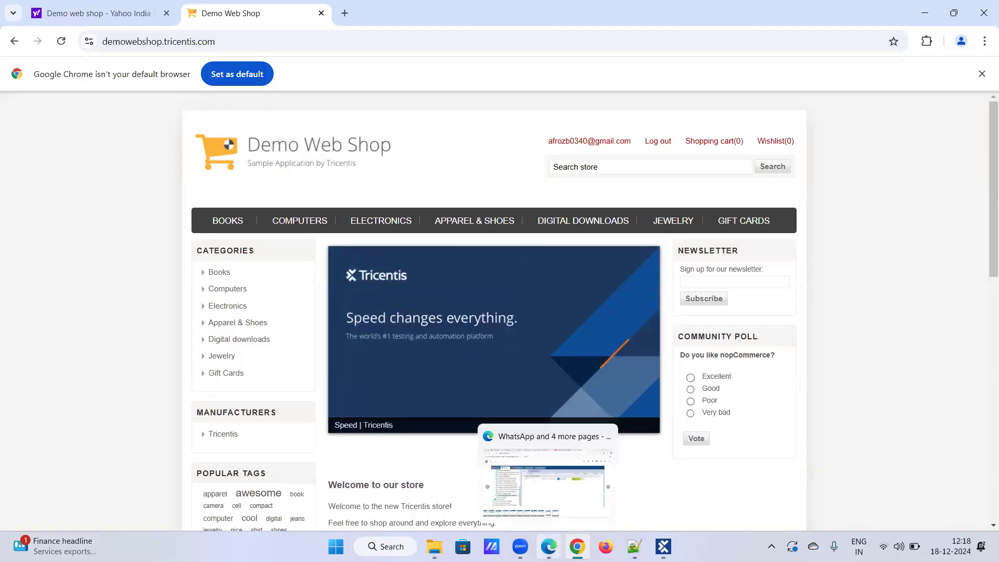
Advance past the Order Thank you and Order_Number screenshots to the Click on Logout screenshot.
{"action": "left_click", "coordinate": [548, 546]}
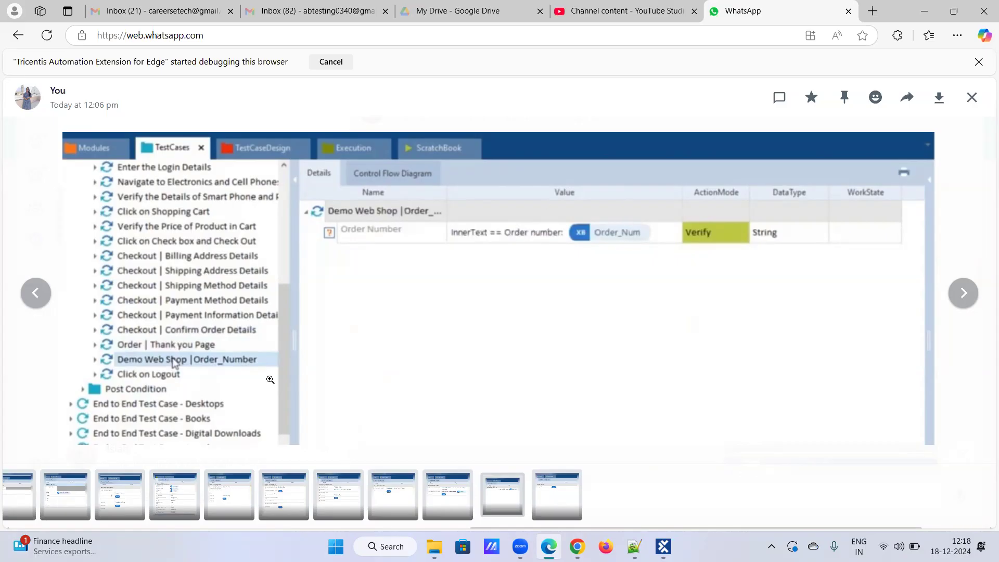
{"action": "key", "text": "Right"}
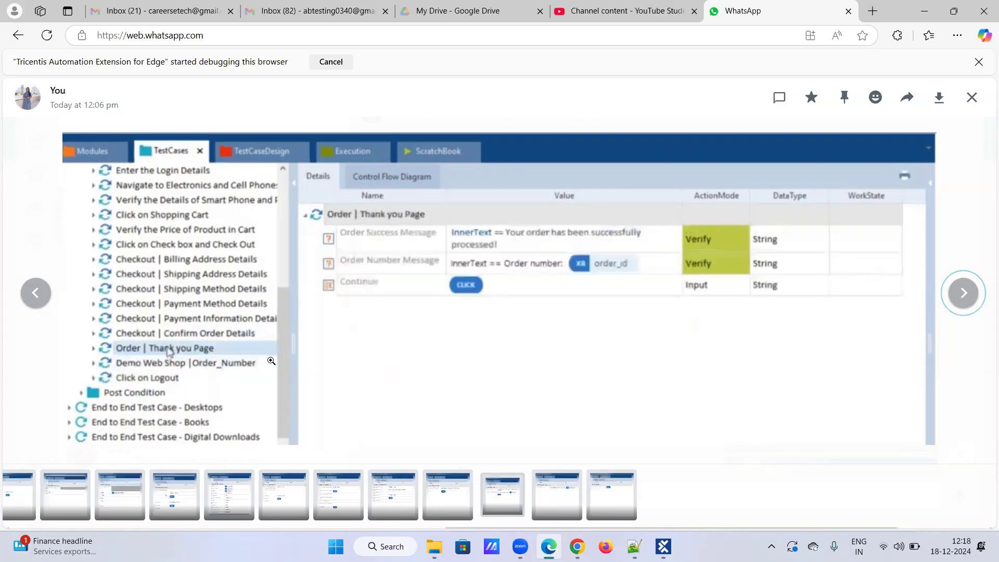
{"action": "key", "text": "Right"}
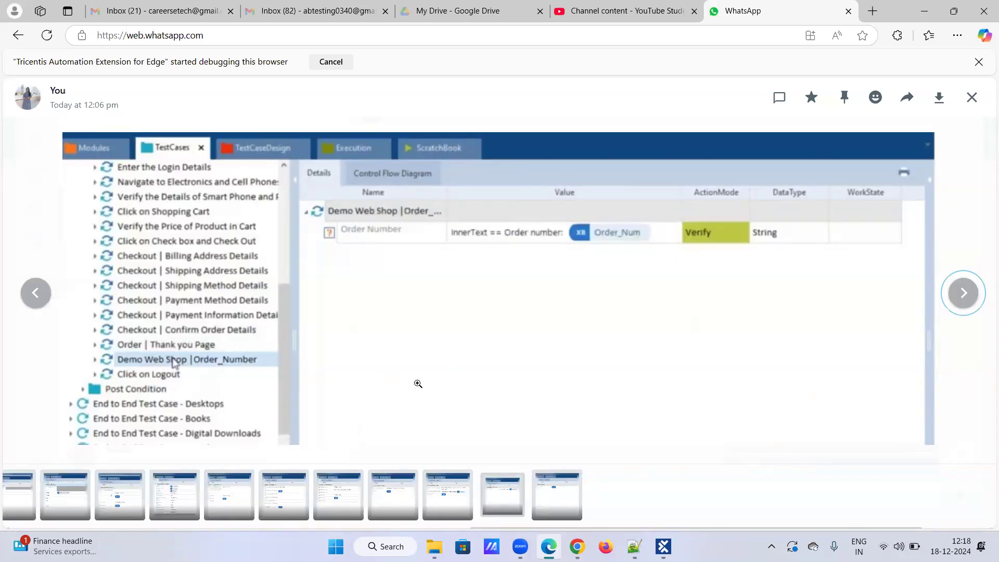
{"action": "key", "text": "Right"}
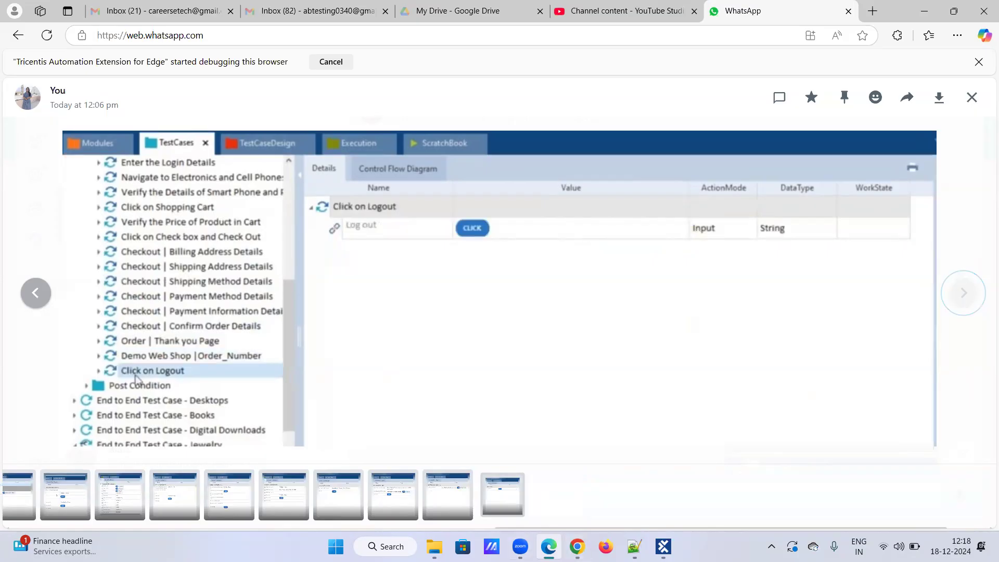
Log out of the Demo Web Shop account in Chrome, then return to the WhatsApp screenshot viewer.
{"action": "left_click", "coordinate": [576, 546]}
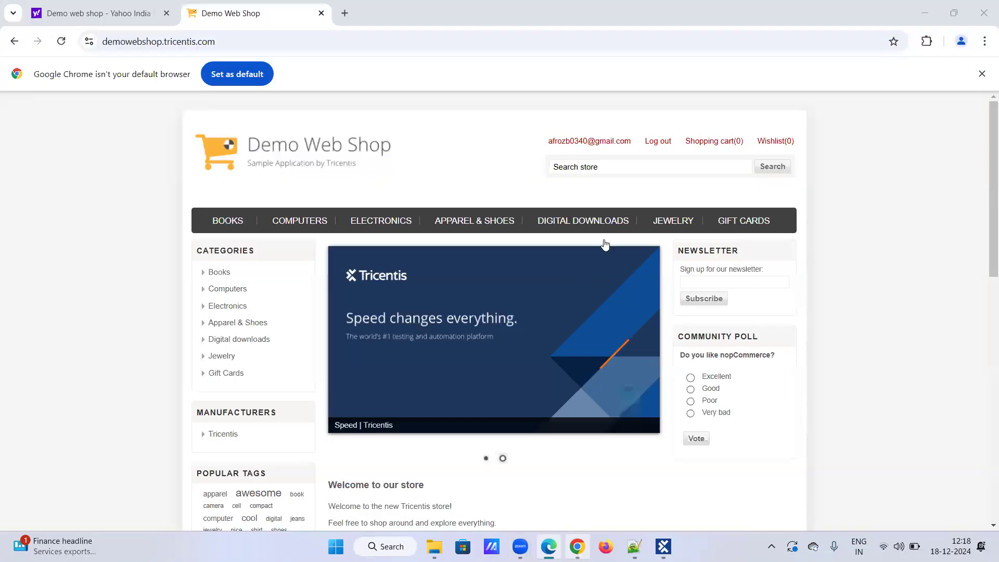
{"action": "left_click", "coordinate": [649, 143]}
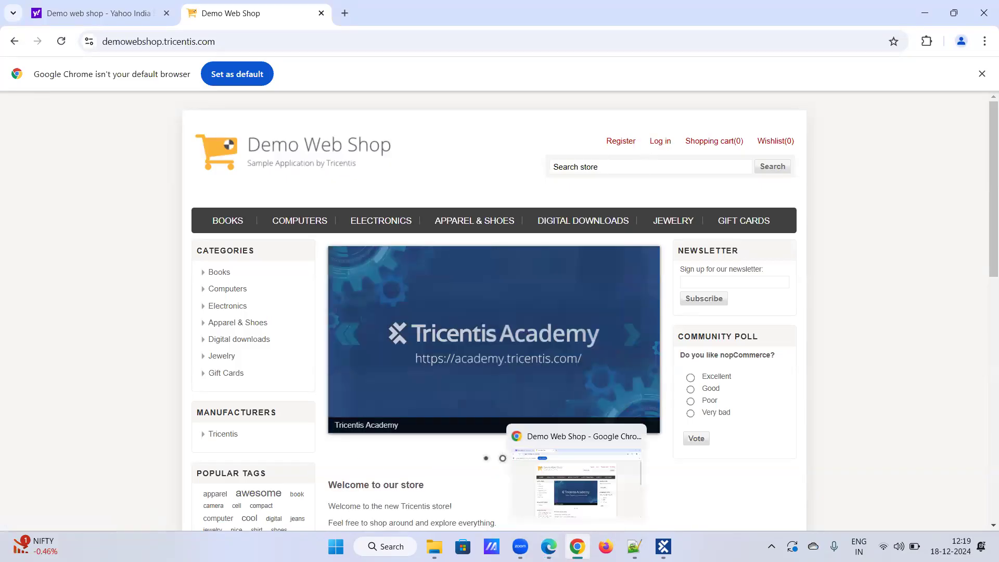
{"action": "left_click", "coordinate": [548, 546]}
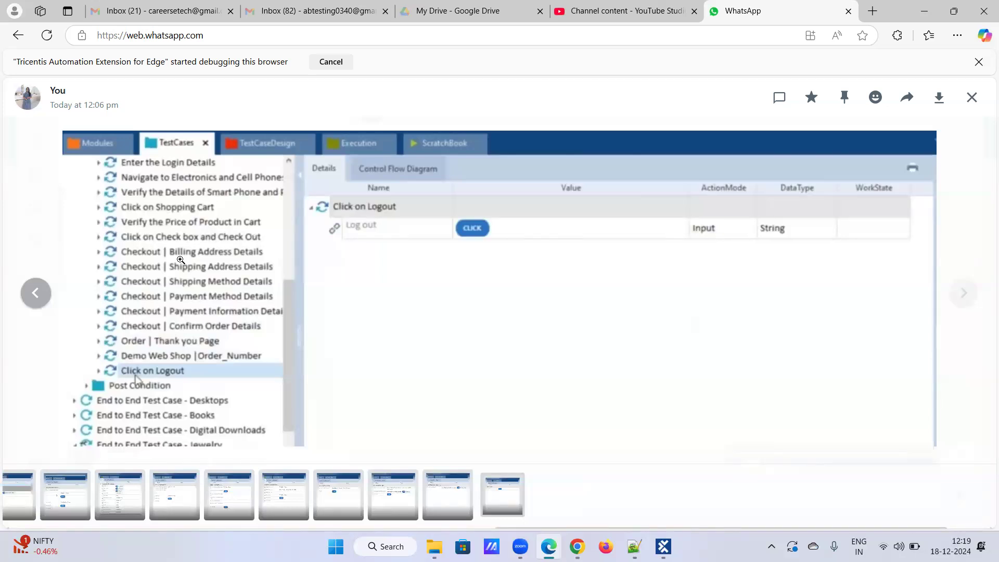
{"action": "mouse_move", "coordinate": [576, 547]}
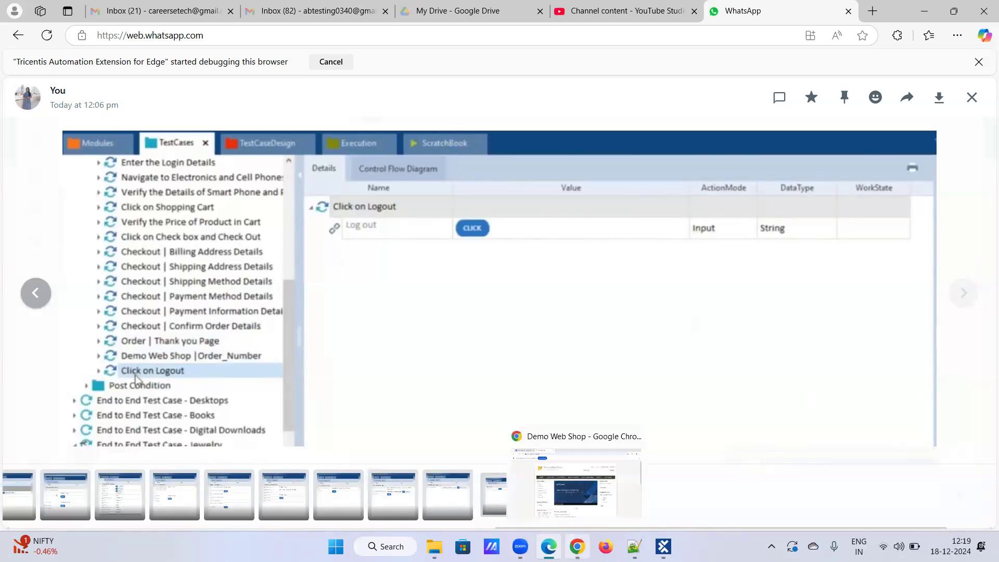
{"action": "left_click", "coordinate": [576, 484]}
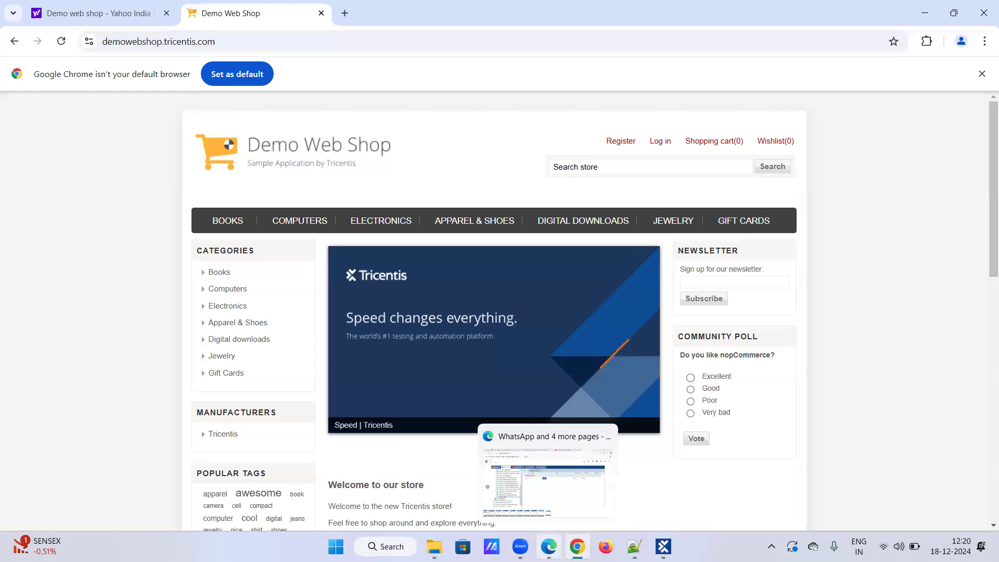
{"action": "left_click", "coordinate": [549, 546]}
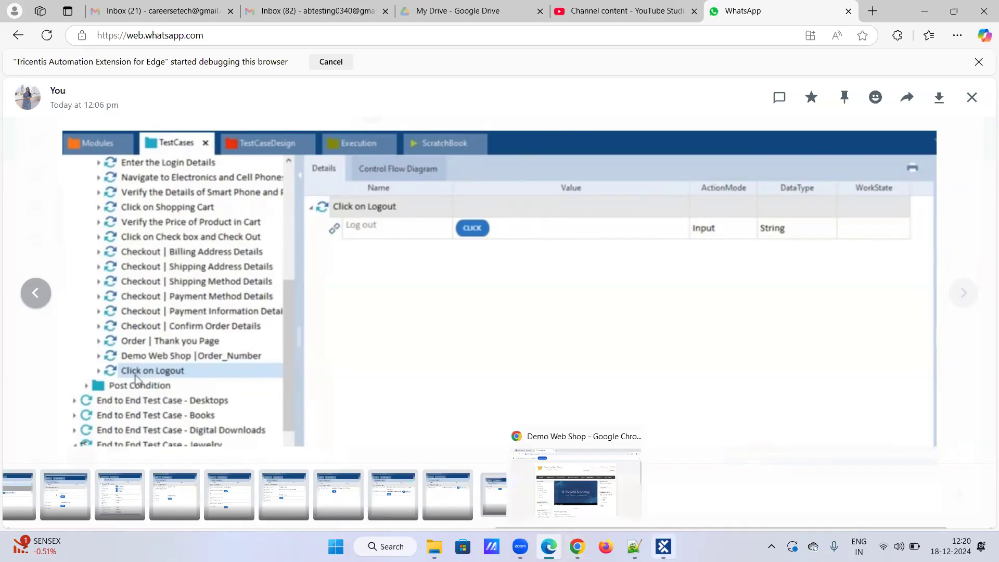
Bring Tosca Commander forward and open the Buffer Viewer panel from Tools, then unpin it.
{"action": "left_click", "coordinate": [664, 546]}
{"action": "left_click", "coordinate": [961, 122]}
{"action": "left_click", "coordinate": [352, 126]}
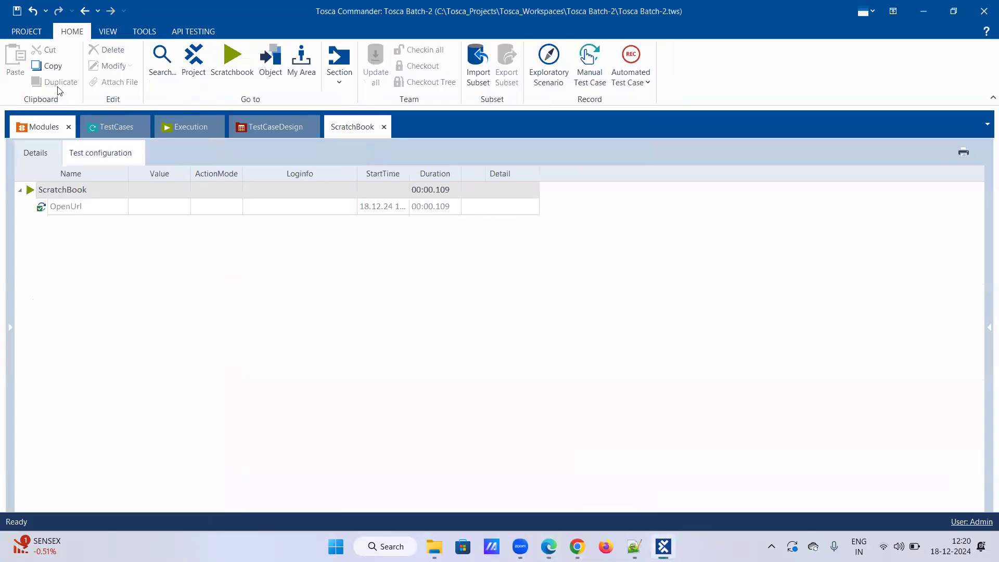
{"action": "left_click", "coordinate": [114, 39]}
{"action": "left_click", "coordinate": [139, 36]}
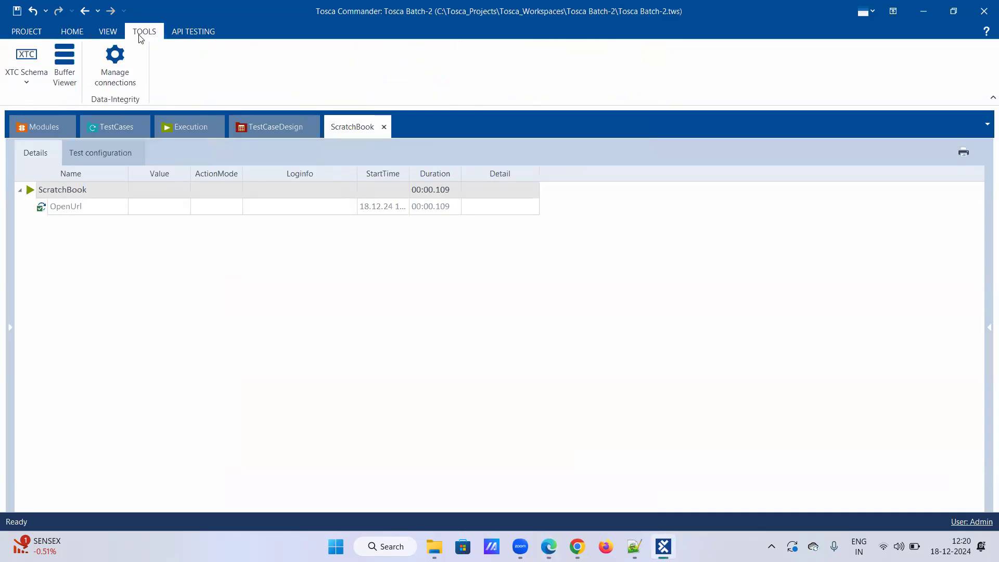
{"action": "left_click", "coordinate": [78, 65]}
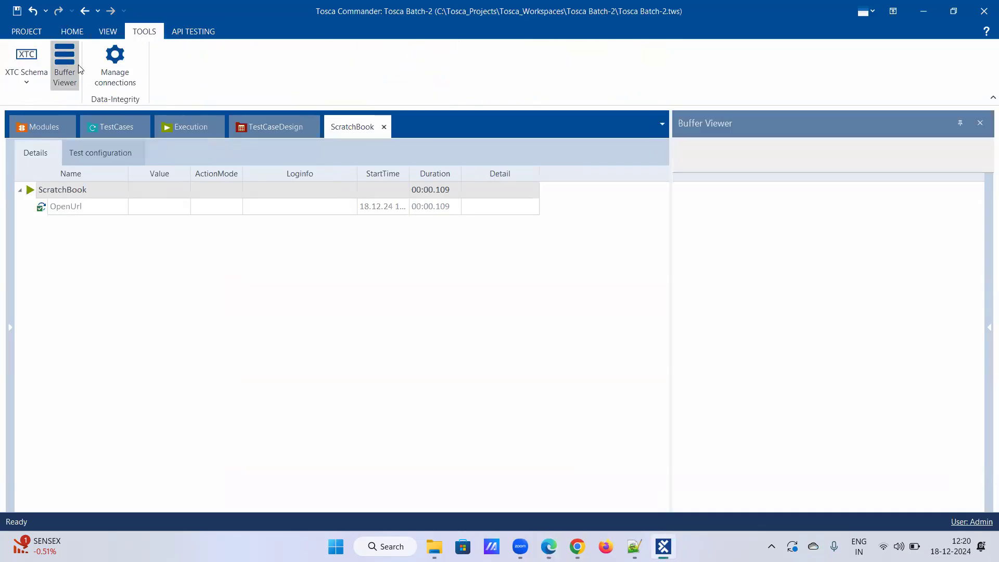
{"action": "left_click", "coordinate": [961, 121]}
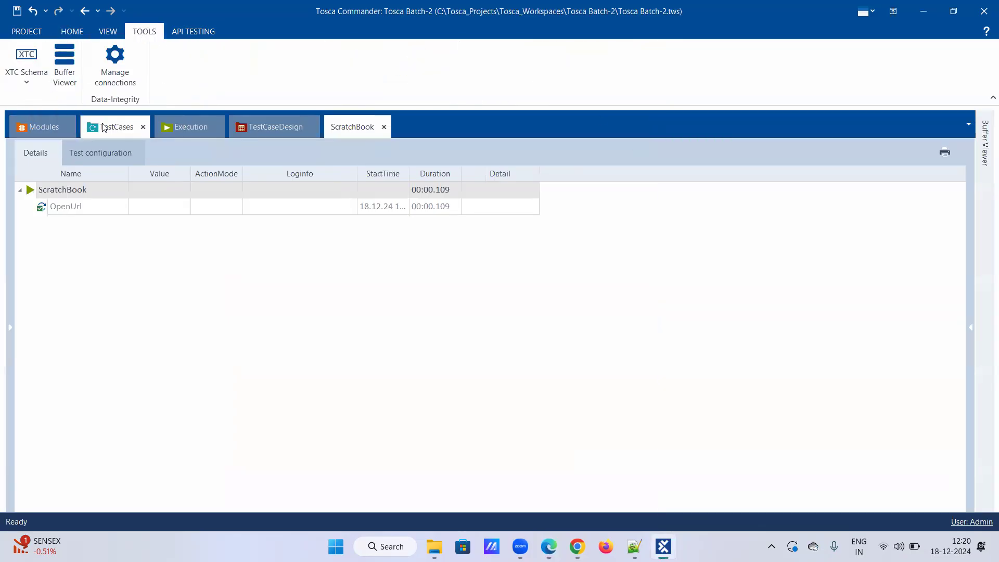
Show the Test configuration parameters test case's configuration, collapsing its Precondition, Steps and Postcondition folders.
{"action": "left_click", "coordinate": [104, 128]}
{"action": "scroll", "coordinate": [102, 369], "scroll_direction": "down", "scroll_amount": 5}
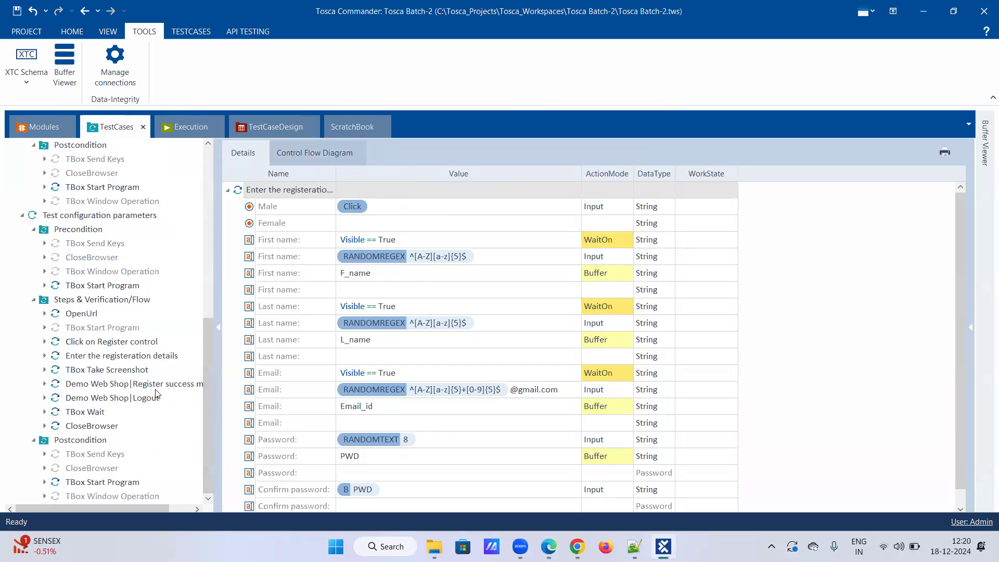
{"action": "left_click", "coordinate": [96, 217]}
{"action": "left_click", "coordinate": [311, 146]}
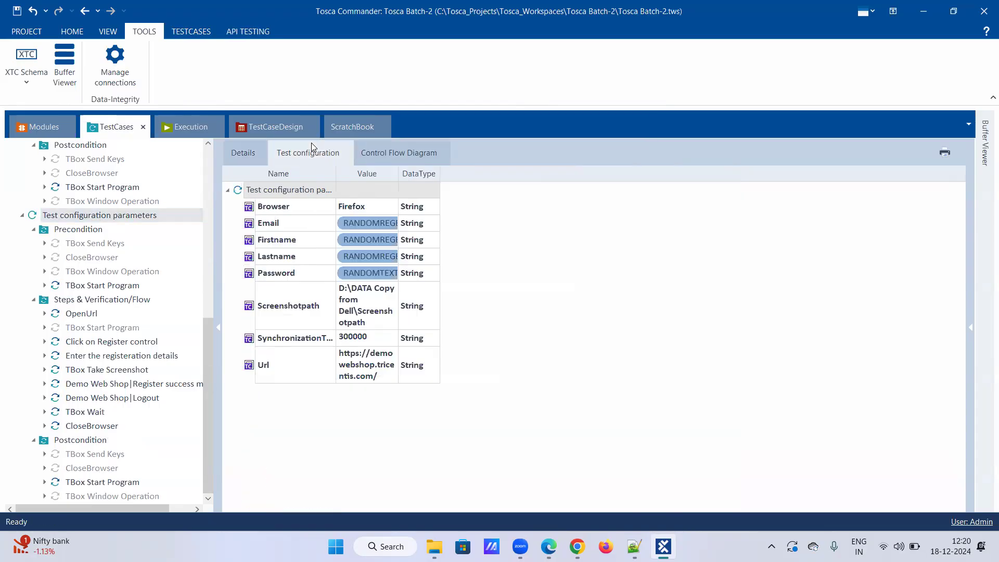
{"action": "left_click", "coordinate": [33, 229]}
{"action": "left_click", "coordinate": [33, 300]}
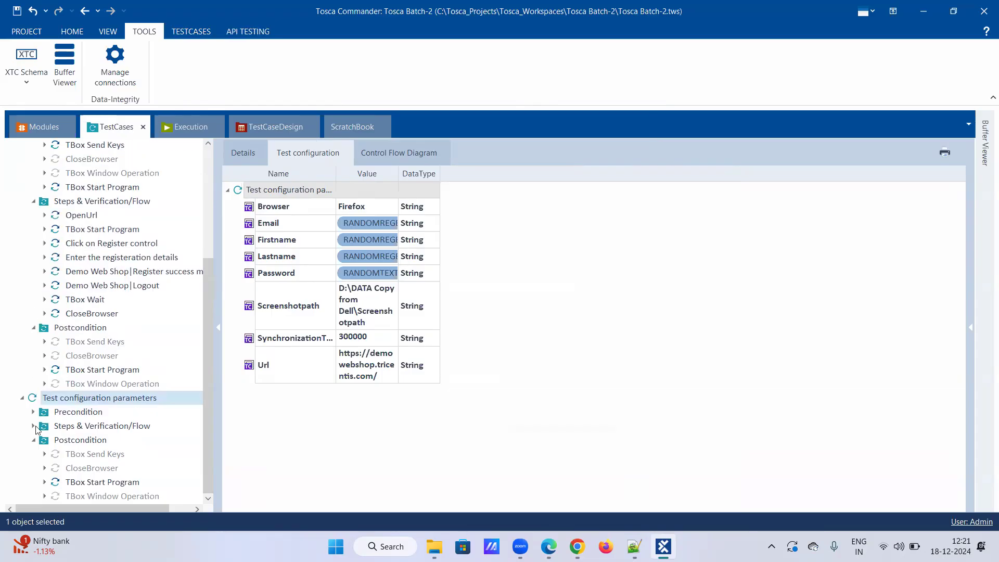
{"action": "left_click", "coordinate": [33, 440]}
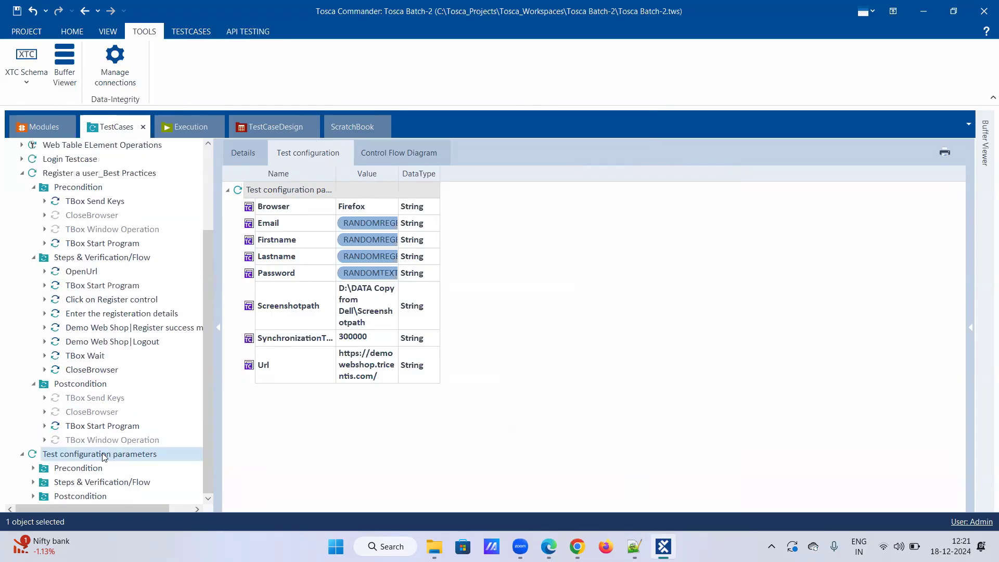
Run the Test configuration parameters test case in ScratchBook, reaching the Demo Web Shop registration page.
{"action": "right_click", "coordinate": [105, 454]}
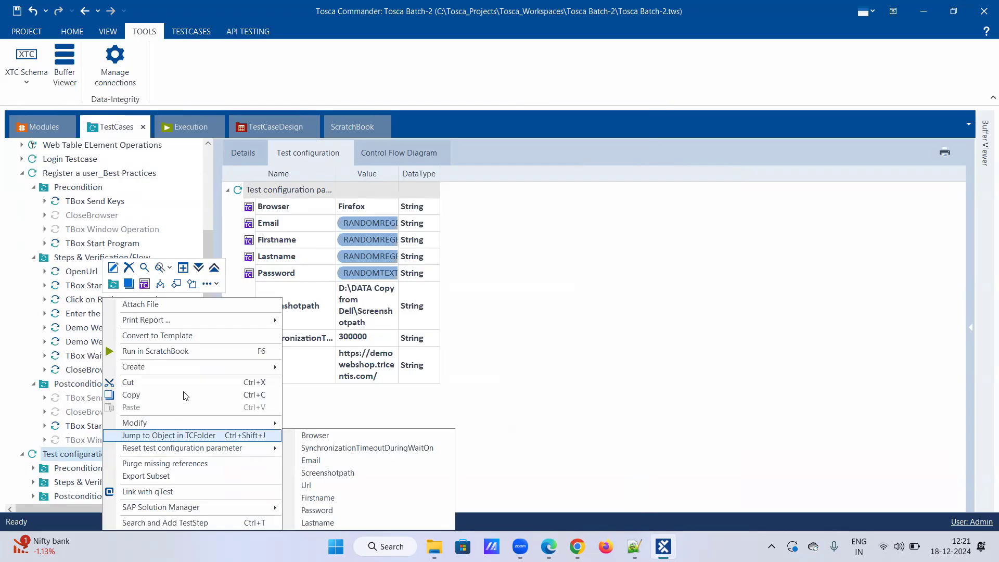
{"action": "left_click", "coordinate": [221, 350]}
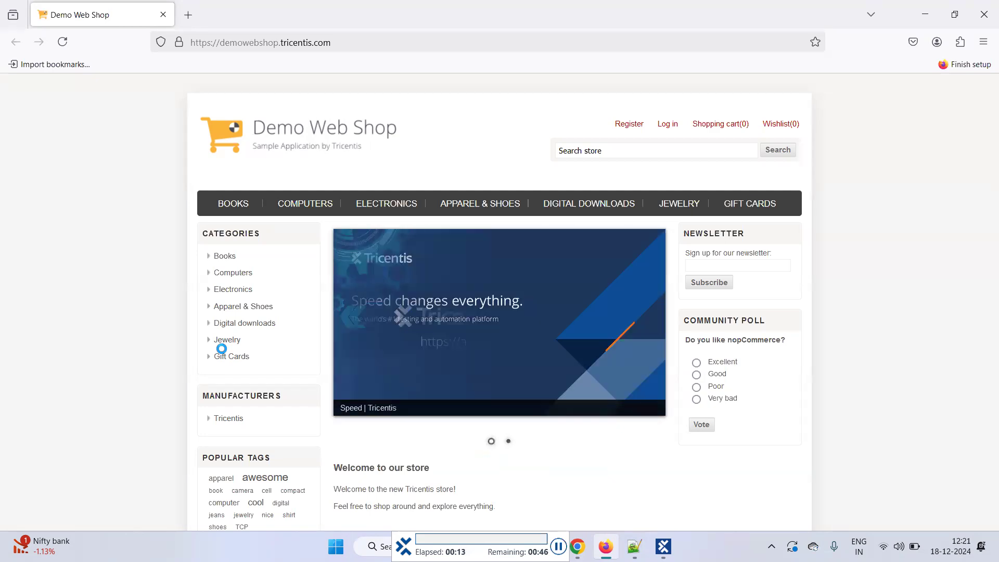
{"action": "left_click", "coordinate": [628, 127]}
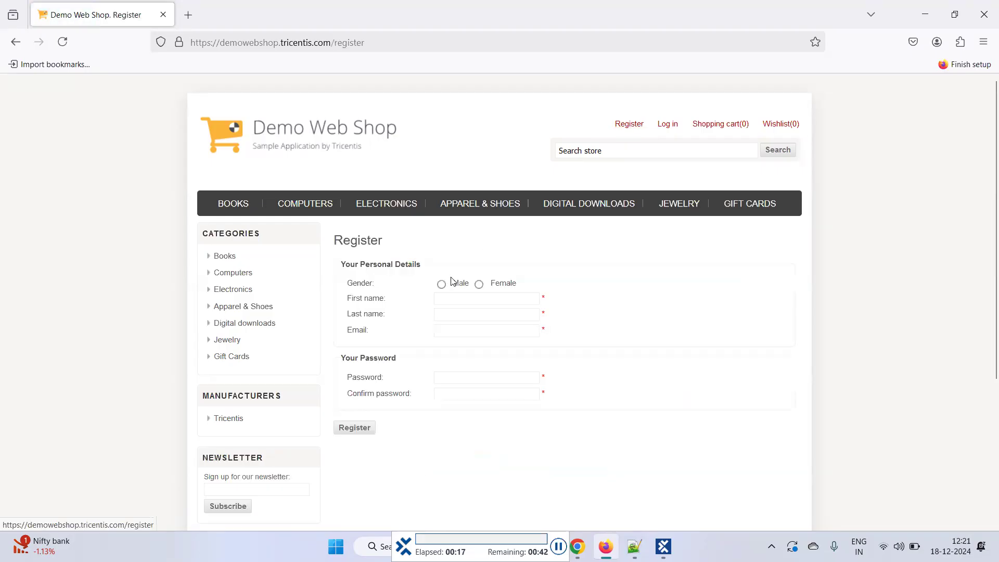
Register a random male user with first name, last name, e-mail and password, then continue and log out.
{"action": "left_click", "coordinate": [442, 285]}
{"action": "type", "text": "Icmofc"}
{"action": "key", "text": "Tab"}
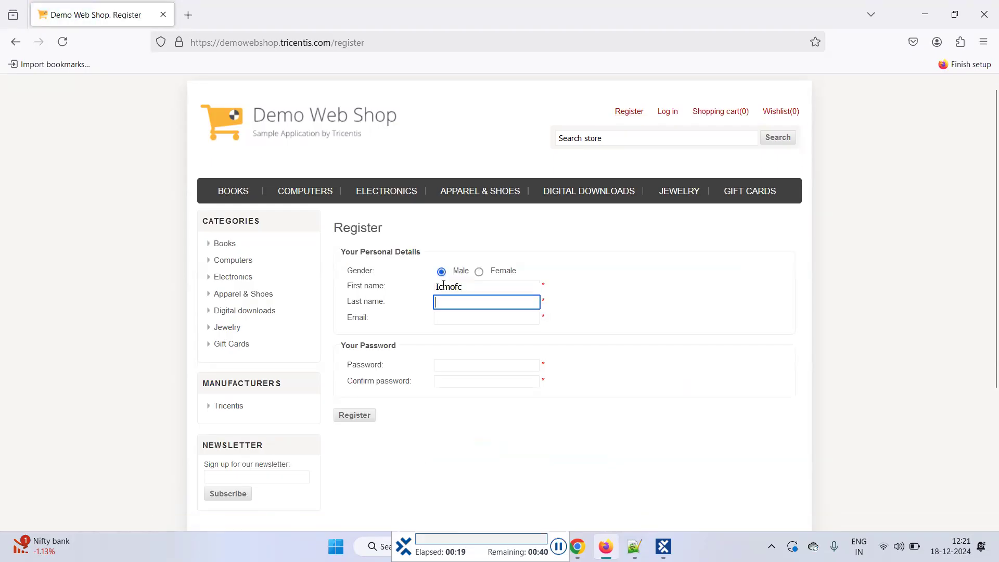
{"action": "type", "text": "Nndeph"}
{"action": "key", "text": "Tab"}
{"action": "key", "text": "Tab"}
{"action": "type", "text": "********"}
{"action": "key", "text": "Tab"}
{"action": "type", "text": "********"}
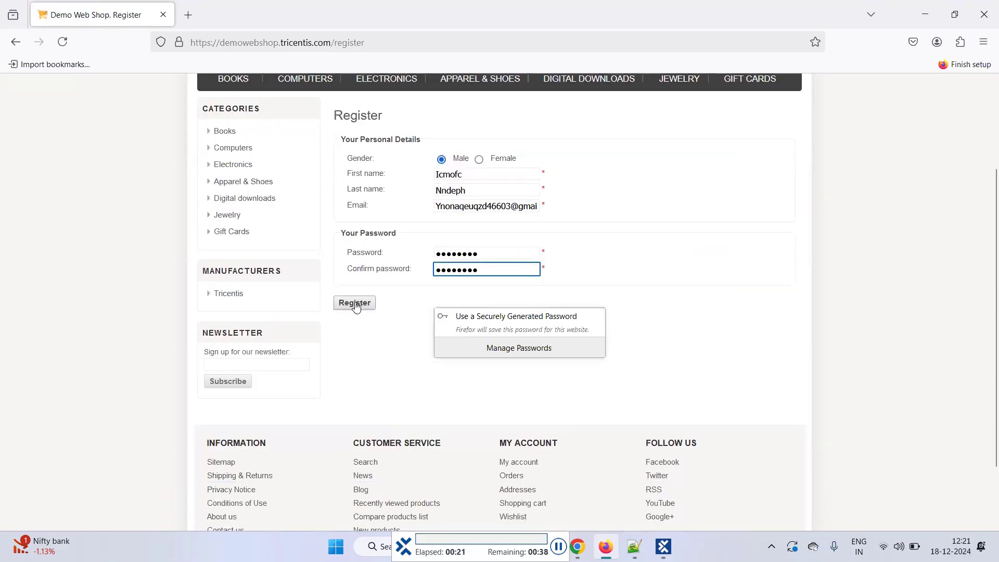
{"action": "left_click", "coordinate": [356, 307]}
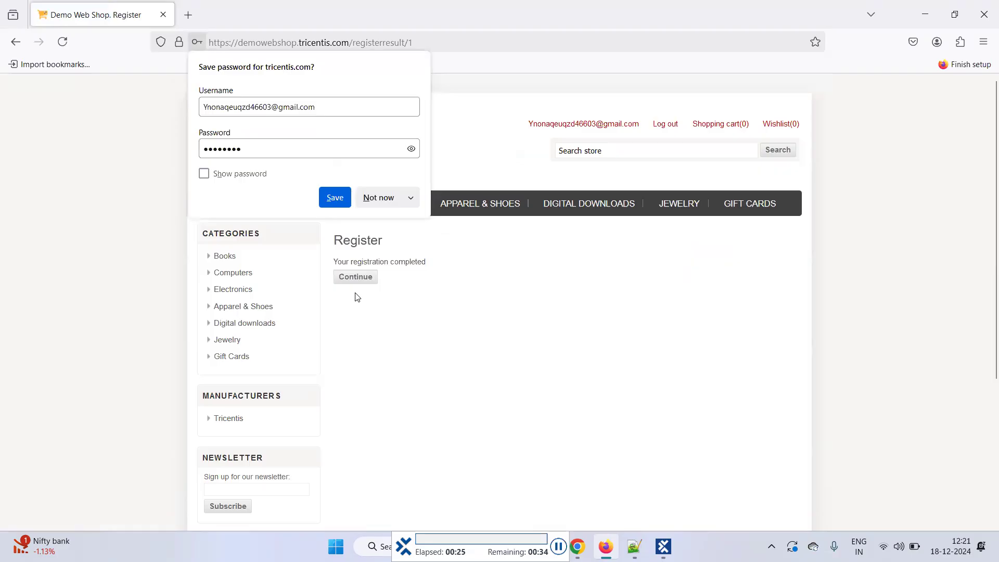
{"action": "left_click", "coordinate": [357, 279]}
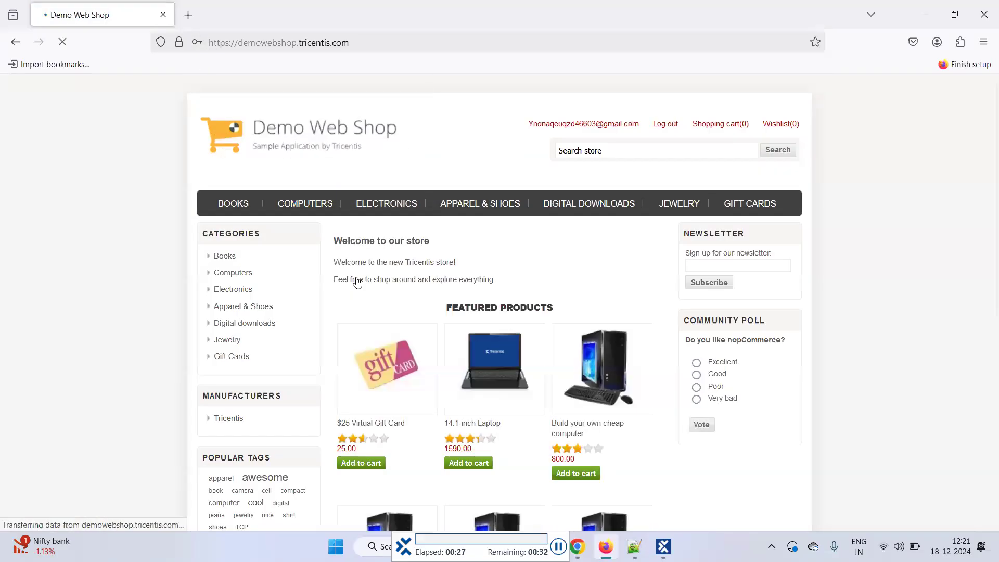
{"action": "left_click", "coordinate": [663, 129]}
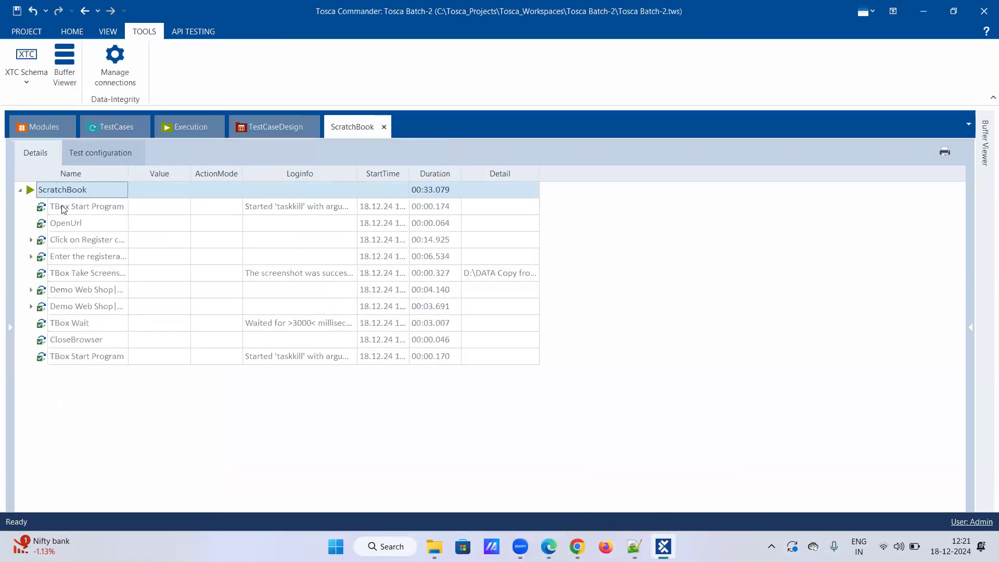
Return to the TestCases tree, save the Tosca project, and go back to the HOME ribbon.
{"action": "left_click", "coordinate": [120, 127]}
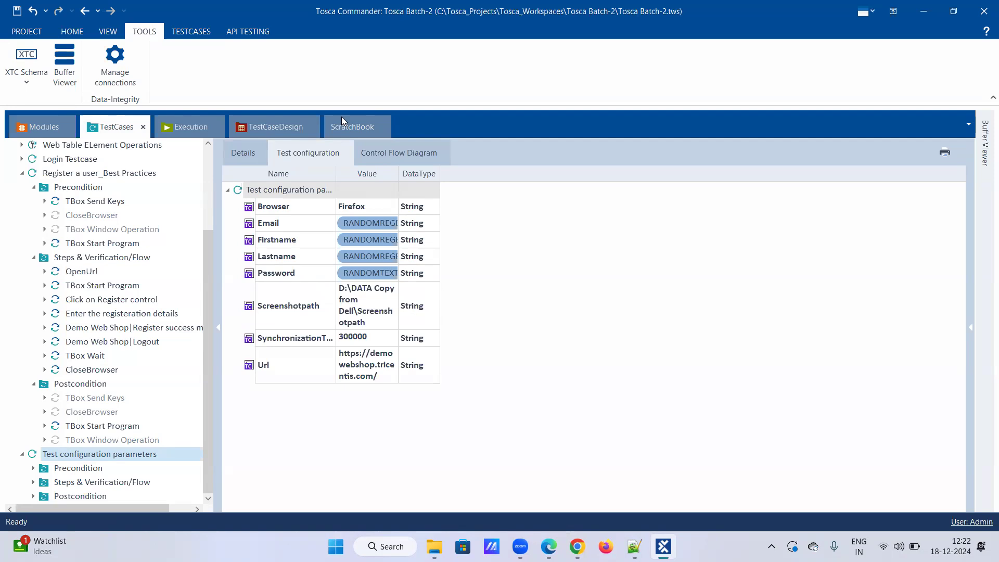
{"action": "left_click", "coordinate": [16, 10]}
{"action": "left_click", "coordinate": [85, 32]}
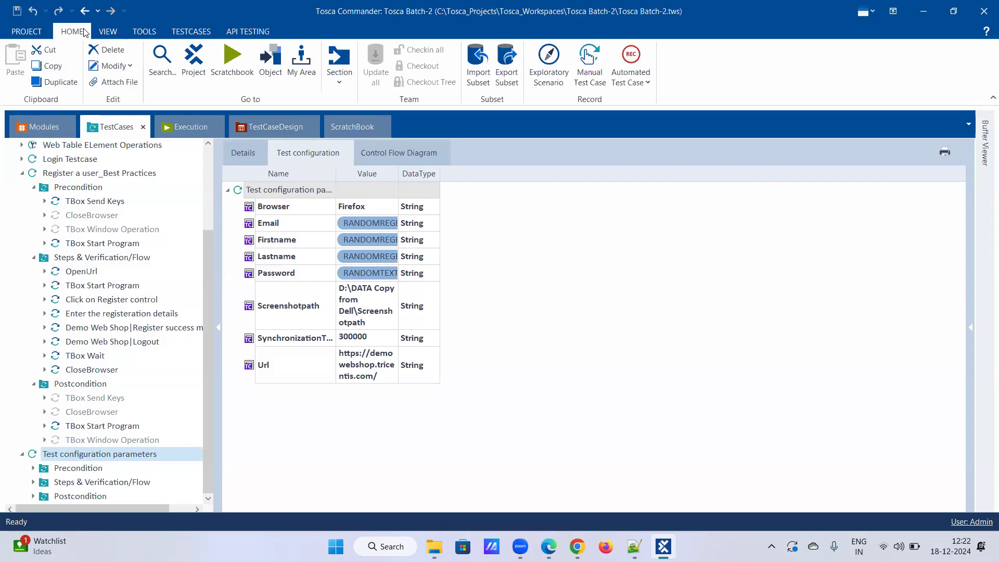